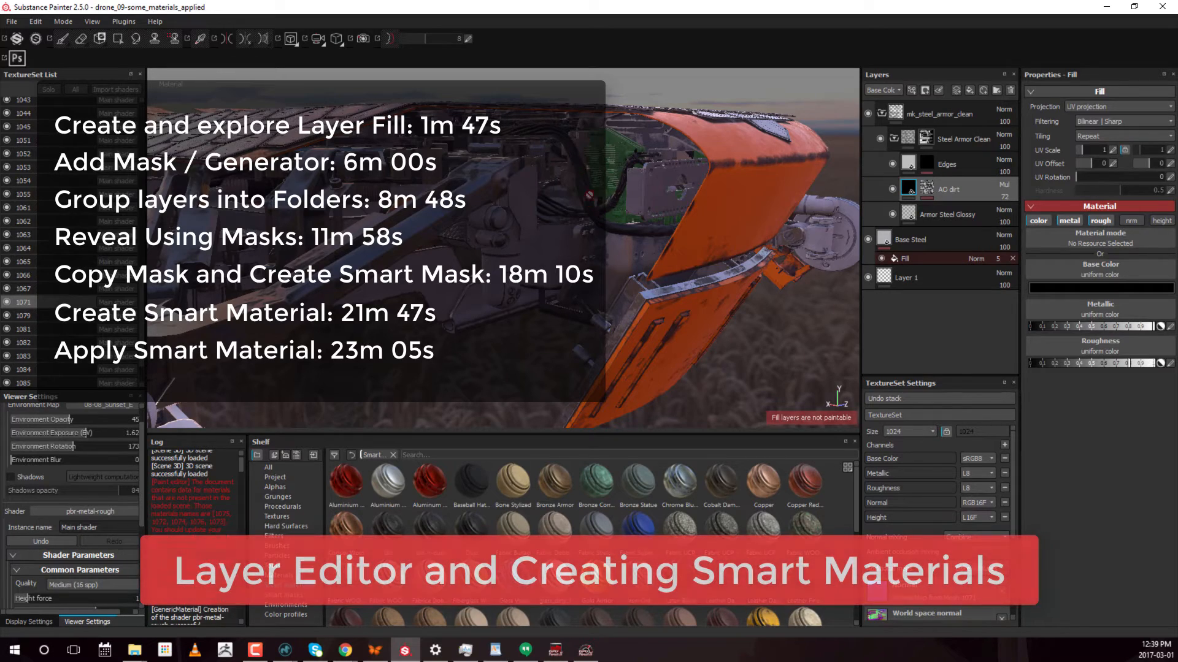
# Step: Examine the drone's applied armor and steel materials from several angles, including the legs and underside
pyautogui.keyDown('alt'); pyautogui.moveTo(626, 171); pyautogui.dragTo(532, 328); pyautogui.keyUp('alt')
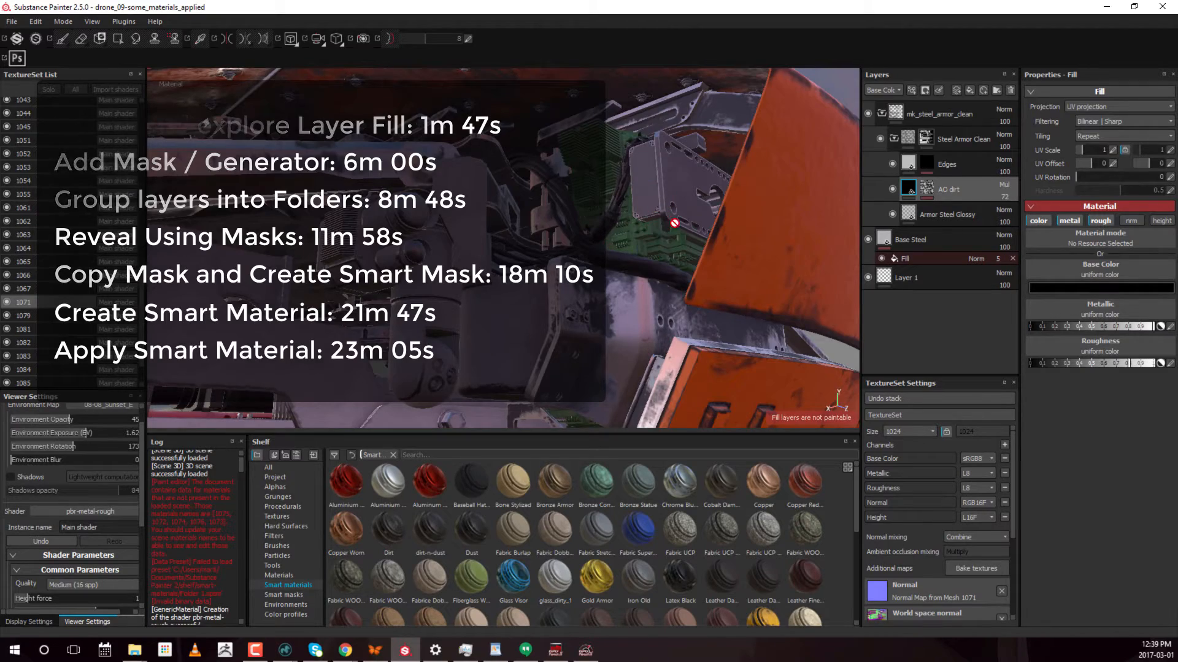
pyautogui.keyDown('alt'); pyautogui.moveTo(619, 232); pyautogui.dragTo(537, 217); pyautogui.keyUp('alt')
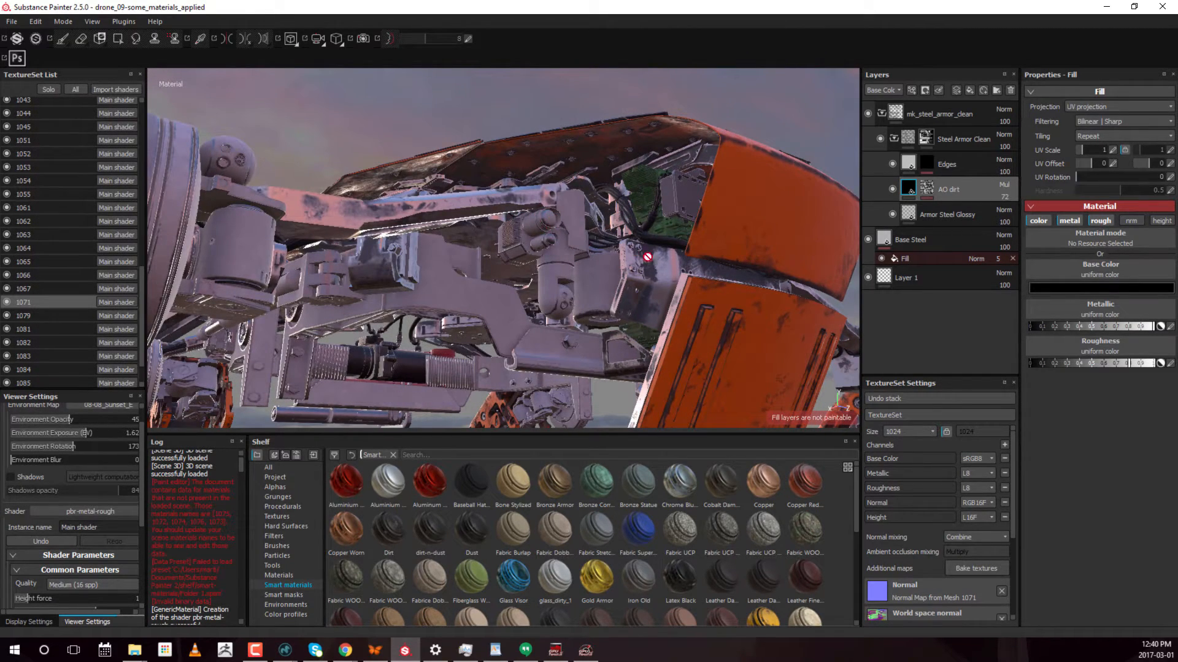
pyautogui.keyDown('alt'); pyautogui.moveTo(663, 289); pyautogui.dragTo(776, 191); pyautogui.keyUp('alt')
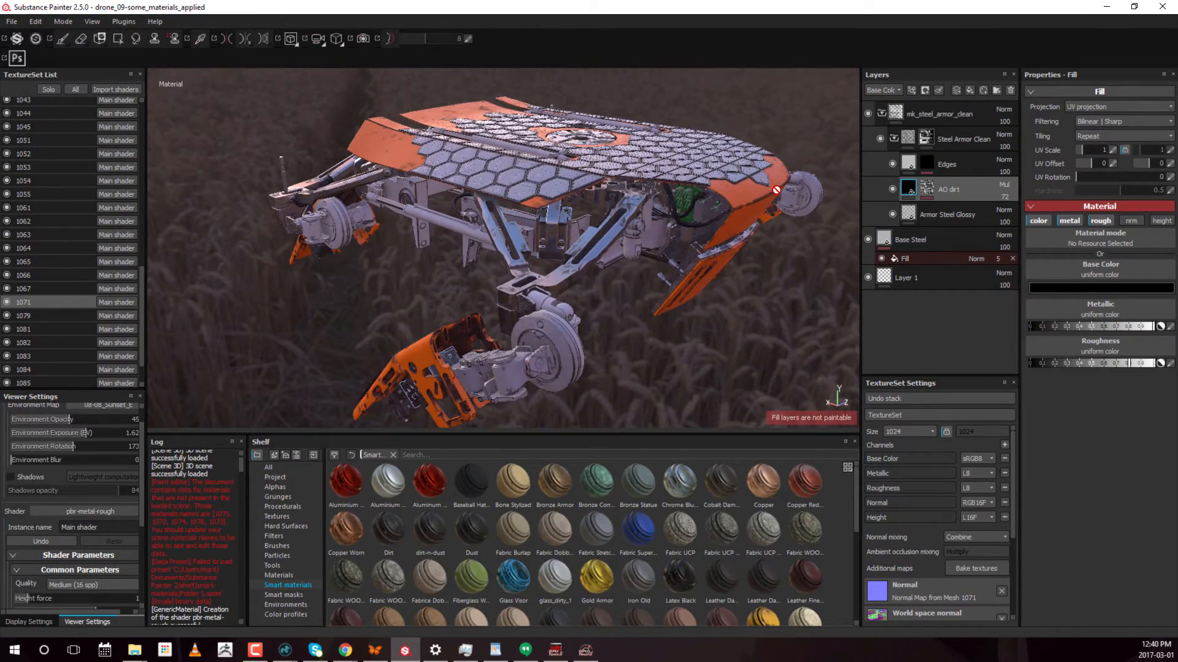
pyautogui.keyDown('alt'); pyautogui.moveTo(588, 262); pyautogui.dragTo(394, 334); pyautogui.keyUp('alt')
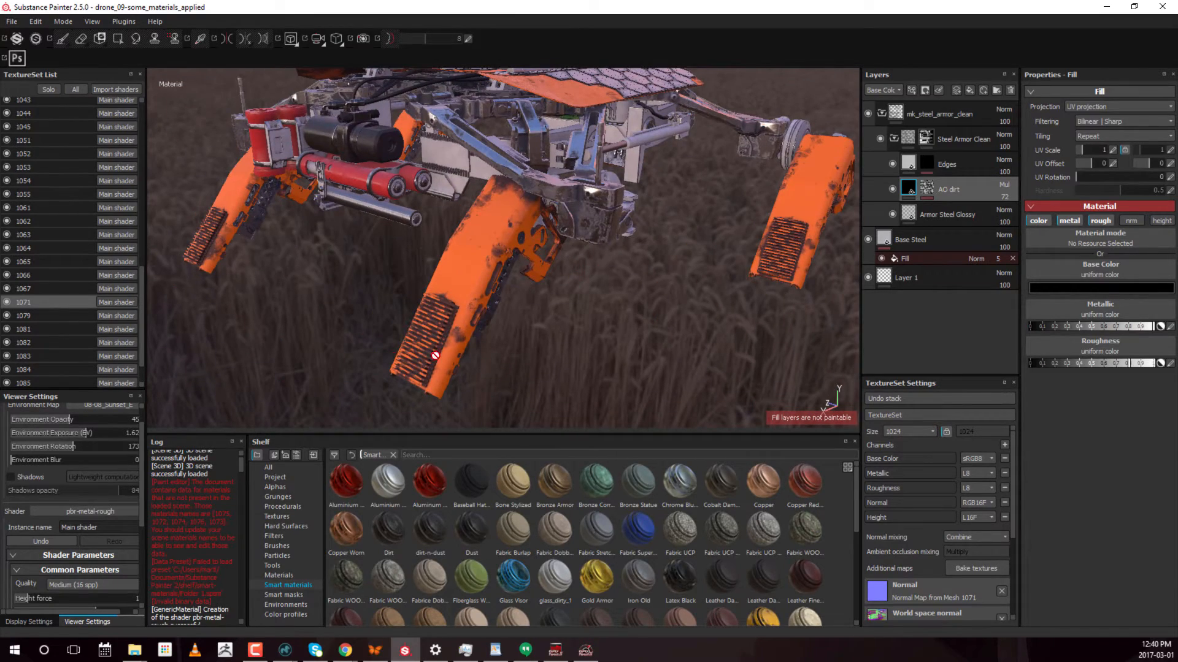
pyautogui.keyDown('alt'); pyautogui.moveTo(562, 240); pyautogui.dragTo(654, 284); pyautogui.keyUp('alt')
pyautogui.moveTo(637, 216)
pyautogui.keyDown('alt'); pyautogui.mouseDown()
pyautogui.moveTo(500, 118)
pyautogui.moveTo(478, 202)
pyautogui.moveTo(434, 205)
pyautogui.moveTo(436, 119)
pyautogui.moveTo(663, 110)
pyautogui.moveTo(644, 105)
pyautogui.moveTo(688, 229)
pyautogui.moveTo(543, 300)
pyautogui.moveTo(675, 222)
pyautogui.moveTo(634, 202)
pyautogui.mouseUp(); pyautogui.keyUp('alt')
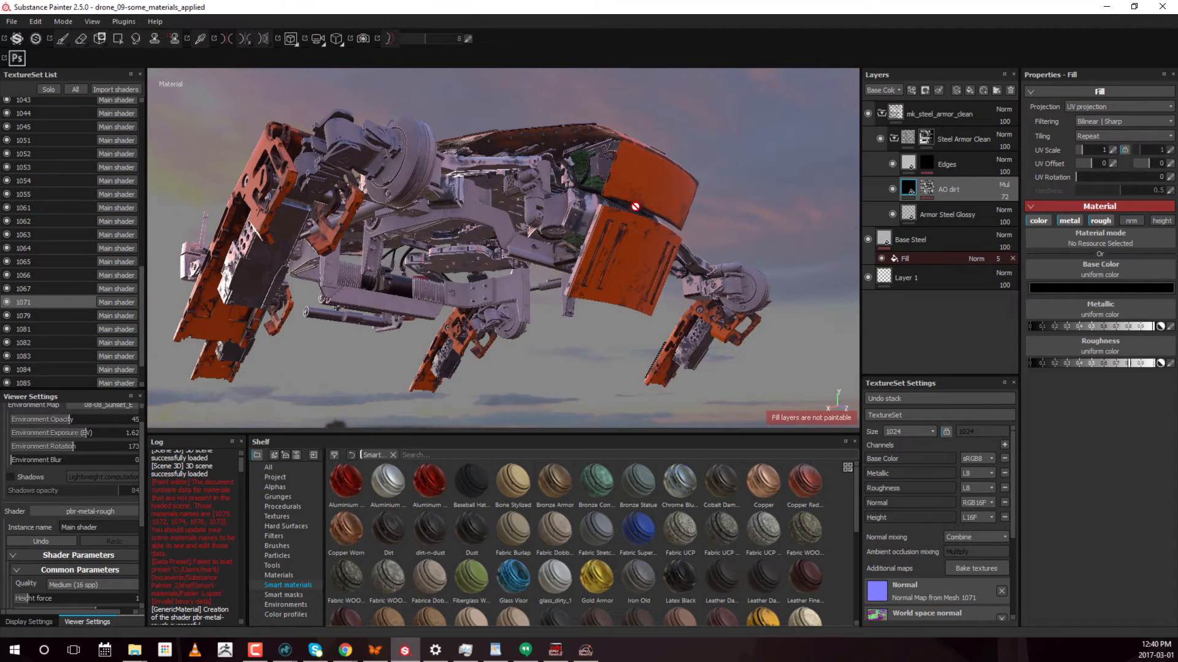
pyautogui.keyDown('alt'); pyautogui.moveTo(634, 203); pyautogui.dragTo(592, 197, button='right'); pyautogui.keyUp('alt')
pyautogui.keyDown('alt'); pyautogui.moveTo(592, 197); pyautogui.dragTo(584, 216); pyautogui.keyUp('alt')
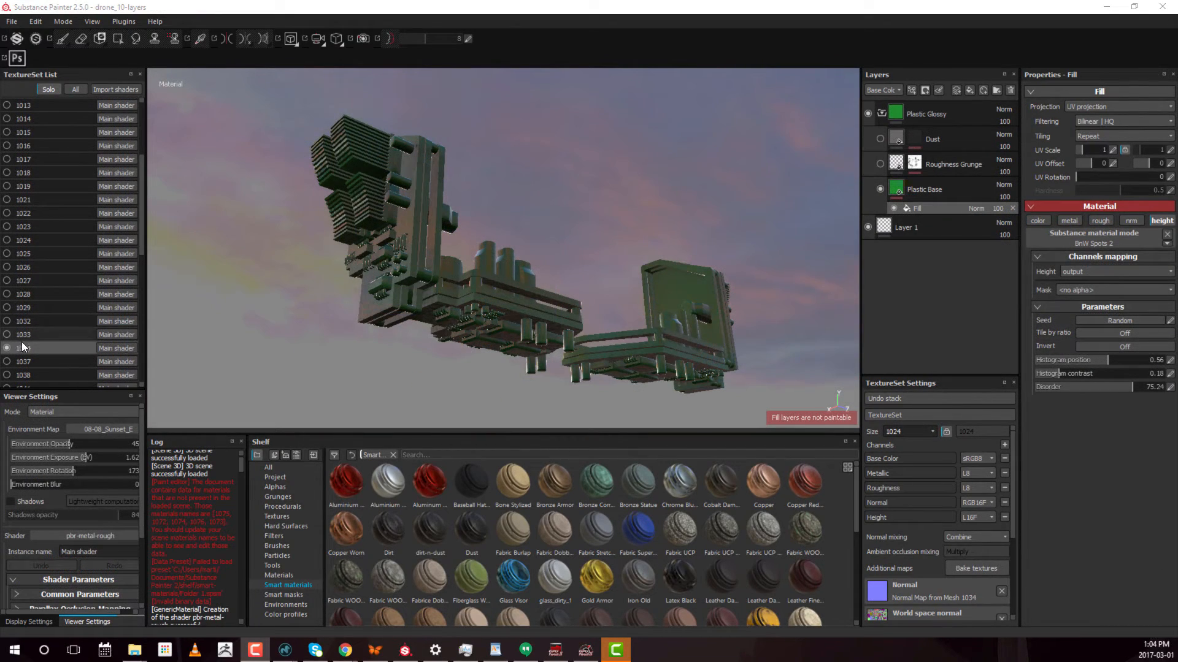
pyautogui.click(41, 90)
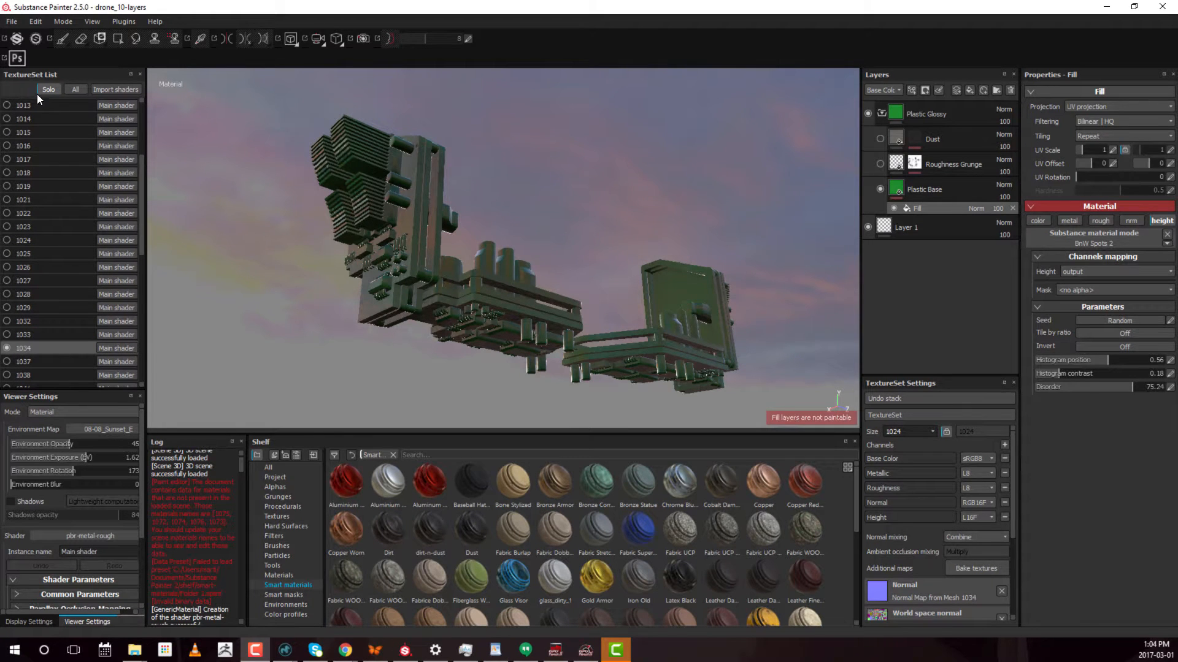
pyautogui.click(47, 90)
pyautogui.keyDown('alt'); pyautogui.moveTo(448, 205); pyautogui.dragTo(428, 206); pyautogui.keyUp('alt')
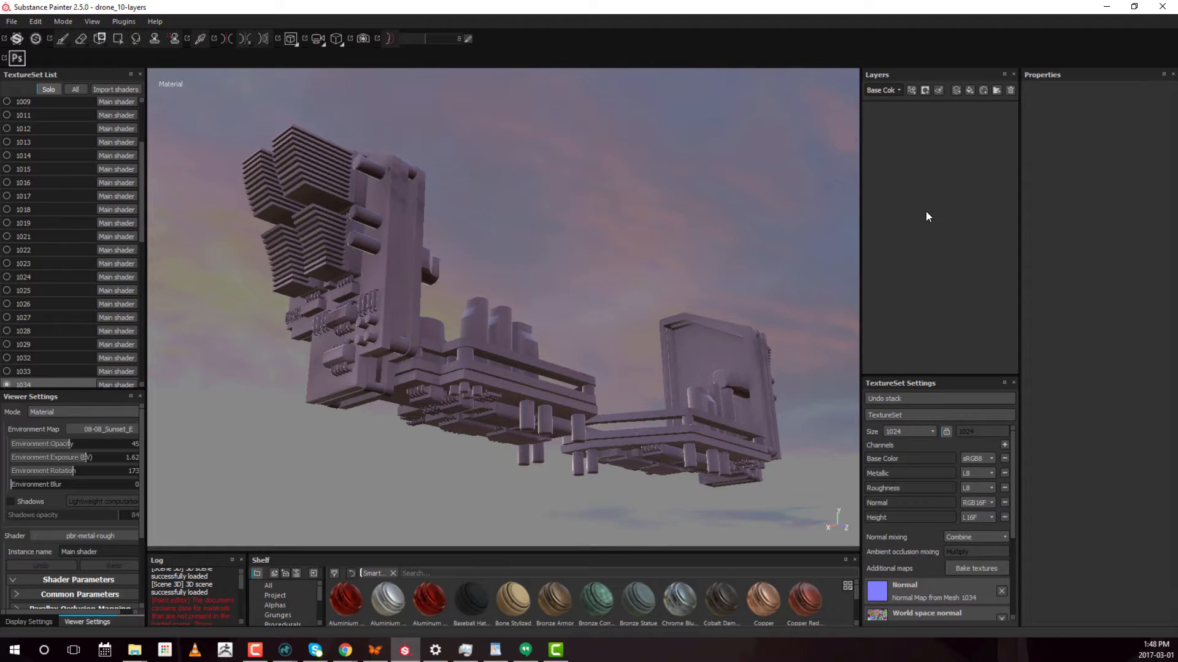
# Step: Add a fill layer to texture set 1034 and rename it baseMaterial
pyautogui.click(970, 90)
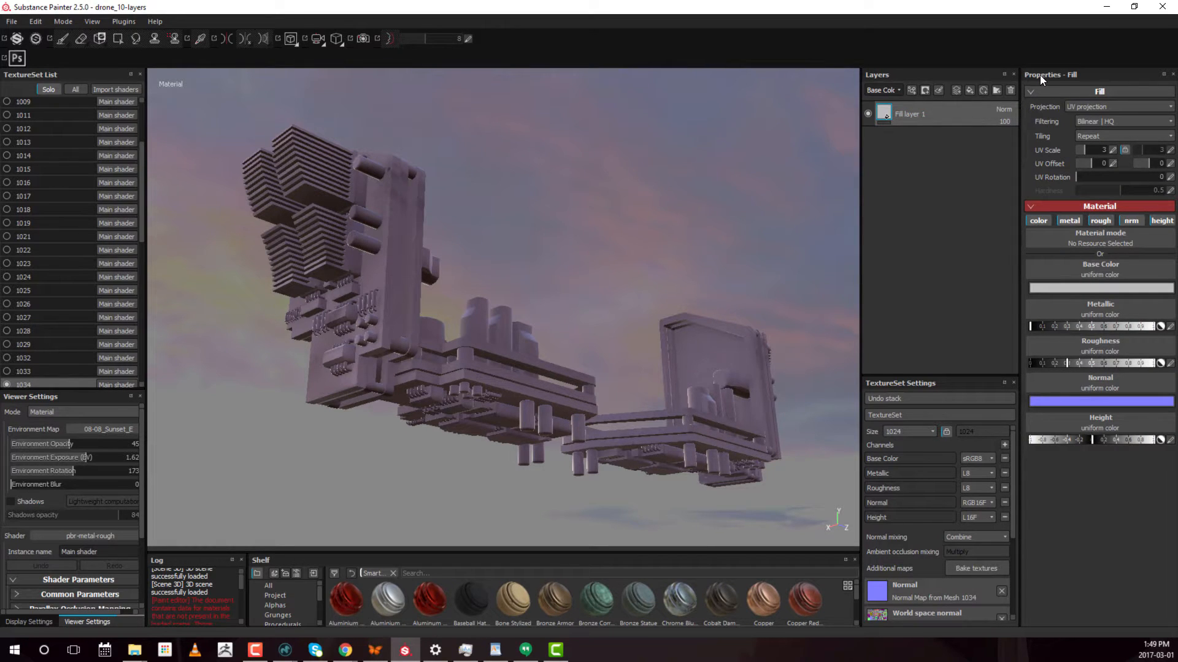
pyautogui.doubleClick(911, 115)
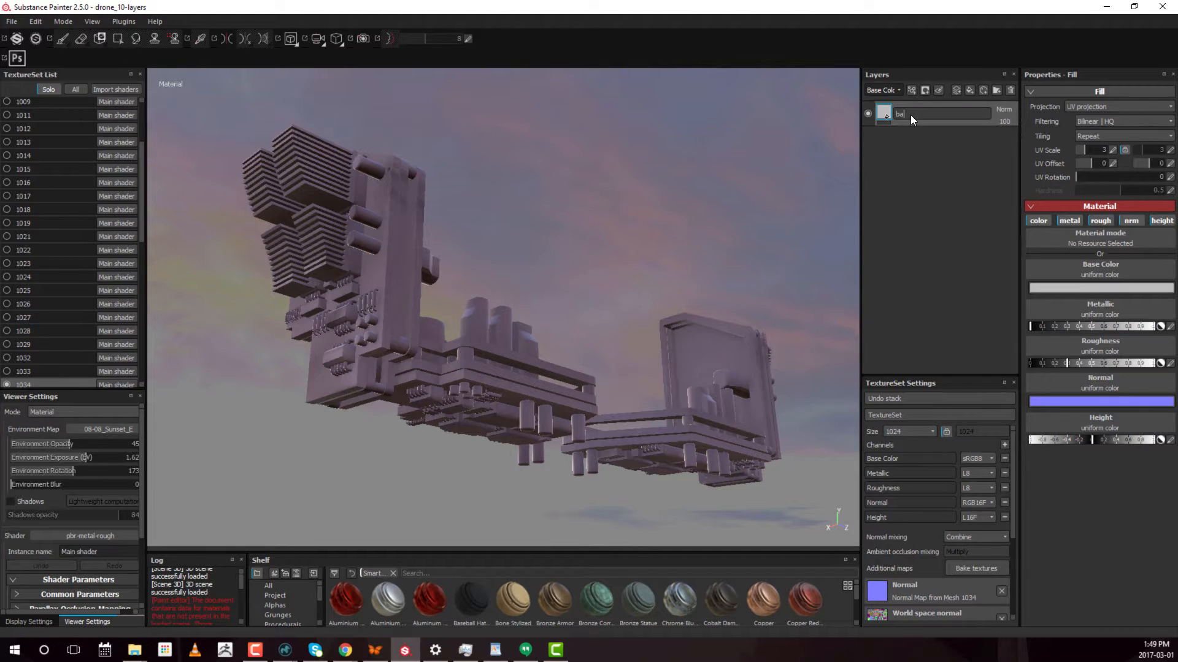
pyautogui.write('baseMaterial')
pyautogui.press('Return')
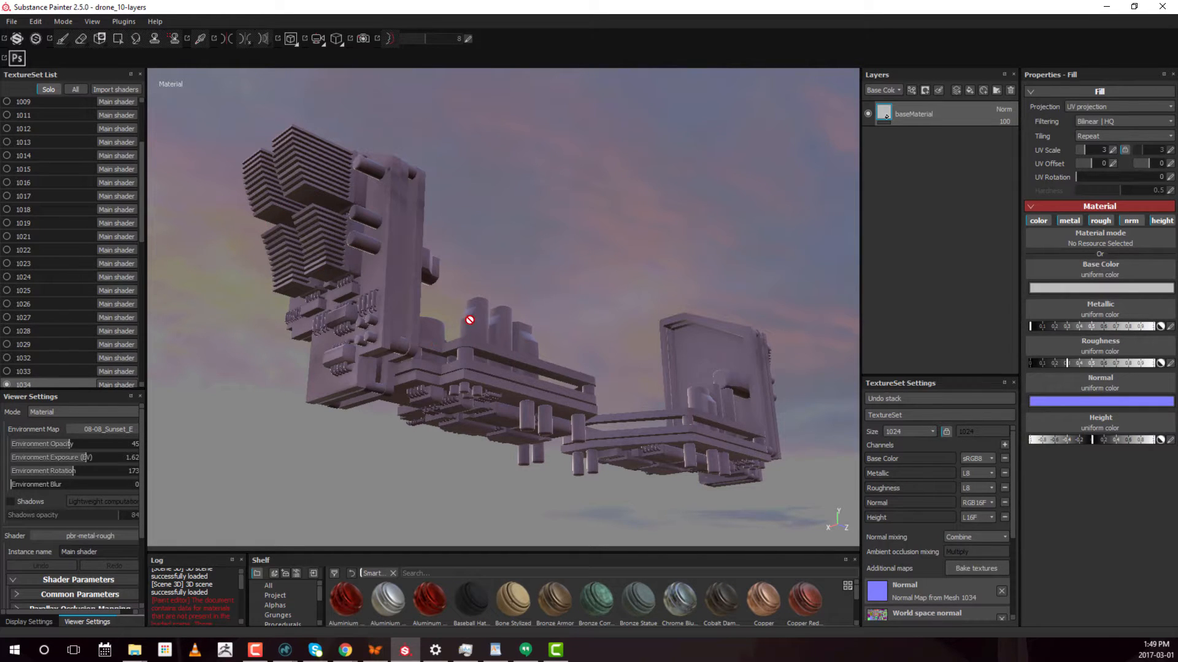
# Step: Turn off the height, normal and metal channels of the baseMaterial fill, leaving only color and roughness active
pyautogui.click(1161, 221)
pyautogui.click(1141, 222)
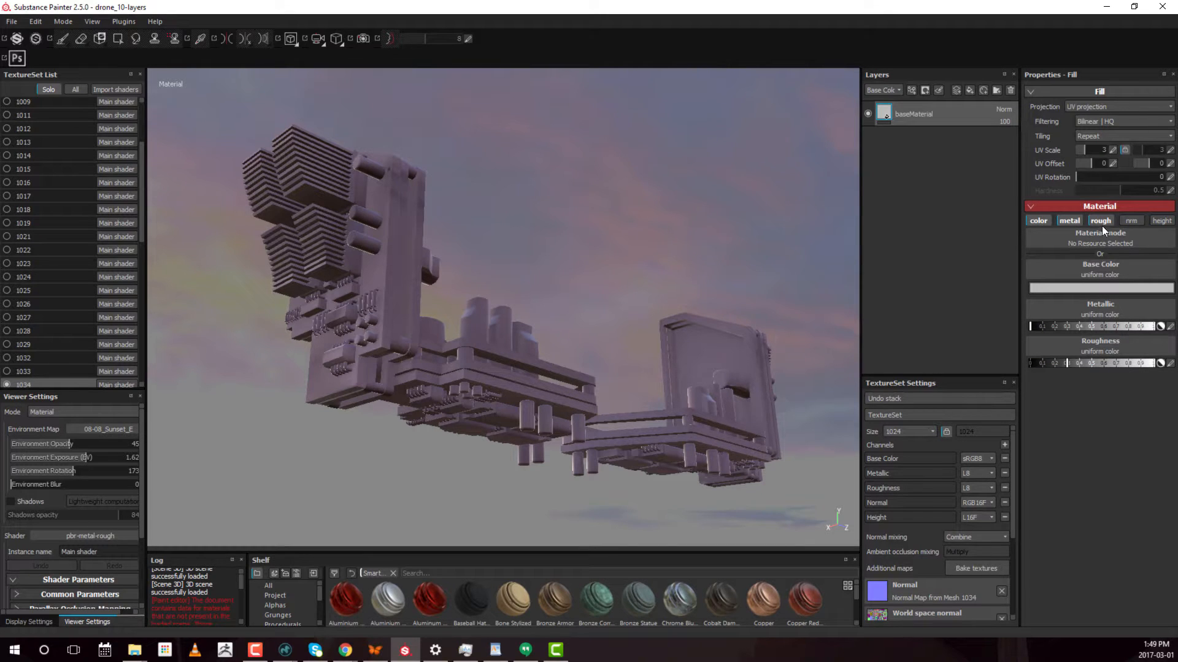
pyautogui.click(1069, 221)
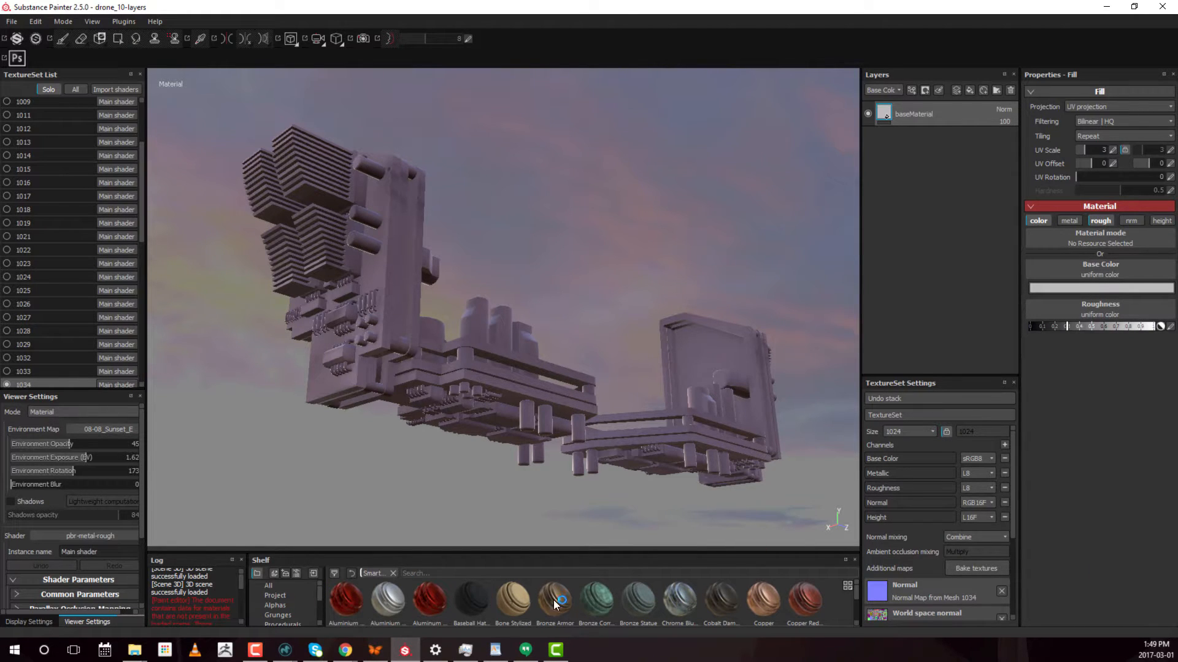
pyautogui.moveTo(796, 595)
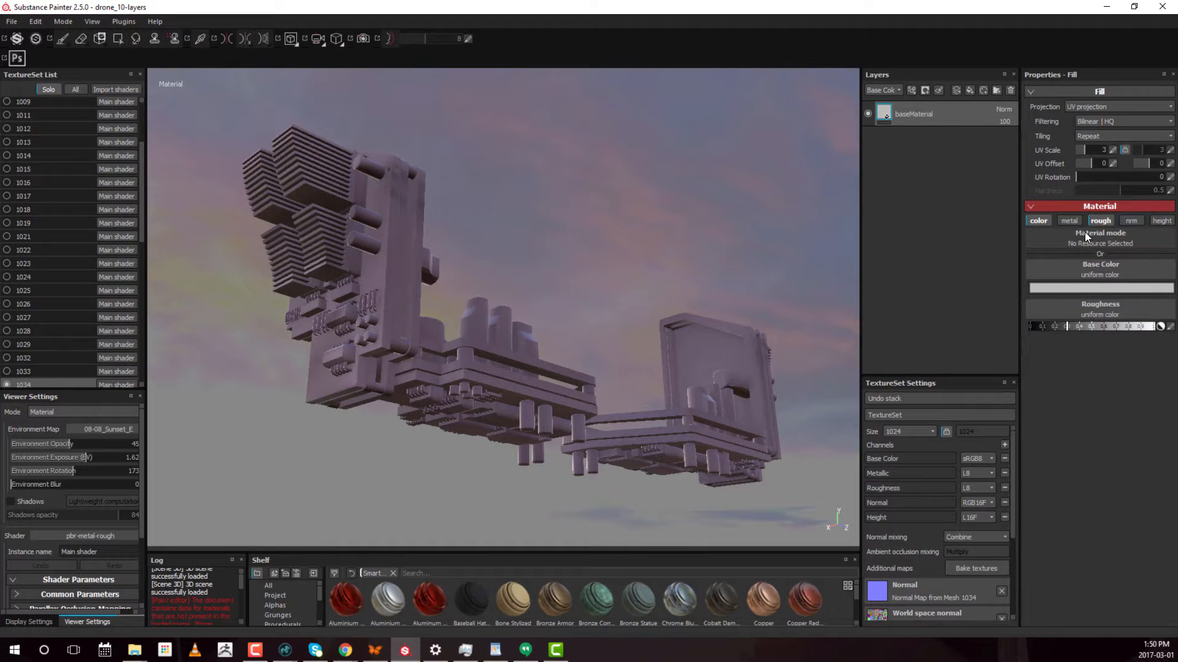
# Step: Turn the baseMaterial's metal, normal and height channels back on to view their settings, and switch them off again
pyautogui.click(1068, 221)
pyautogui.click(1142, 221)
pyautogui.click(1161, 221)
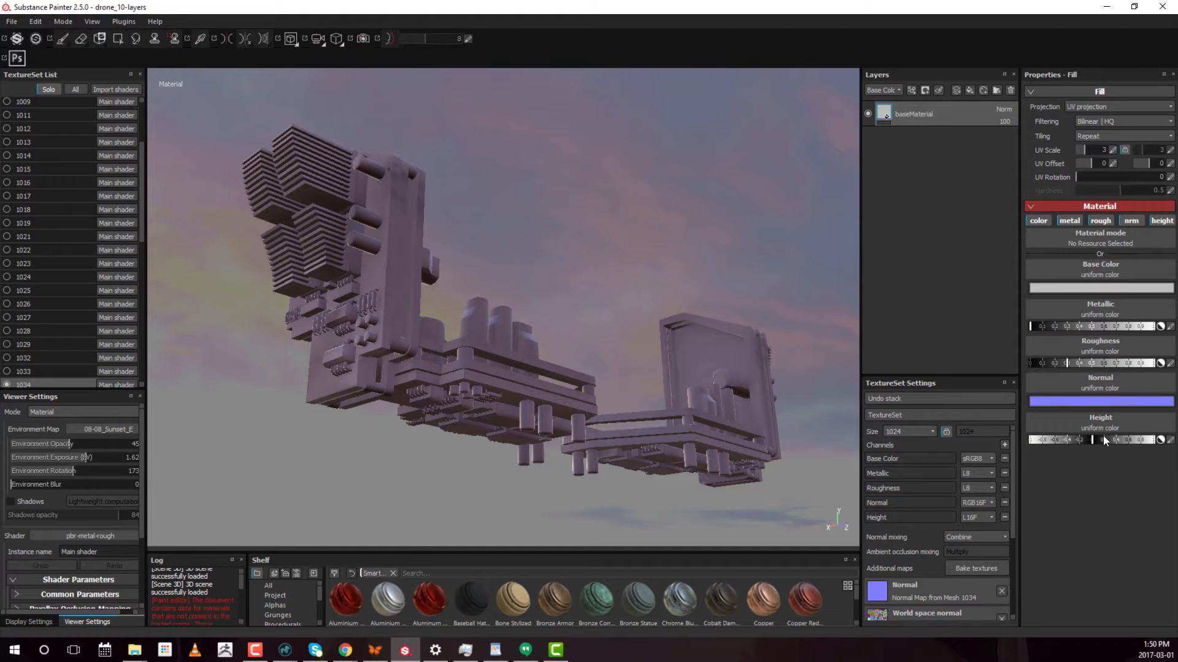
pyautogui.click(1133, 222)
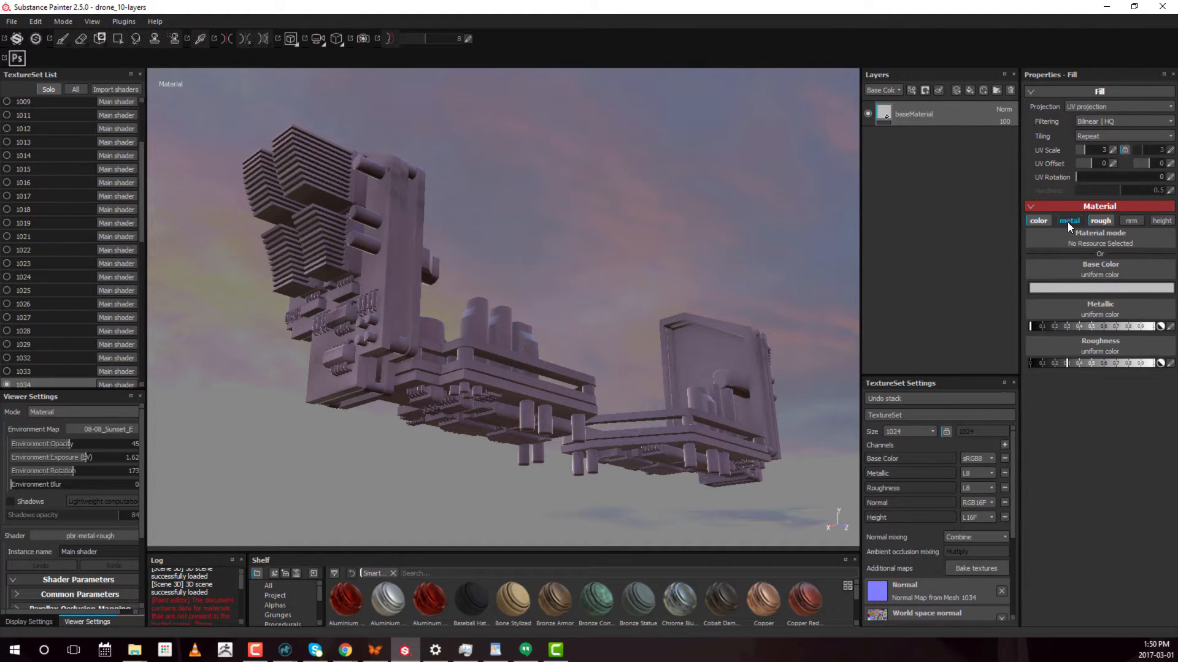
pyautogui.click(1068, 222)
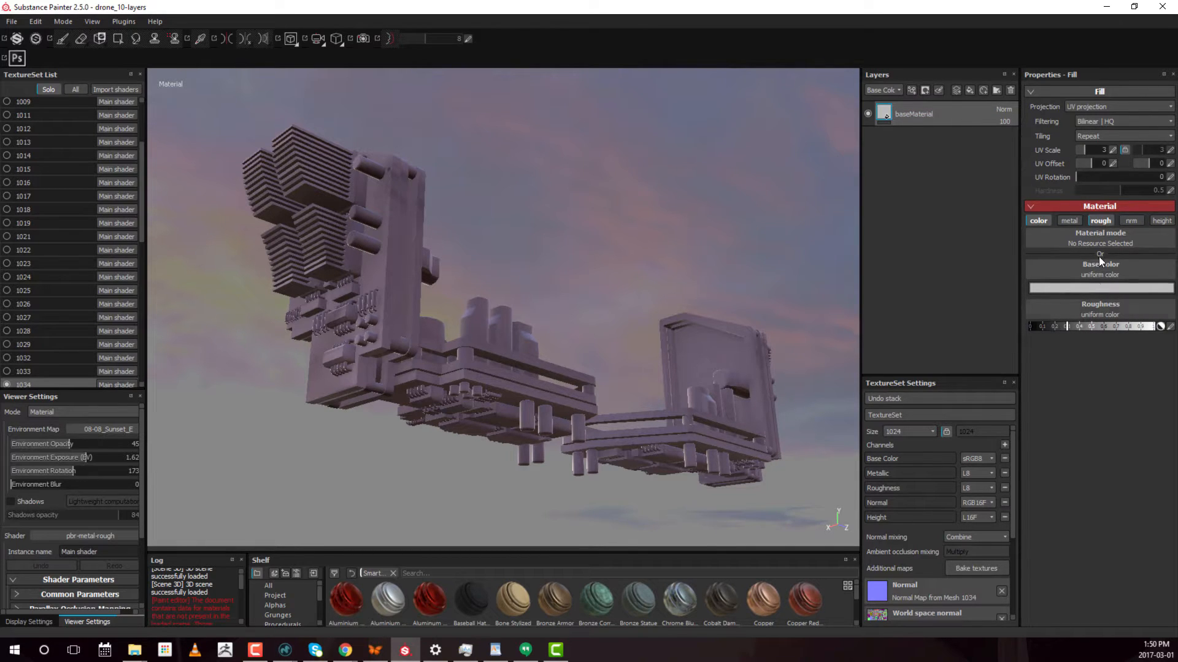
# Step: Set the baseMaterial's base color to a dark green with hue 0.350 and full saturation, and its roughness to about 0.45
pyautogui.moveTo(1068, 327); pyautogui.dragTo(1050, 329)
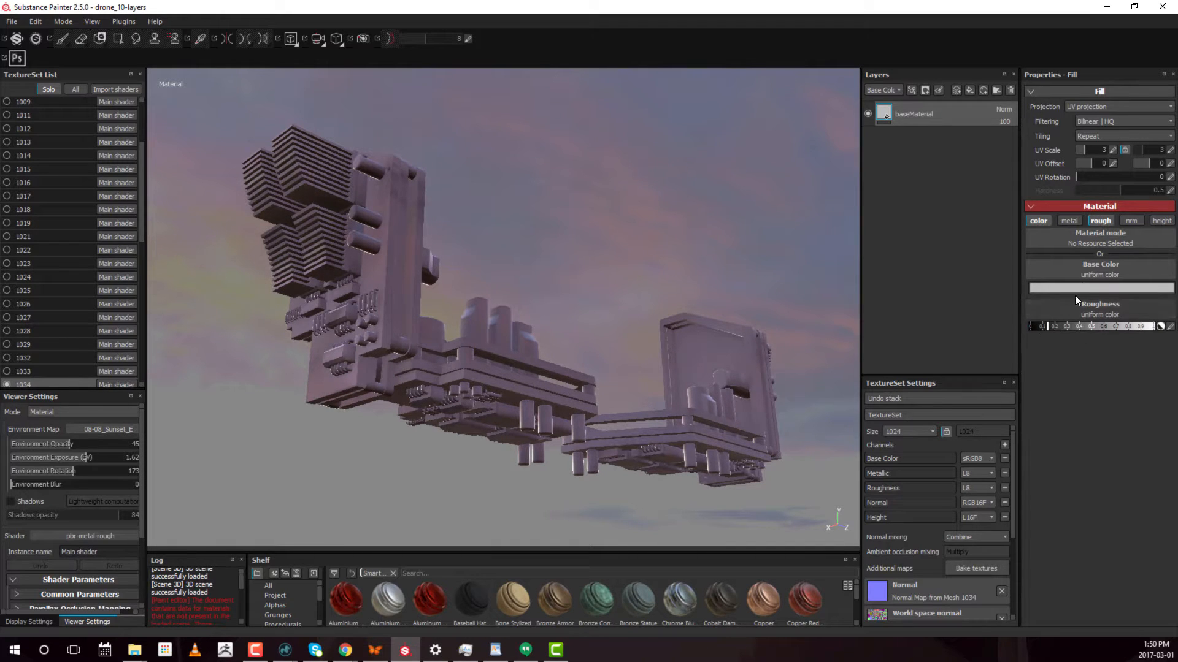
pyautogui.click(1094, 288)
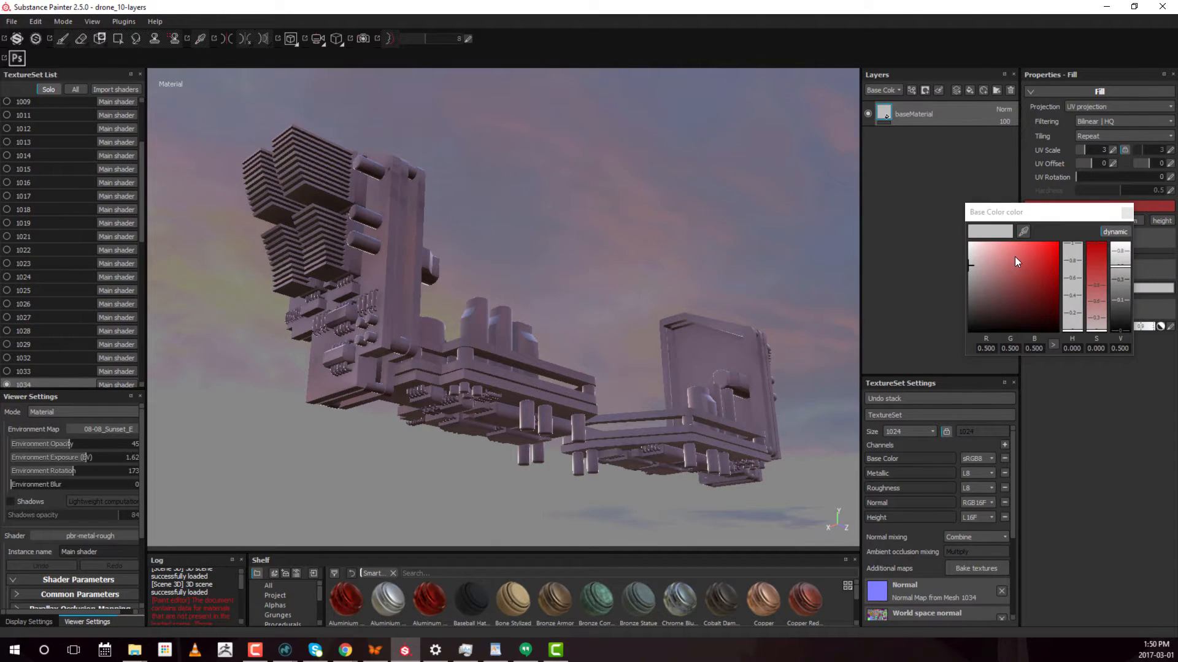
pyautogui.moveTo(1015, 256); pyautogui.dragTo(1041, 289)
pyautogui.moveTo(1095, 257); pyautogui.dragTo(1096, 243)
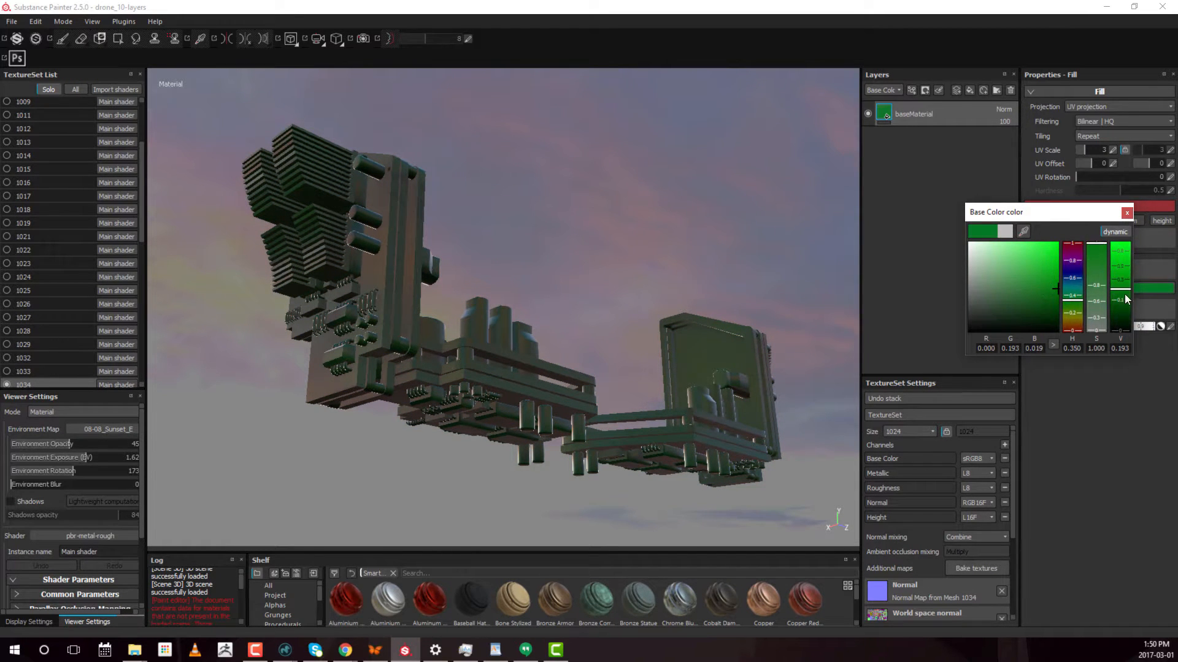
pyautogui.moveTo(1123, 295); pyautogui.dragTo(1117, 295)
pyautogui.click(1127, 213)
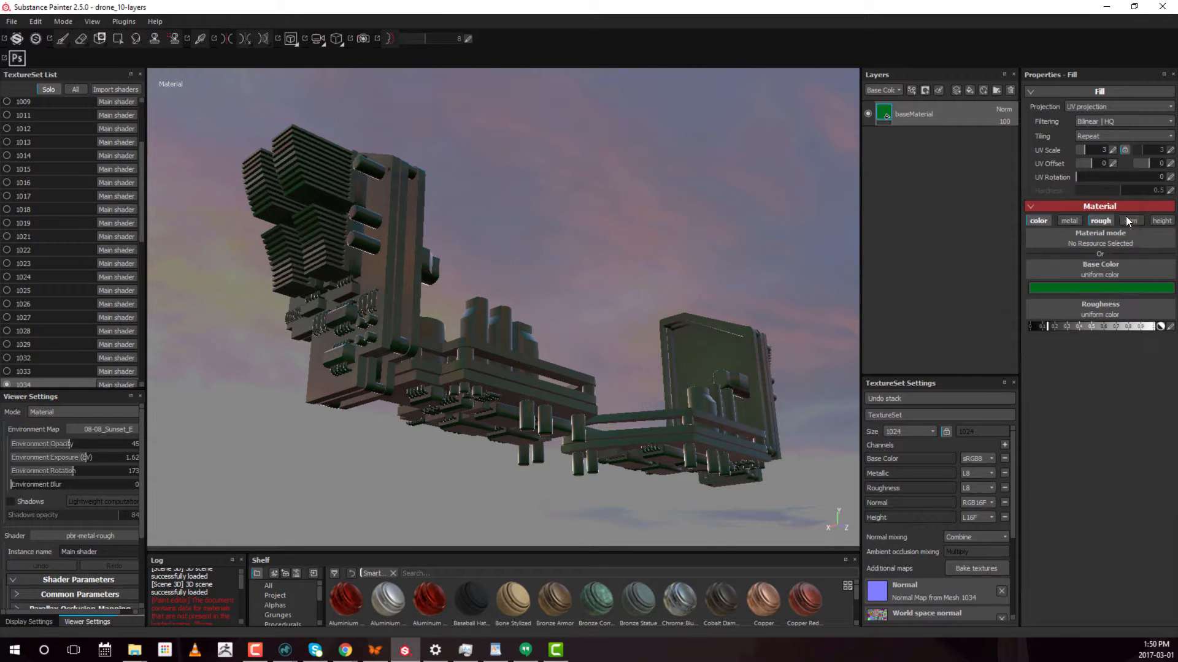
pyautogui.moveTo(1051, 325)
pyautogui.mouseDown()
pyautogui.moveTo(1014, 323)
pyautogui.moveTo(1115, 321)
pyautogui.moveTo(1084, 320)
pyautogui.mouseUp()
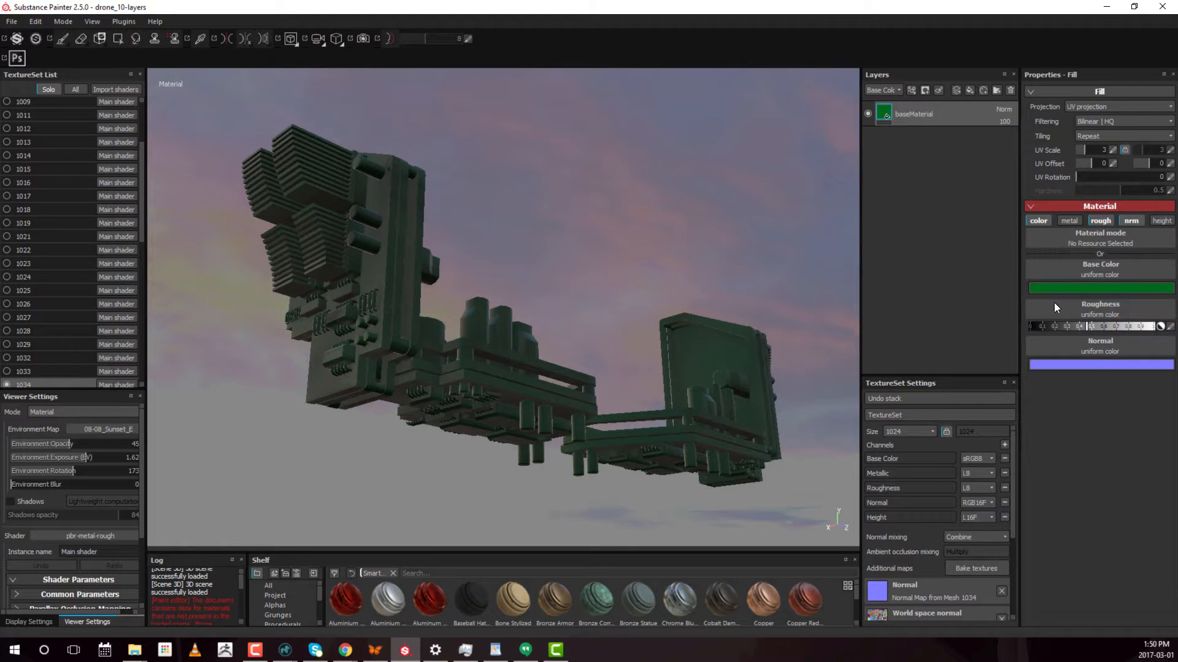
pyautogui.click(1129, 221)
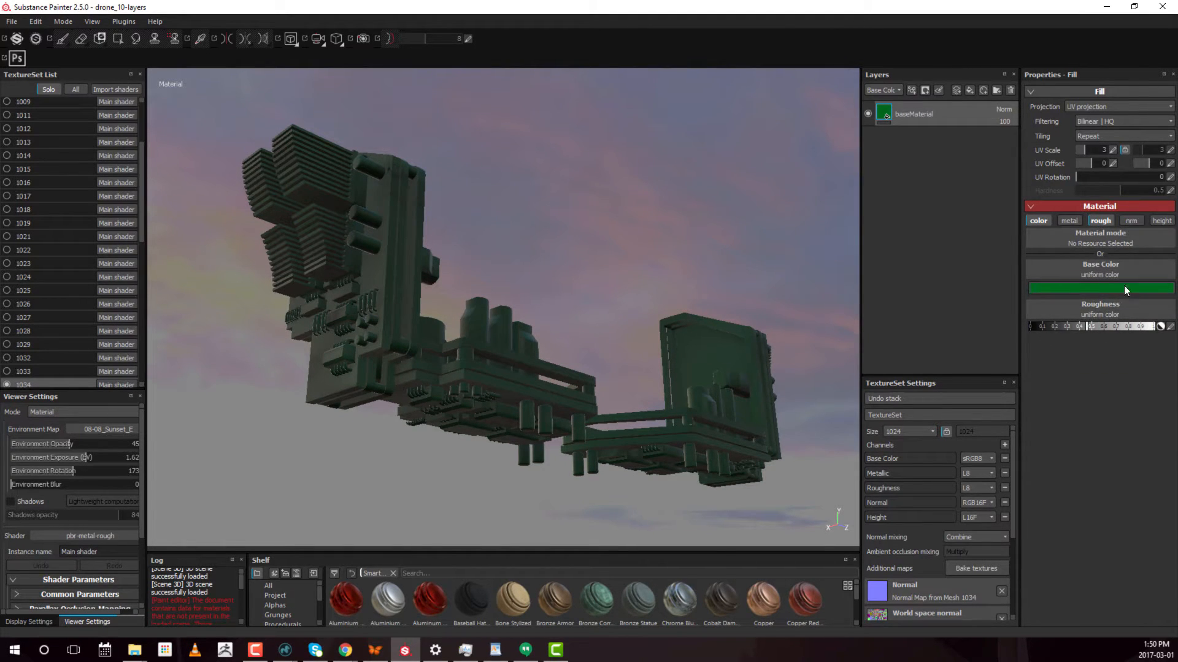
# Step: Examine the circuit part's individual channels, such as base color, roughness and normal, and return to the full material view
pyautogui.keyDown('alt'); pyautogui.moveTo(488, 281); pyautogui.dragTo(528, 271); pyautogui.keyUp('alt')
pyautogui.keyDown('alt'); pyautogui.moveTo(528, 270); pyautogui.dragTo(652, 334, button='right'); pyautogui.keyUp('alt')
pyautogui.keyDown('alt'); pyautogui.moveTo(652, 334); pyautogui.dragTo(475, 354); pyautogui.keyUp('alt')
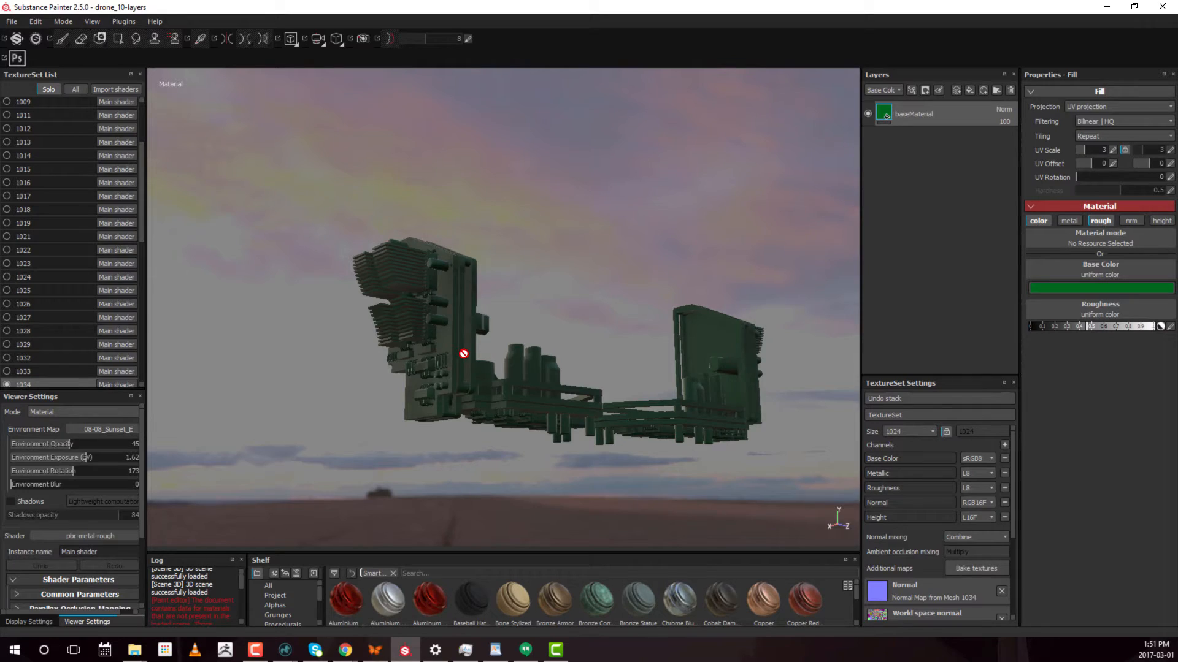
pyautogui.press('b')
pyautogui.press('c')
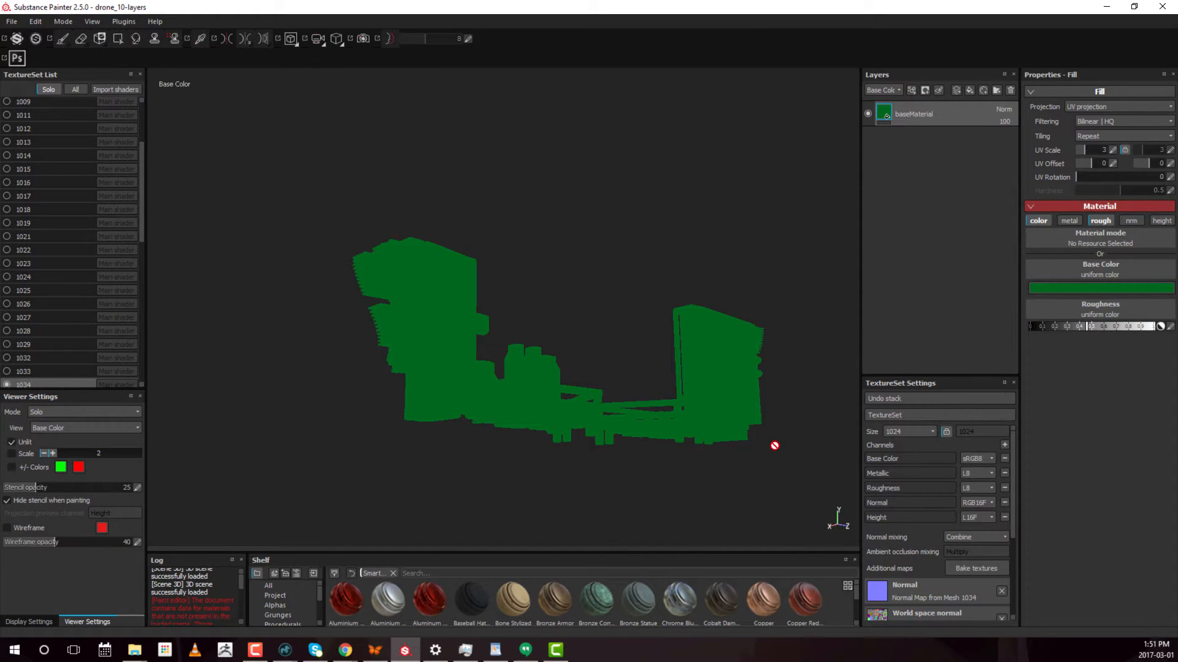
pyautogui.press('c')
pyautogui.press('c')
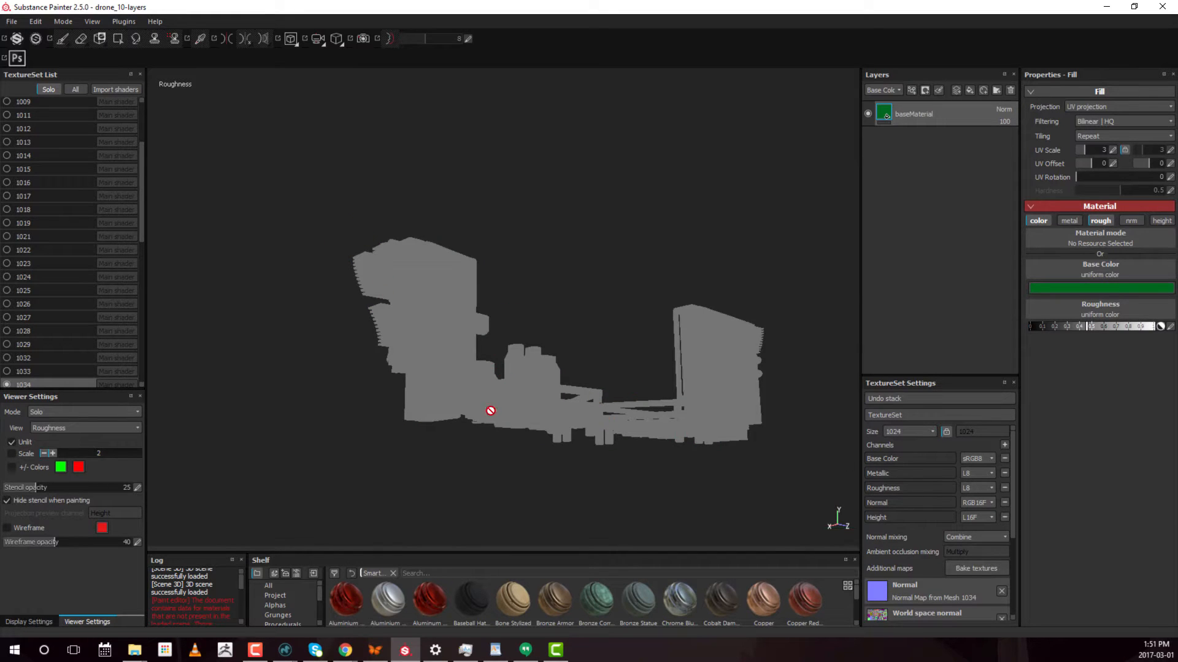
pyautogui.press('c')
pyautogui.press('c')
pyautogui.press('c')
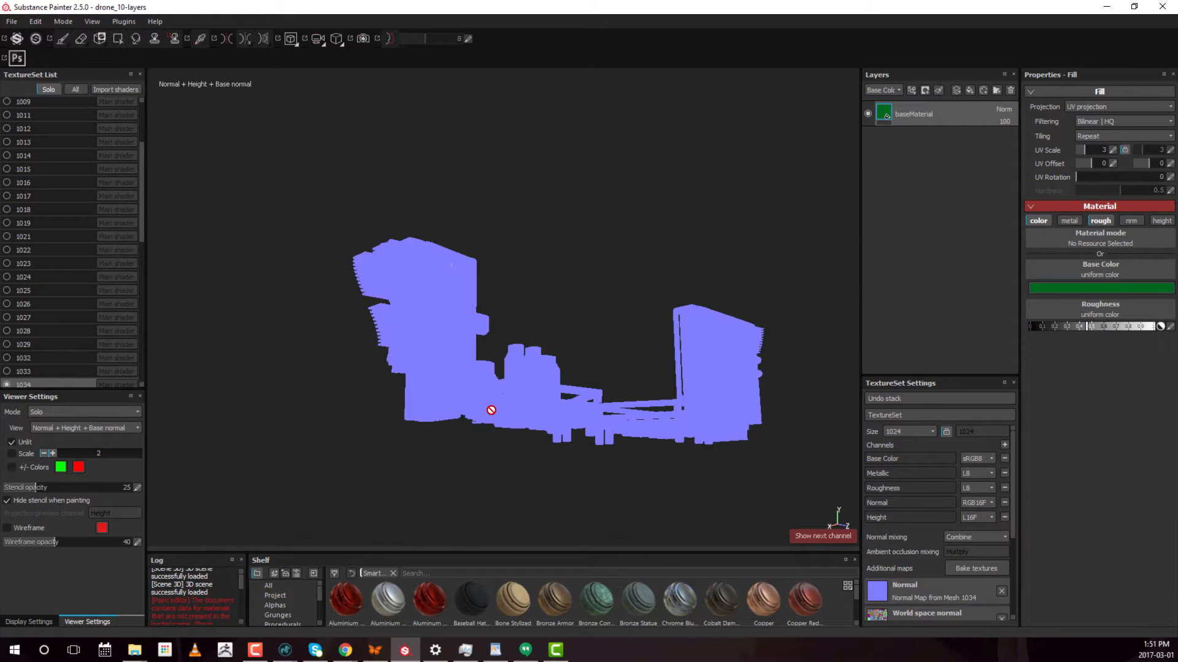
pyautogui.press('c')
pyautogui.press('c')
pyautogui.press('c')
pyautogui.press('c')
pyautogui.press('c')
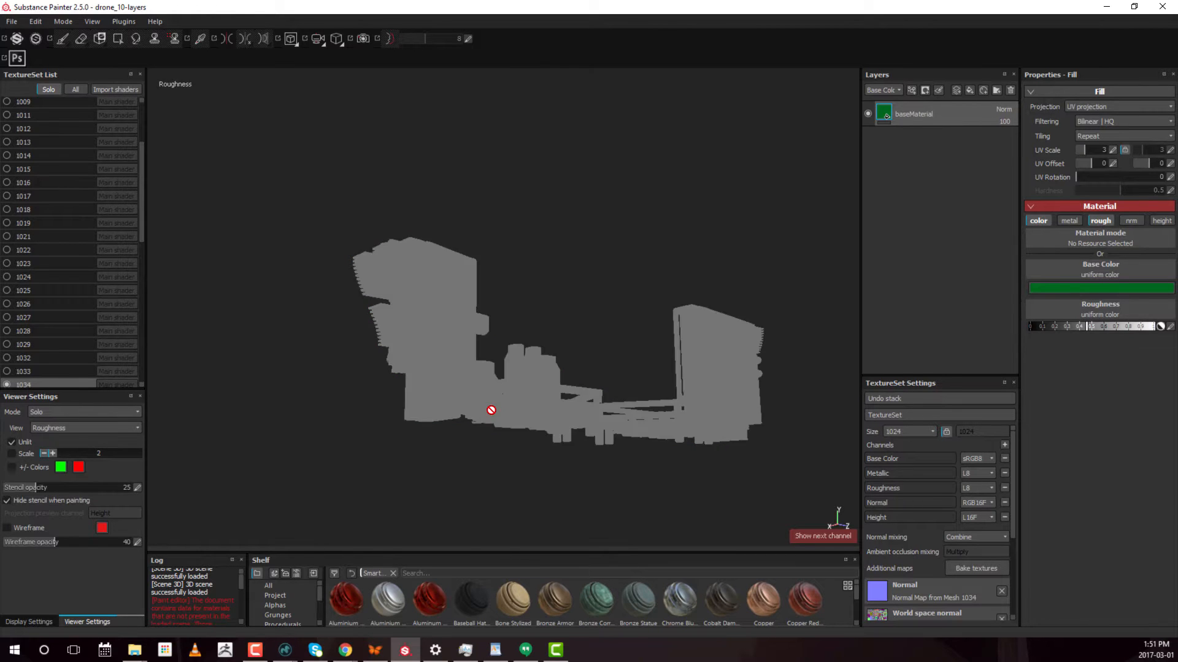
pyautogui.press('m')
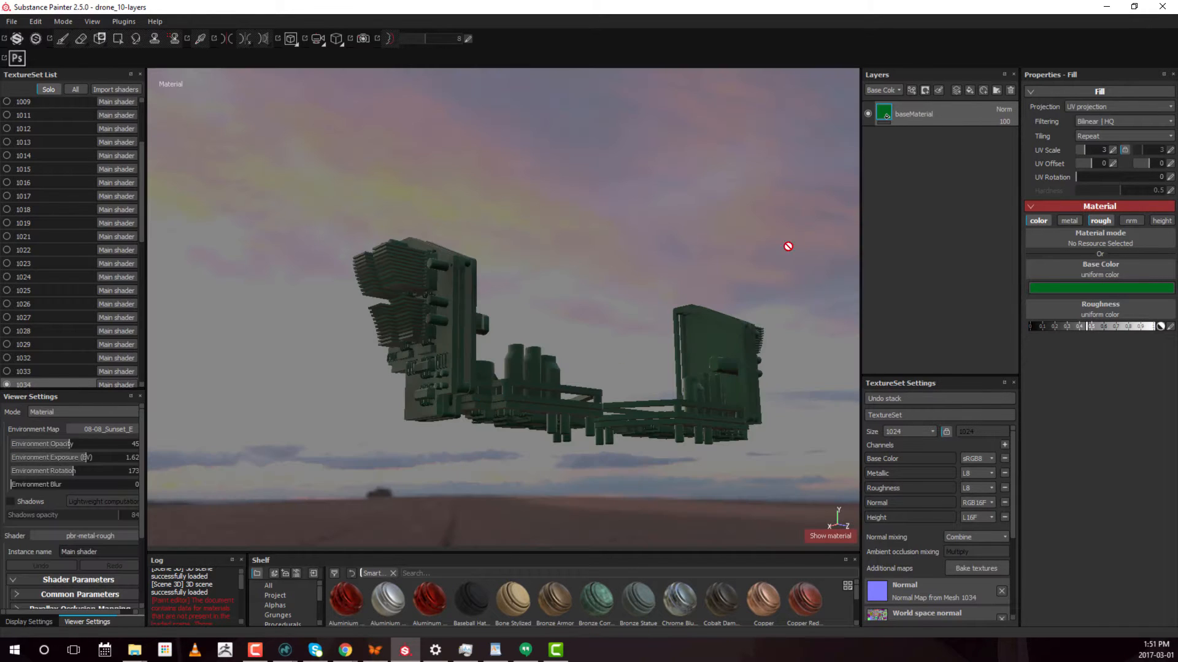
pyautogui.keyDown('alt'); pyautogui.moveTo(608, 395); pyautogui.dragTo(597, 372); pyautogui.keyUp('alt')
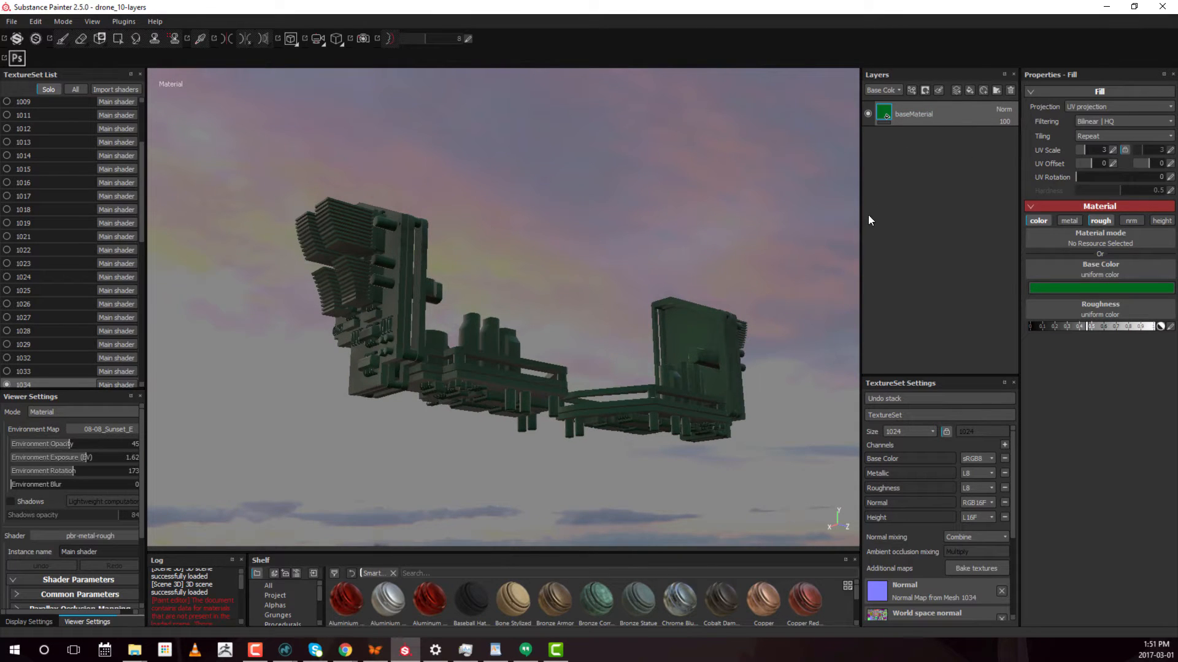
# Step: Add a second fill layer above baseMaterial and leave only its roughness channel active
pyautogui.click(970, 90)
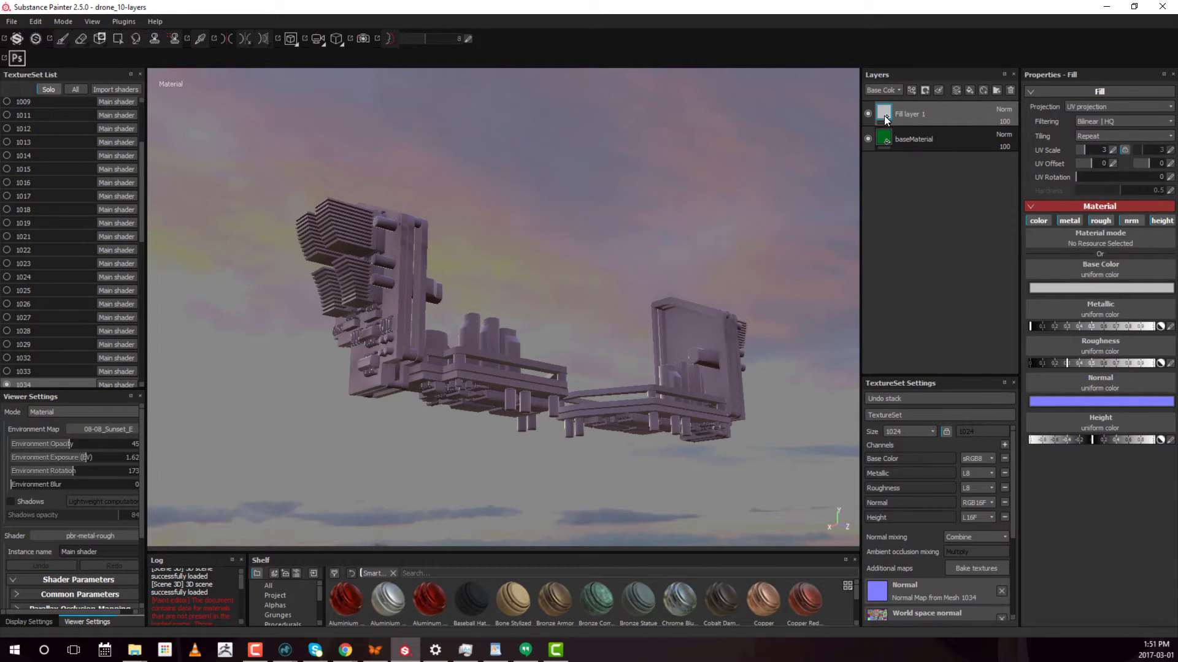
pyautogui.click(1041, 220)
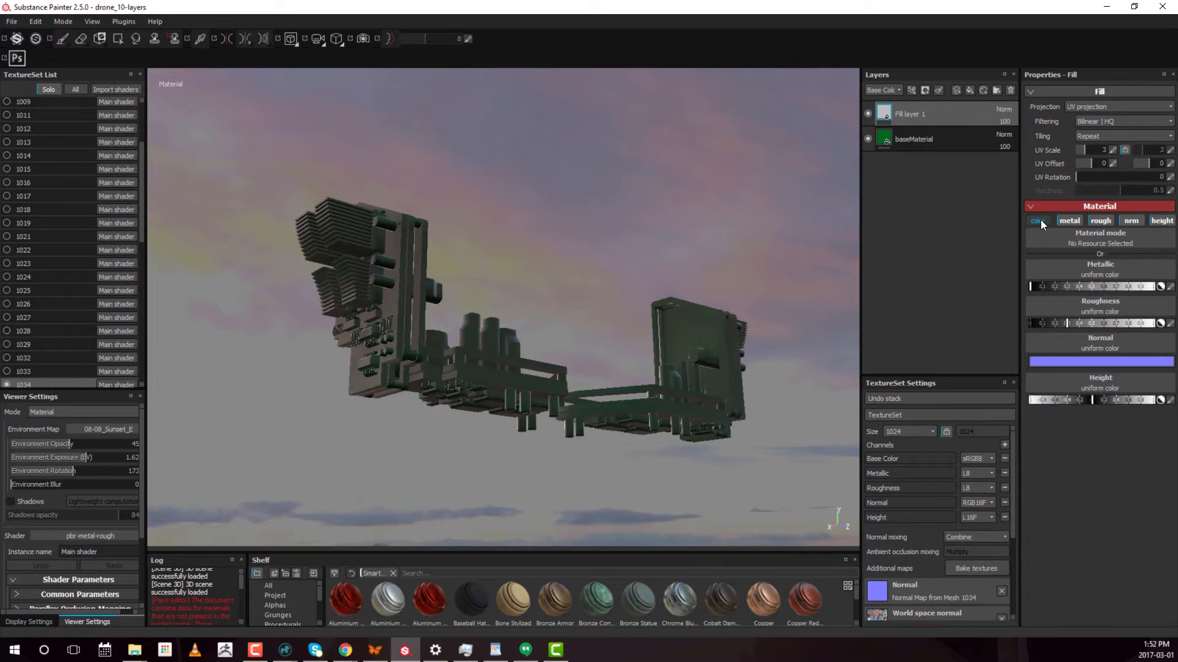
pyautogui.click(1072, 222)
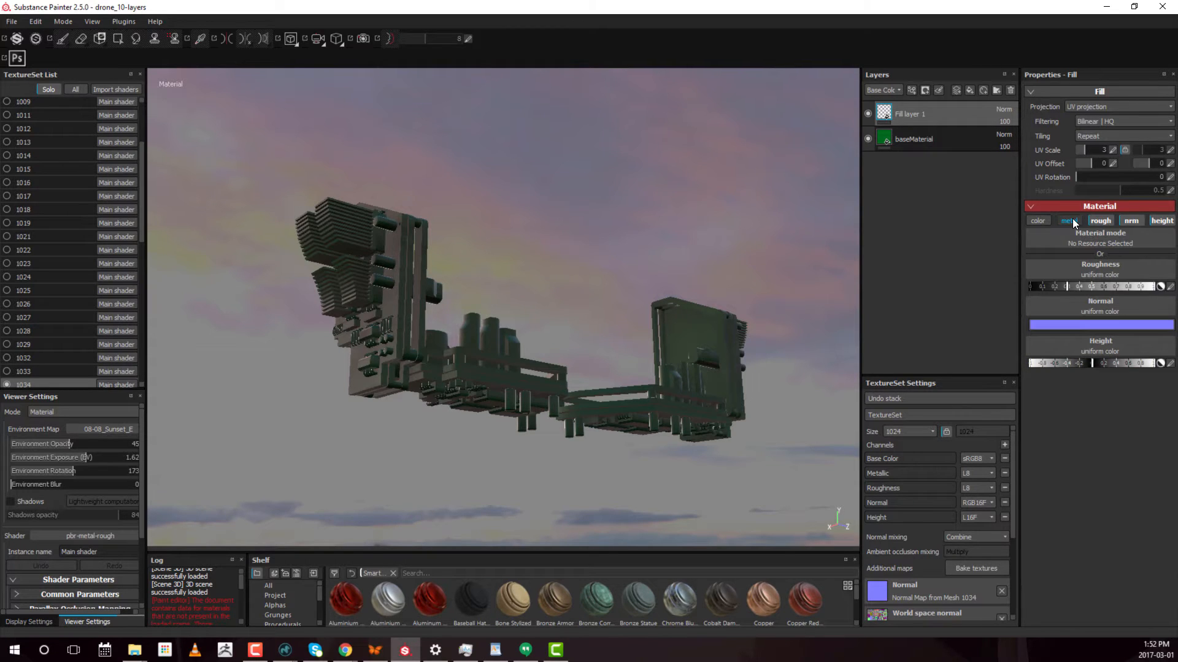
pyautogui.click(1132, 222)
pyautogui.click(1161, 222)
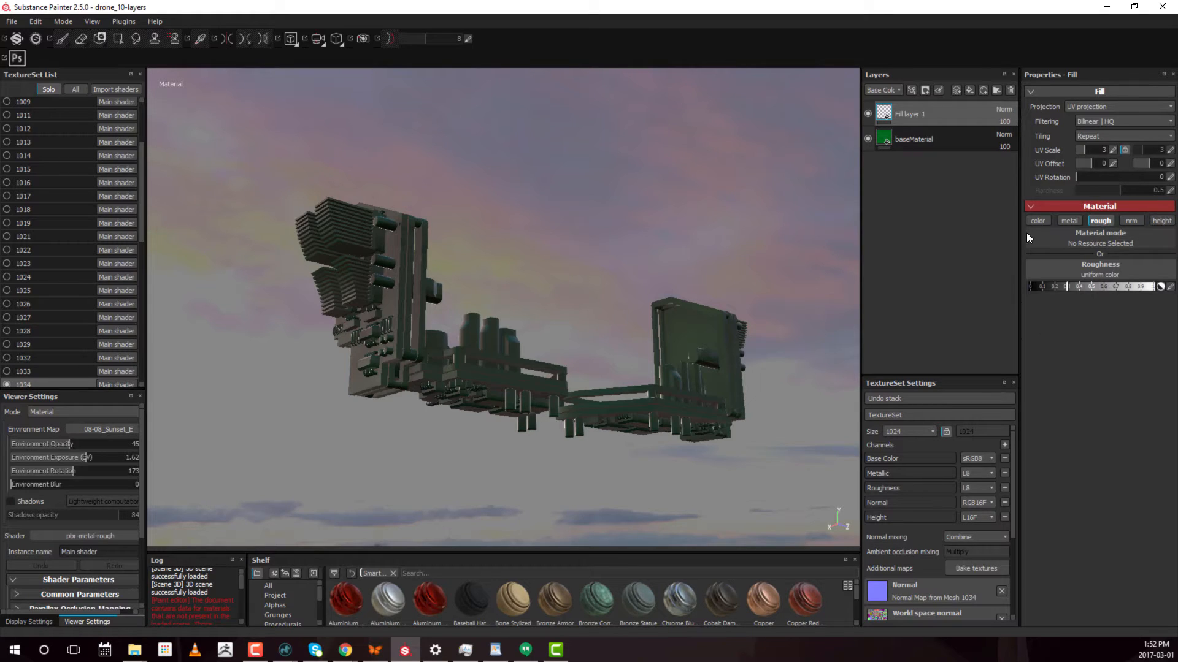
pyautogui.click(1098, 222)
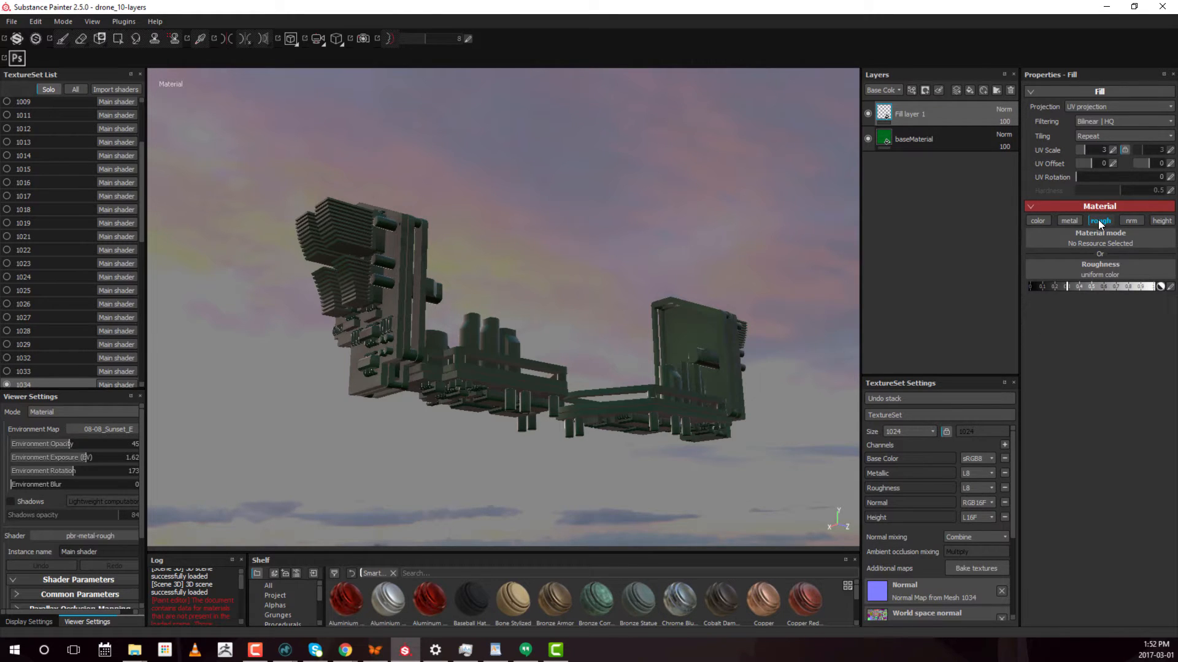
# Step: Try different roughness values on Fill layer 1 with the layer stack showing Roughness, and return the stack to Base Color
pyautogui.moveTo(1084, 284)
pyautogui.mouseDown()
pyautogui.moveTo(1105, 283)
pyautogui.moveTo(1073, 284)
pyautogui.moveTo(1119, 285)
pyautogui.moveTo(1043, 286)
pyautogui.moveTo(1118, 285)
pyautogui.moveTo(1071, 283)
pyautogui.moveTo(1102, 282)
pyautogui.moveTo(1091, 282)
pyautogui.mouseUp()
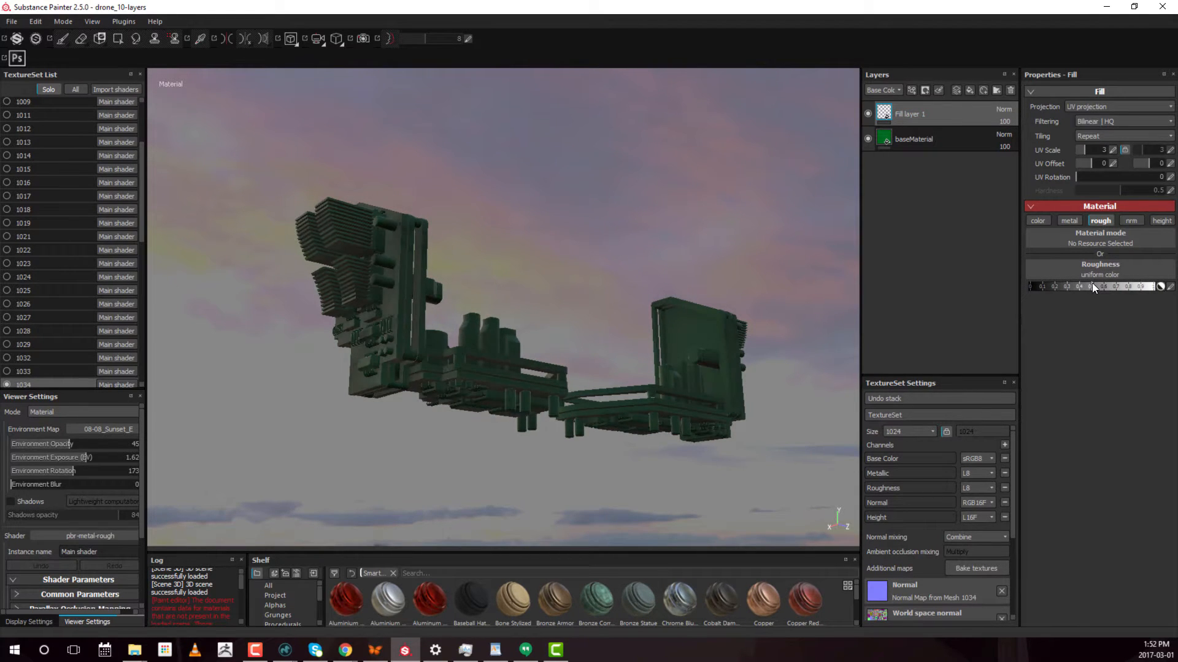
pyautogui.click(881, 90)
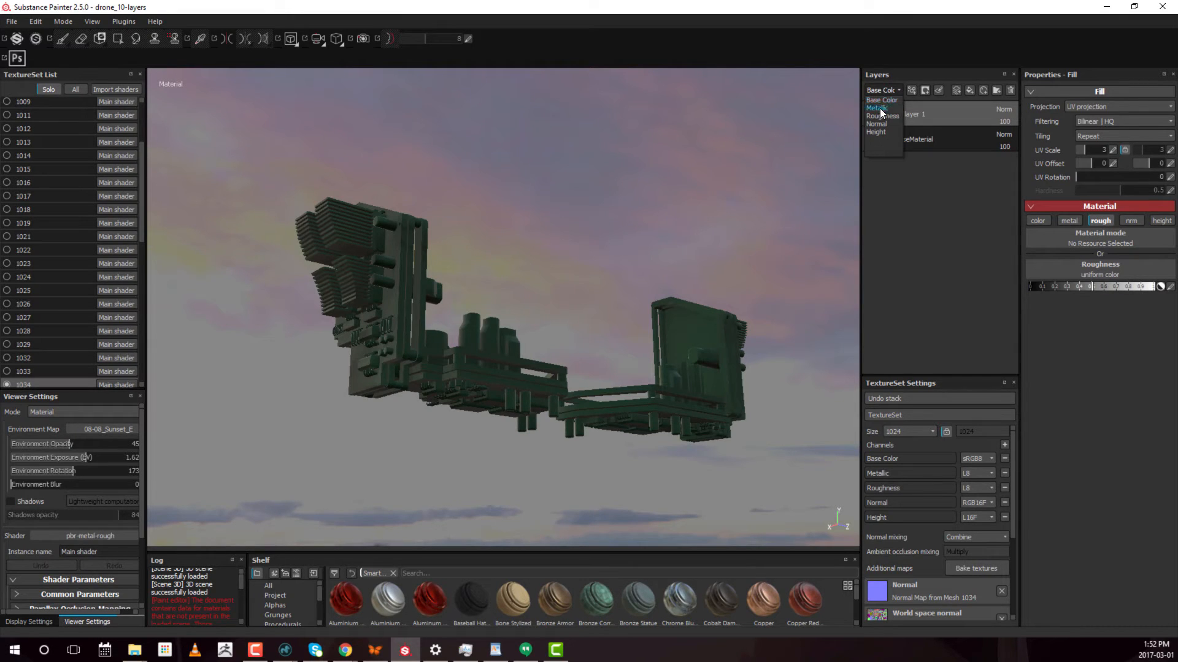
pyautogui.click(887, 116)
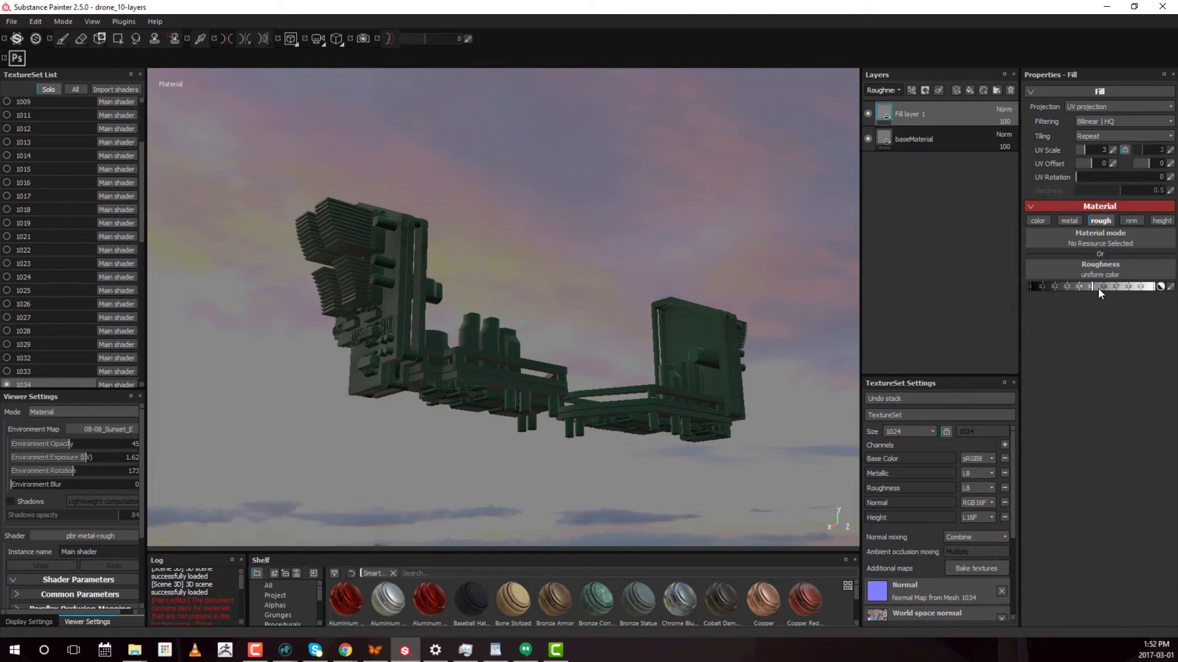
pyautogui.moveTo(1098, 288); pyautogui.dragTo(1061, 285)
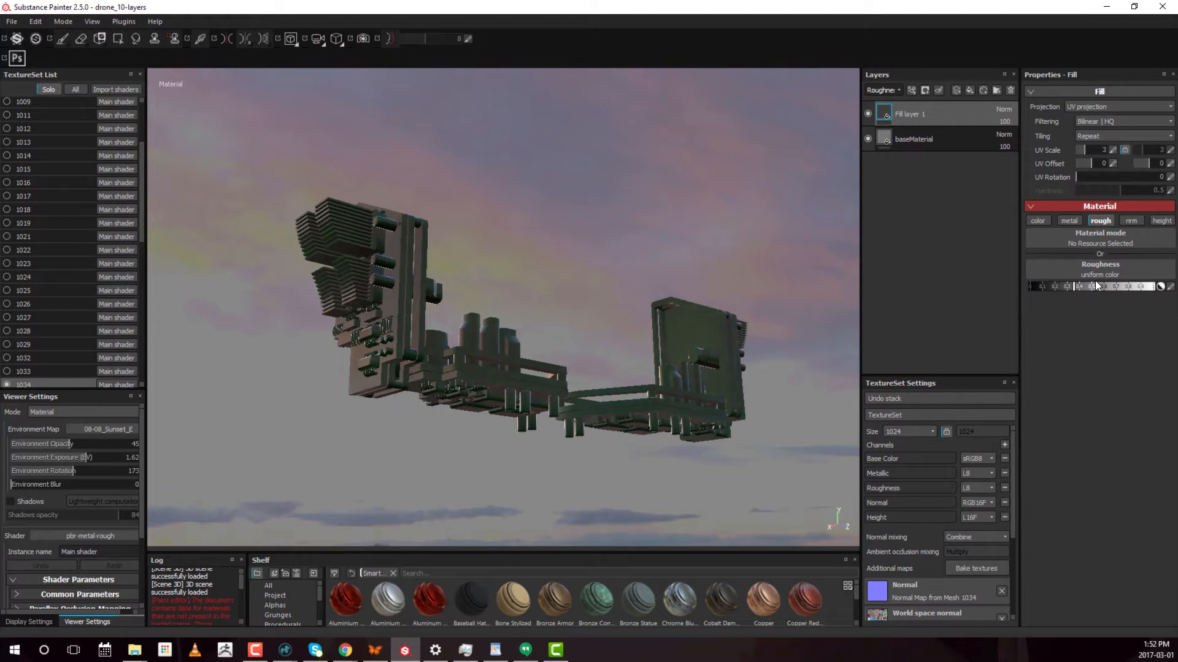
pyautogui.moveTo(1061, 286)
pyautogui.mouseDown()
pyautogui.moveTo(1126, 286)
pyautogui.moveTo(1073, 287)
pyautogui.mouseUp()
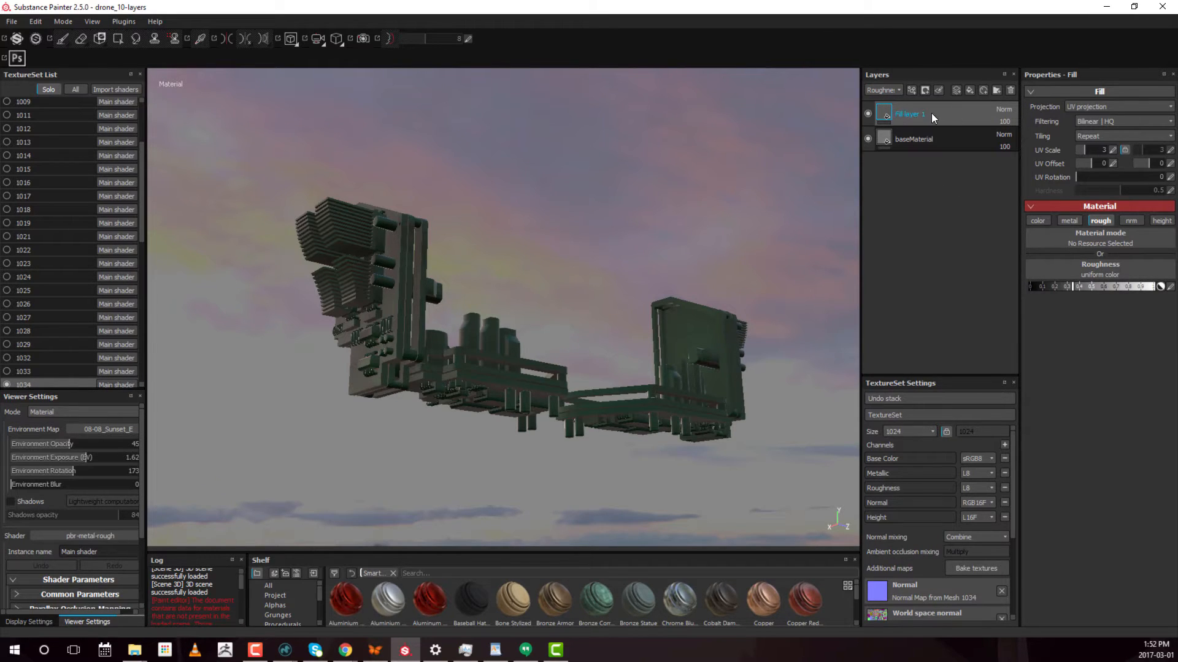
pyautogui.click(885, 90)
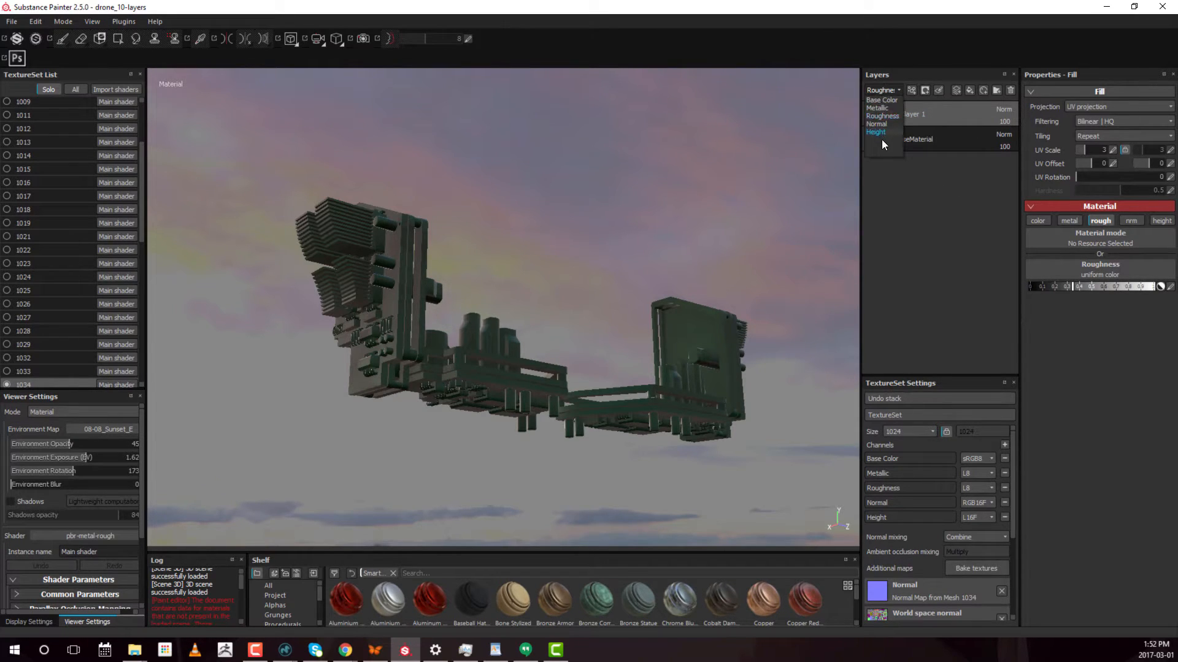
pyautogui.click(886, 100)
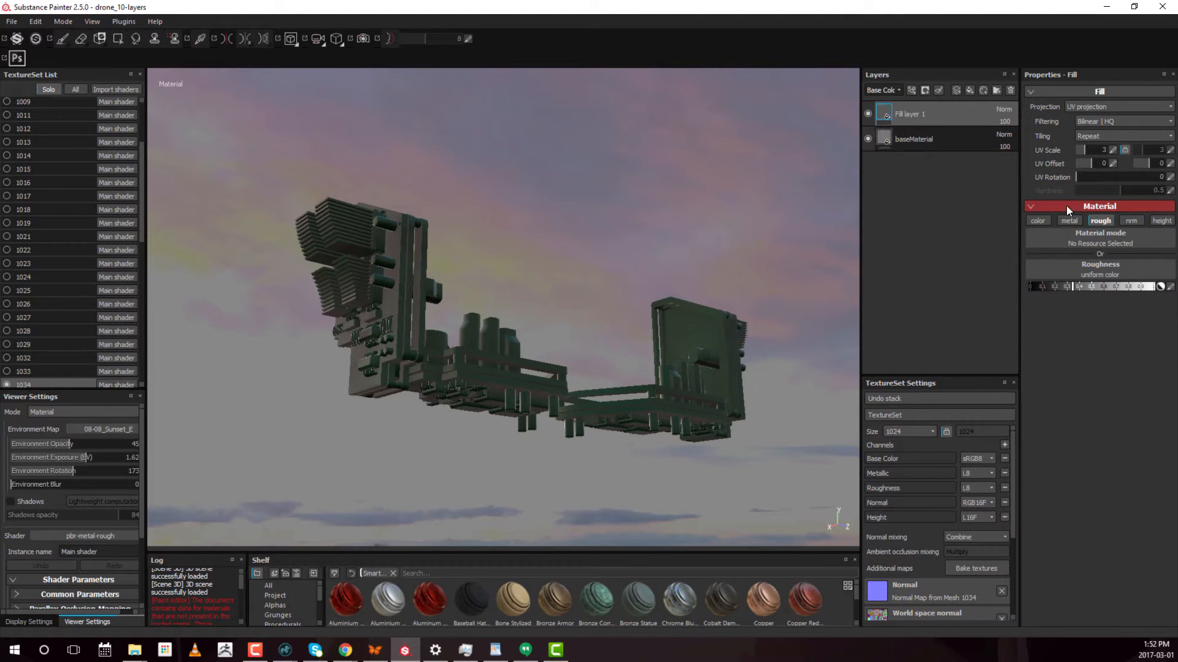
# Step: Raise Fill layer 1's roughness to about 0.65 and give the layer a black mask
pyautogui.moveTo(1070, 289); pyautogui.dragTo(1112, 281)
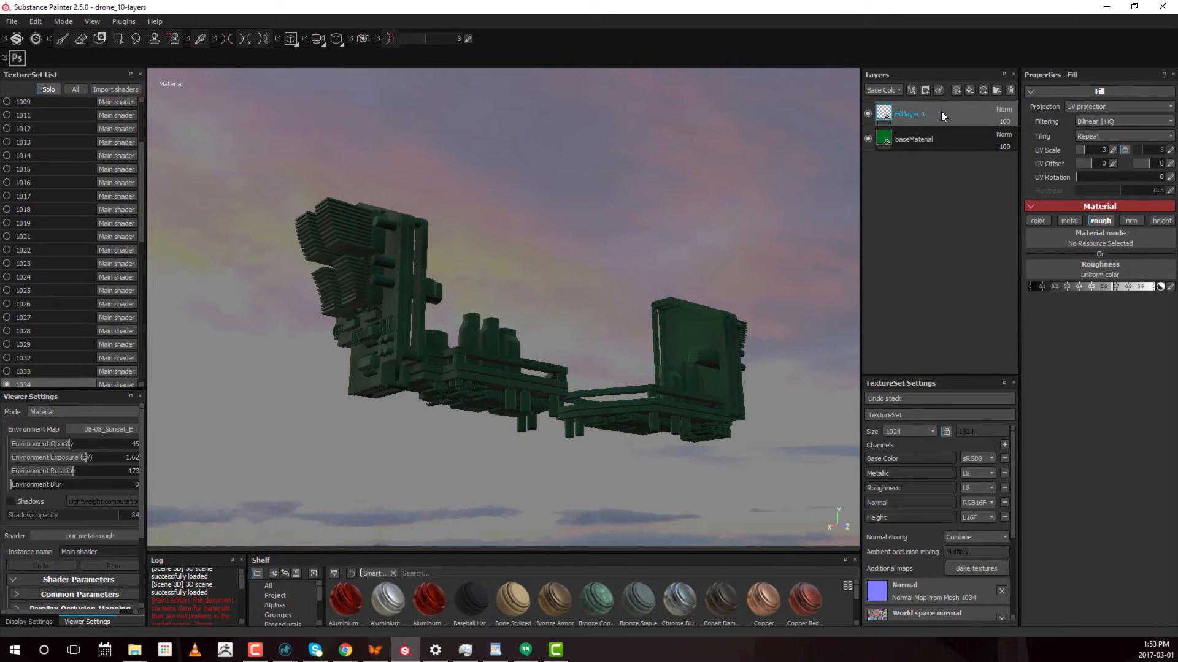
pyautogui.rightClick(890, 105)
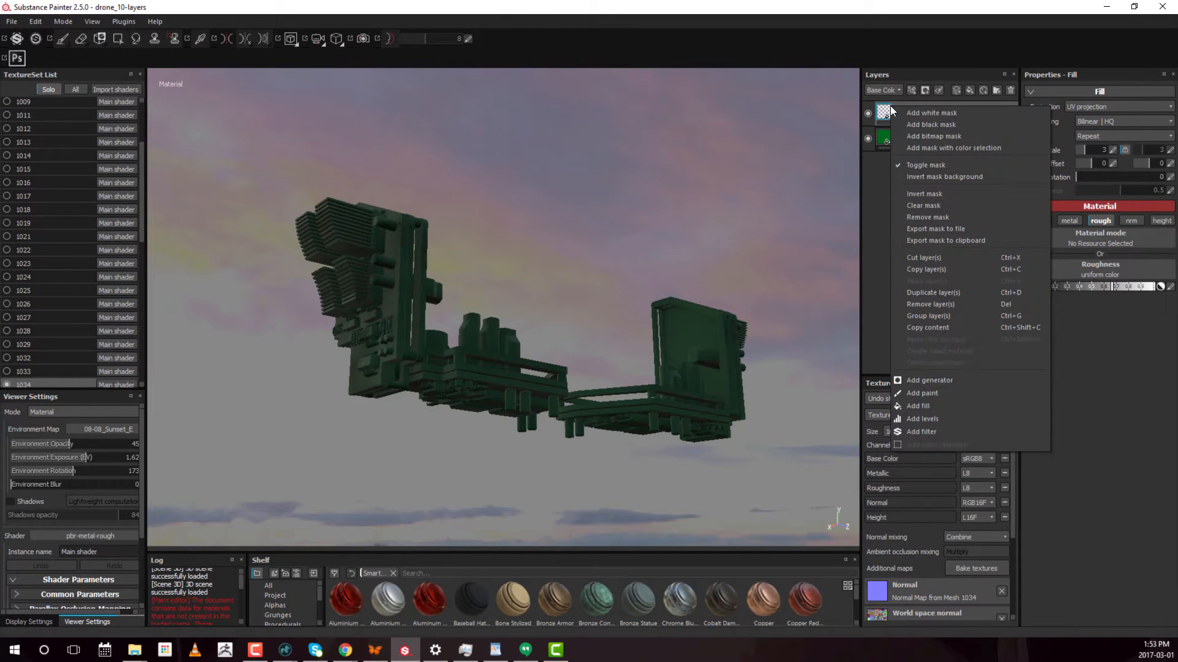
pyautogui.click(947, 124)
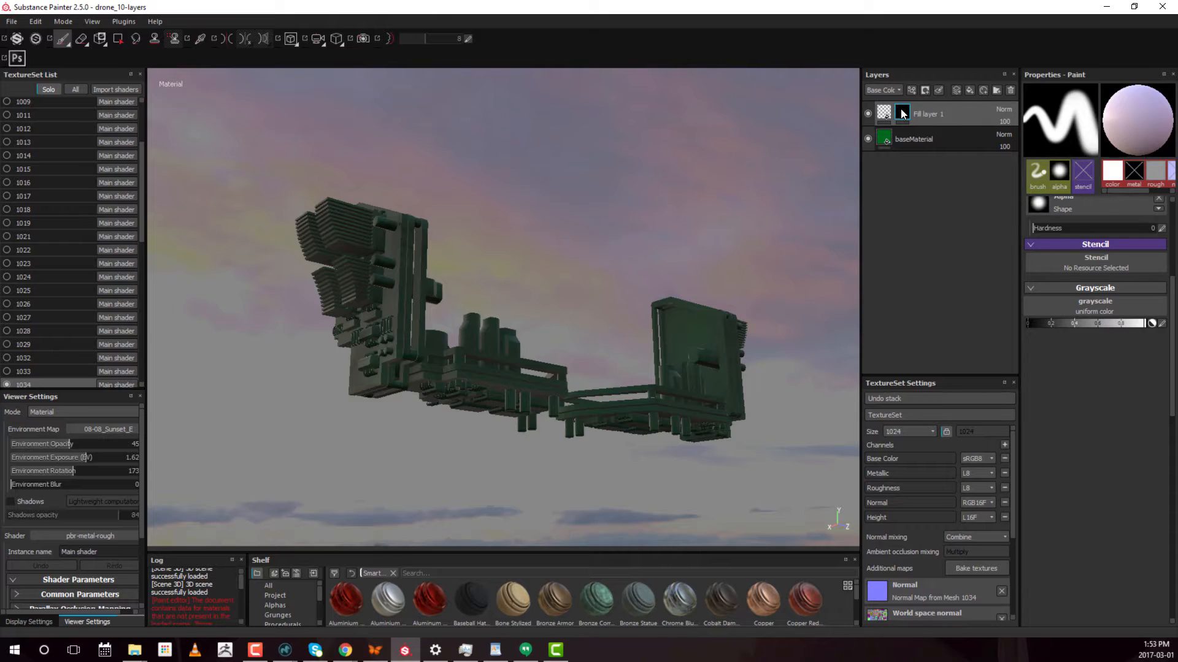
pyautogui.click(868, 114)
# Step: Add a generator to Fill layer 1's mask and assign MG Mask Builder to it
pyautogui.moveTo(905, 115)
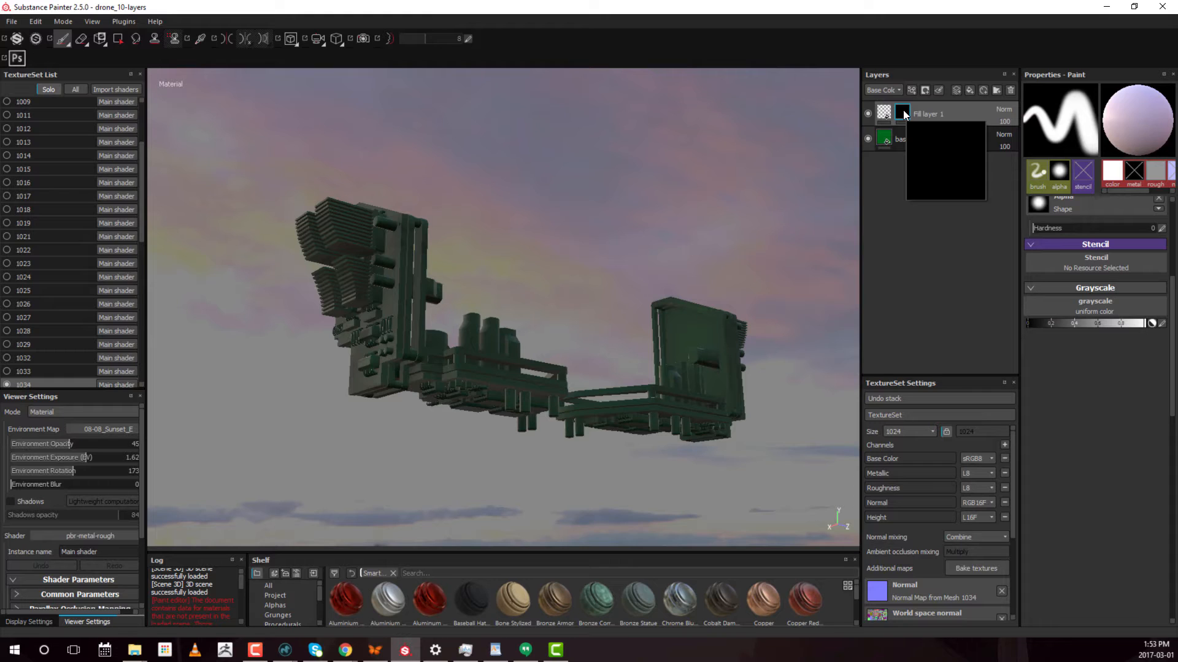
pyautogui.rightClick(904, 114)
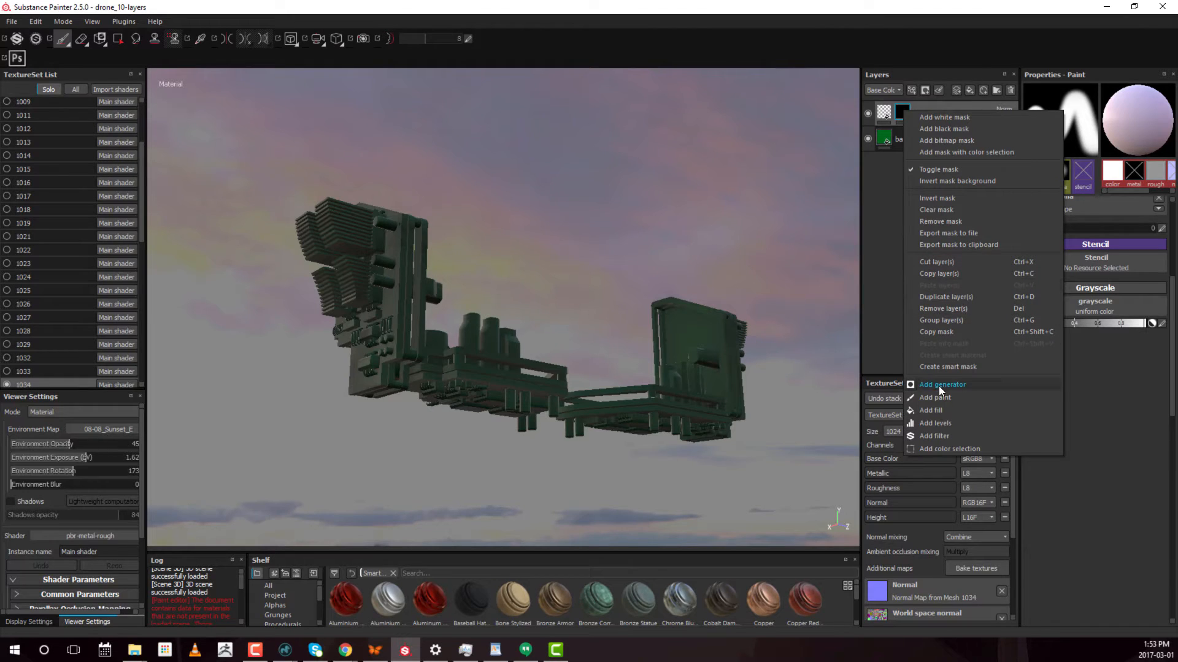
pyautogui.click(971, 385)
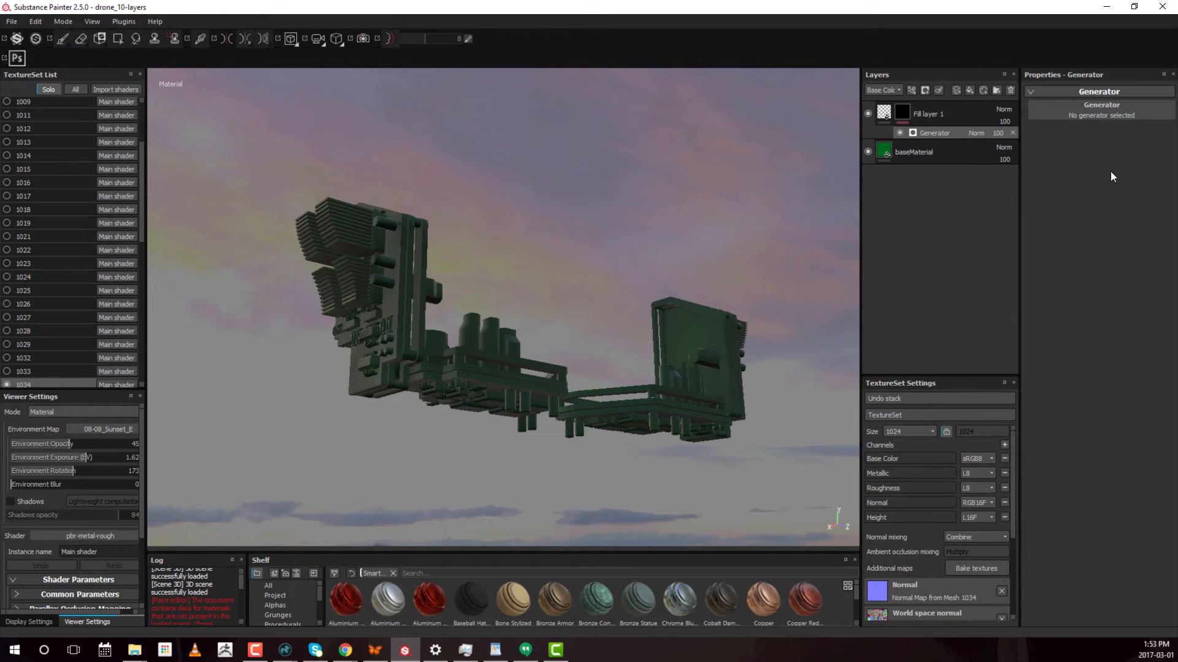
pyautogui.click(1108, 115)
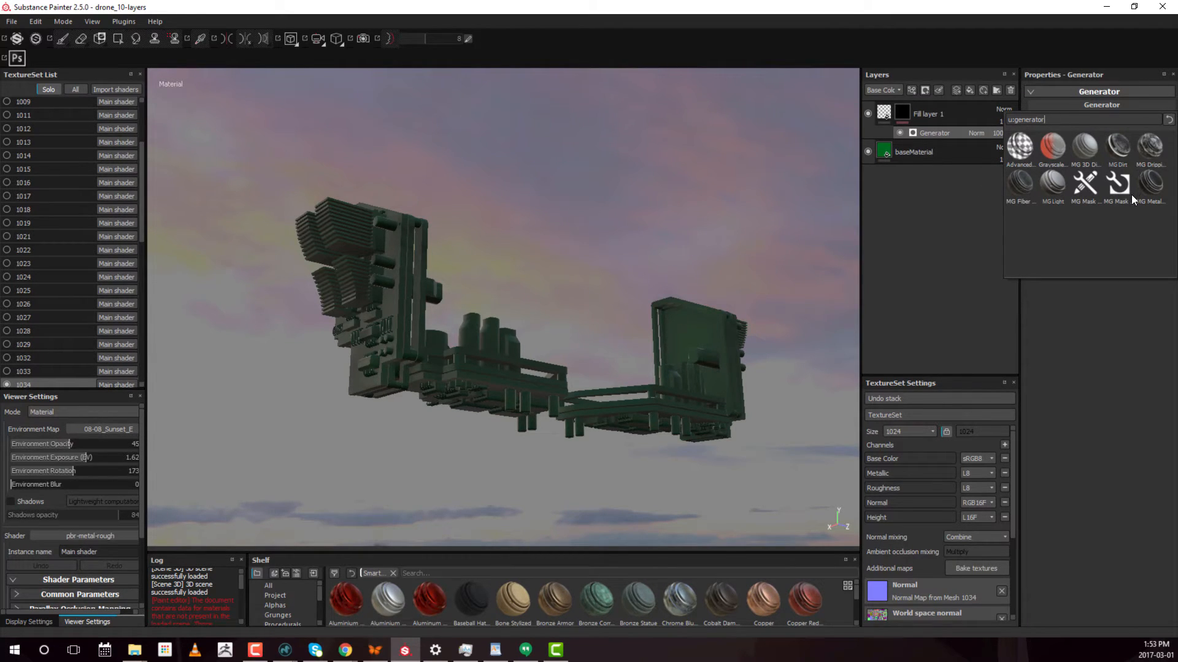
pyautogui.moveTo(1145, 155)
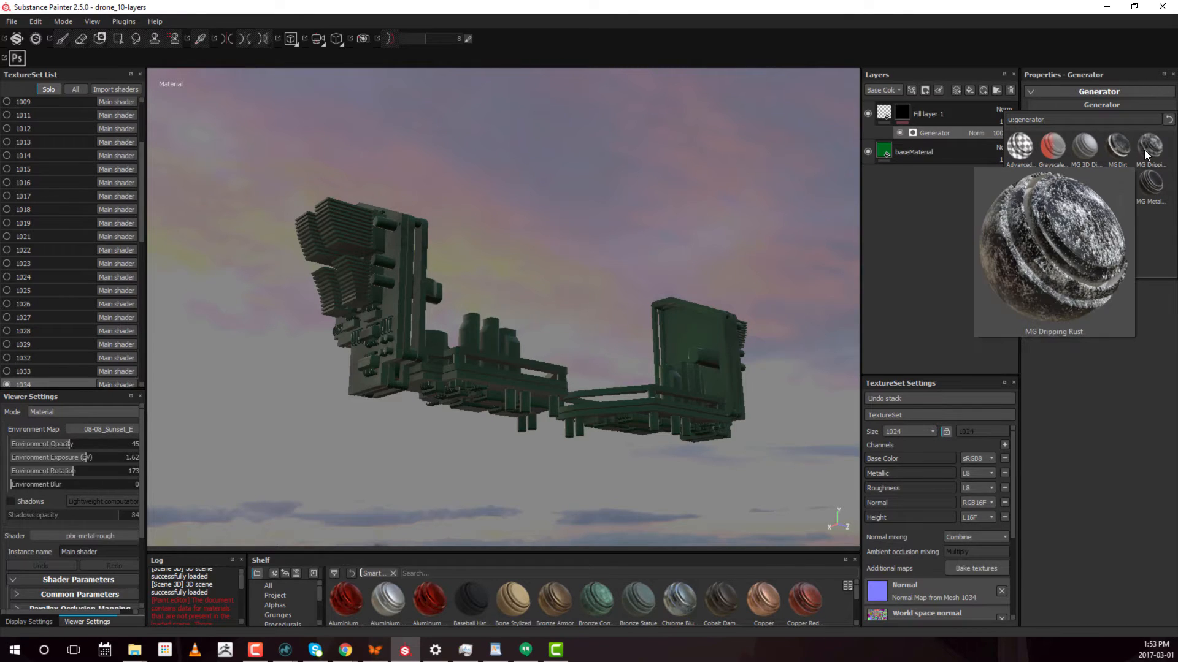
pyautogui.moveTo(1149, 188)
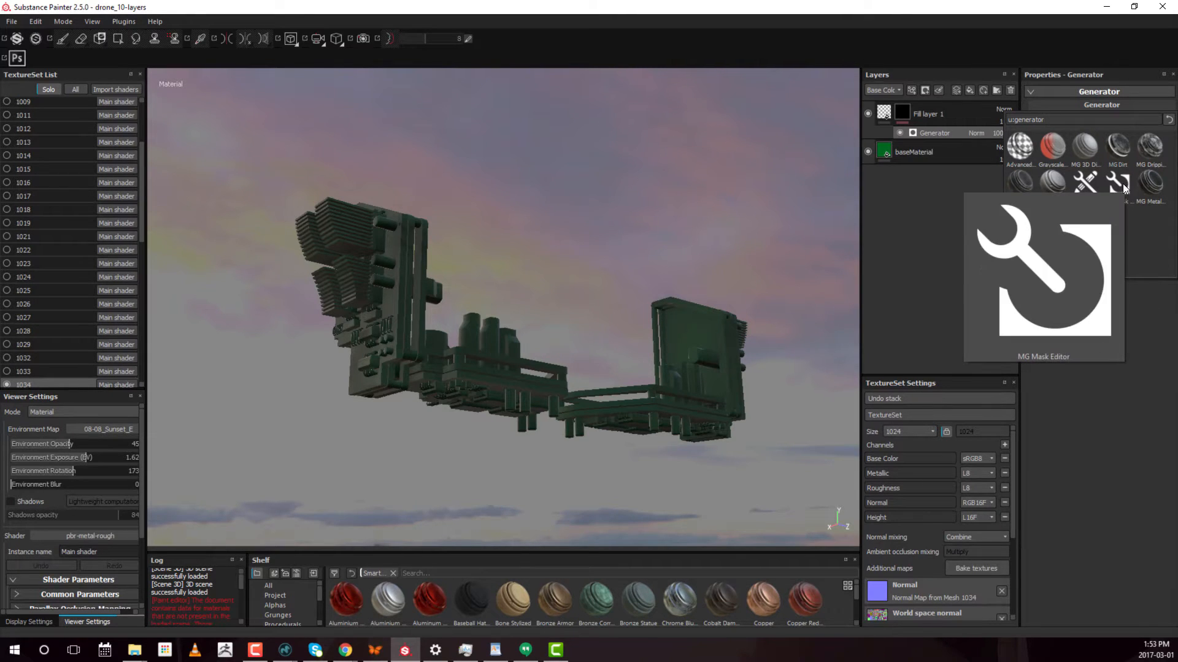
pyautogui.moveTo(1019, 183)
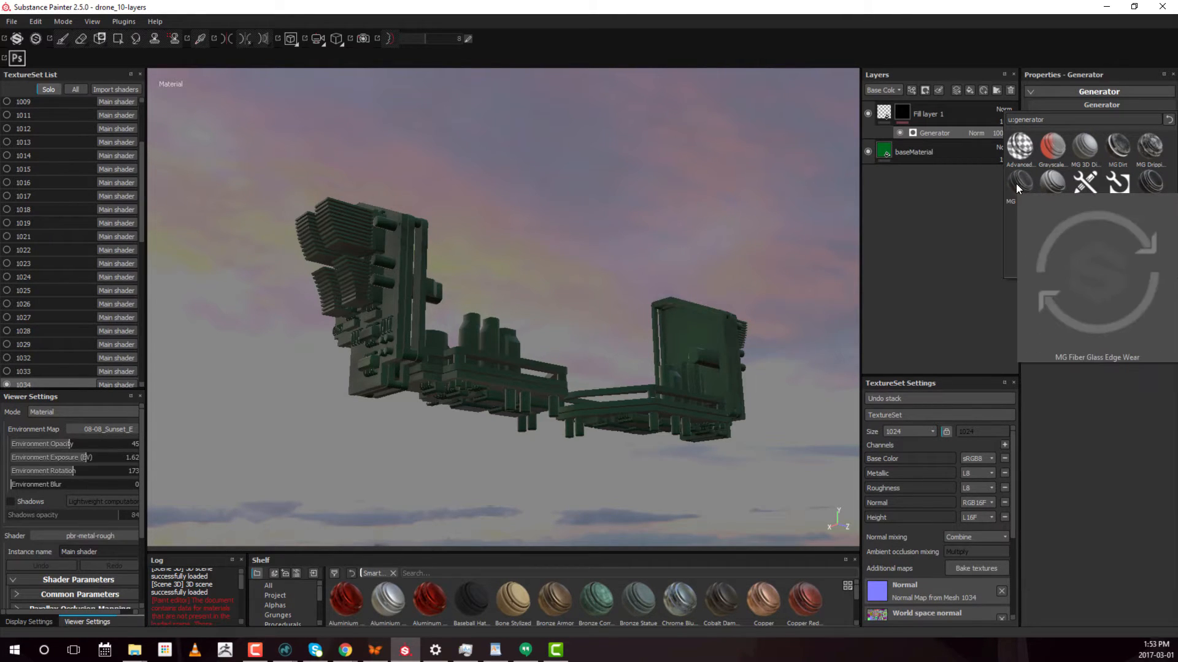
pyautogui.moveTo(1021, 139)
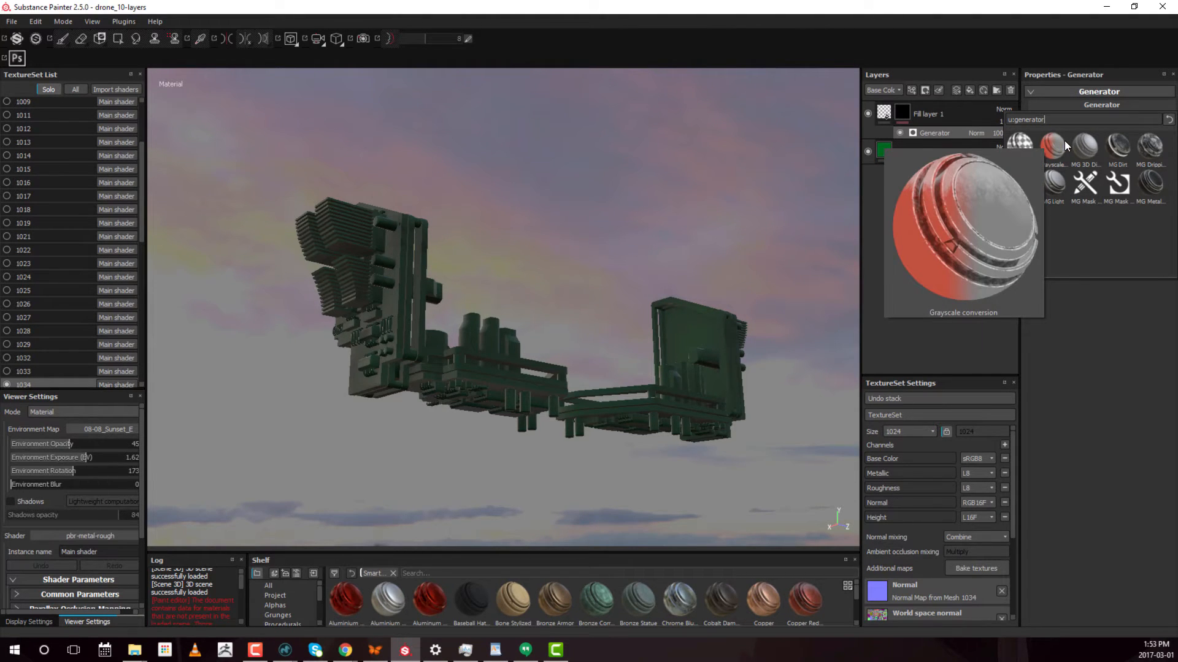
pyautogui.moveTo(1091, 142)
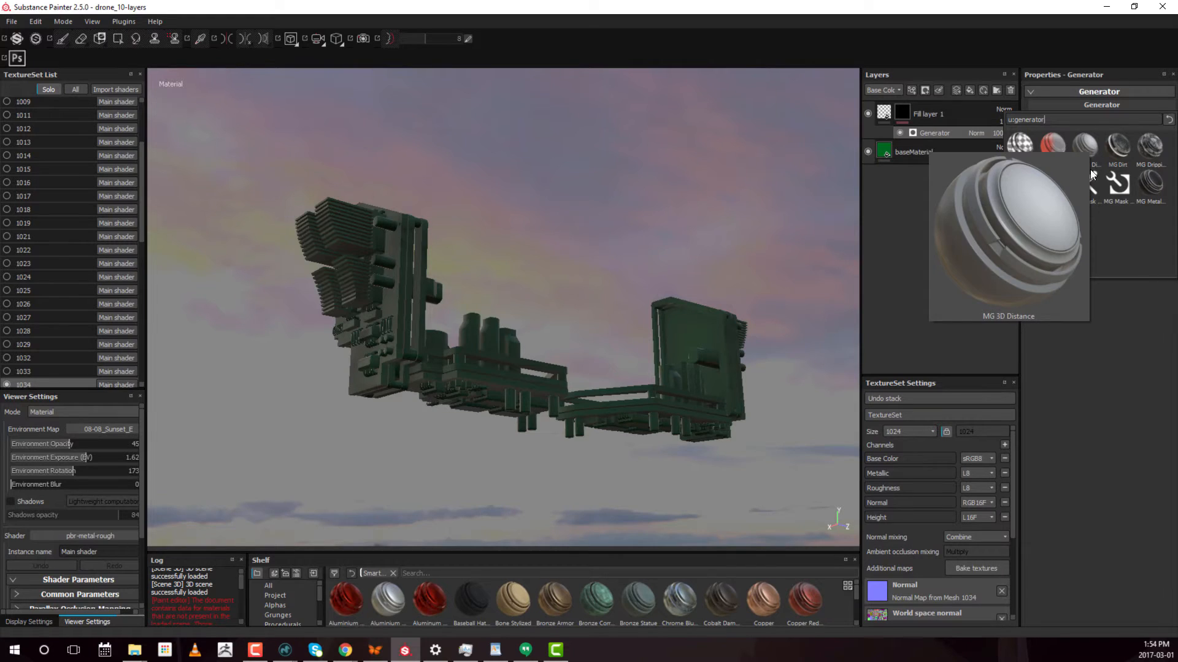
pyautogui.moveTo(1091, 183)
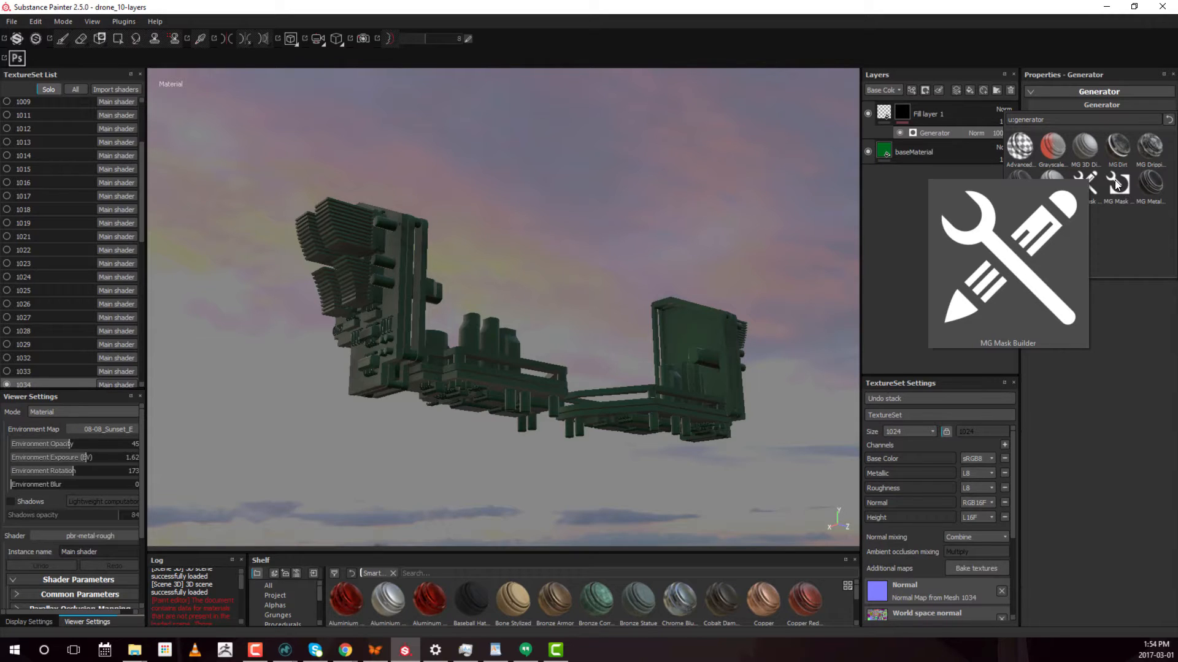
pyautogui.click(1088, 175)
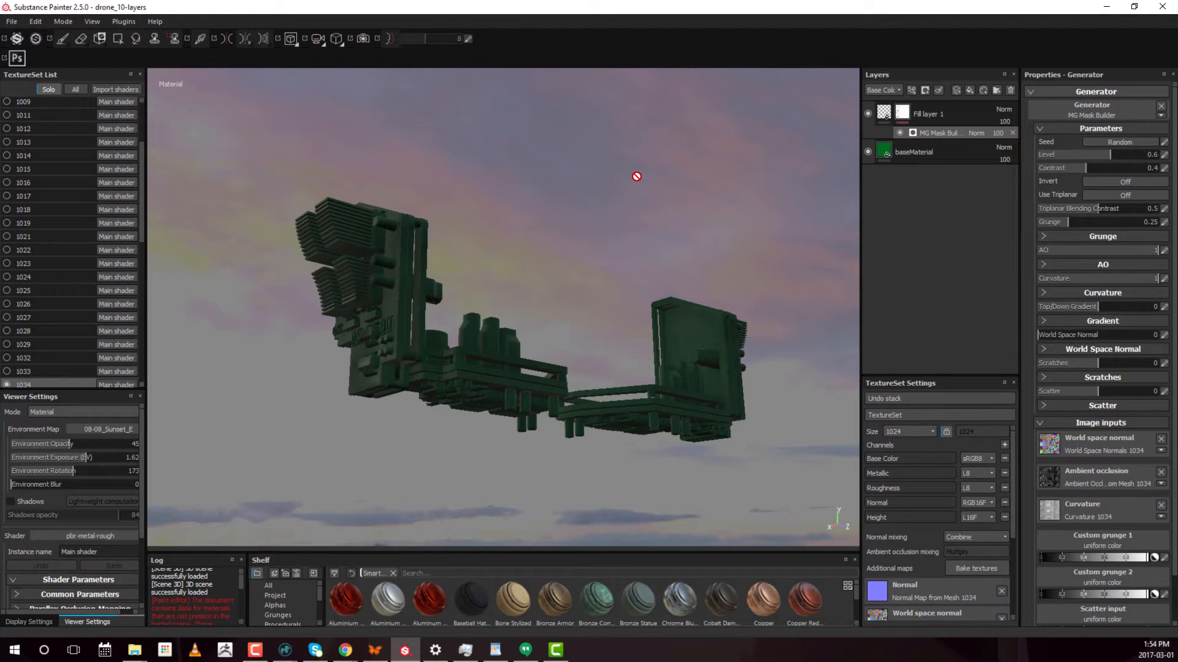
# Step: Examine the mask's effect on the circuit part in the roughness channel view, switching the generator off and back on to compare
pyautogui.press('c')
pyautogui.press('c')
pyautogui.press('c')
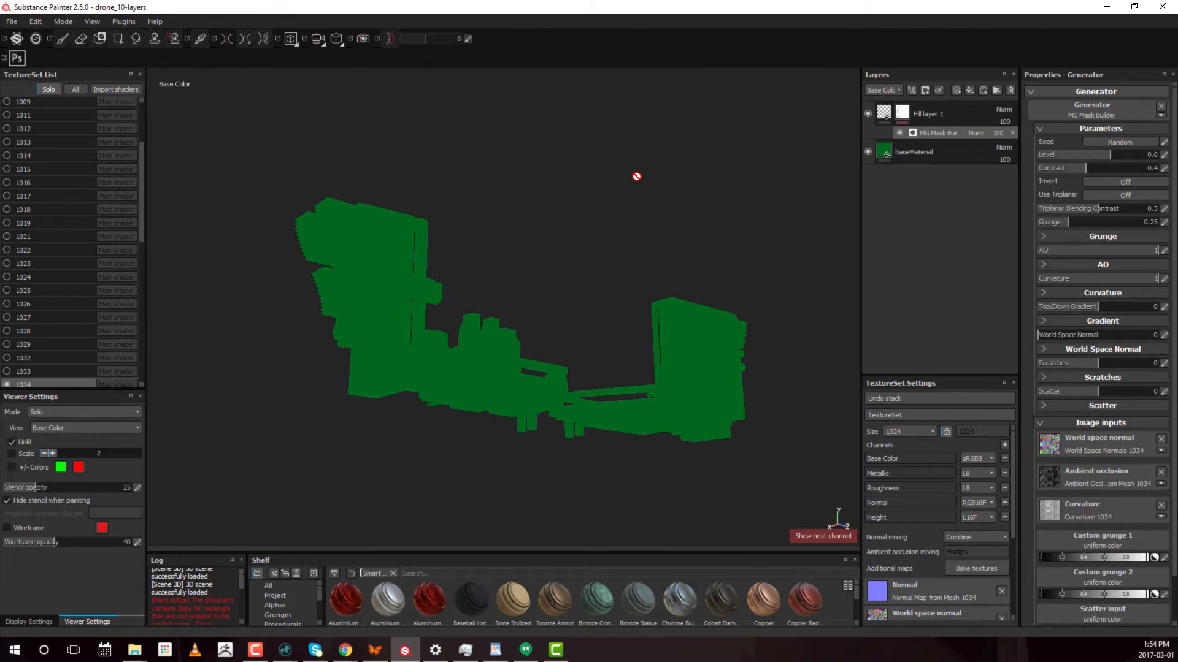
pyautogui.press('c')
pyautogui.press('c')
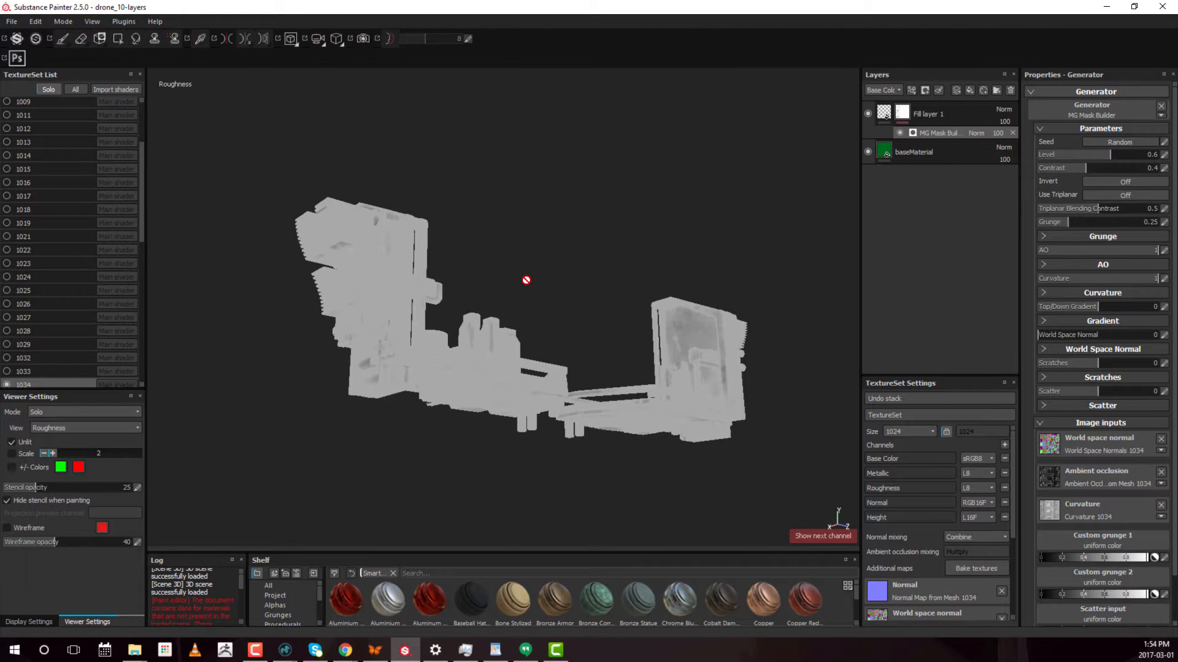
pyautogui.keyDown('alt'); pyautogui.moveTo(525, 281); pyautogui.dragTo(506, 282); pyautogui.keyUp('alt')
pyautogui.keyDown('alt'); pyautogui.moveTo(505, 282); pyautogui.dragTo(664, 294, button='right'); pyautogui.keyUp('alt')
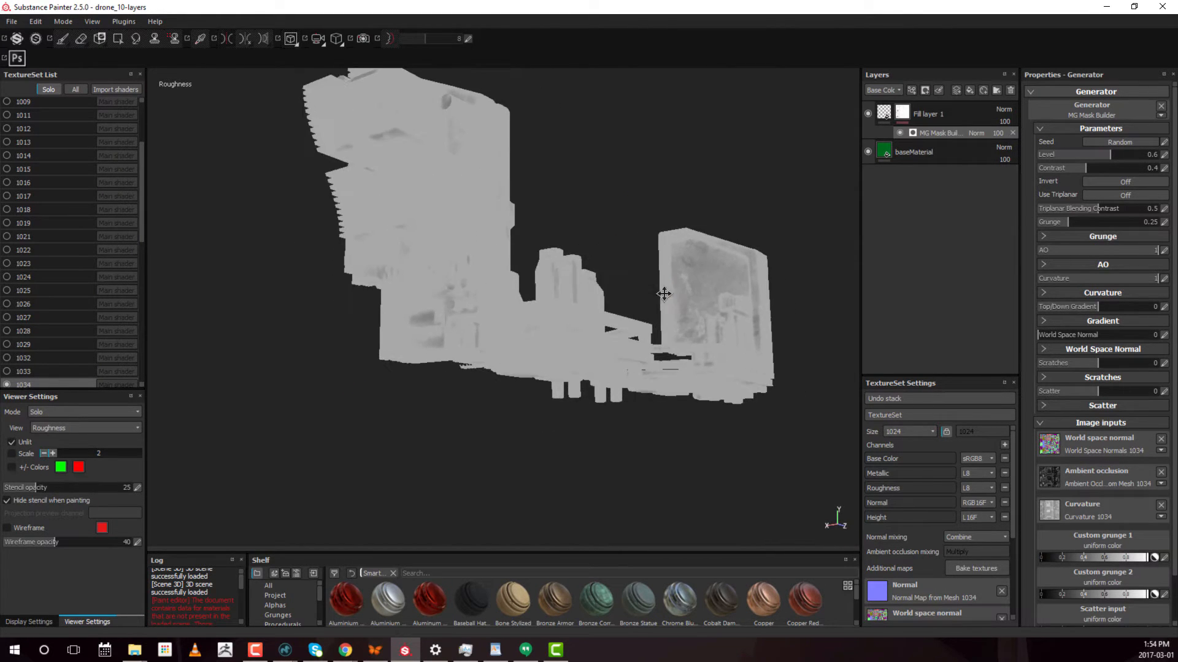
pyautogui.keyDown('alt'); pyautogui.moveTo(664, 294); pyautogui.dragTo(658, 329, button='middle'); pyautogui.keyUp('alt')
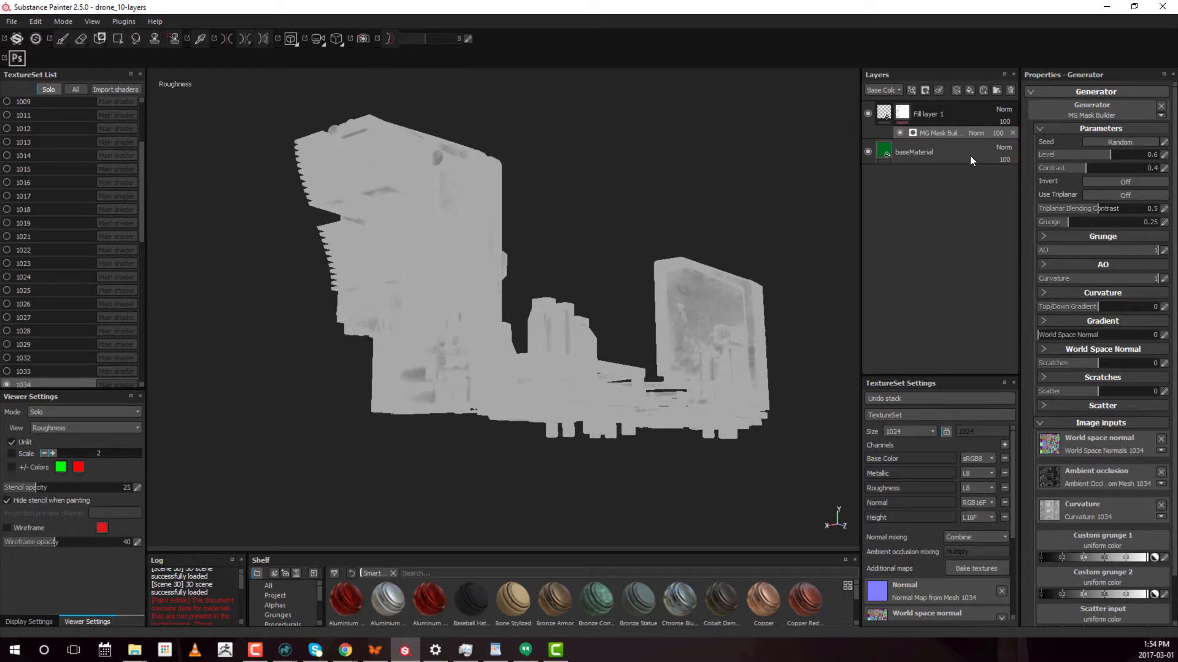
pyautogui.click(899, 134)
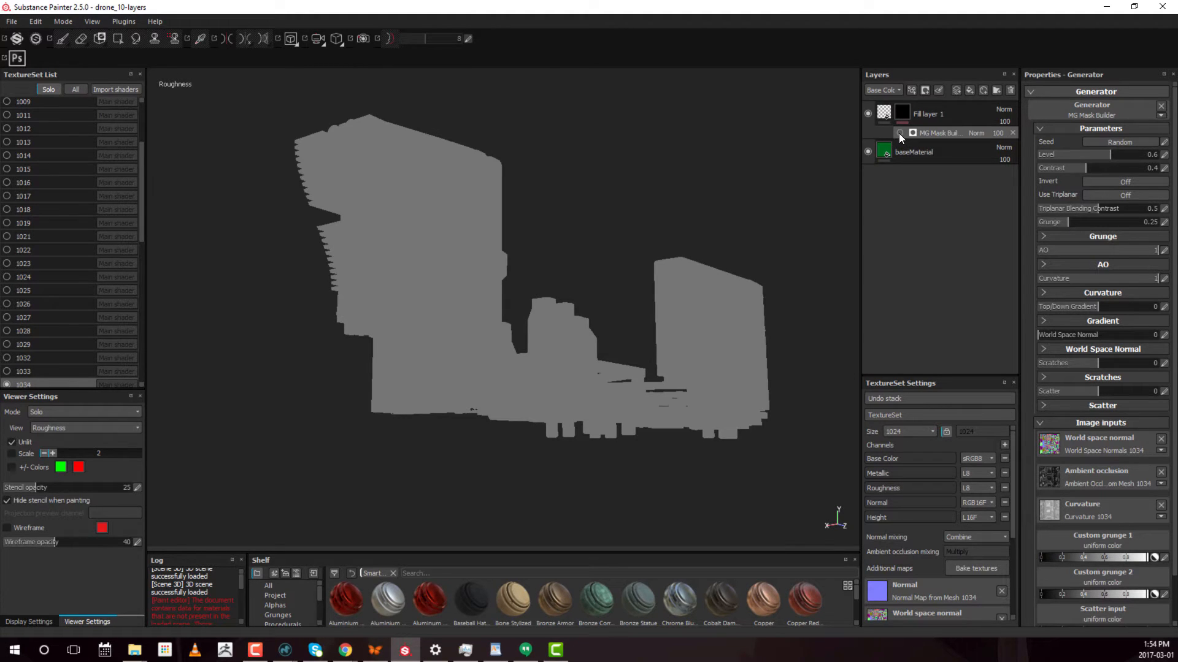
pyautogui.click(899, 134)
# Step: Set the mask generator's level to 0.39, contrast to 0.52 and triplanar blending contrast to 0.71
pyautogui.moveTo(728, 310)
pyautogui.keyDown('alt'); pyautogui.mouseDown()
pyautogui.moveTo(695, 308)
pyautogui.moveTo(724, 304)
pyautogui.mouseUp(); pyautogui.keyUp('alt')
pyautogui.click(1147, 212)
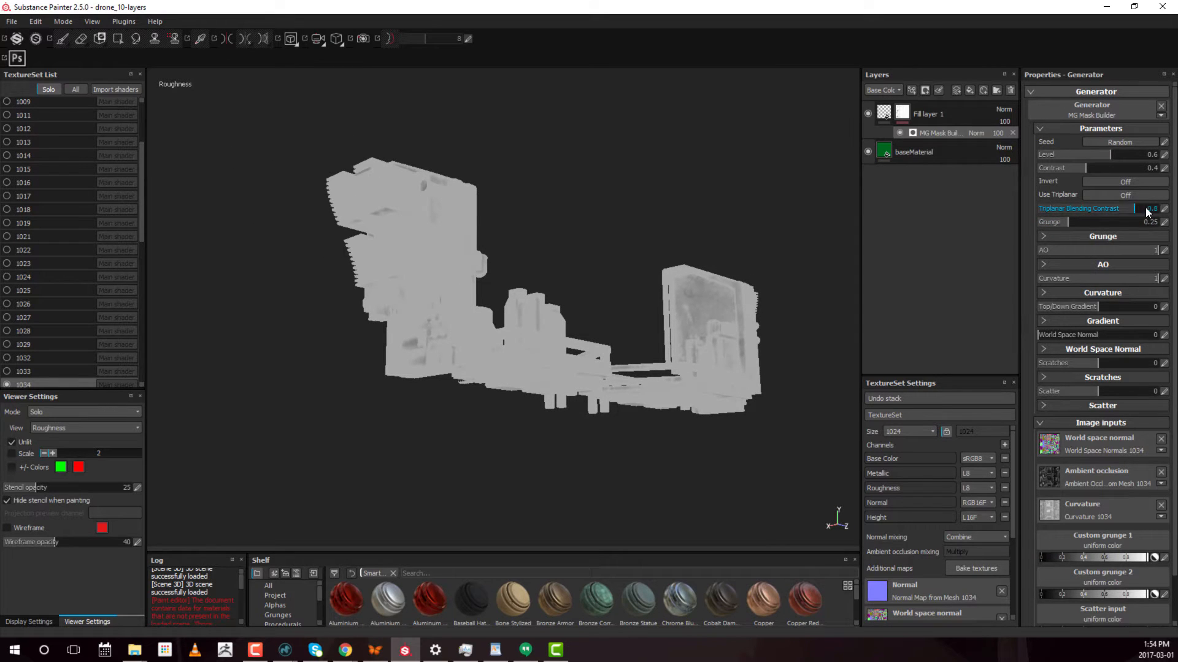
pyautogui.moveTo(1146, 210); pyautogui.dragTo(1094, 210)
pyautogui.moveTo(1088, 157)
pyautogui.mouseDown()
pyautogui.moveTo(1136, 157)
pyautogui.moveTo(1051, 164)
pyautogui.moveTo(1101, 163)
pyautogui.mouseUp()
pyautogui.click(1087, 168)
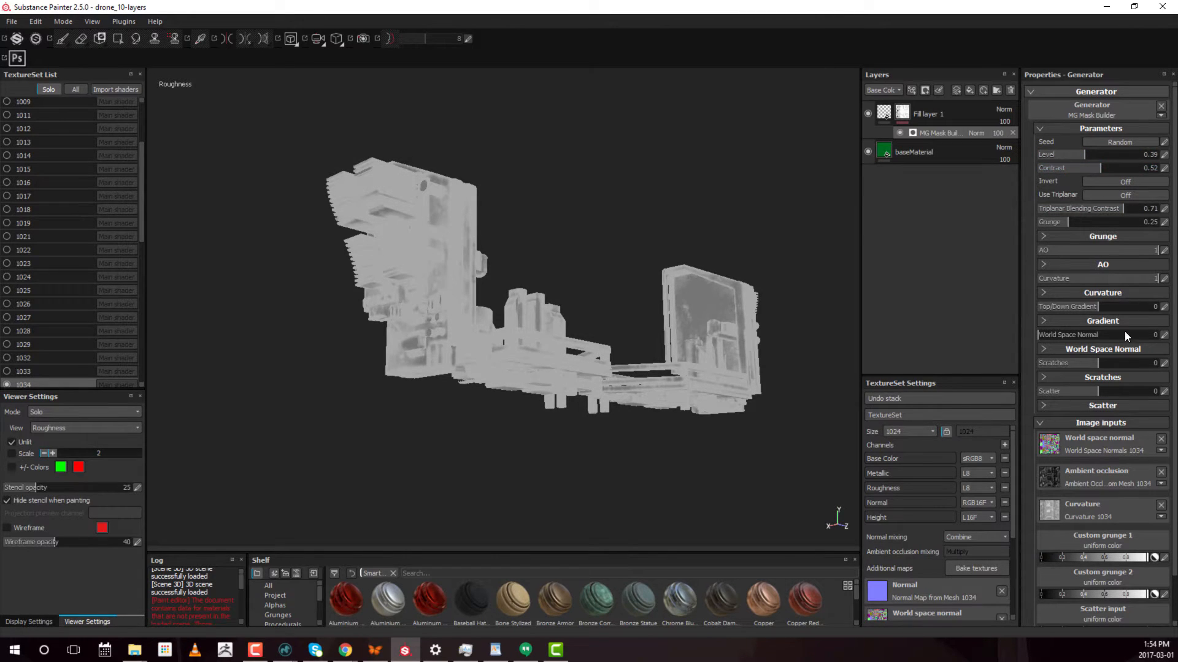
# Step: Set the generator's grunge scale to 6, secondary custom grunge to 0.05, AO to 0.42, AO range to 0.66 and AO contrast to 0.43
pyautogui.click(1085, 236)
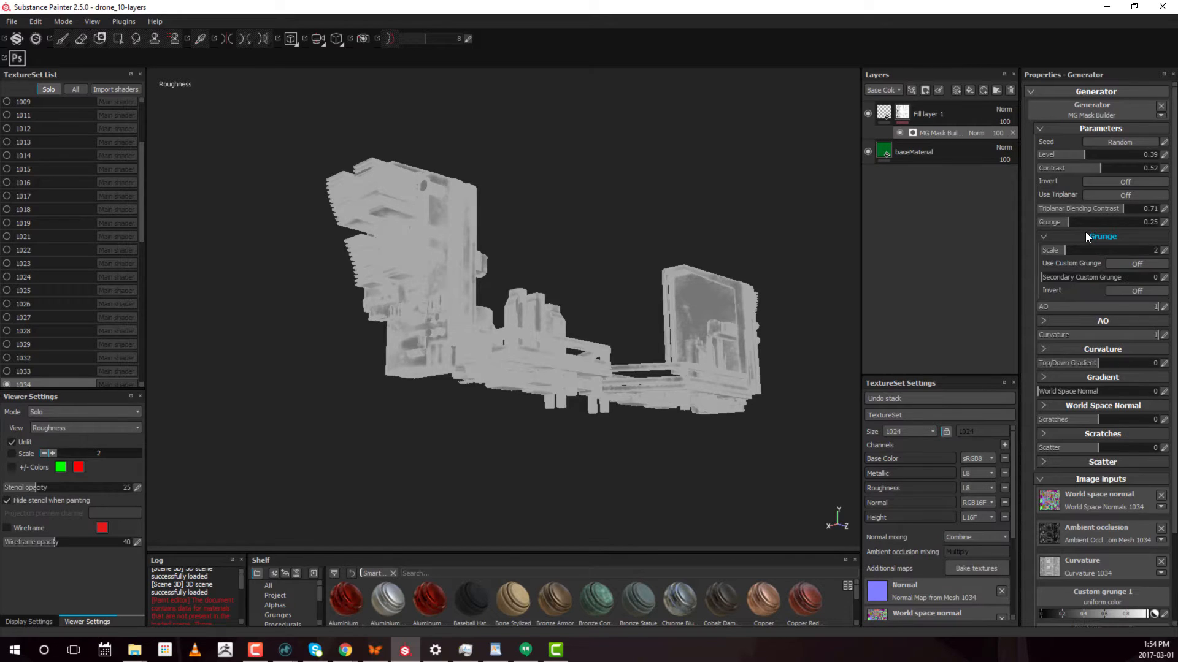
pyautogui.moveTo(1095, 248)
pyautogui.mouseDown()
pyautogui.moveTo(1138, 247)
pyautogui.moveTo(1110, 249)
pyautogui.mouseUp()
pyautogui.moveTo(1050, 279)
pyautogui.mouseDown()
pyautogui.moveTo(1087, 278)
pyautogui.moveTo(1048, 273)
pyautogui.moveTo(1117, 301)
pyautogui.moveTo(1050, 300)
pyautogui.moveTo(1140, 305)
pyautogui.moveTo(1122, 307)
pyautogui.mouseUp()
pyautogui.click(1095, 320)
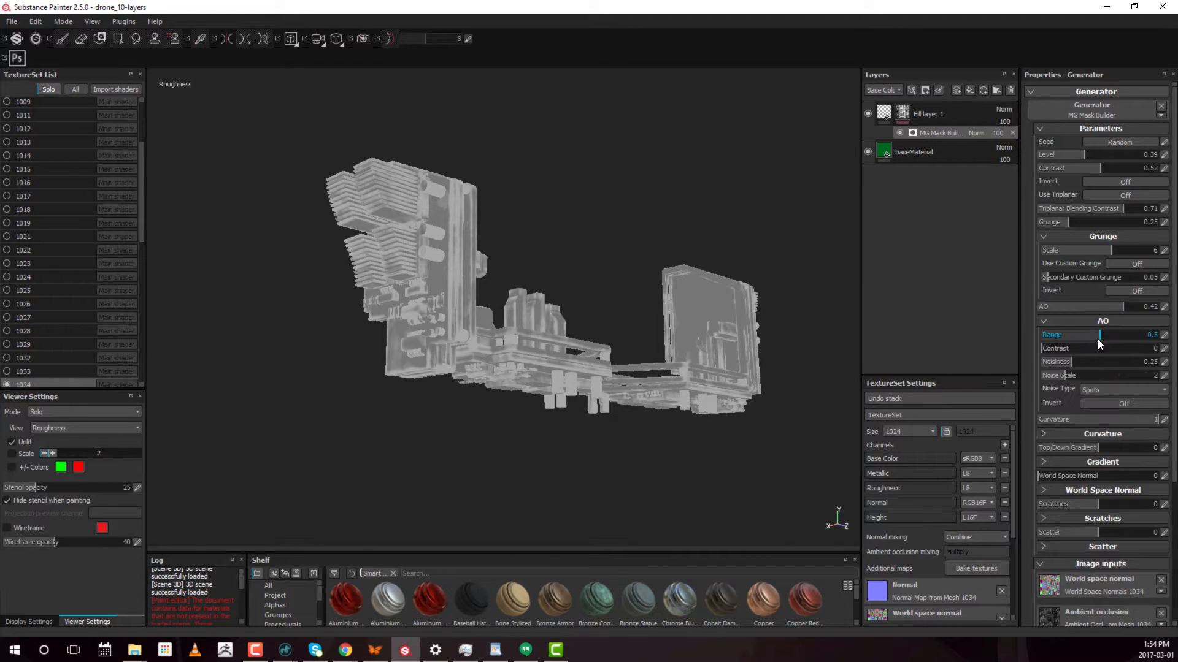
pyautogui.moveTo(1050, 334)
pyautogui.mouseDown()
pyautogui.moveTo(1128, 334)
pyautogui.moveTo(1091, 344)
pyautogui.mouseUp()
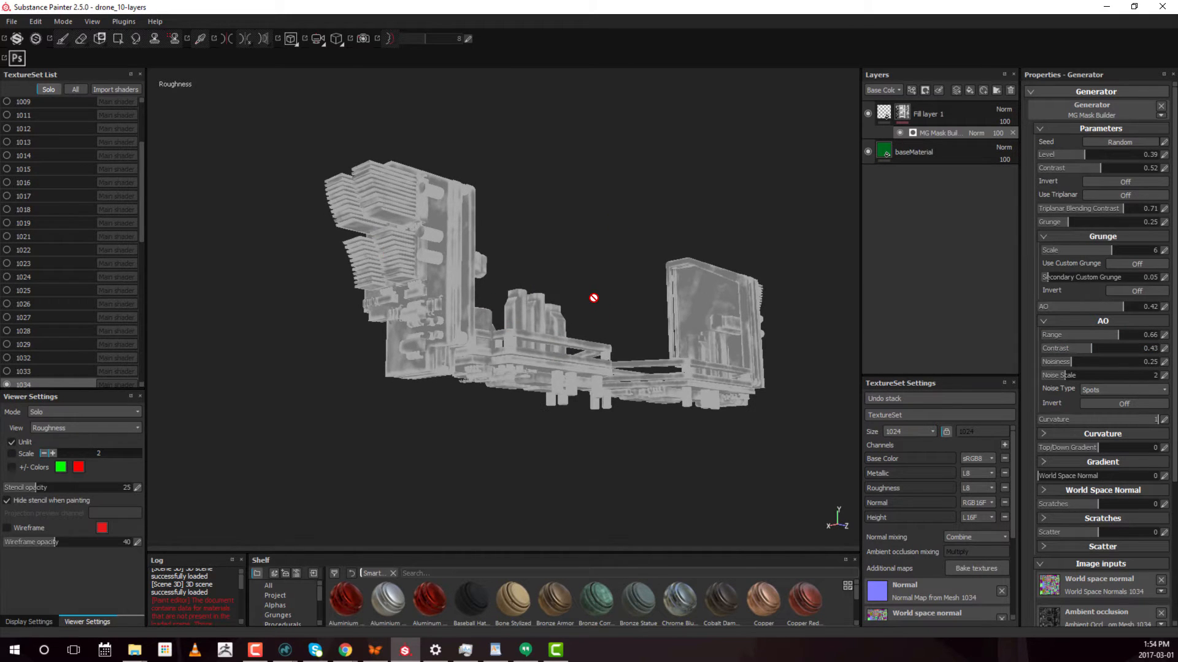
# Step: Return to the full material view and inspect the masked roughness on the circuit part from several angles
pyautogui.press('m')
pyautogui.keyDown('alt'); pyautogui.moveTo(591, 332); pyautogui.dragTo(468, 270); pyautogui.keyUp('alt')
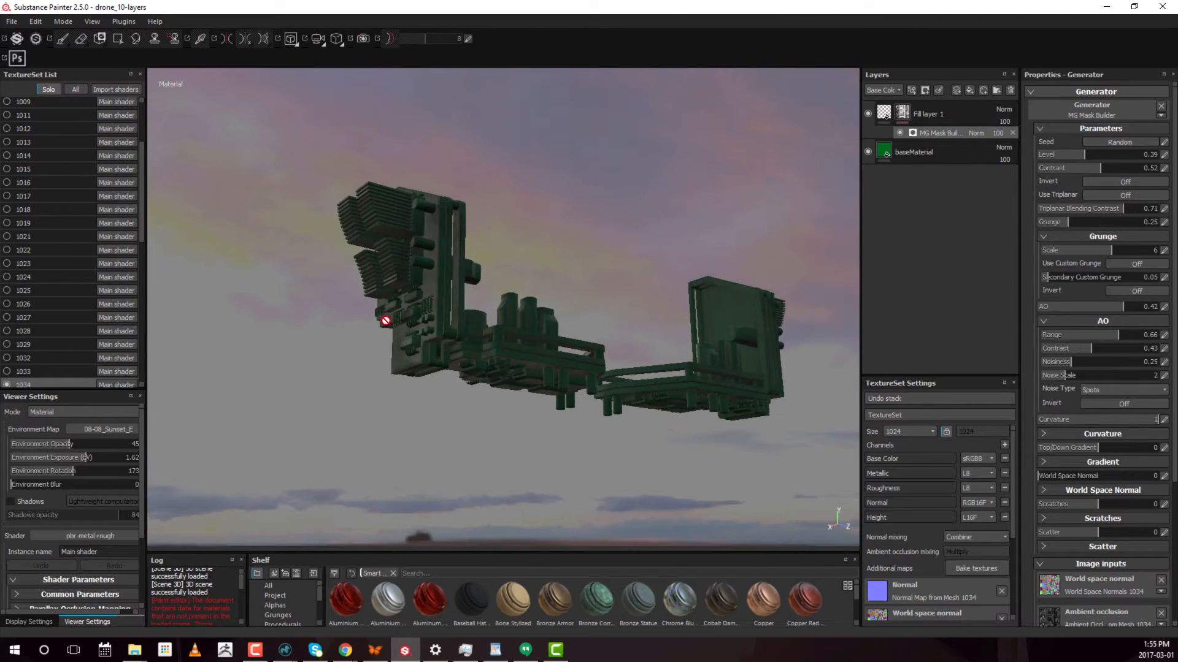
pyautogui.keyDown('alt'); pyautogui.moveTo(385, 321); pyautogui.dragTo(548, 338); pyautogui.keyUp('alt')
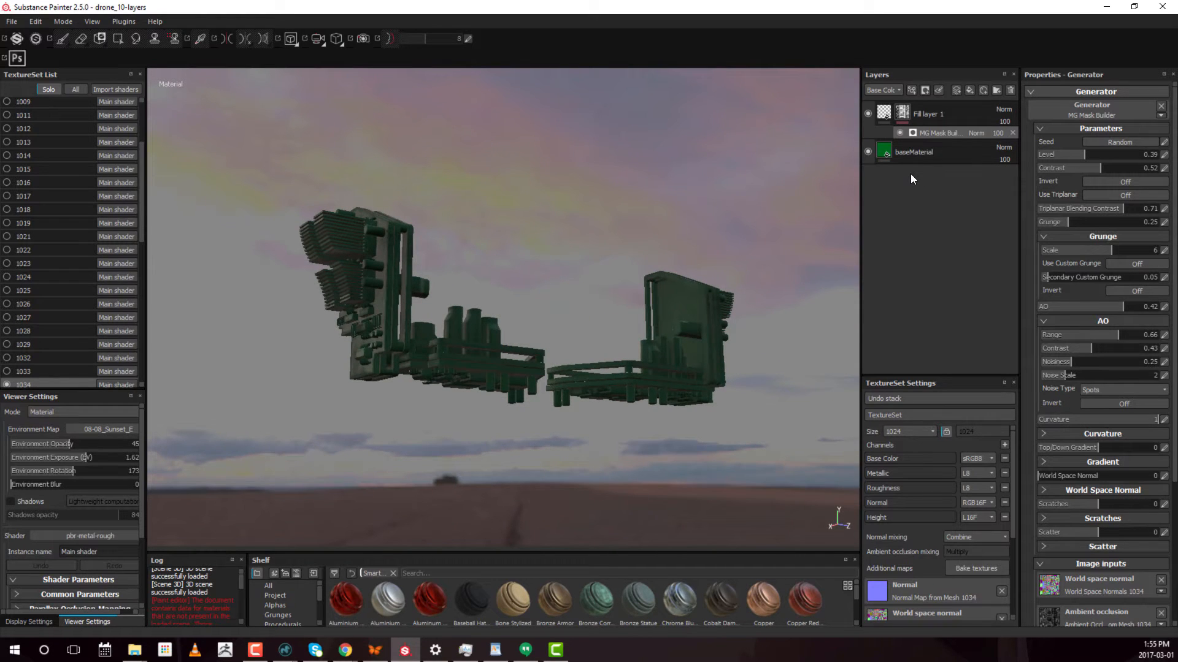
pyautogui.keyDown('alt'); pyautogui.moveTo(529, 282); pyautogui.dragTo(625, 279, button='right'); pyautogui.keyUp('alt')
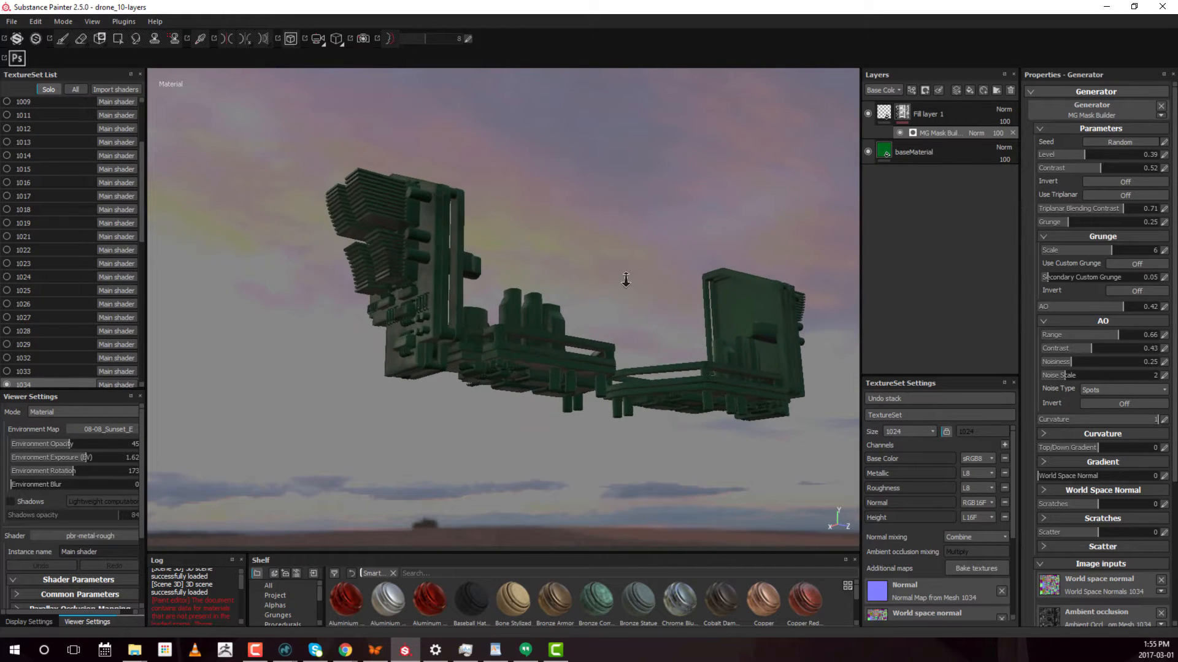
pyautogui.keyDown('alt'); pyautogui.moveTo(513, 276); pyautogui.dragTo(518, 305); pyautogui.keyUp('alt')
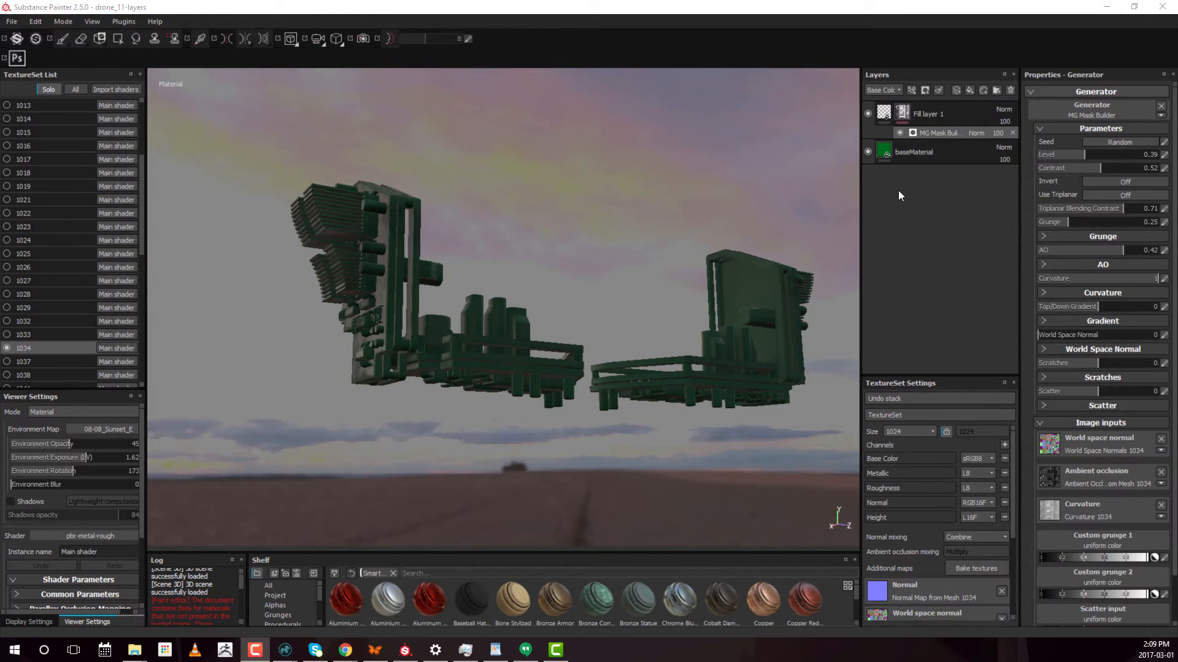
# Step: Group the masked fill layer and the baseMaterial layer together into a folder
pyautogui.moveTo(930, 161); pyautogui.dragTo(924, 115)
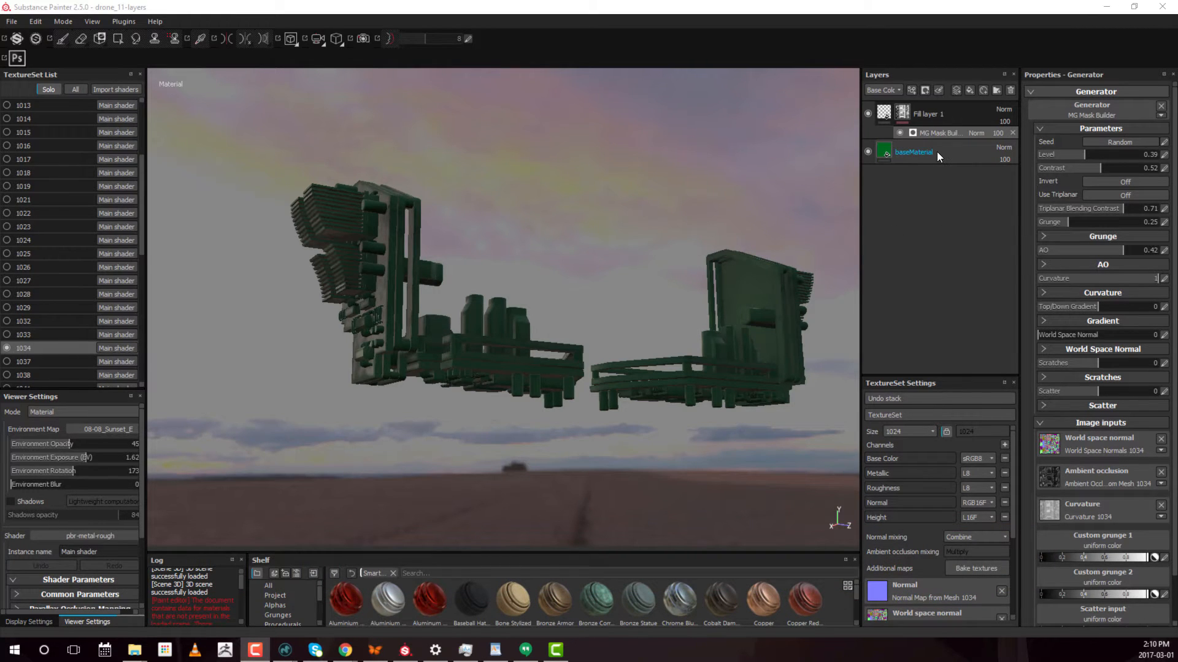
pyautogui.click(955, 152)
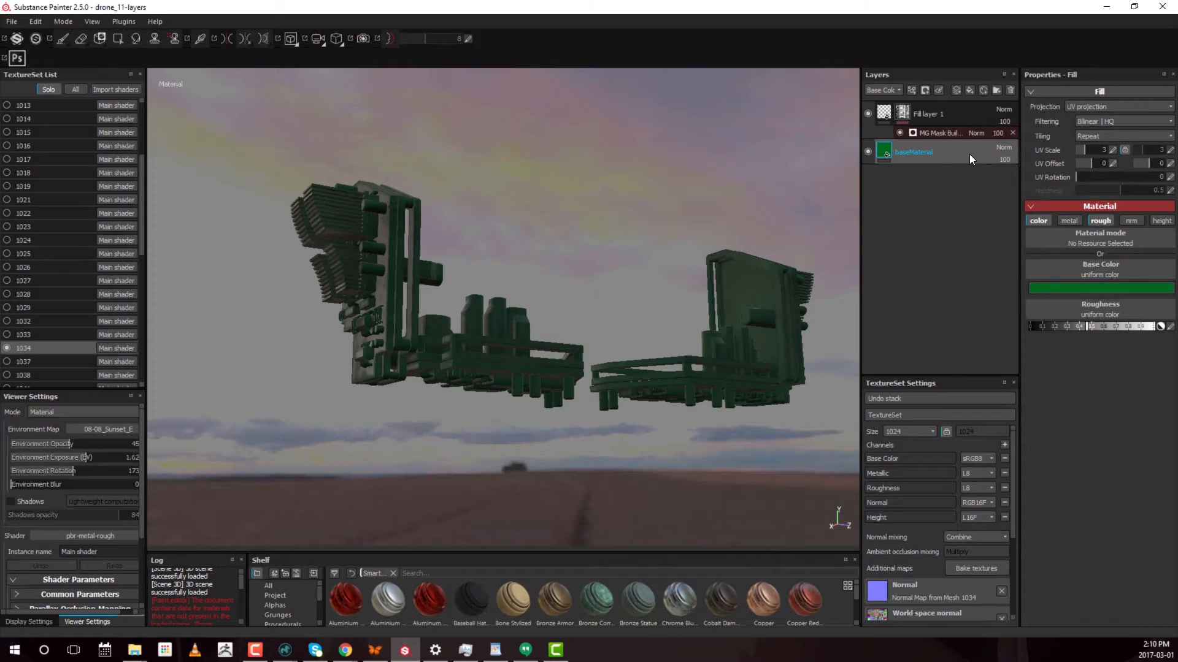
pyautogui.click(969, 113)
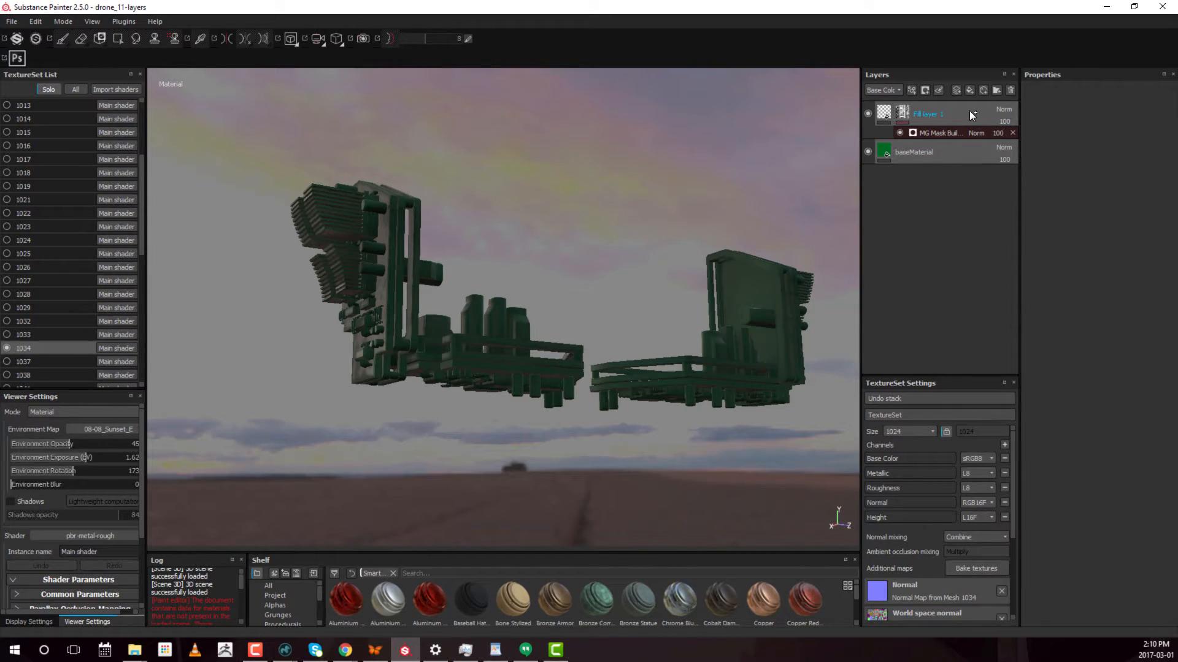
pyautogui.click(940, 132)
pyautogui.hotkey('ctrl', 'g')
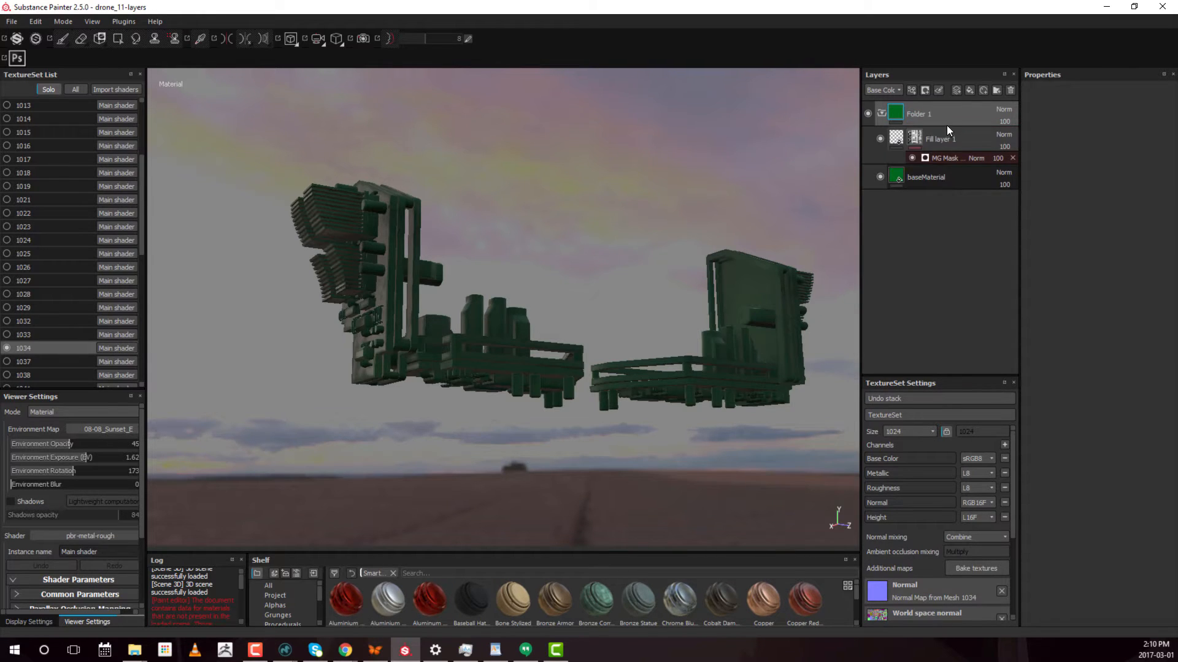
pyautogui.click(881, 113)
pyautogui.click(881, 112)
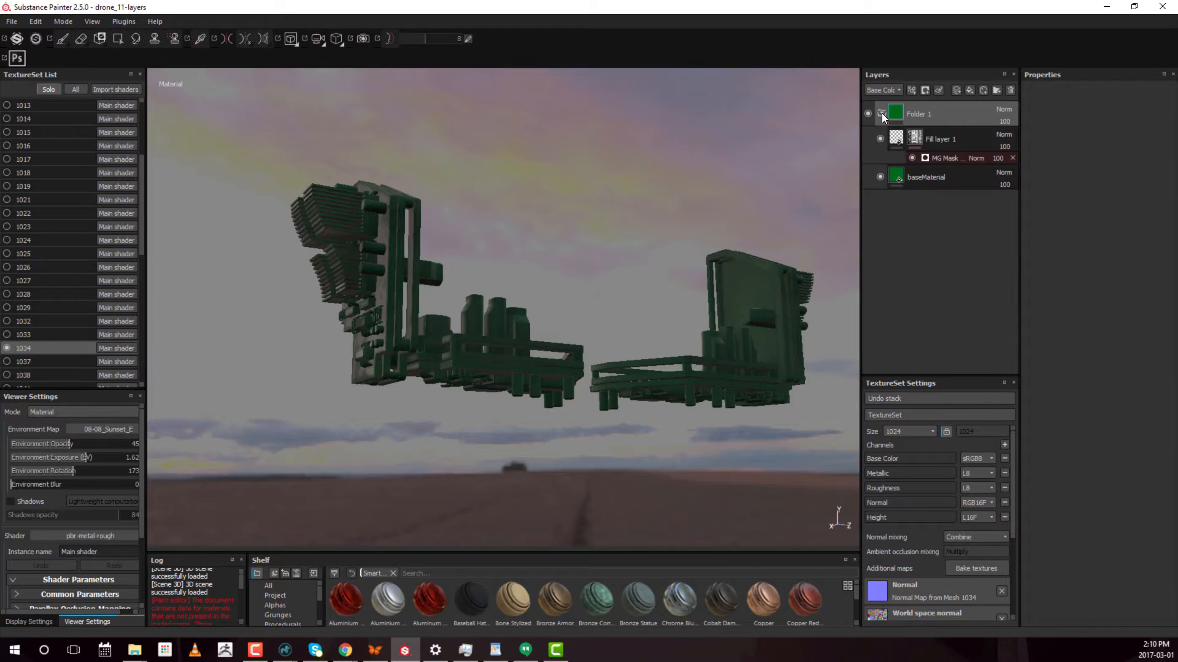
pyautogui.click(882, 113)
pyautogui.click(881, 112)
pyautogui.click(881, 113)
pyautogui.click(881, 112)
pyautogui.click(881, 113)
pyautogui.click(881, 113)
pyautogui.click(881, 113)
pyautogui.click(881, 112)
pyautogui.click(882, 112)
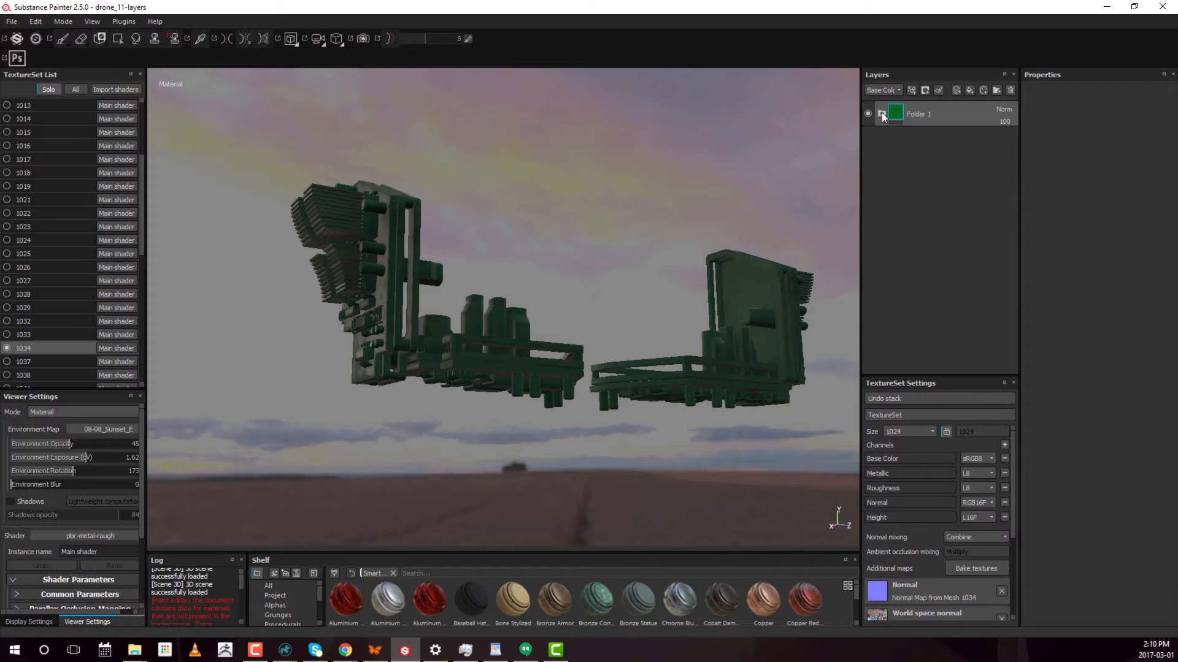
pyautogui.click(882, 112)
# Step: Rename the new folder as baseMaterial and collapse it
pyautogui.doubleClick(927, 113)
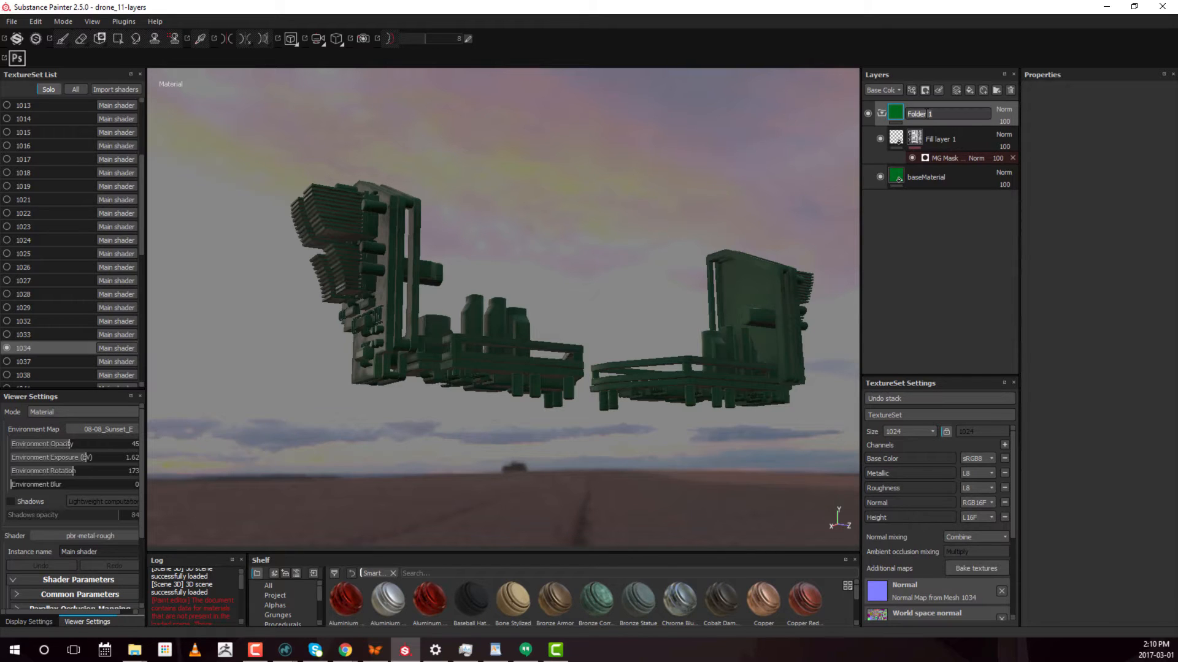
pyautogui.write('baseMaterial')
pyautogui.press('Return')
pyautogui.click(880, 114)
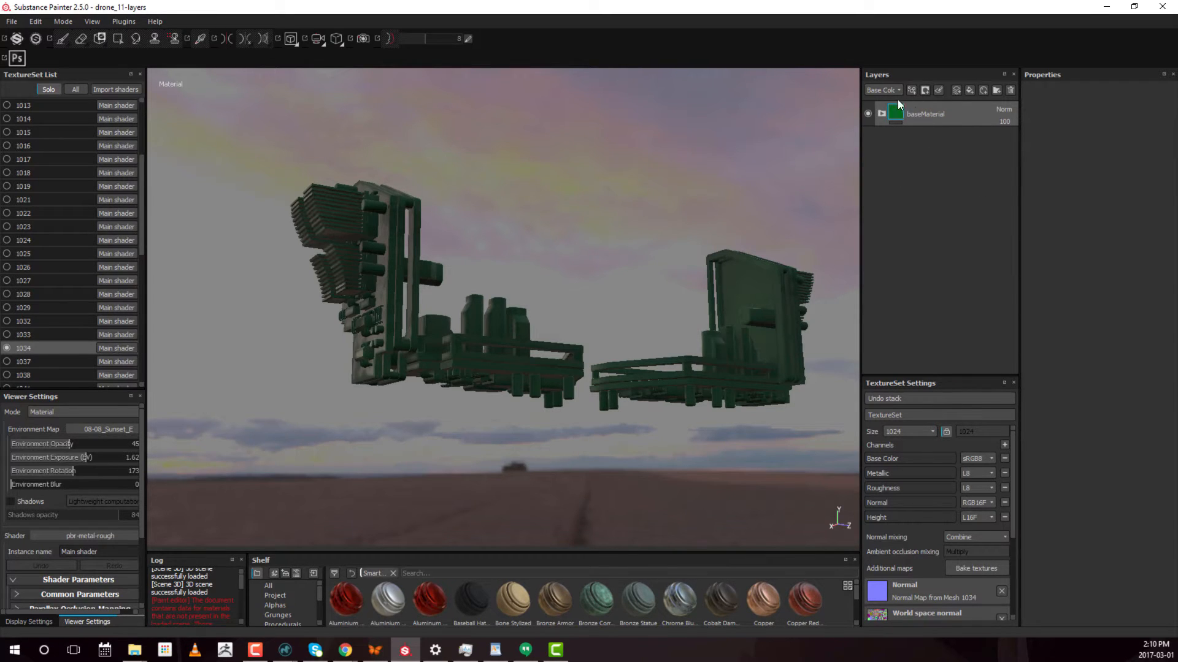
# Step: Add a fill layer above the baseMaterial folder, keeping color, metal and rough active and disabling its normal and height channels
pyautogui.click(971, 90)
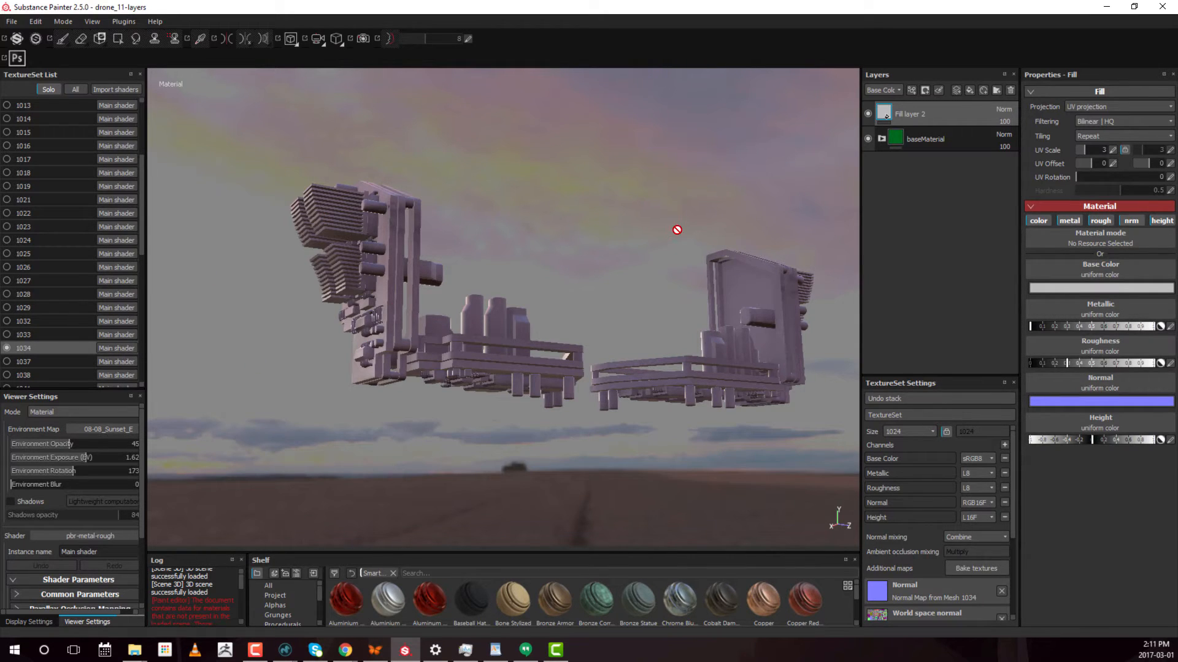
pyautogui.click(1043, 222)
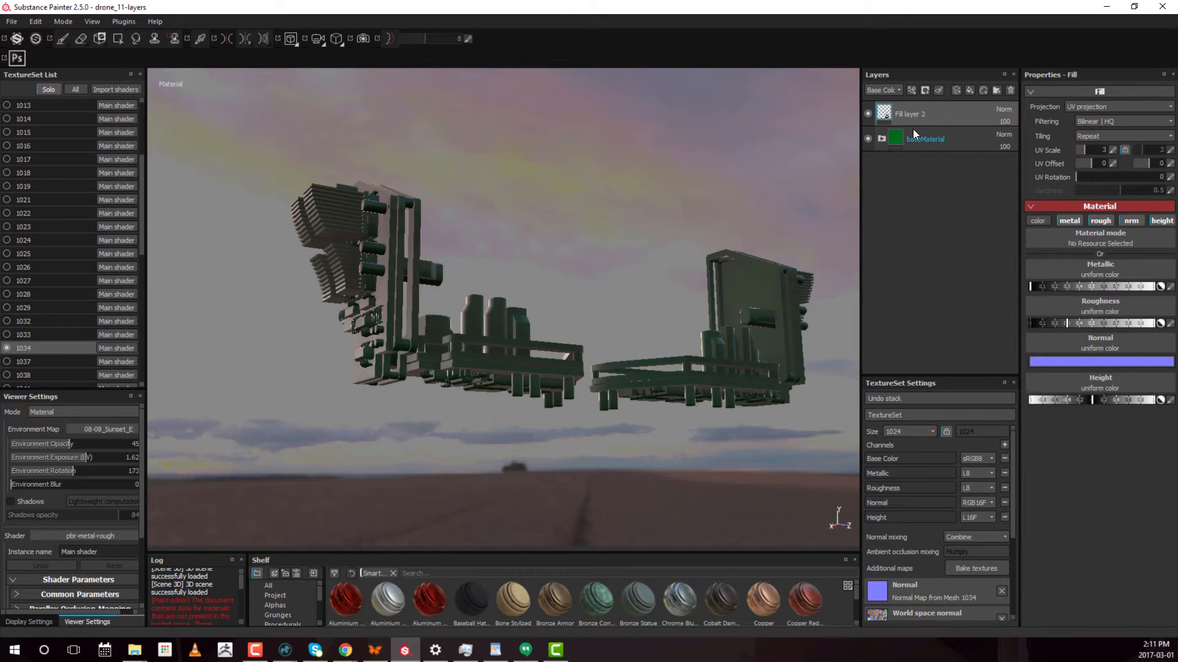
pyautogui.click(1041, 221)
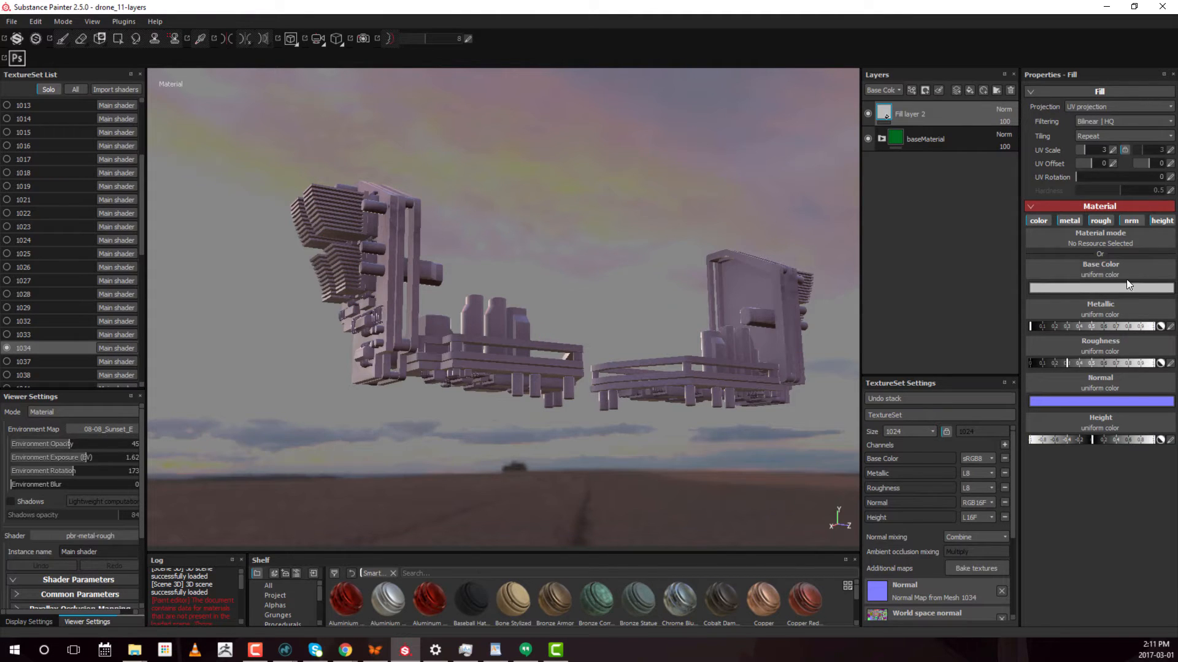
pyautogui.click(1132, 221)
pyautogui.click(1165, 221)
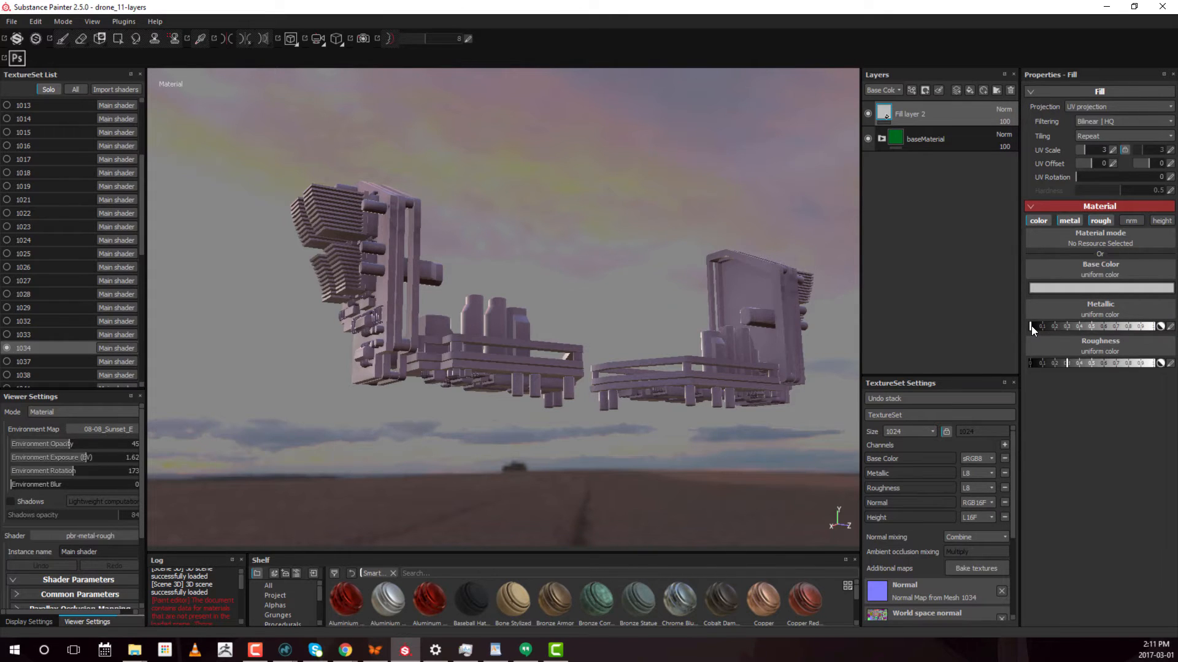
# Step: Set the new fill layer's metallic to maximum and its roughness to just under 0.1, checking the reflections on the circuit part
pyautogui.moveTo(1029, 326); pyautogui.dragTo(1154, 326)
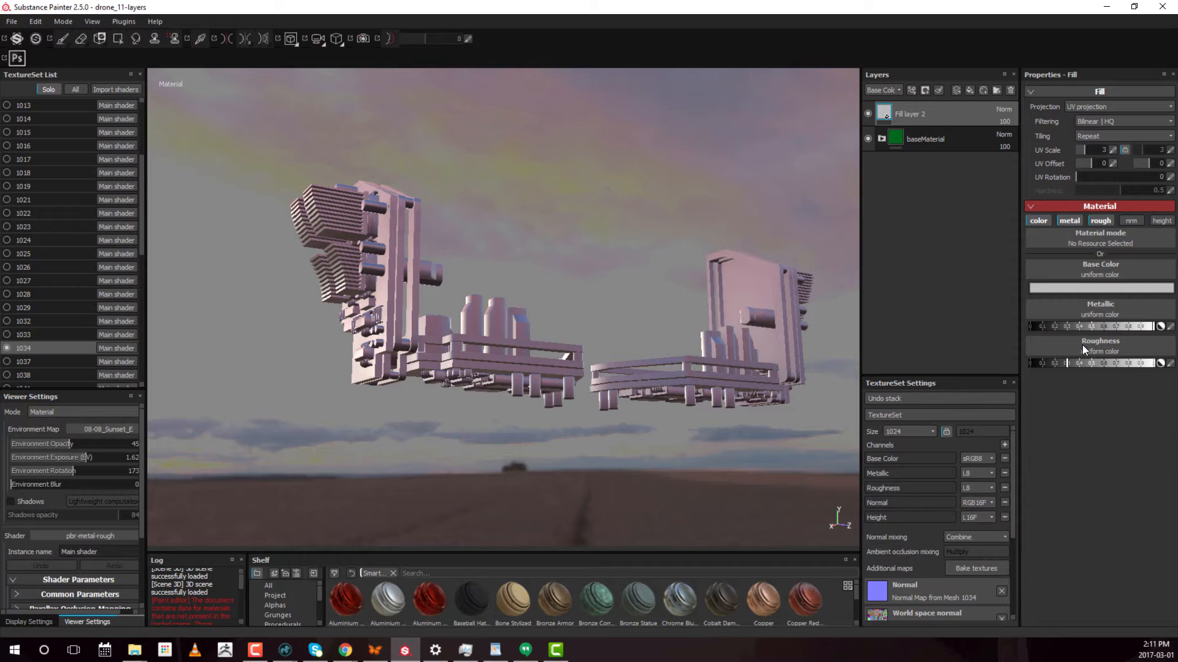
pyautogui.moveTo(1067, 363); pyautogui.dragTo(1017, 365)
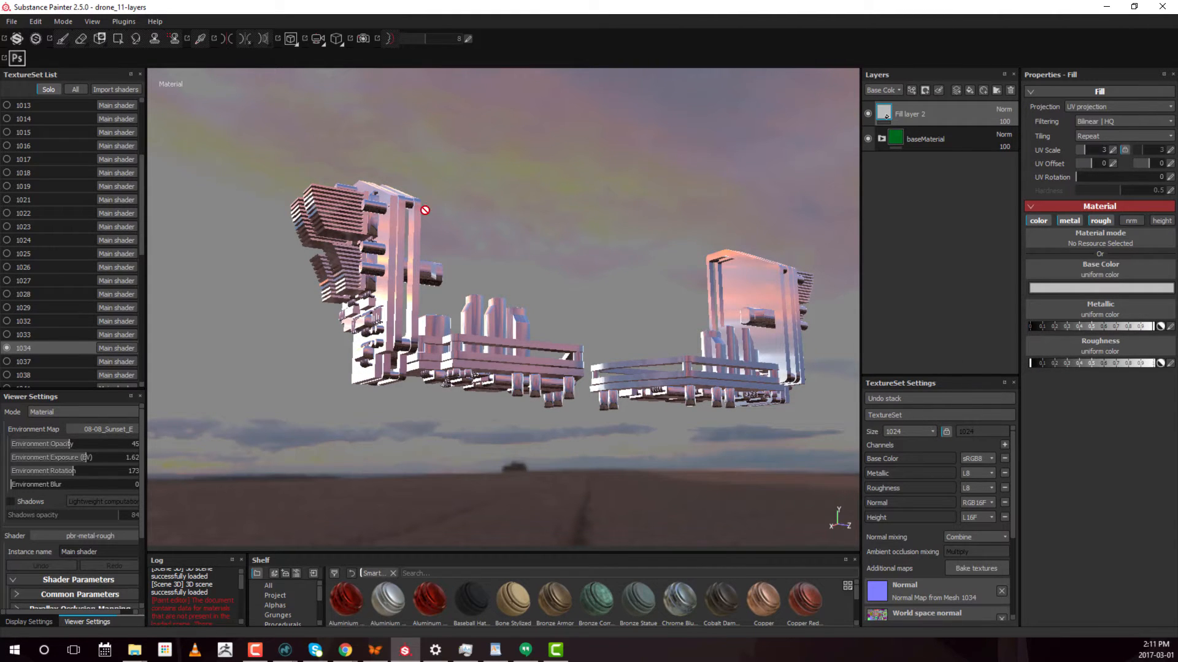
pyautogui.keyDown('alt'); pyautogui.moveTo(225, 222); pyautogui.dragTo(617, 226, button='right'); pyautogui.keyUp('alt')
pyautogui.keyDown('alt'); pyautogui.moveTo(344, 315); pyautogui.dragTo(798, 257, button='right'); pyautogui.keyUp('alt')
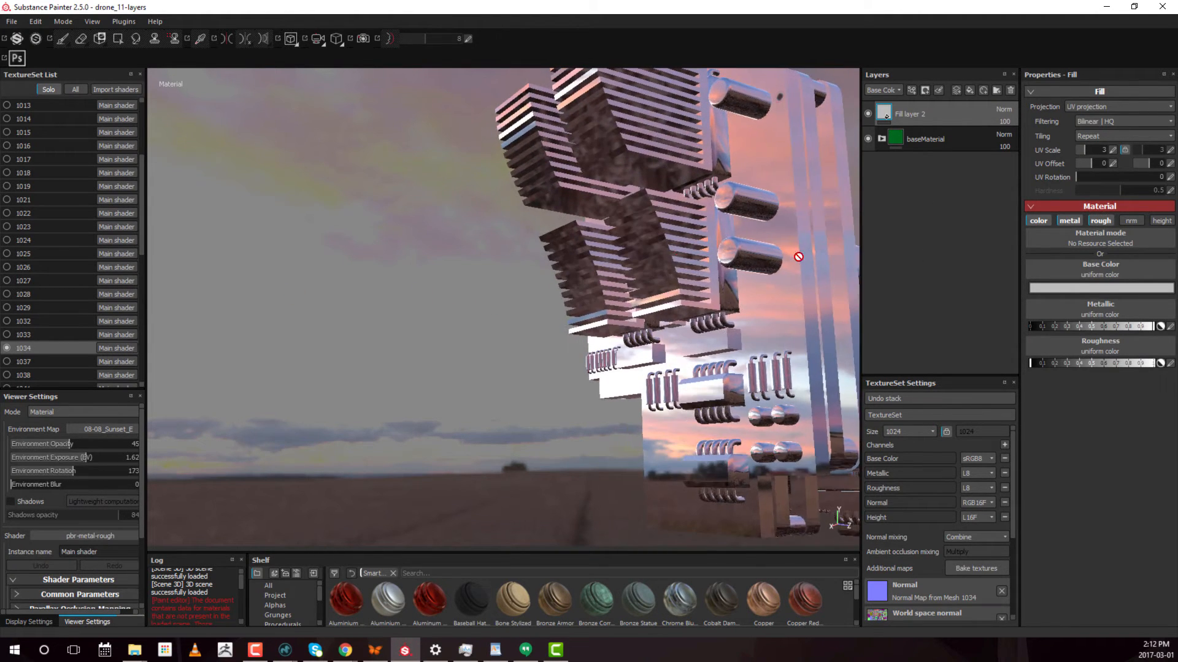
pyautogui.keyDown('alt'); pyautogui.moveTo(799, 256); pyautogui.dragTo(530, 198); pyautogui.keyUp('alt')
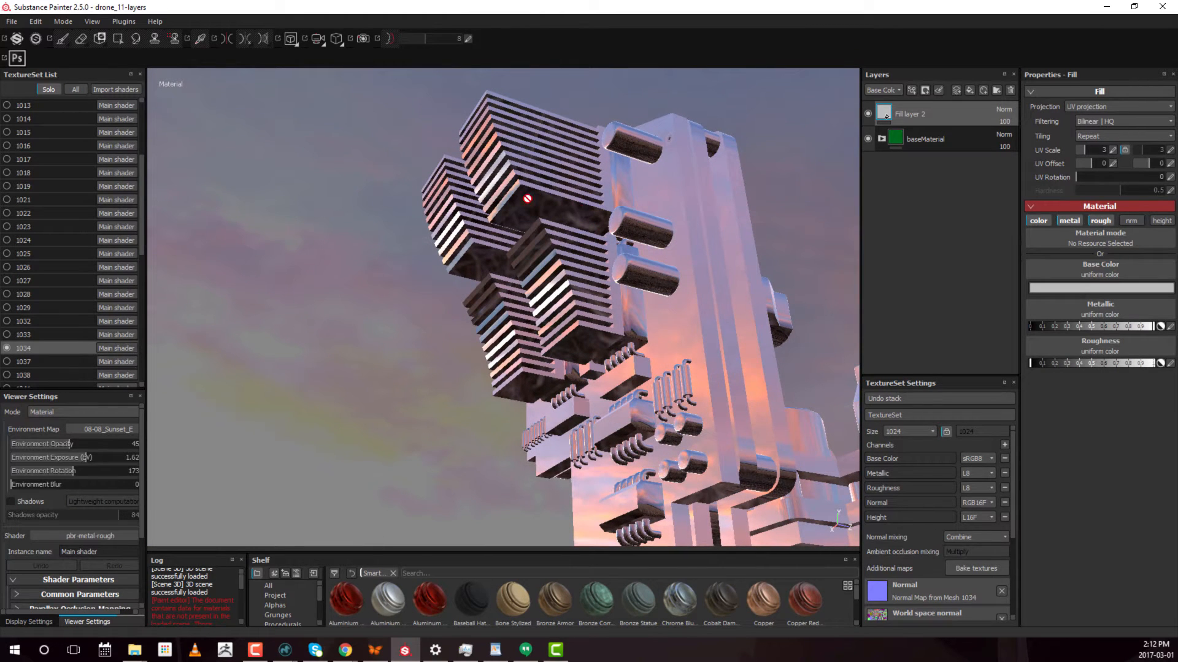
pyautogui.click(1037, 363)
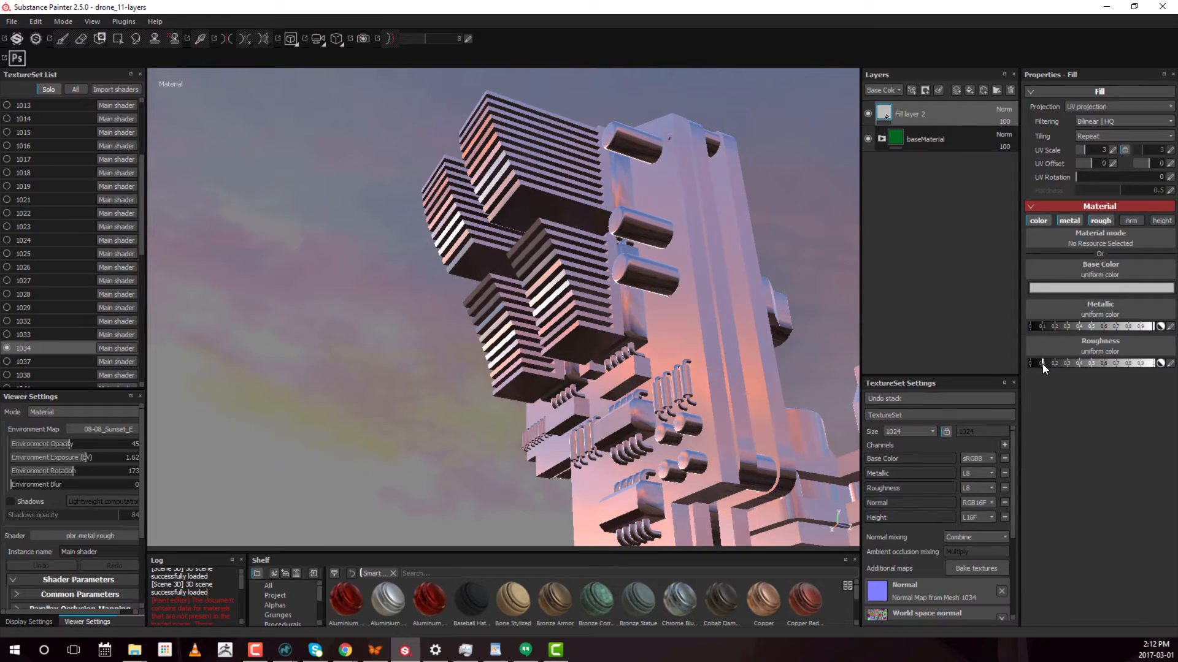
pyautogui.moveTo(1043, 364); pyautogui.dragTo(1037, 367)
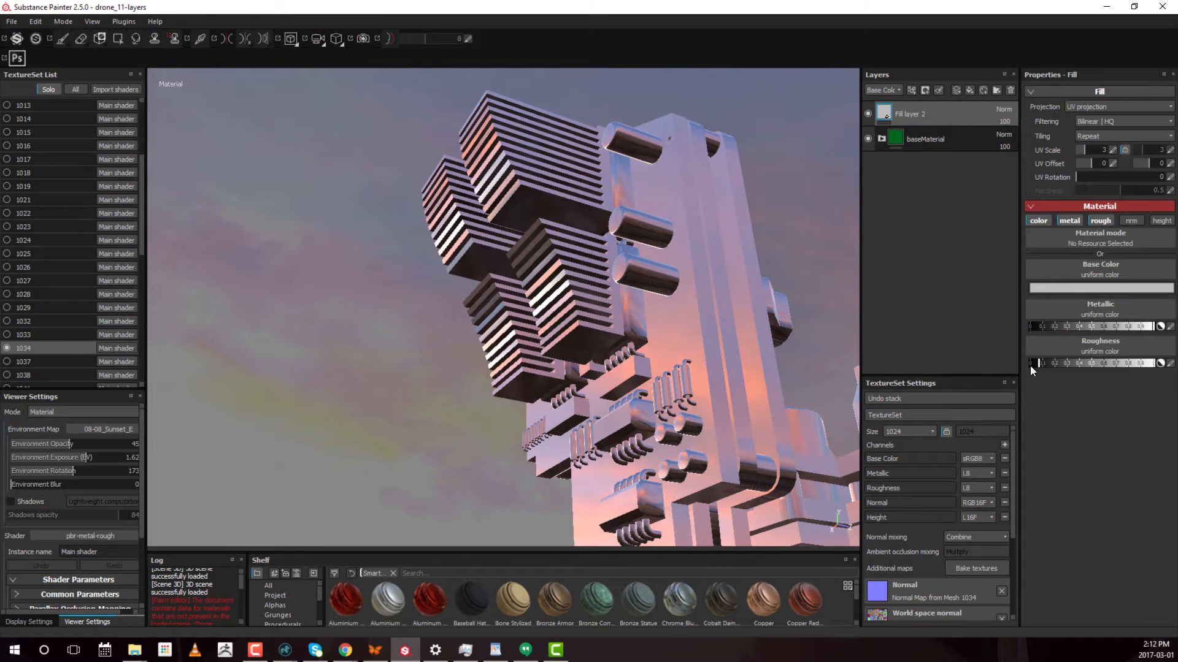
pyautogui.keyDown('alt'); pyautogui.moveTo(571, 221); pyautogui.dragTo(519, 191); pyautogui.keyUp('alt')
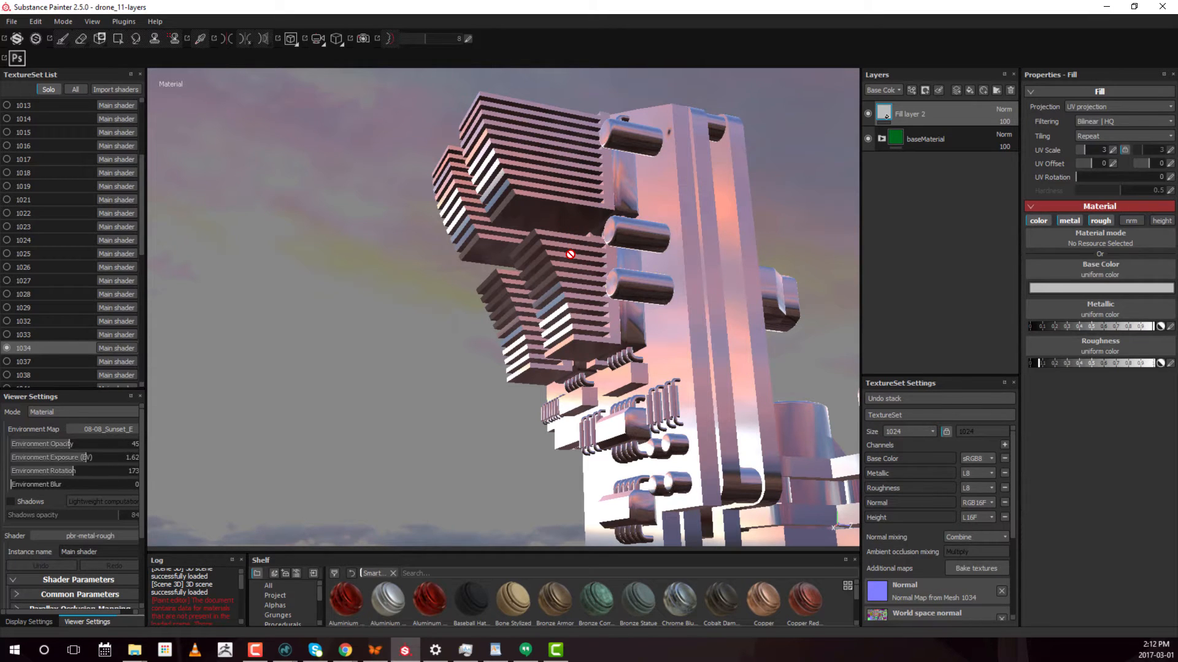
pyautogui.keyDown('alt'); pyautogui.moveTo(539, 246); pyautogui.dragTo(703, 265); pyautogui.keyUp('alt')
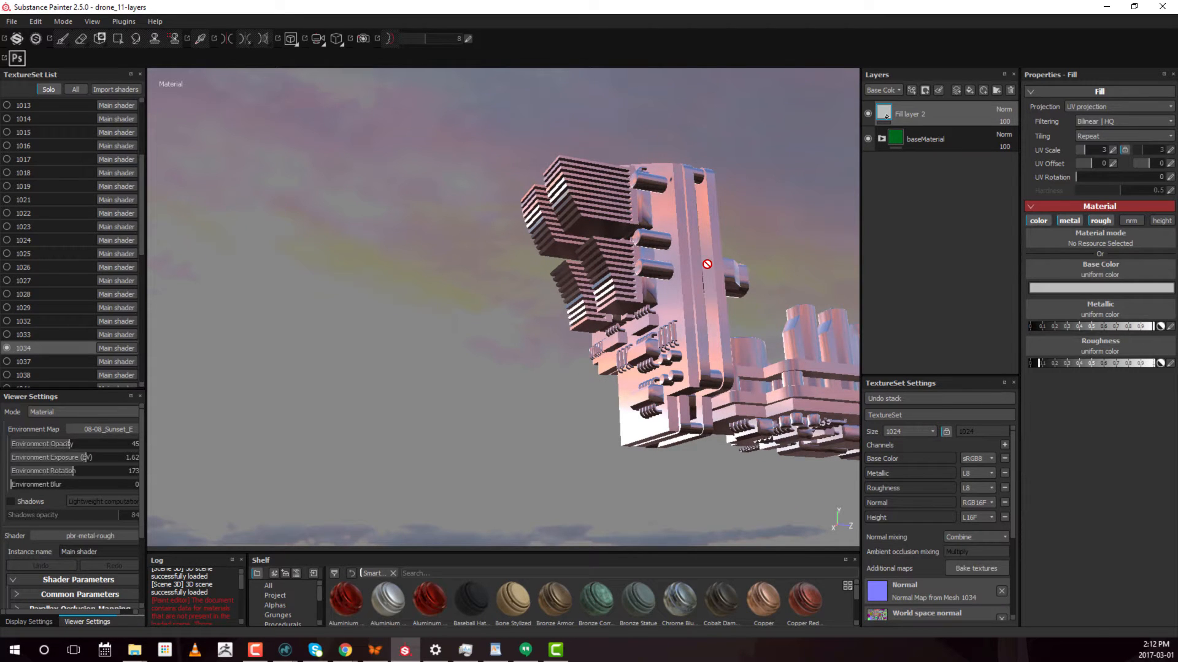
pyautogui.keyDown('alt'); pyautogui.moveTo(706, 251); pyautogui.dragTo(579, 323); pyautogui.keyUp('alt')
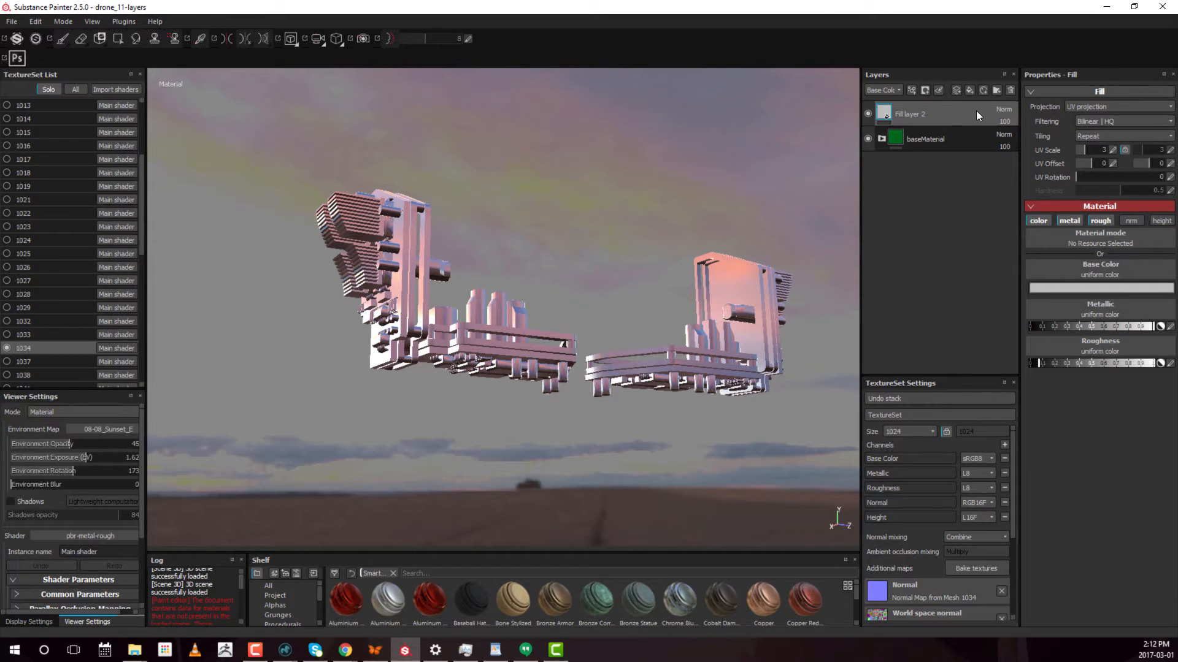
# Step: Rename the metal fill layer as shinyMetal and group it into its own folder
pyautogui.doubleClick(922, 112)
pyautogui.write('shinyMetal')
pyautogui.press('Return')
pyautogui.hotkey('ctrl', 'g')
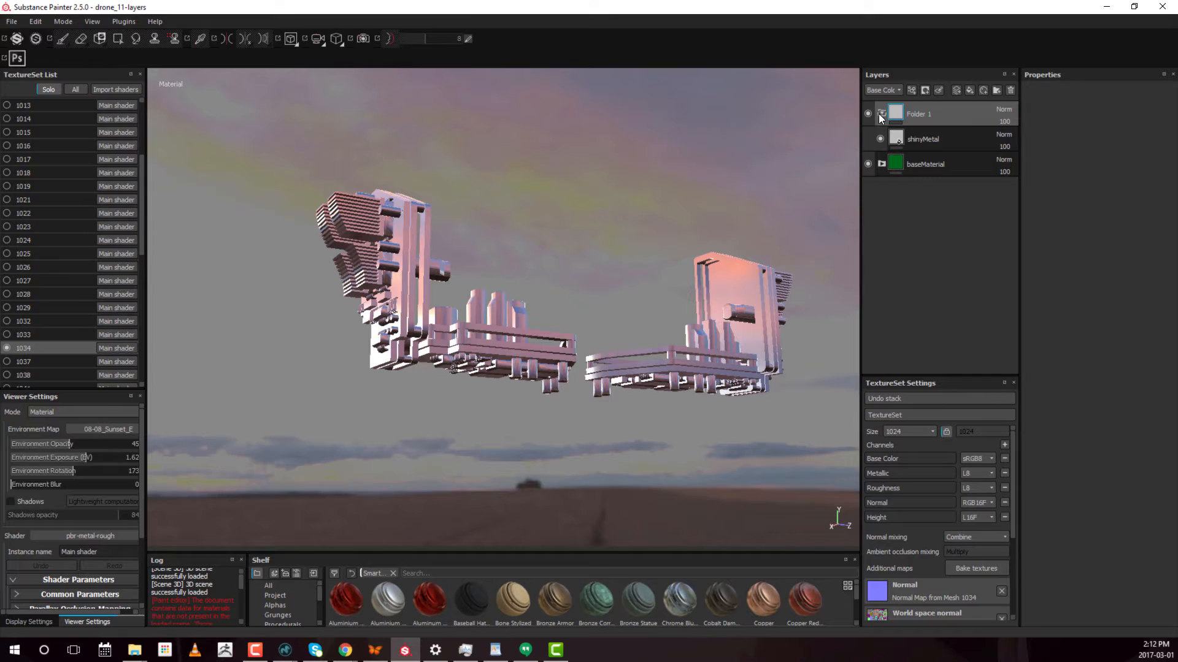
# Step: Rename the folder around the metal layer as ShinyMetal and collapse it
pyautogui.doubleClick(945, 114)
pyautogui.write('S')
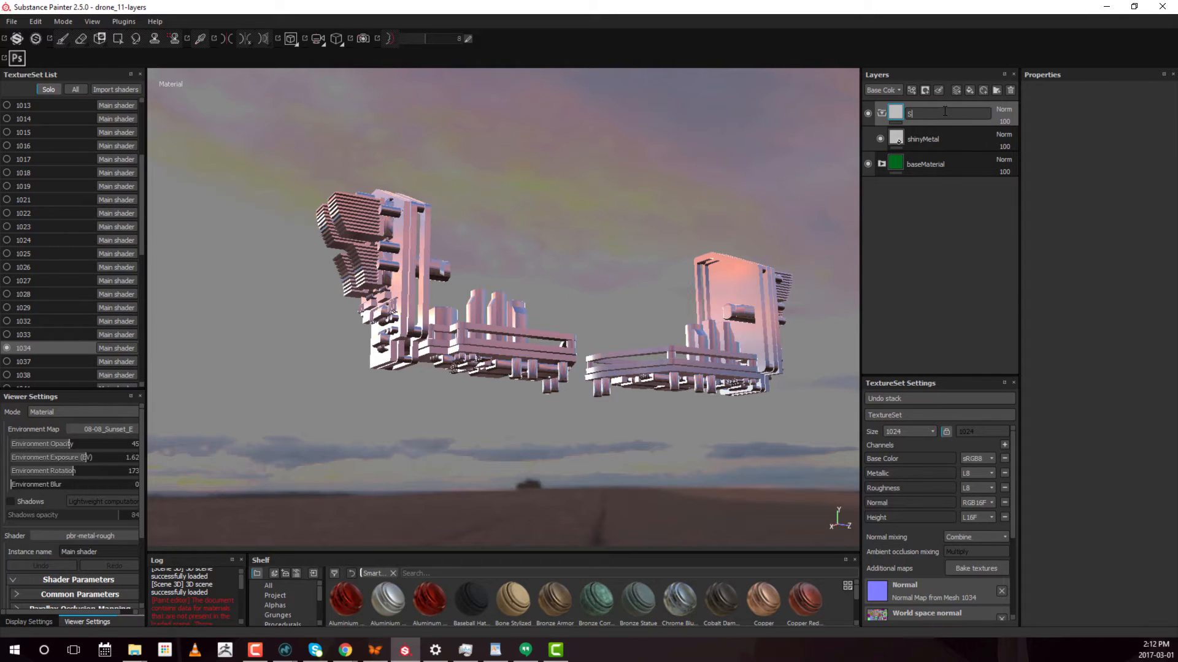
pyautogui.write('hinyMetal')
pyautogui.press('Return')
pyautogui.click(884, 114)
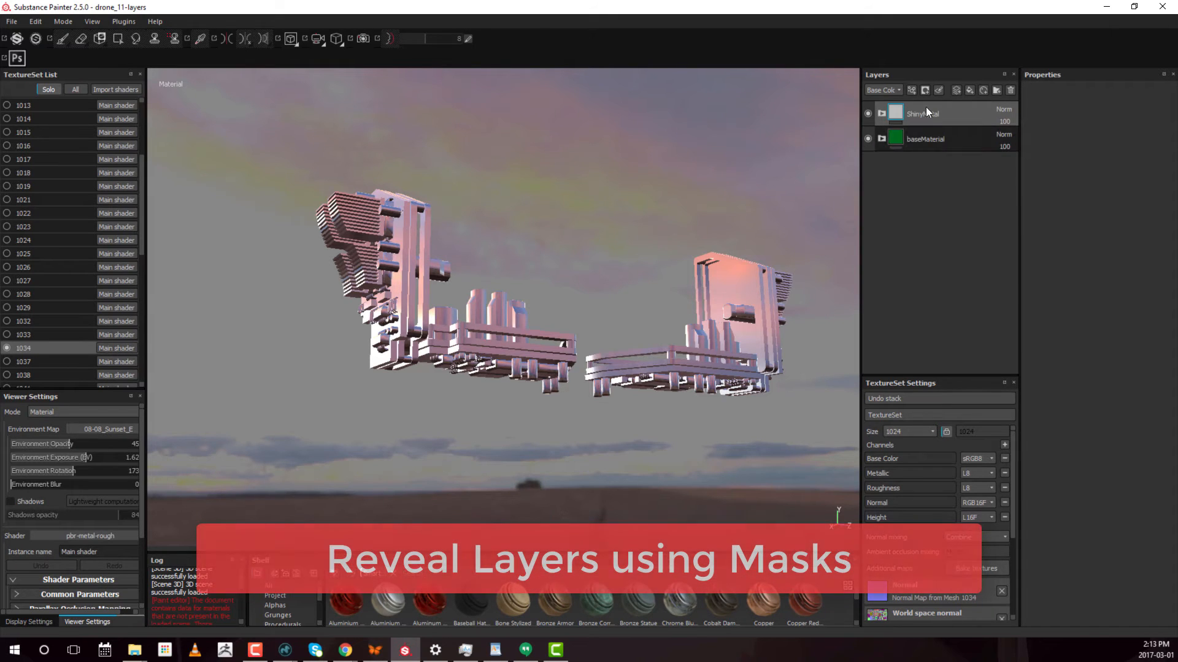
# Step: Add a white mask to the ShinyMetal folder
pyautogui.rightClick(894, 111)
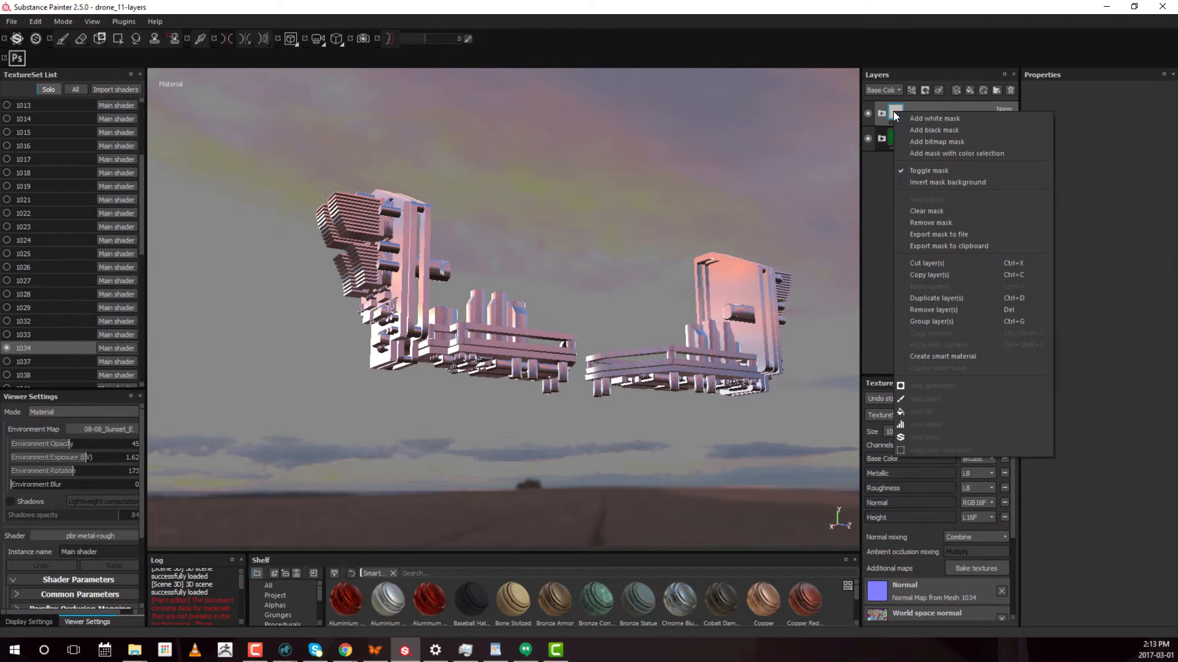
pyautogui.click(925, 122)
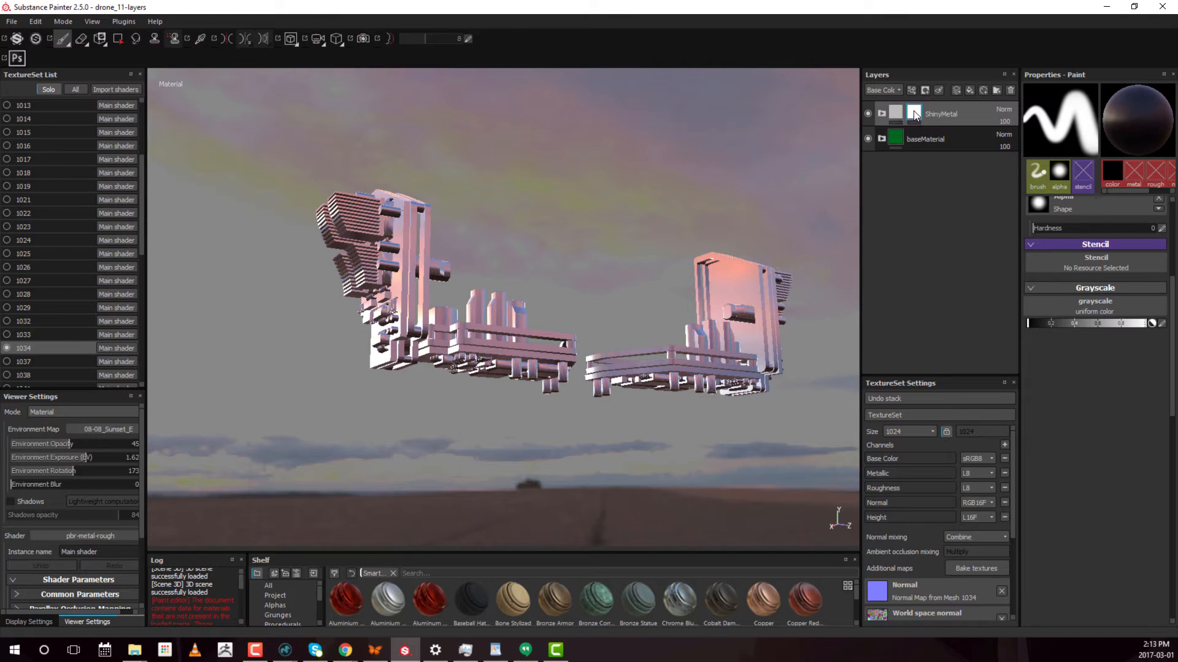
pyautogui.moveTo(915, 115)
# Step: Use Polygon Fill in whole-mesh mode with black on the ShinyMetal mask to reveal the green base on the circuit board panels
pyautogui.click(118, 40)
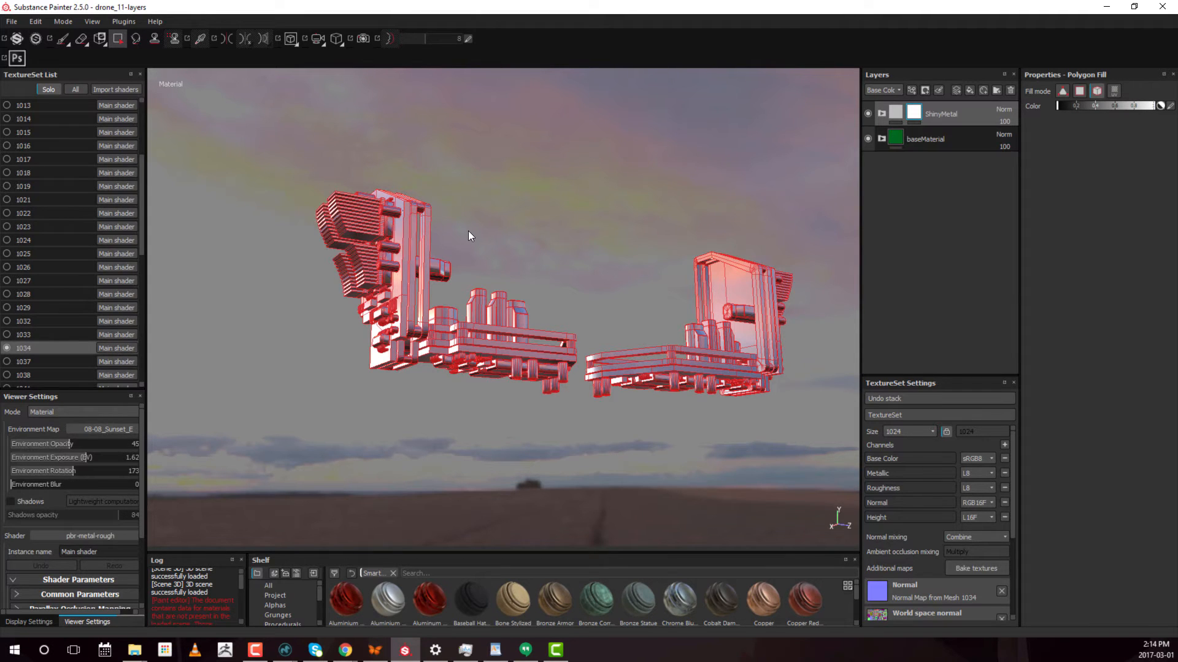
pyautogui.keyDown('alt'); pyautogui.moveTo(468, 232); pyautogui.dragTo(716, 238, button='right'); pyautogui.keyUp('alt')
pyautogui.keyDown('alt'); pyautogui.moveTo(423, 325); pyautogui.dragTo(443, 289, button='middle'); pyautogui.keyUp('alt')
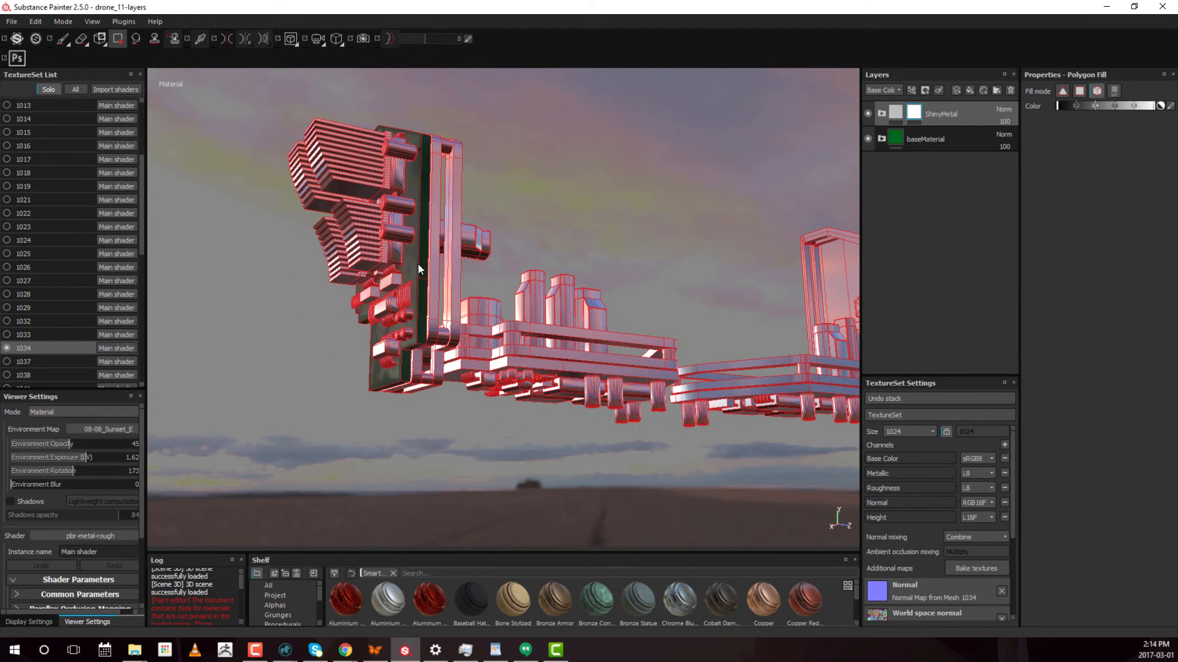
pyautogui.keyDown('alt'); pyautogui.moveTo(750, 290); pyautogui.dragTo(641, 233, button='middle'); pyautogui.keyUp('alt')
pyautogui.keyDown('alt'); pyautogui.moveTo(640, 233); pyautogui.dragTo(452, 282); pyautogui.keyUp('alt')
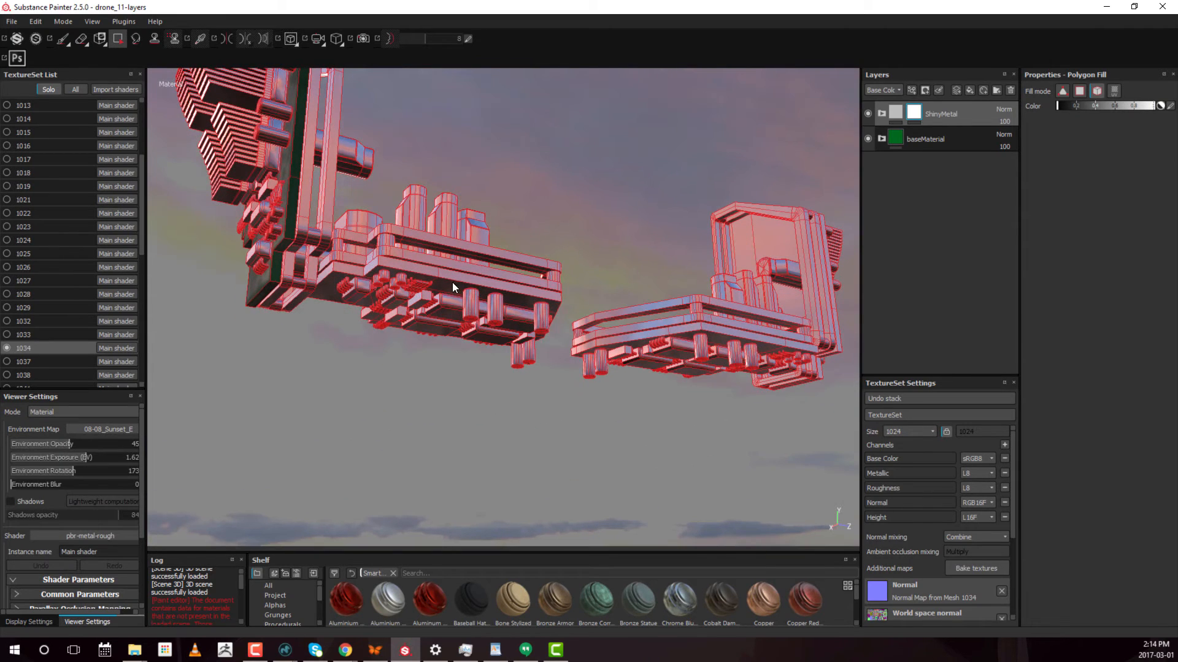
pyautogui.click(683, 333)
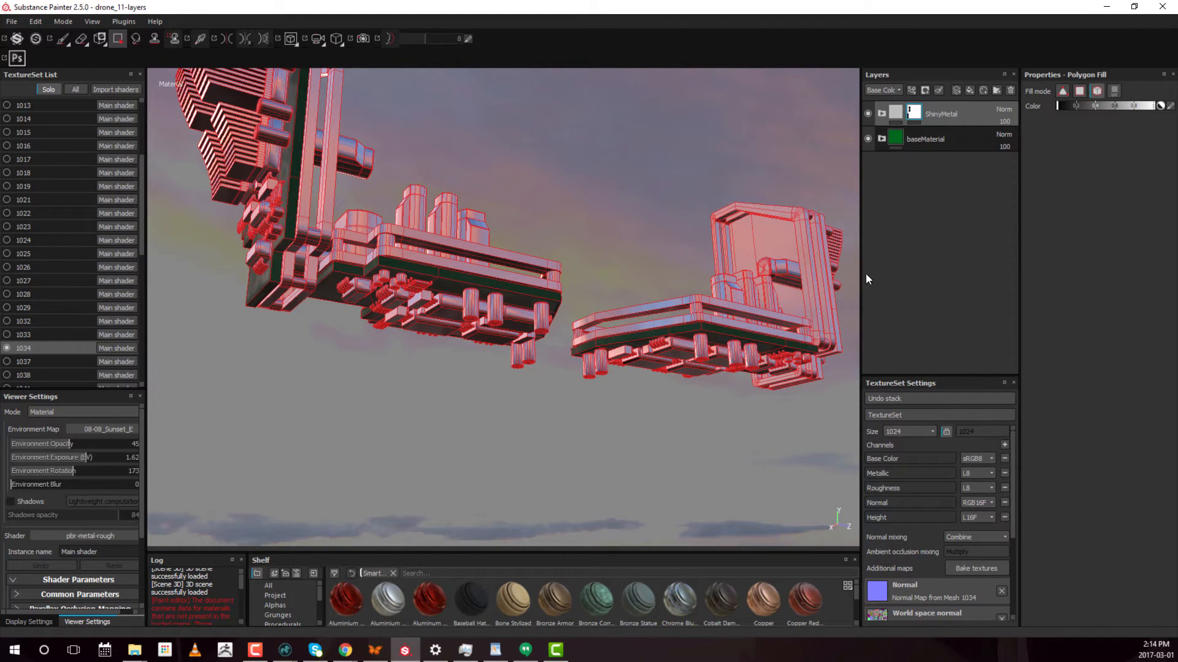
pyautogui.keyDown('alt'); pyautogui.moveTo(741, 264); pyautogui.dragTo(673, 299); pyautogui.keyUp('alt')
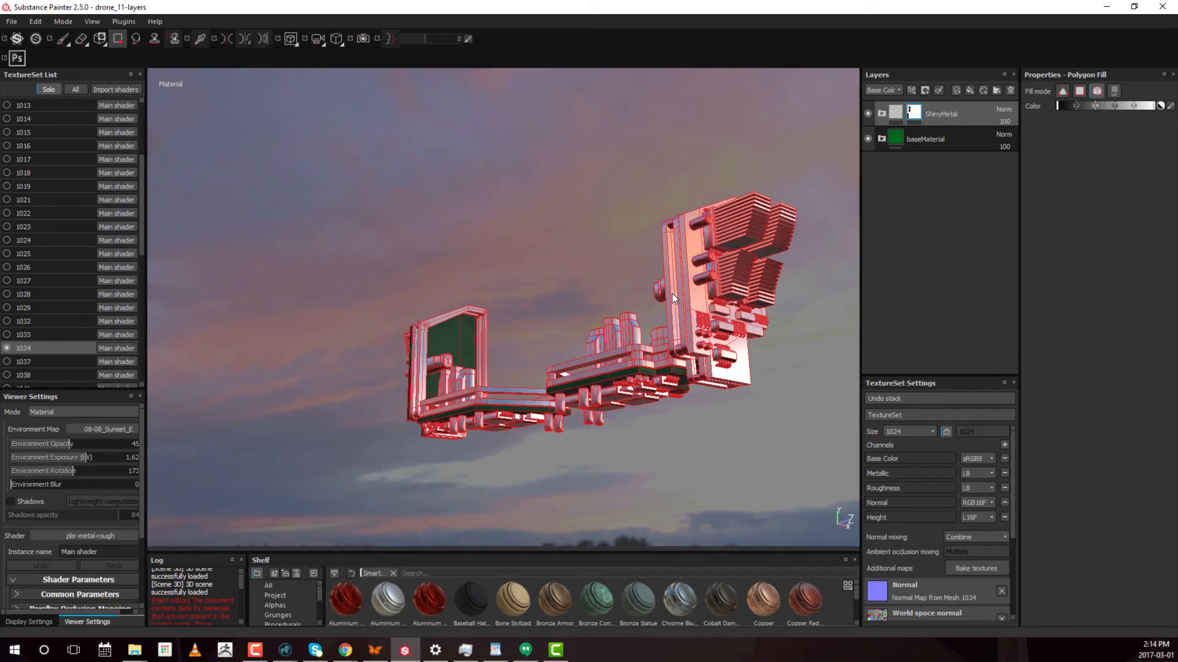
pyautogui.click(690, 306)
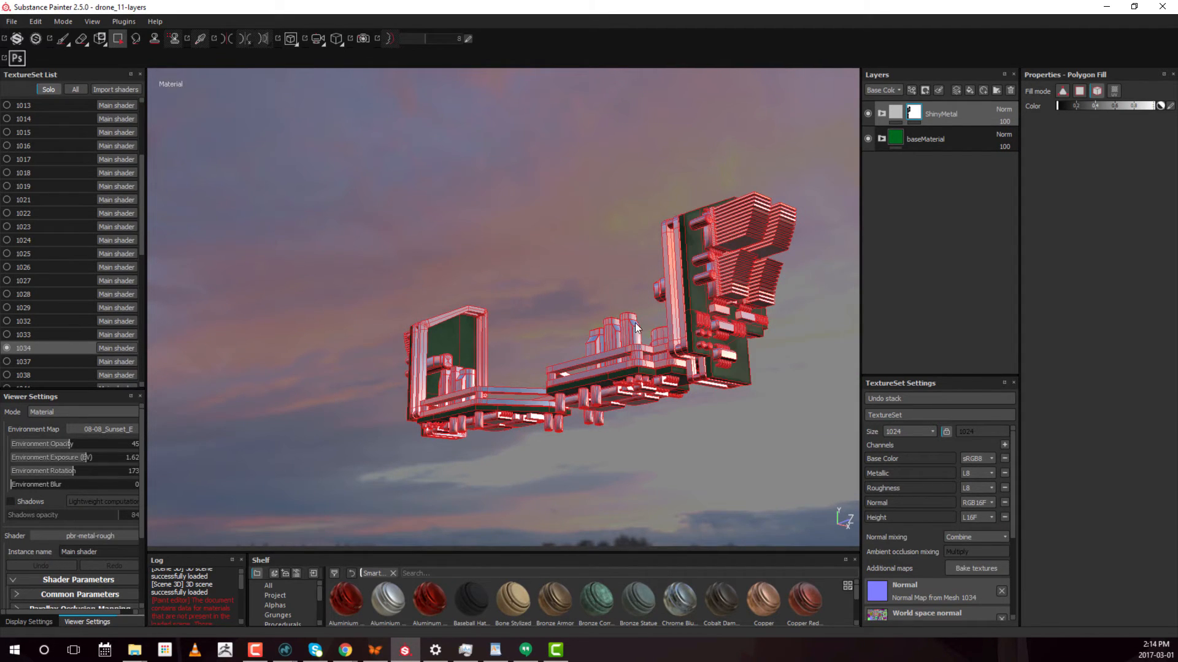
pyautogui.keyDown('alt'); pyautogui.moveTo(581, 279); pyautogui.dragTo(625, 373); pyautogui.keyUp('alt')
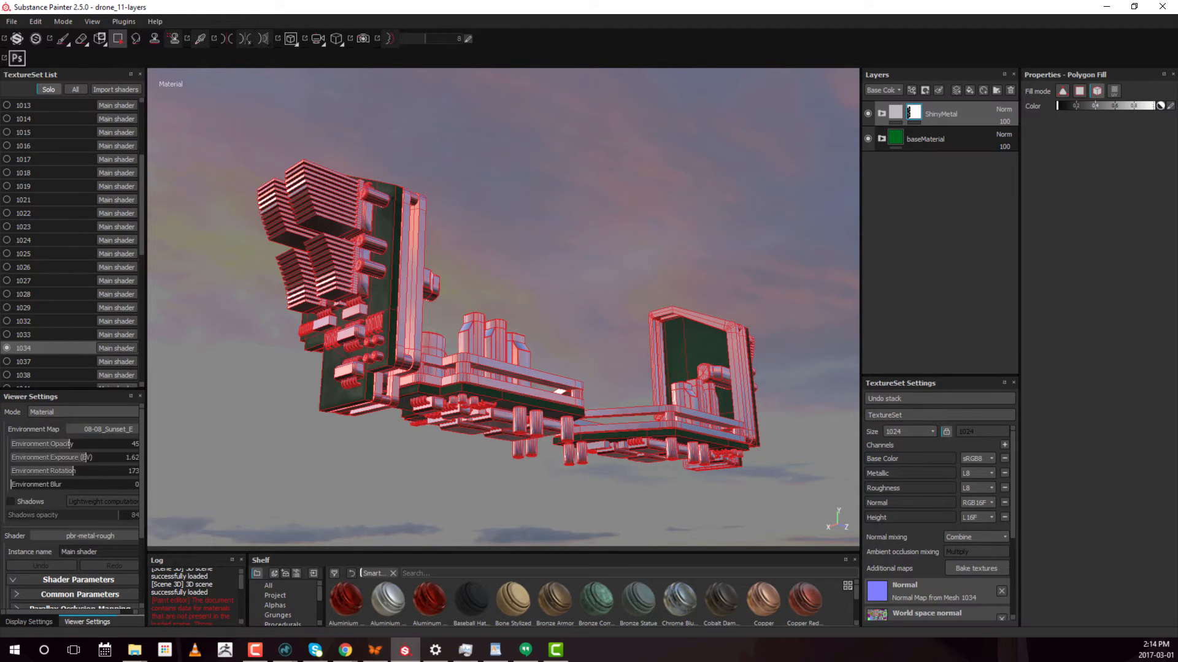
pyautogui.scroll(5, 609, 285)
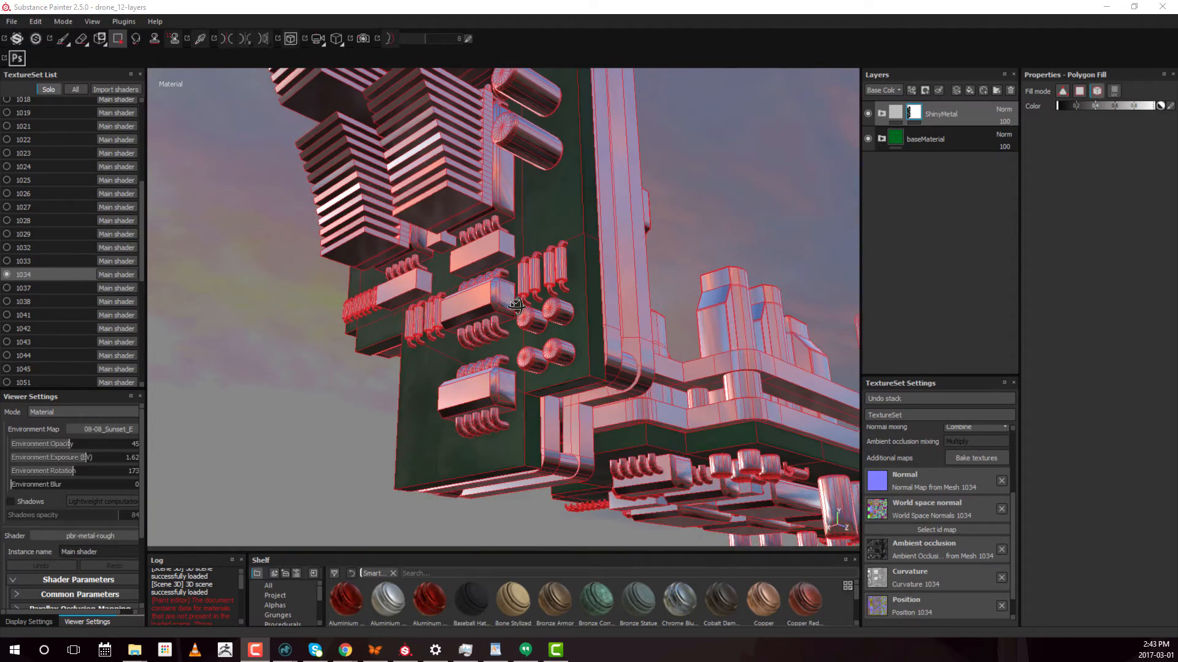
pyautogui.keyDown('alt'); pyautogui.moveTo(369, 282); pyautogui.dragTo(456, 274); pyautogui.keyUp('alt')
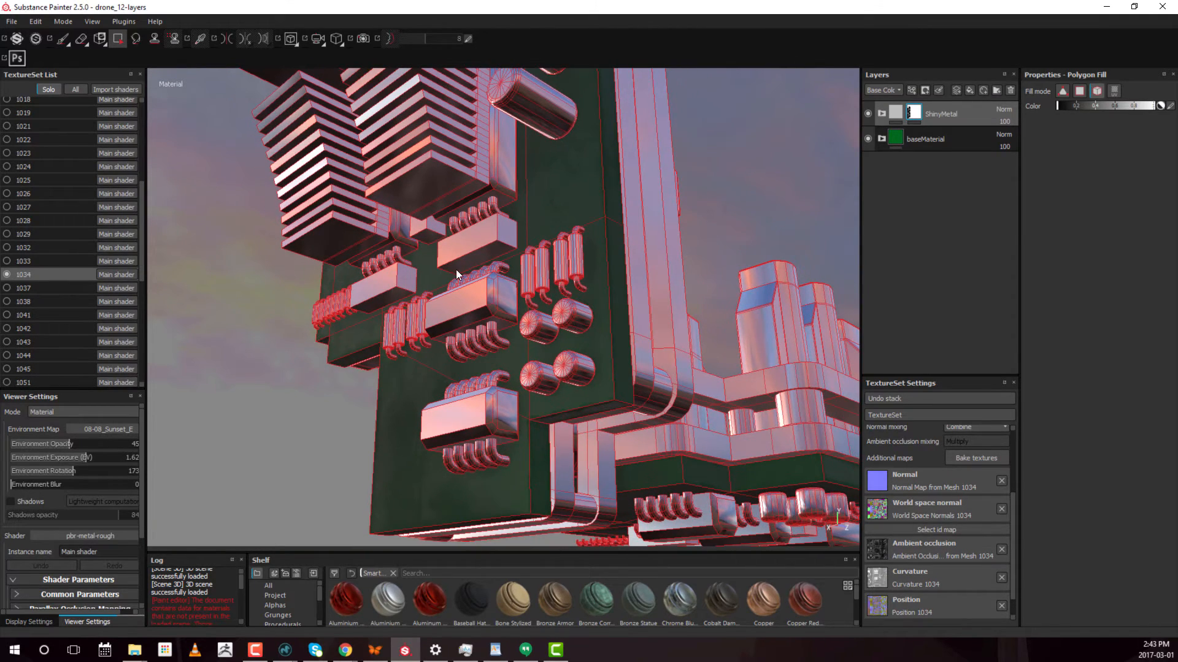
# Step: Add a fill layer above the ShinyMetal folder, group it into a new folder and name that folder Chips
pyautogui.keyDown('alt'); pyautogui.moveTo(493, 330); pyautogui.dragTo(466, 353, button='right'); pyautogui.keyUp('alt')
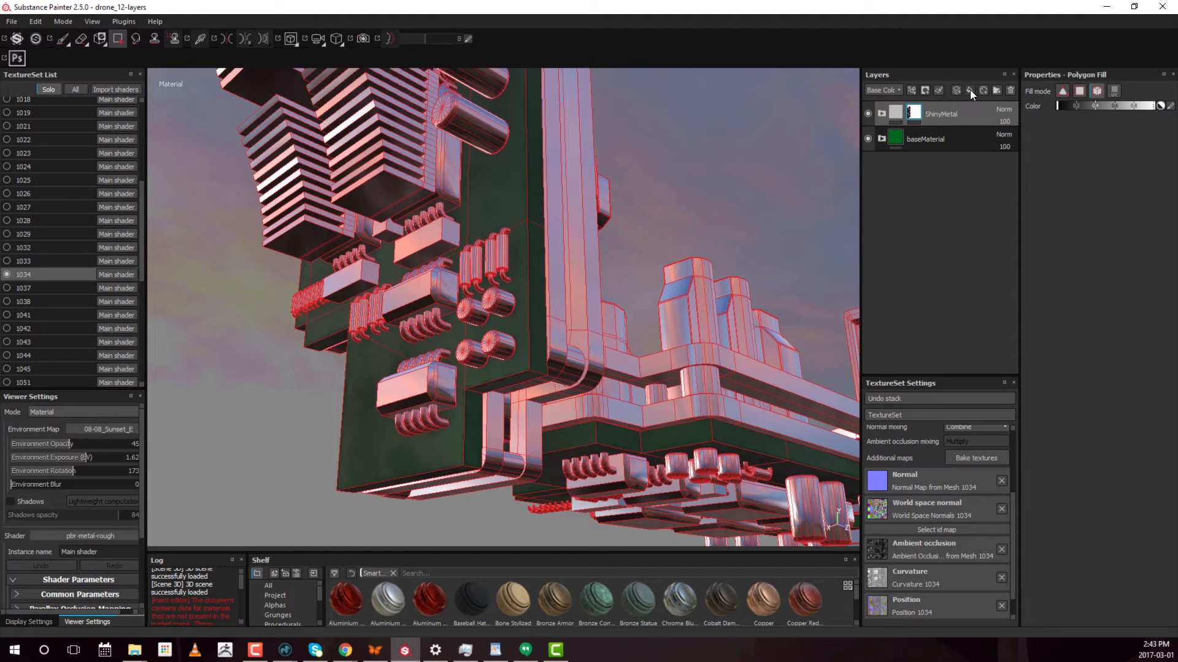
pyautogui.click(970, 89)
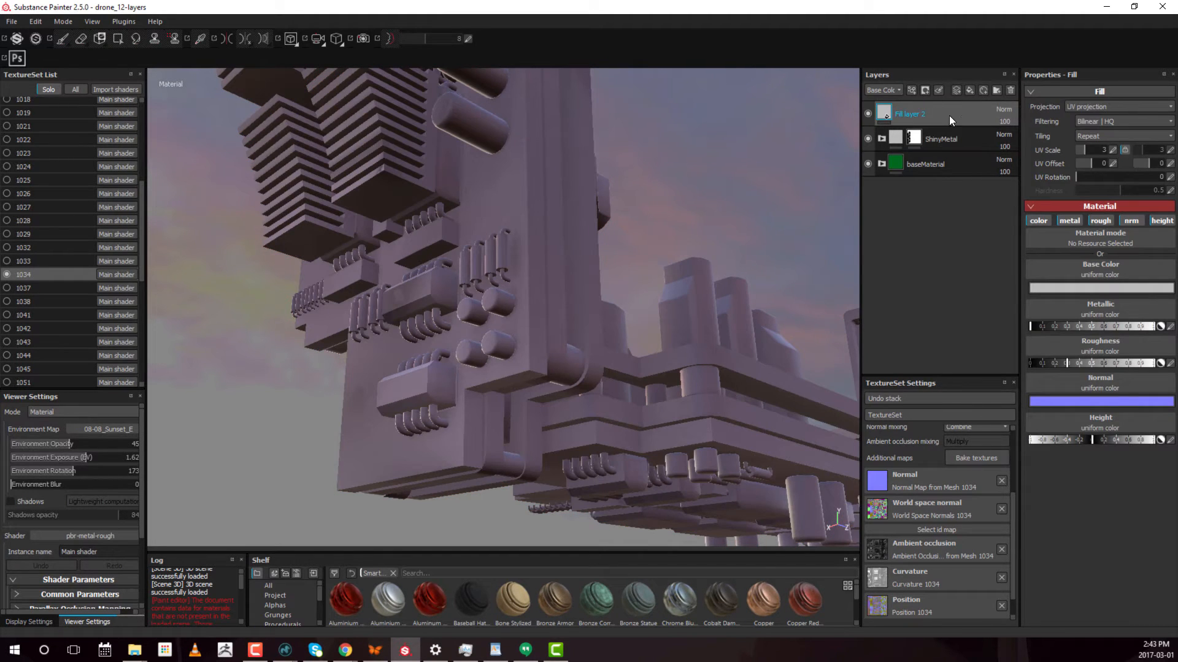
pyautogui.hotkey('ctrl', 'g')
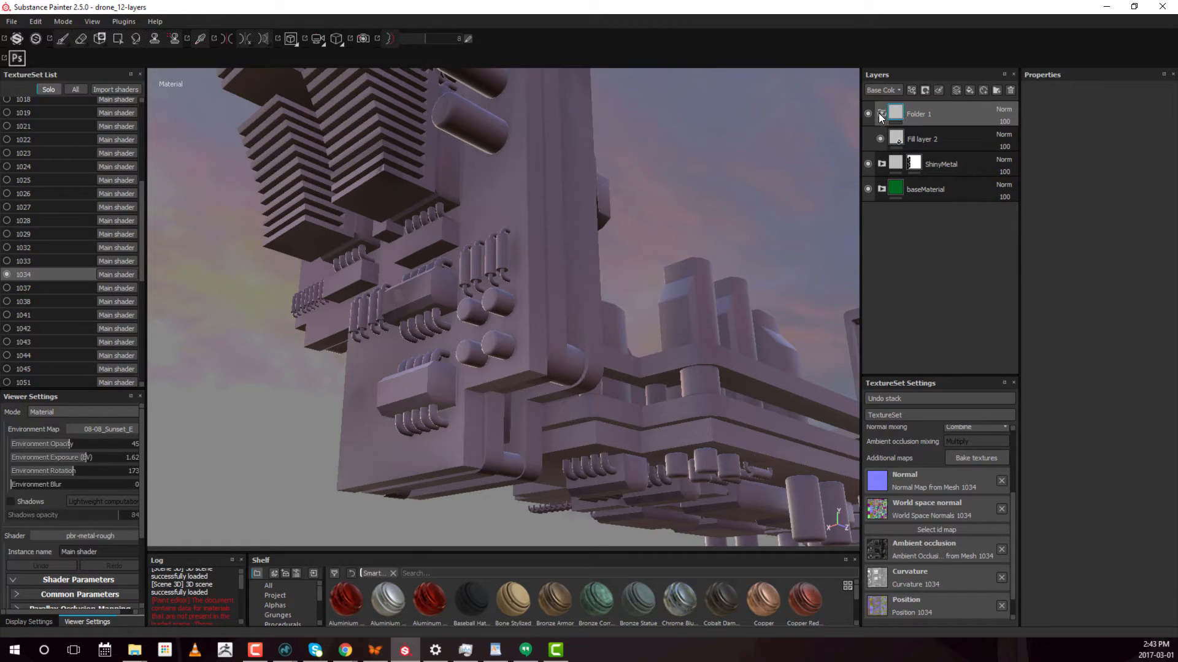
pyautogui.click(881, 112)
pyautogui.doubleClick(923, 114)
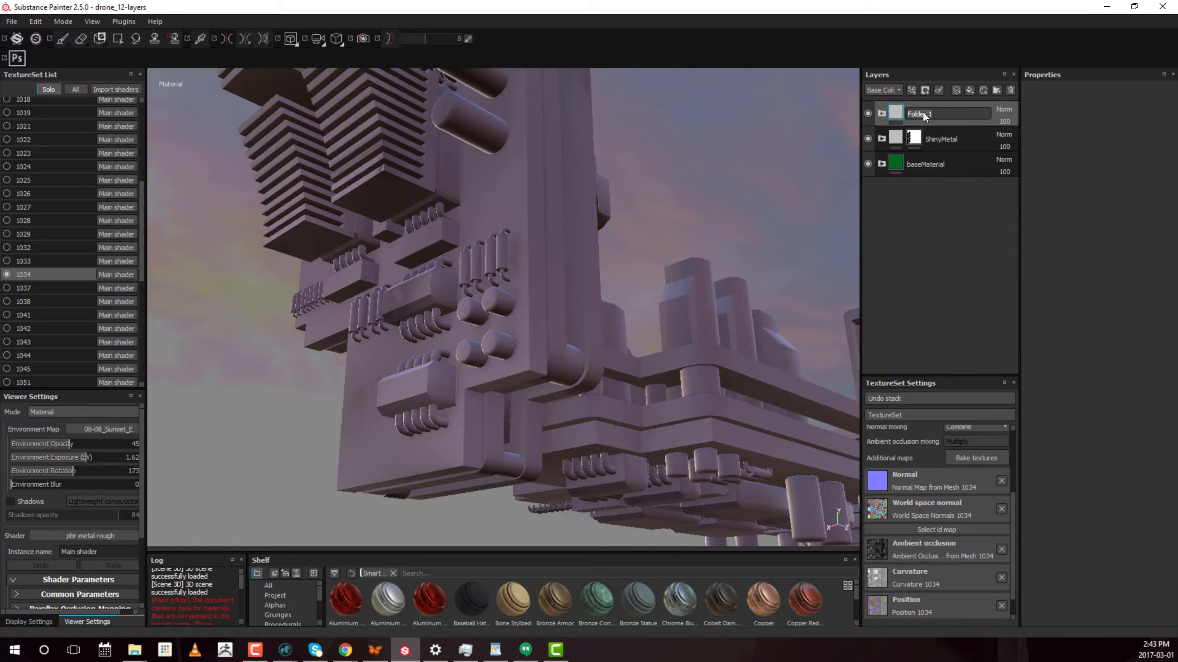
pyautogui.write('Chips')
pyautogui.press('Return')
# Step: Rename the fill layer inside the Chips folder as WhitePlastic
pyautogui.click(881, 113)
pyautogui.doubleClick(922, 140)
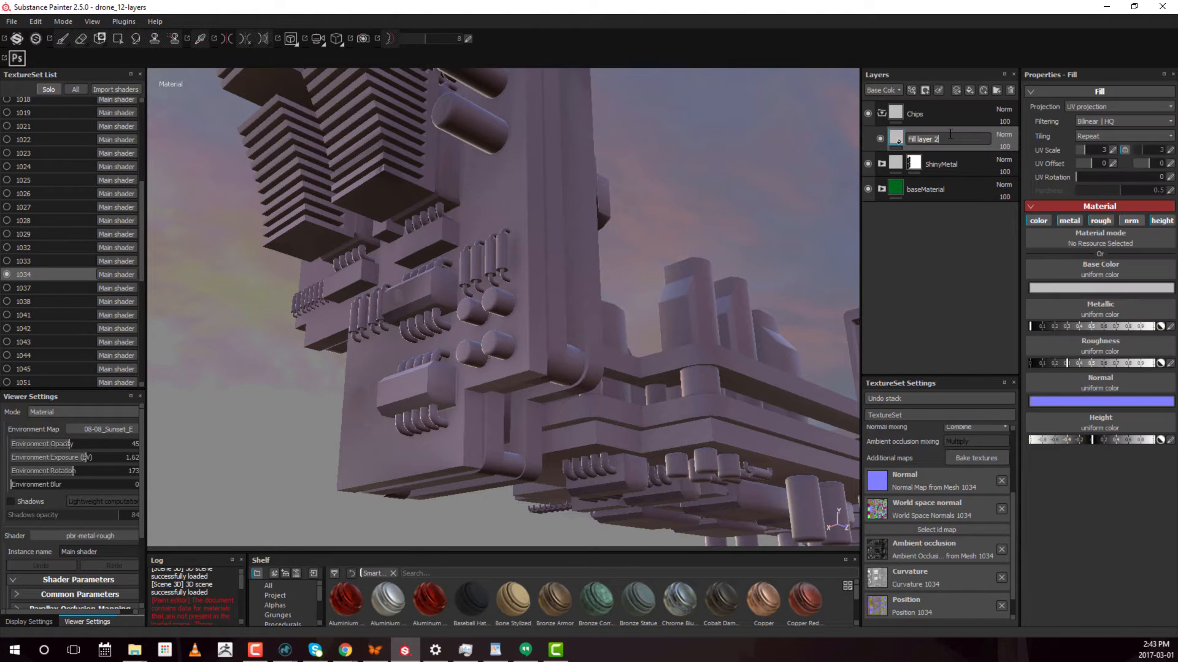
pyautogui.write('WhitePlastic')
pyautogui.press('Return')
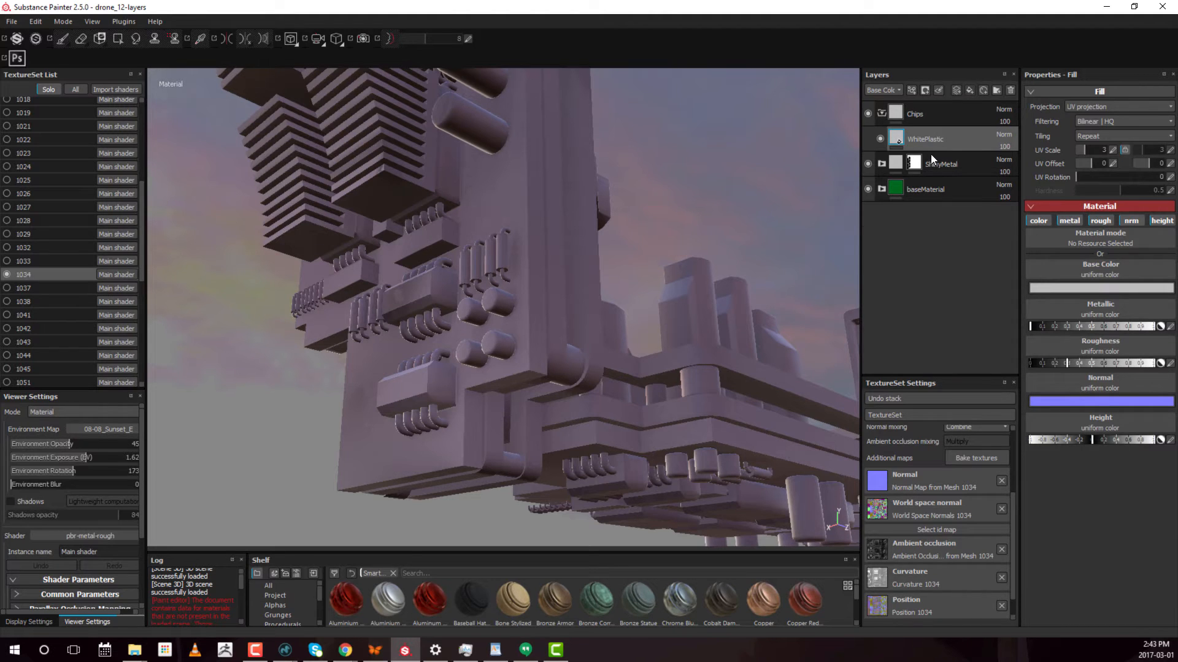
# Step: Add a second fill layer above WhitePlastic in the Chips folder and name it BlackCoat
pyautogui.doubleClick(932, 137)
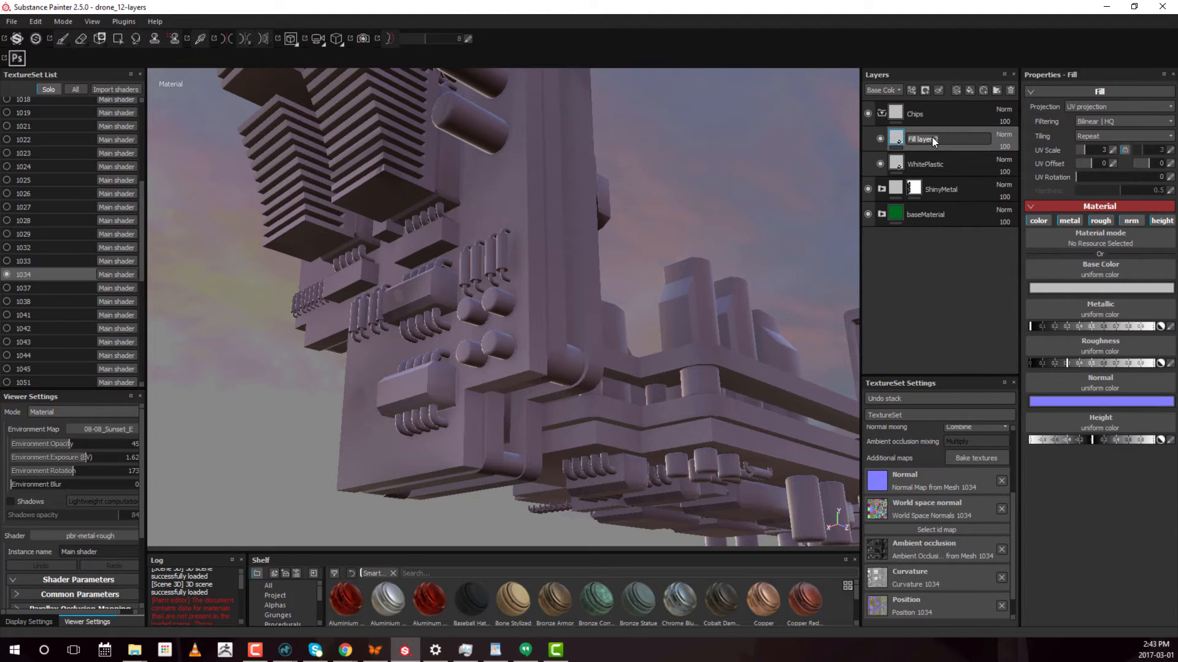
pyautogui.write('BlackPlastic')
pyautogui.press('Return')
pyautogui.doubleClick(970, 141)
pyautogui.click(971, 139)
pyautogui.press('BackSpace')
pyautogui.press('BackSpace')
pyautogui.press('BackSpace')
pyautogui.press('BackSpace')
pyautogui.write('Coat')
pyautogui.press('Return')
# Step: Disable the height, normal and metal channels of the WhitePlastic layer, leaving only color and roughness
pyautogui.click(957, 167)
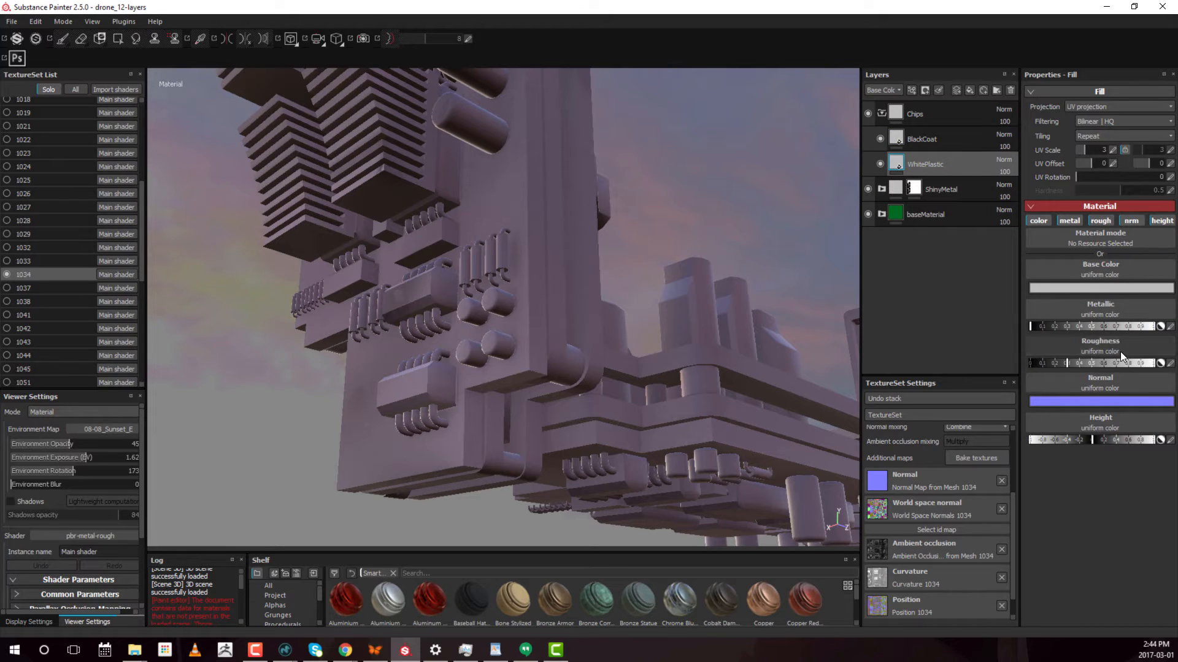
pyautogui.click(1161, 222)
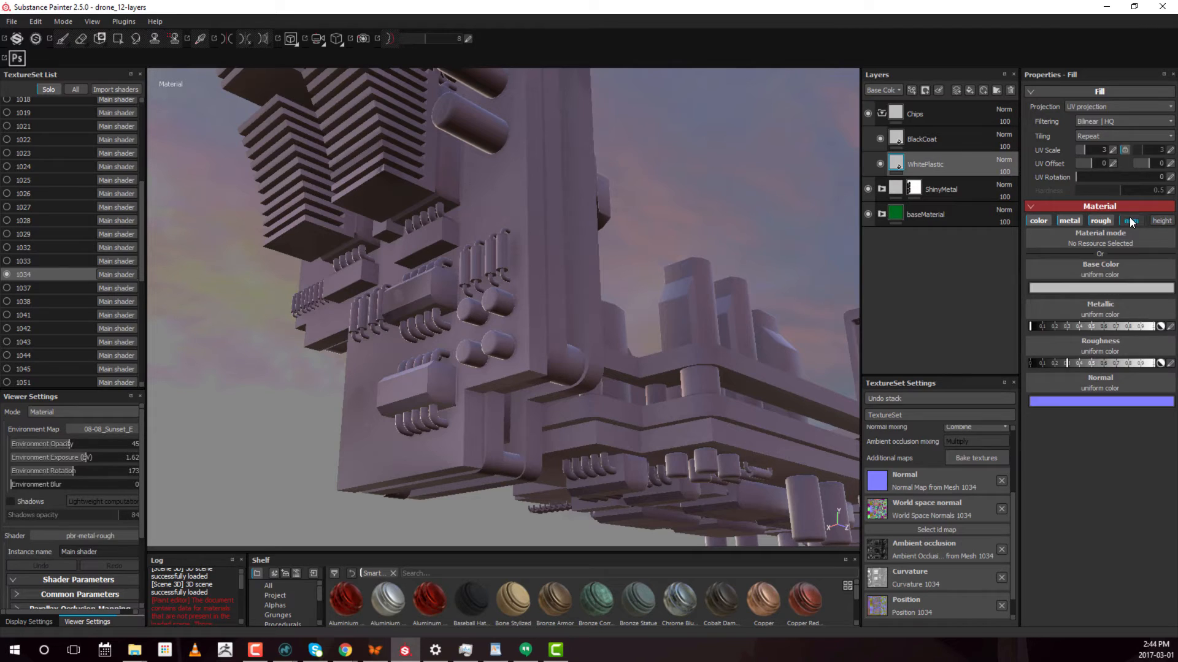
pyautogui.click(1130, 220)
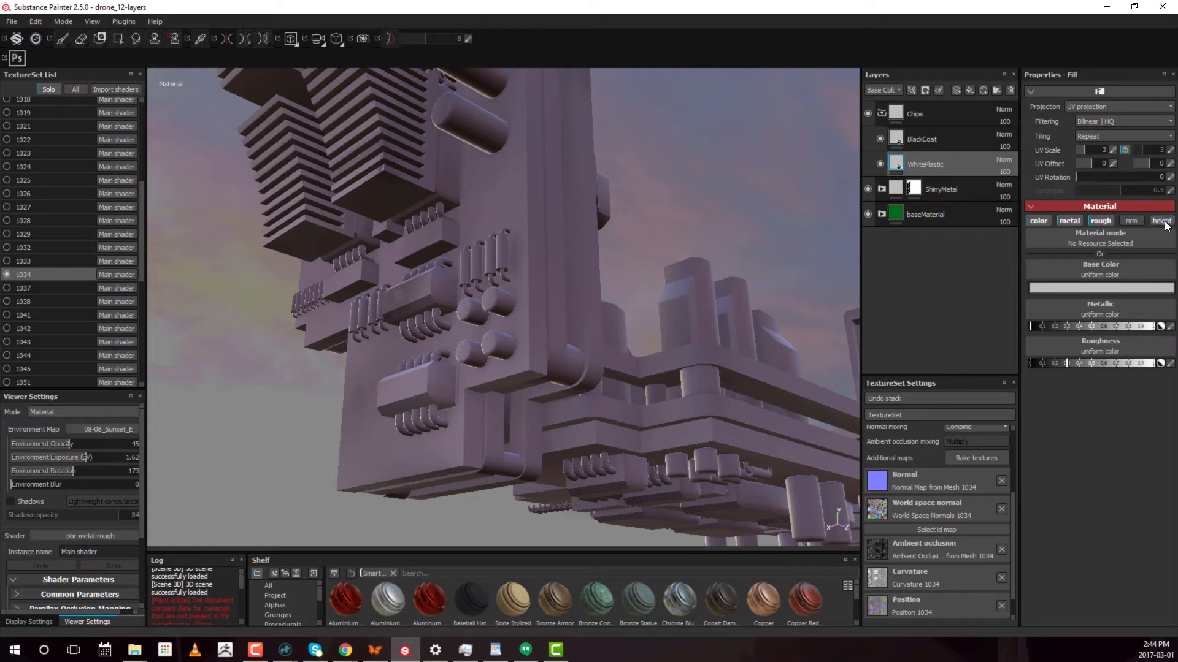
pyautogui.click(1162, 223)
pyautogui.click(1161, 222)
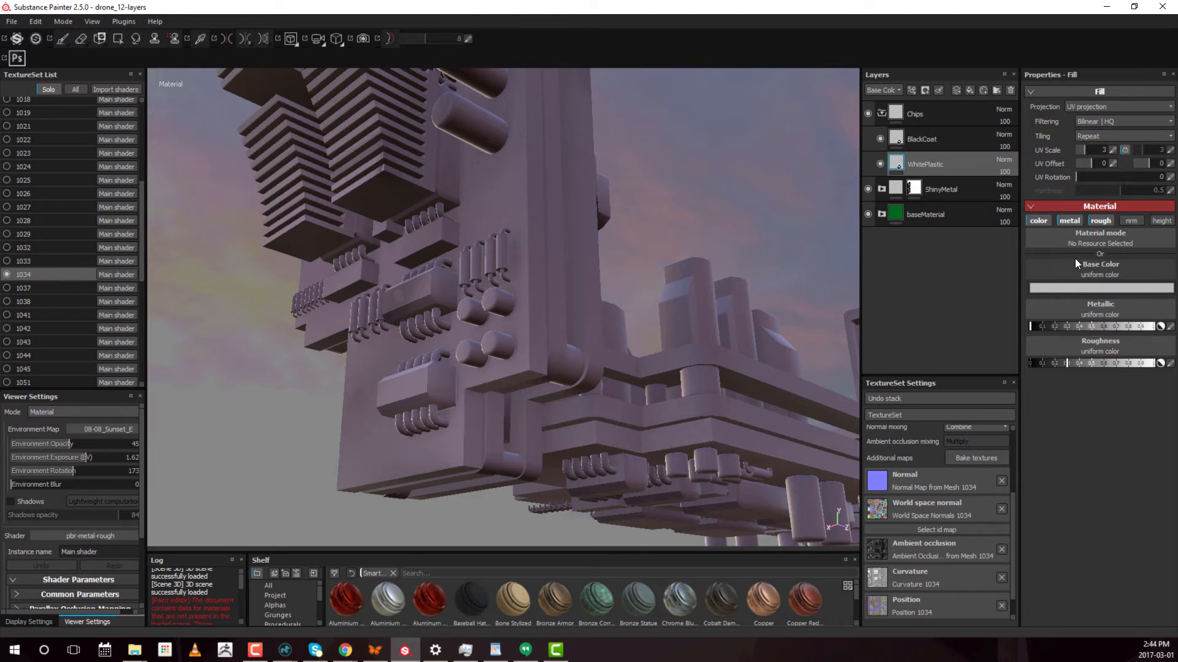
pyautogui.click(1071, 222)
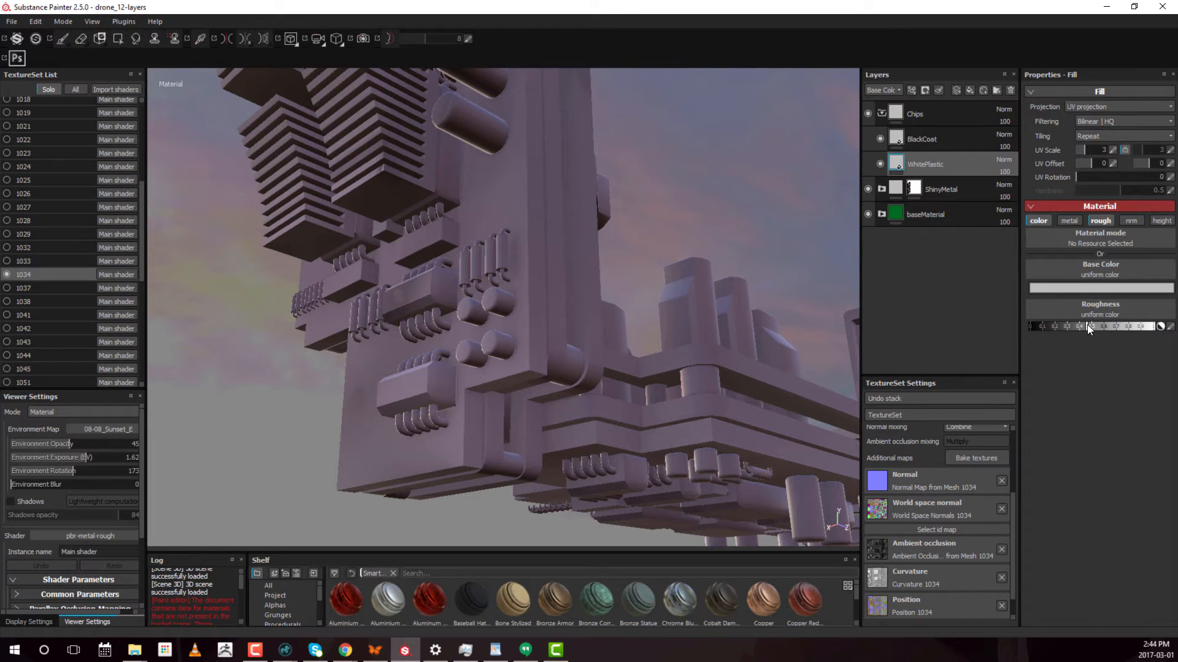
# Step: Set the BlackCoat layer's base color to black and disable its metal, normal and height channels
pyautogui.click(958, 137)
pyautogui.click(1093, 286)
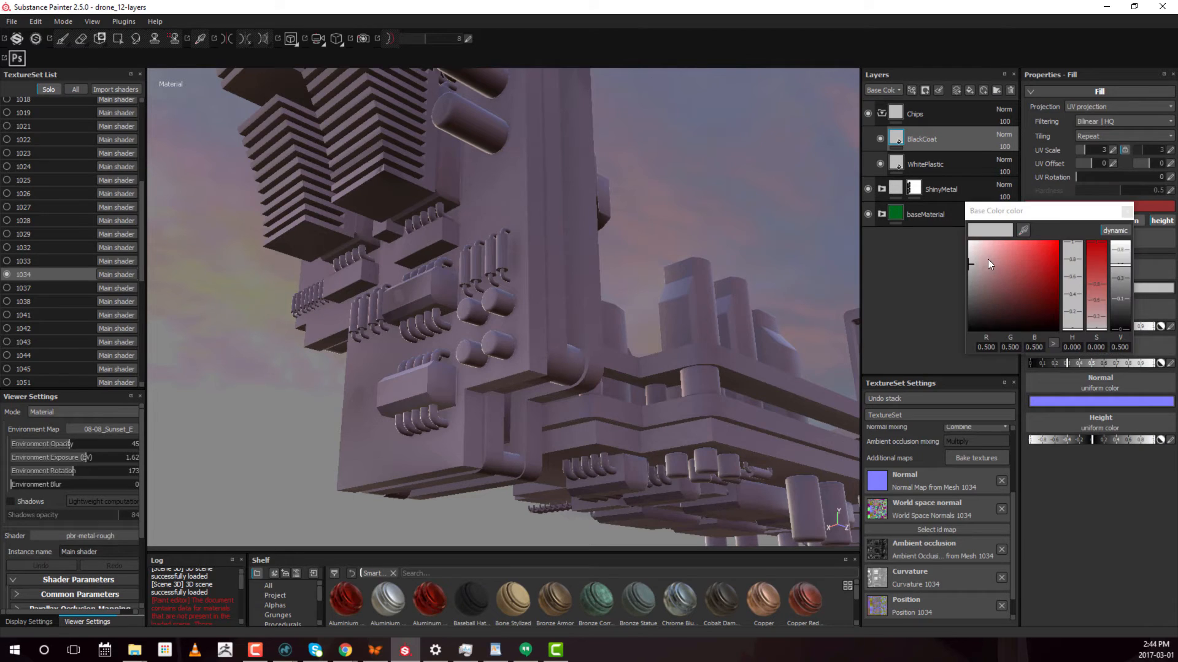
pyautogui.moveTo(988, 259); pyautogui.dragTo(968, 329)
pyautogui.click(1128, 212)
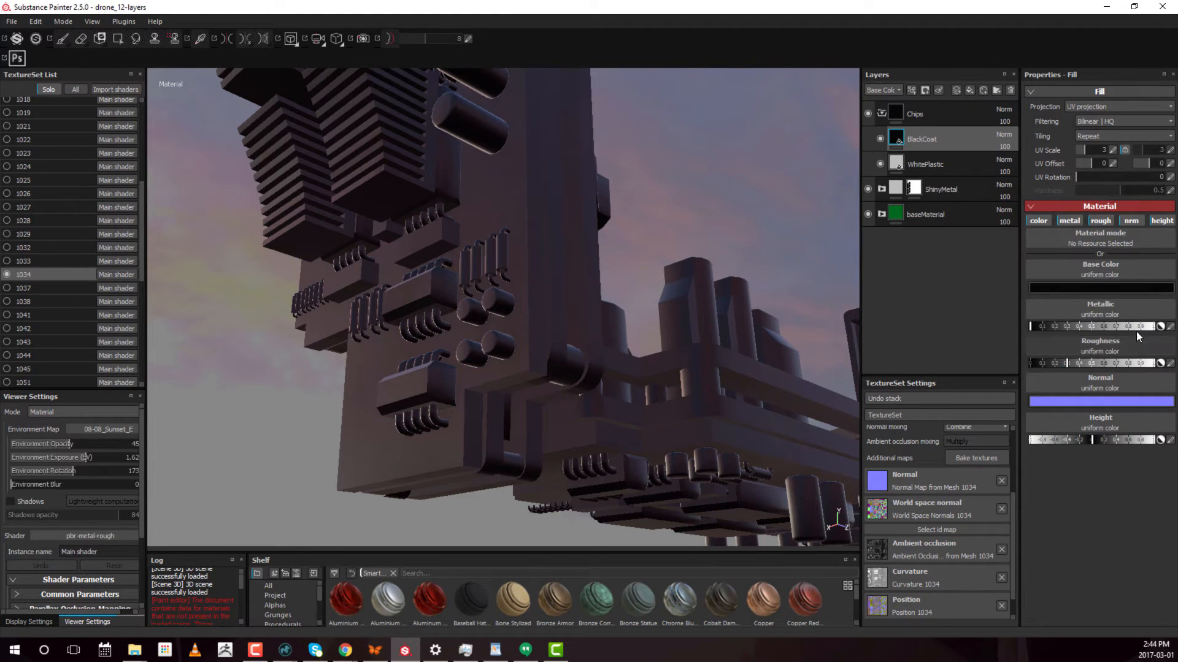
pyautogui.click(1070, 221)
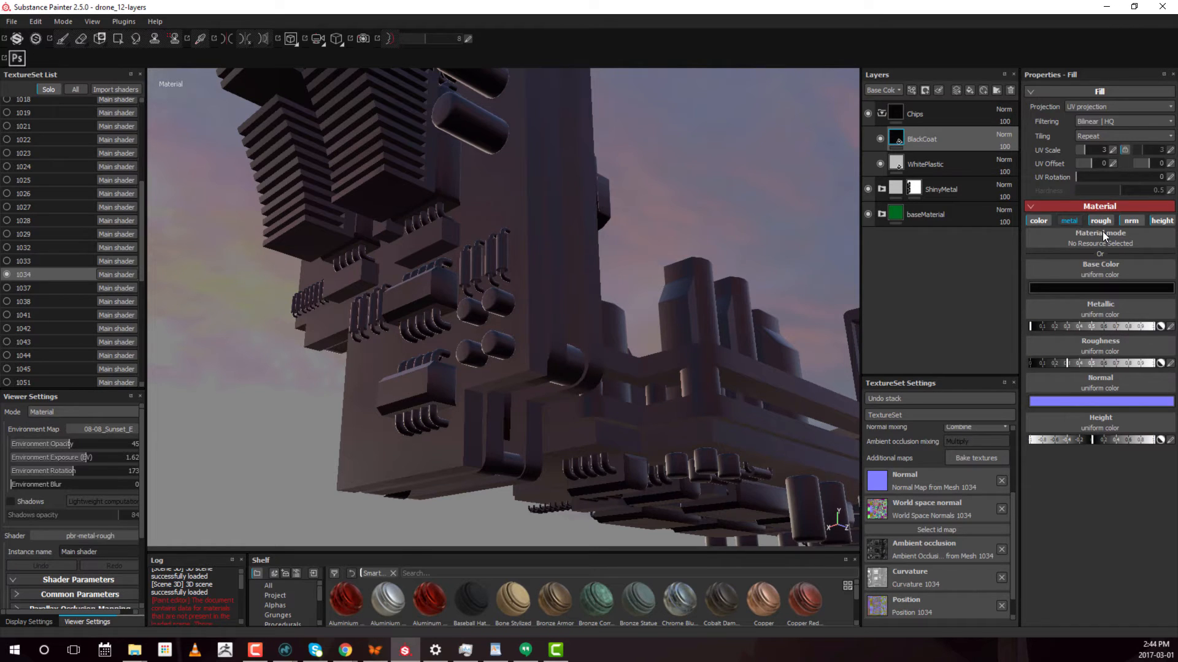
pyautogui.click(1131, 221)
pyautogui.click(1151, 221)
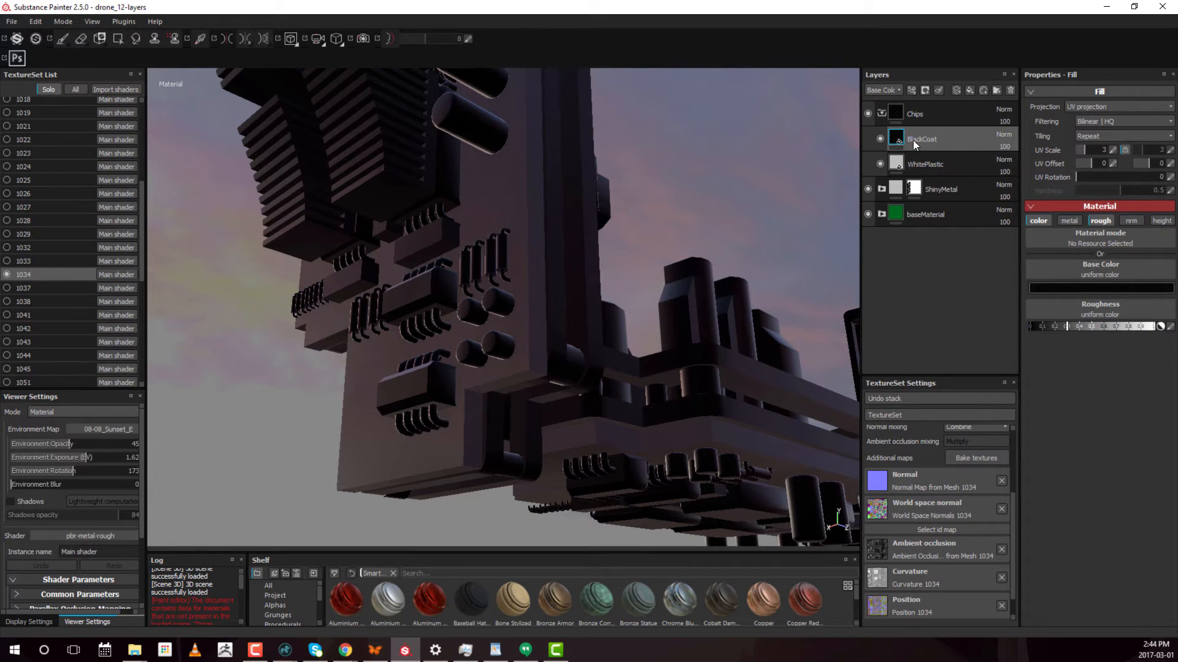
pyautogui.click(966, 168)
pyautogui.click(978, 138)
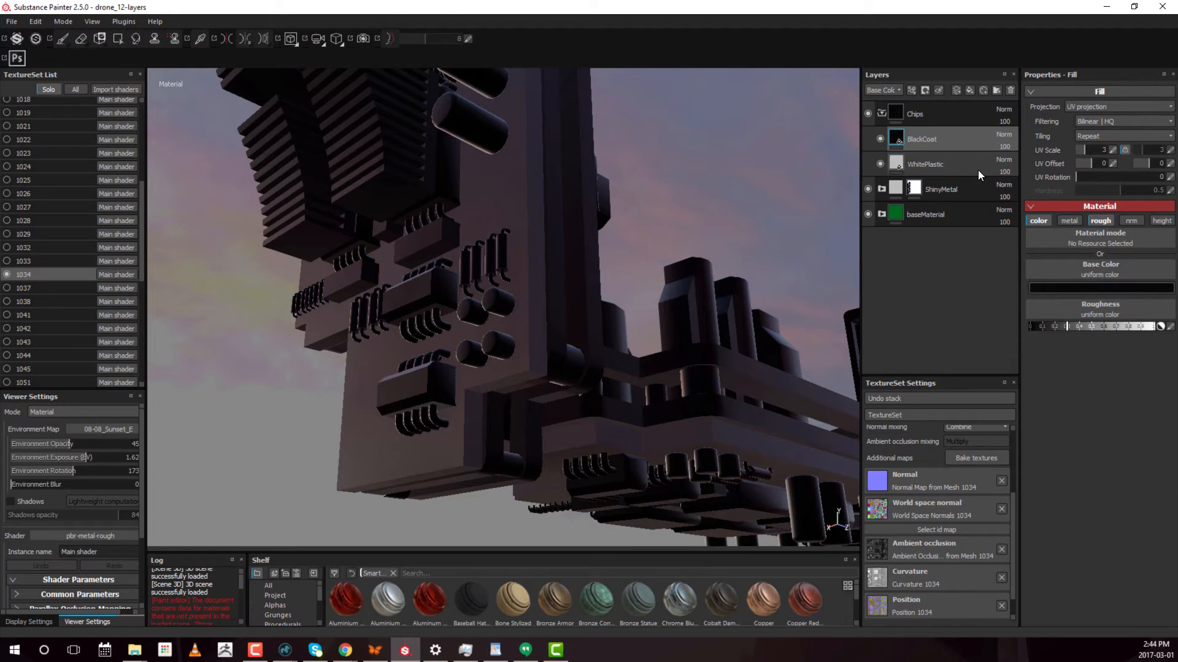
pyautogui.click(978, 171)
pyautogui.click(981, 139)
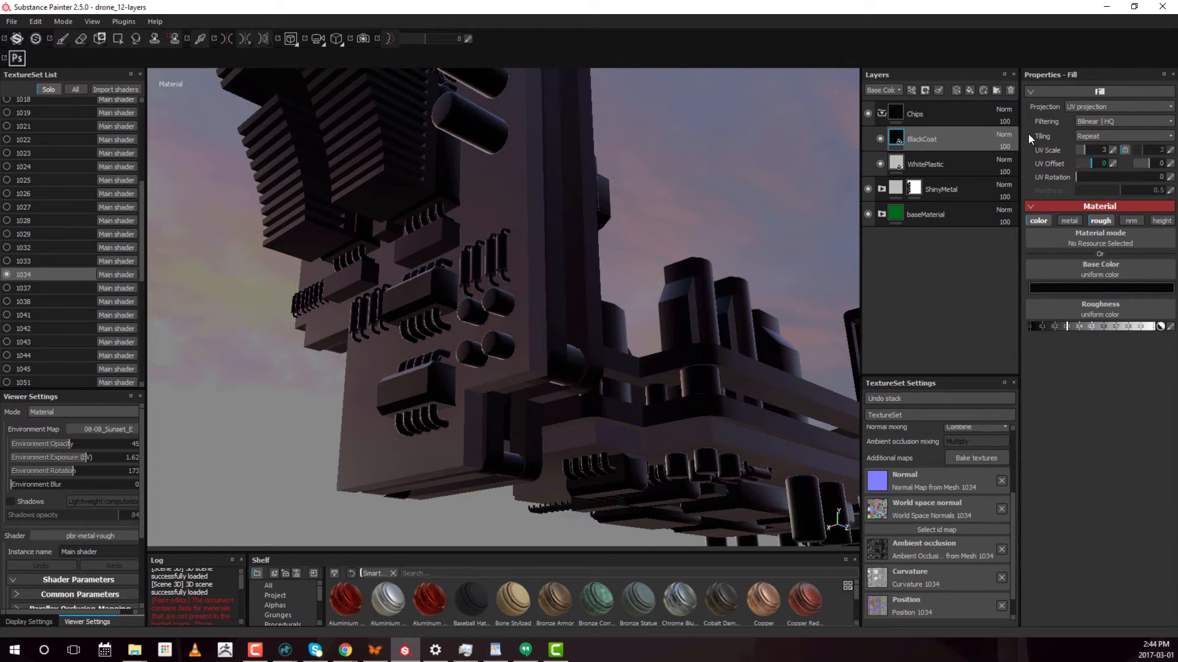
# Step: Add a black mask to the Chips folder
pyautogui.click(897, 112)
pyautogui.rightClick(900, 113)
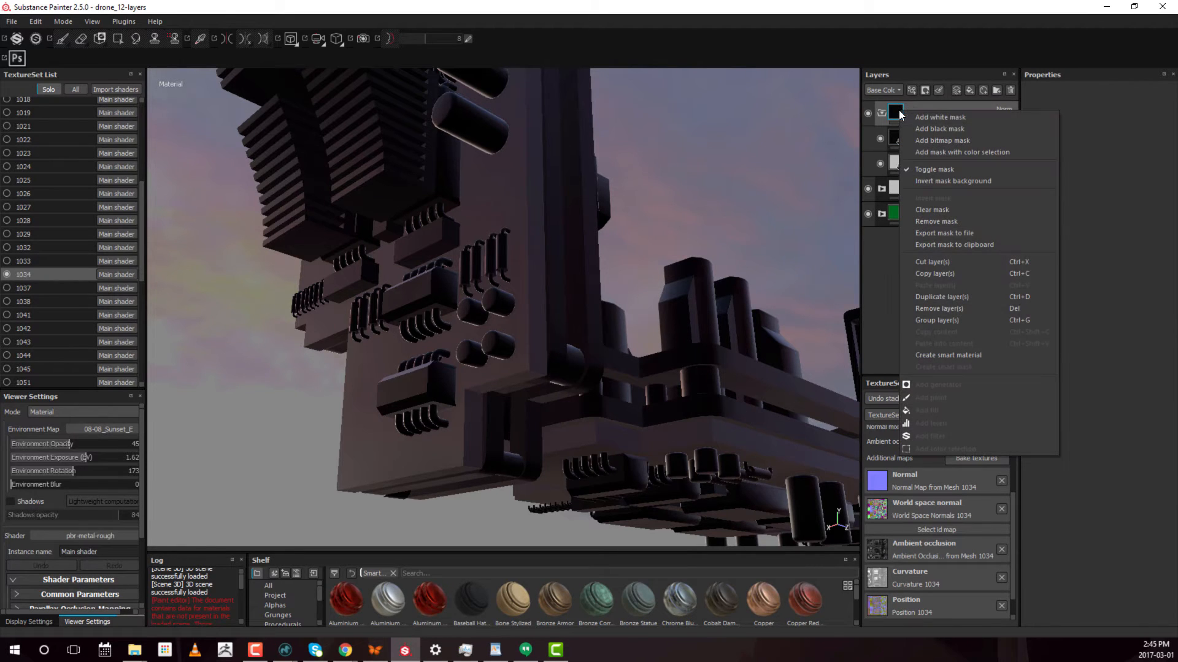
pyautogui.click(965, 127)
# Step: Use Polygon Fill in whole-mesh mode on the Chips mask to reveal the coating on the chips below the heat sinks
pyautogui.press('4')
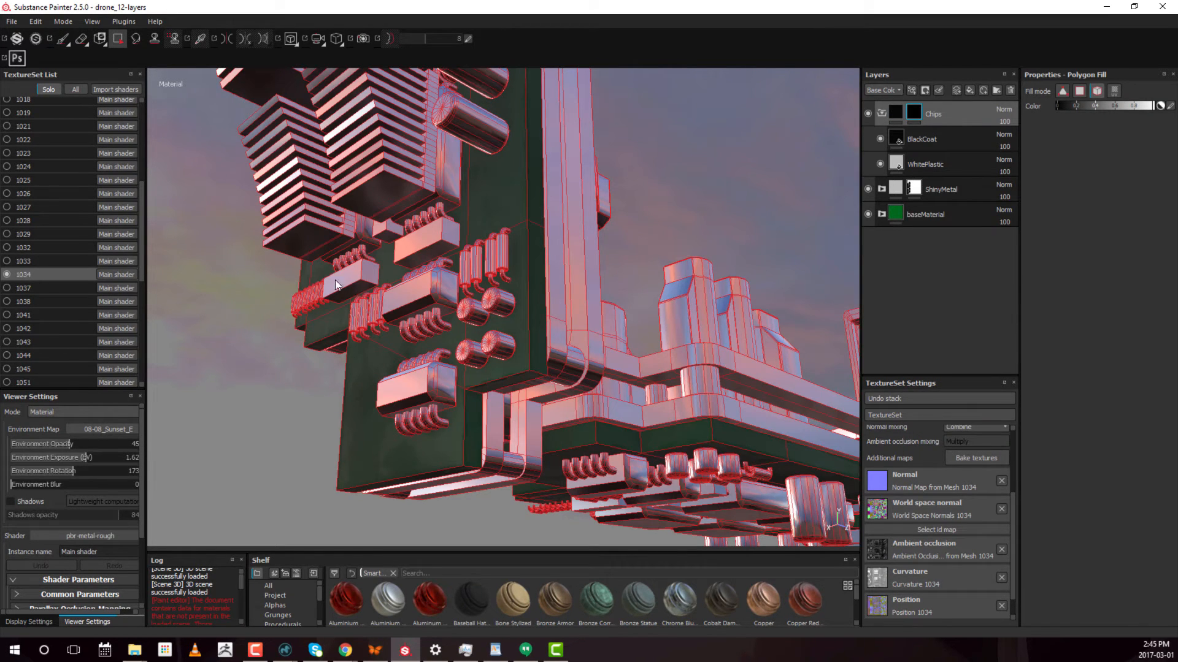
pyautogui.keyDown('alt'); pyautogui.moveTo(446, 375); pyautogui.dragTo(405, 388, button='right'); pyautogui.keyUp('alt')
pyautogui.keyDown('alt'); pyautogui.moveTo(405, 388); pyautogui.dragTo(454, 377); pyautogui.keyUp('alt')
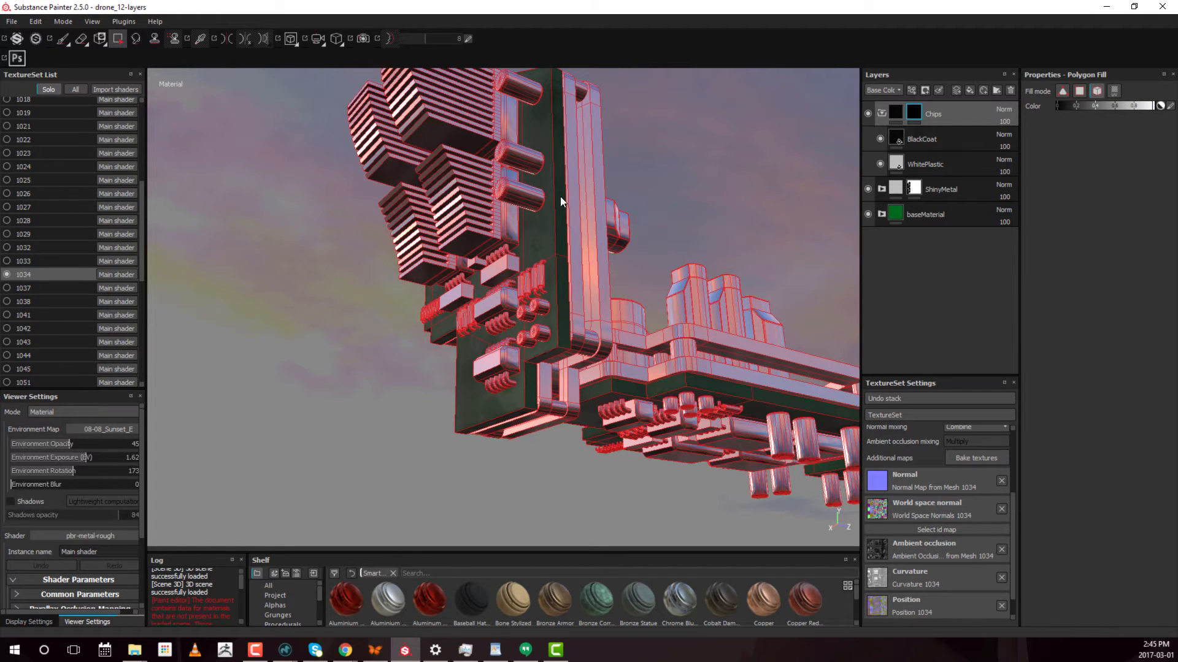
pyautogui.keyDown('alt'); pyautogui.moveTo(831, 173); pyautogui.dragTo(472, 284); pyautogui.keyUp('alt')
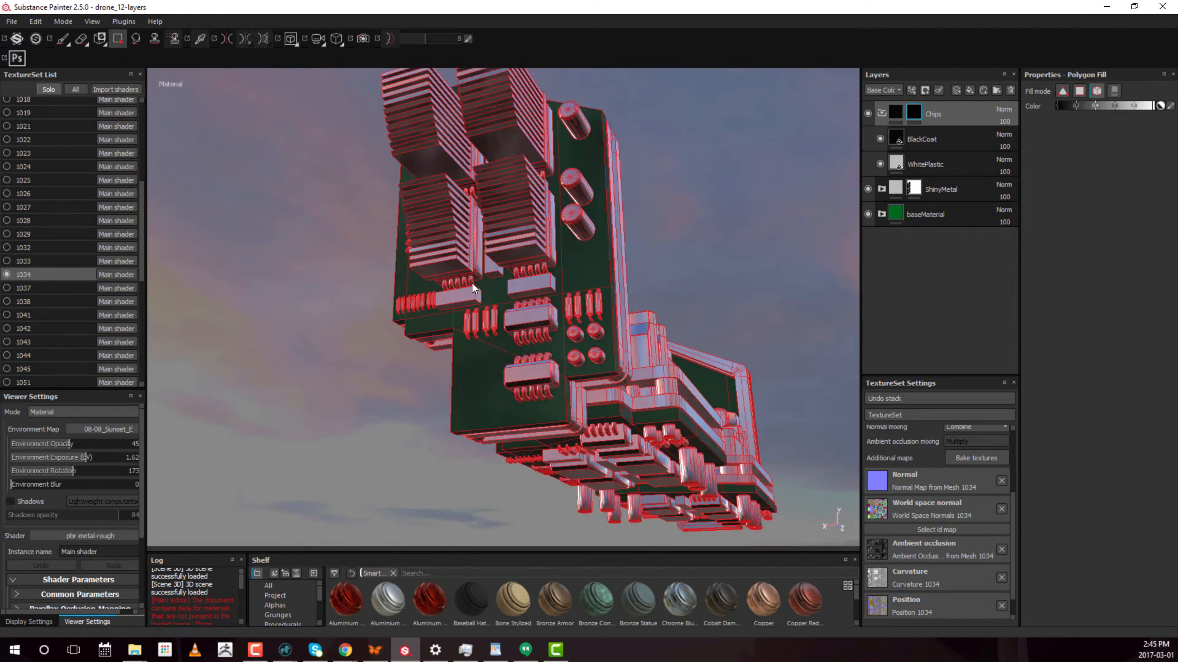
pyautogui.click(457, 296)
pyautogui.click(528, 283)
pyautogui.click(512, 335)
pyautogui.click(513, 381)
pyautogui.keyDown('alt'); pyautogui.moveTo(513, 380); pyautogui.dragTo(560, 268); pyautogui.keyUp('alt')
pyautogui.click(478, 271)
pyautogui.click(494, 270)
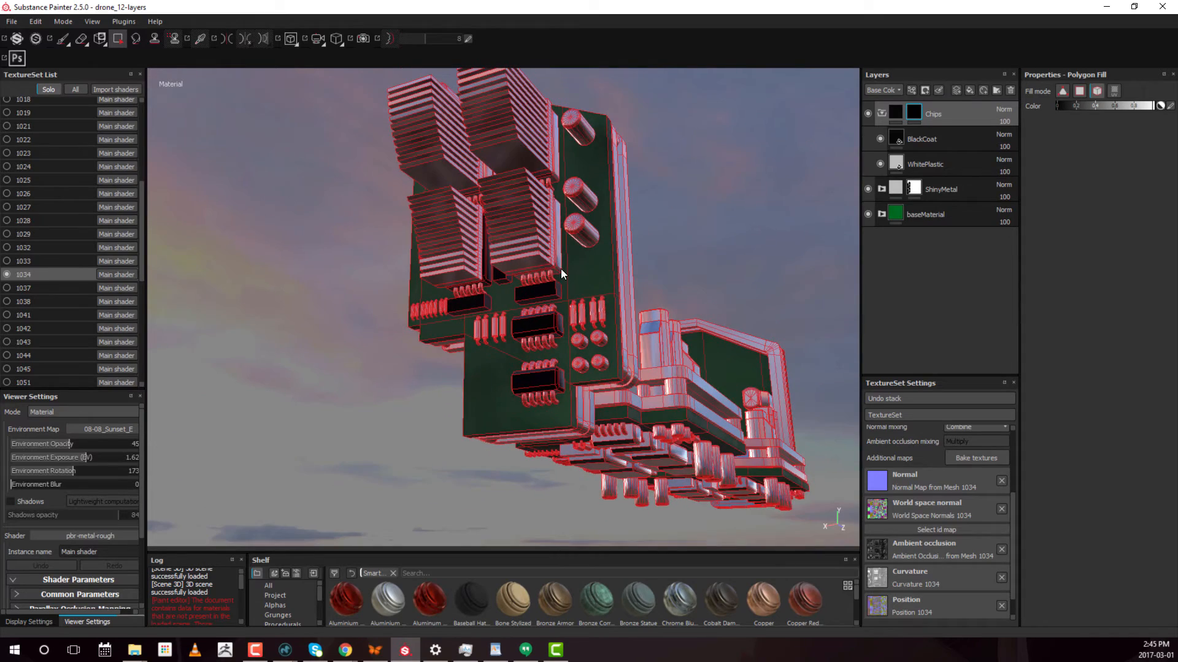
# Step: Fill the remaining chip meshes on the underside of the circuit boards in the Chips mask
pyautogui.keyDown('alt'); pyautogui.moveTo(576, 149); pyautogui.dragTo(507, 189); pyautogui.keyUp('alt')
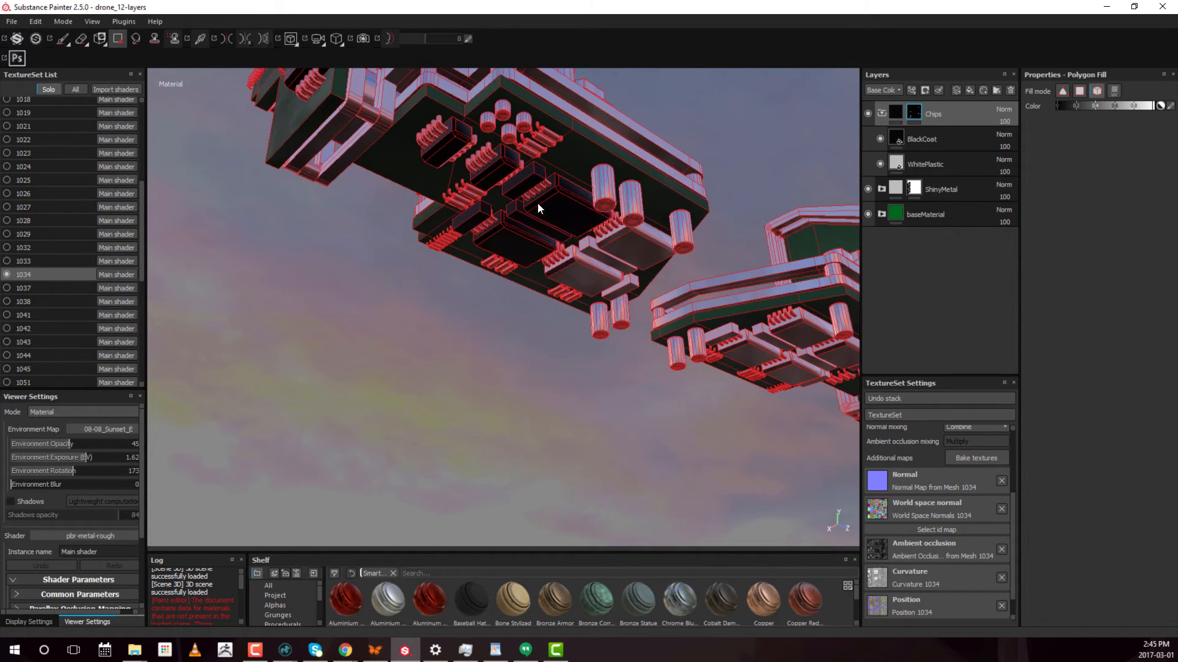
pyautogui.keyDown('alt'); pyautogui.moveTo(639, 282); pyautogui.dragTo(476, 278); pyautogui.keyUp('alt')
pyautogui.click(446, 260)
pyautogui.click(451, 305)
pyautogui.click(397, 305)
pyautogui.click(532, 307)
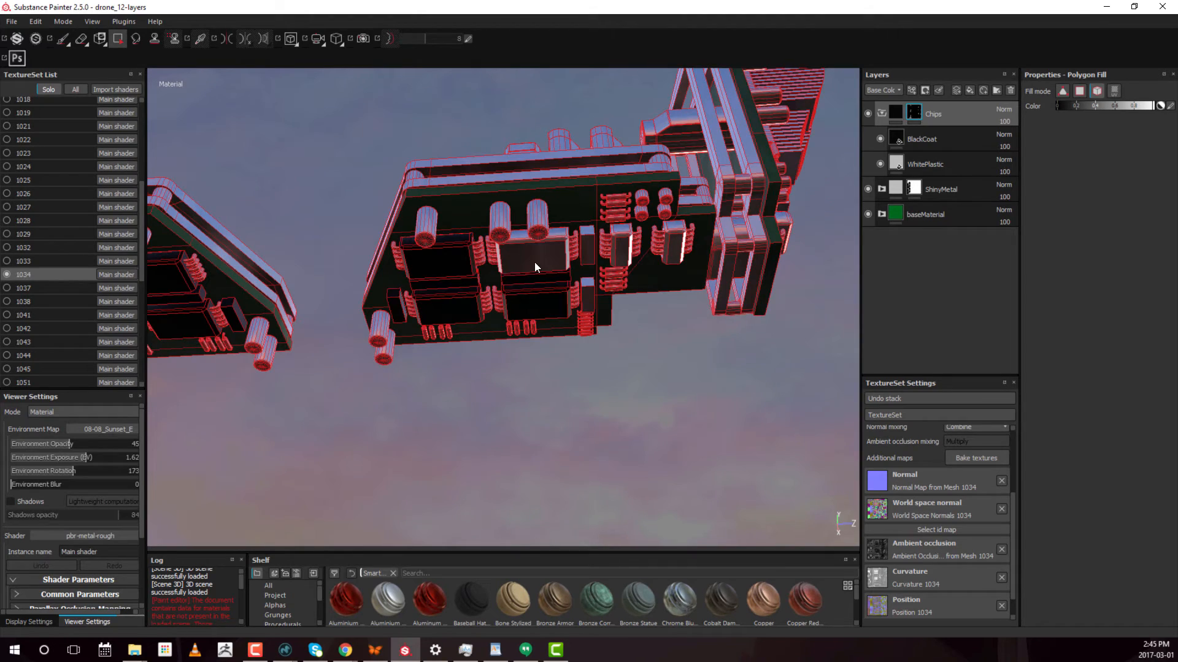
pyautogui.click(535, 262)
pyautogui.click(587, 248)
pyautogui.click(669, 246)
pyautogui.keyDown('alt'); pyautogui.moveTo(668, 245); pyautogui.dragTo(561, 316); pyautogui.keyUp('alt')
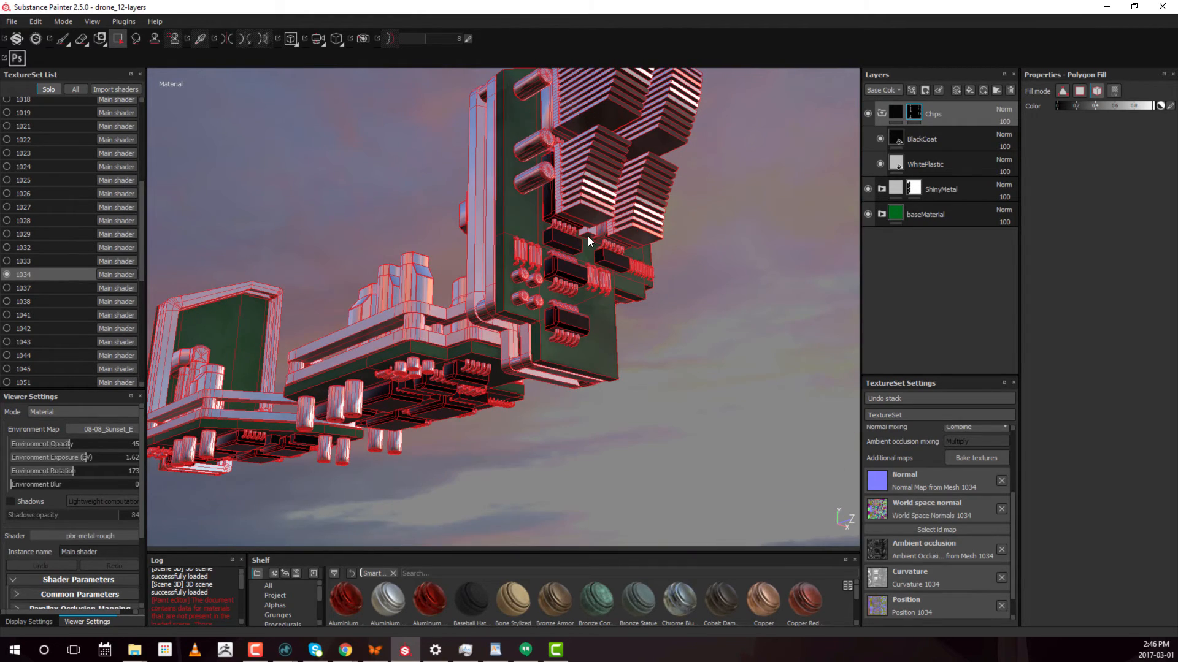
pyautogui.keyDown('alt'); pyautogui.moveTo(588, 237); pyautogui.dragTo(547, 271); pyautogui.keyUp('alt')
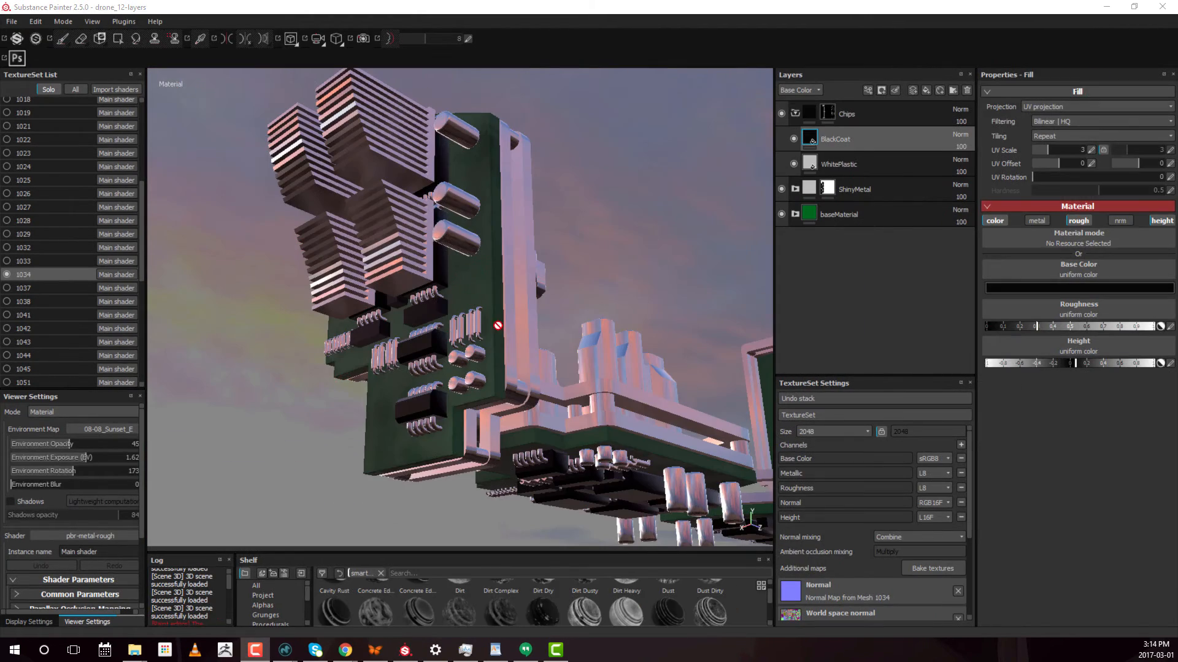
# Step: Add a white mask to the BlackCoat layer
pyautogui.keyDown('alt'); pyautogui.moveTo(496, 326); pyautogui.dragTo(534, 337); pyautogui.keyUp('alt')
pyautogui.scroll(-1, 534, 337)
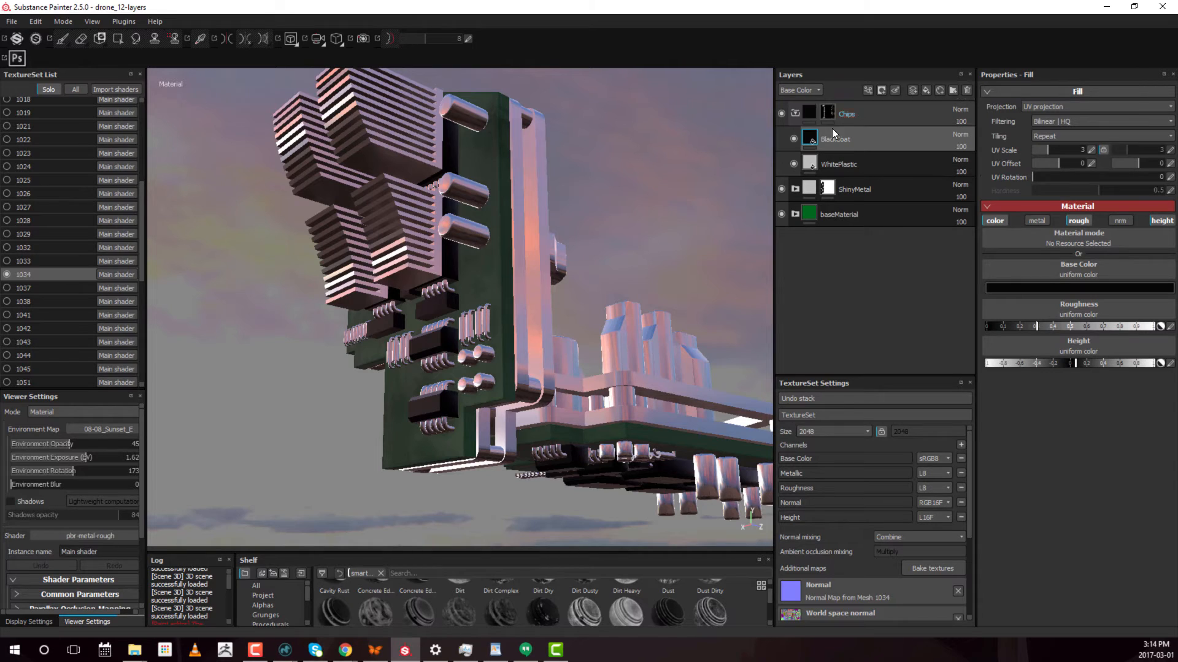
pyautogui.rightClick(808, 137)
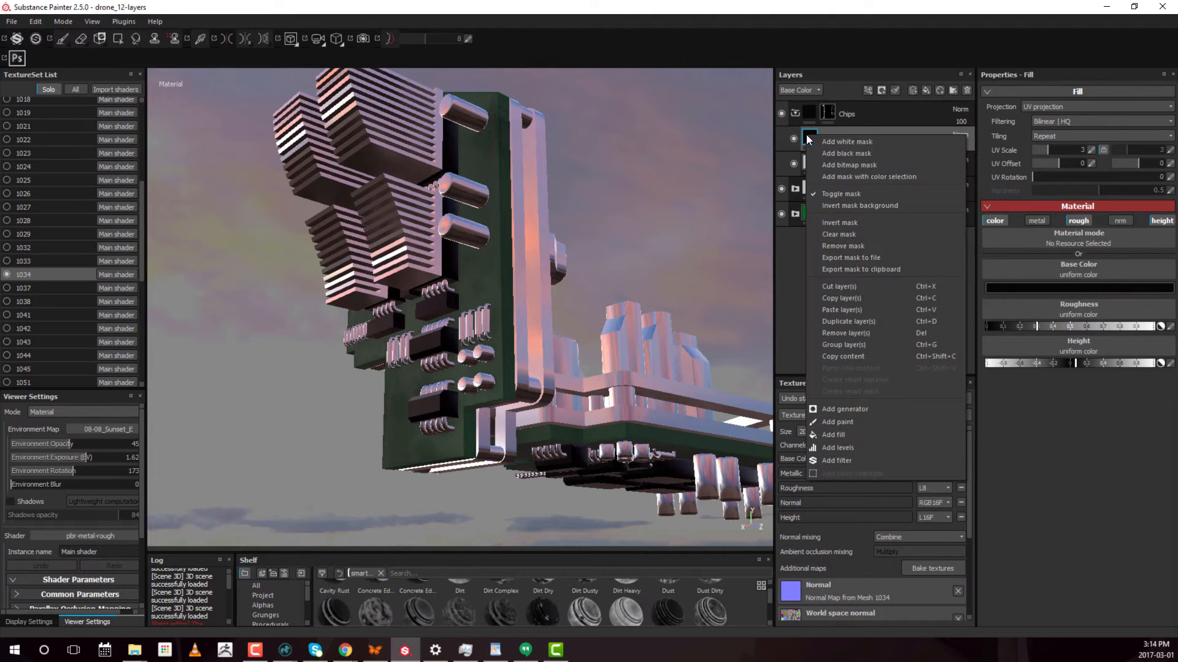
pyautogui.click(862, 142)
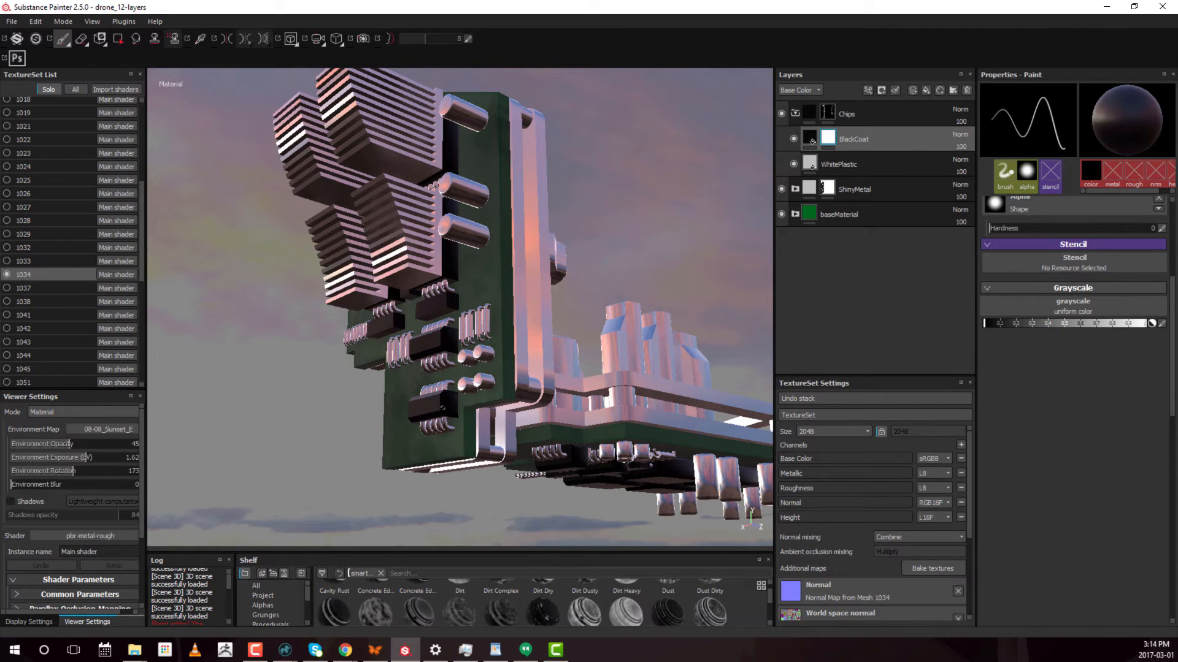
# Step: Add an MG Metal Edge Wear generator with Invert on to the BlackCoat mask, and open the BlackCoat fill's properties
pyautogui.rightClick(829, 140)
pyautogui.click(885, 411)
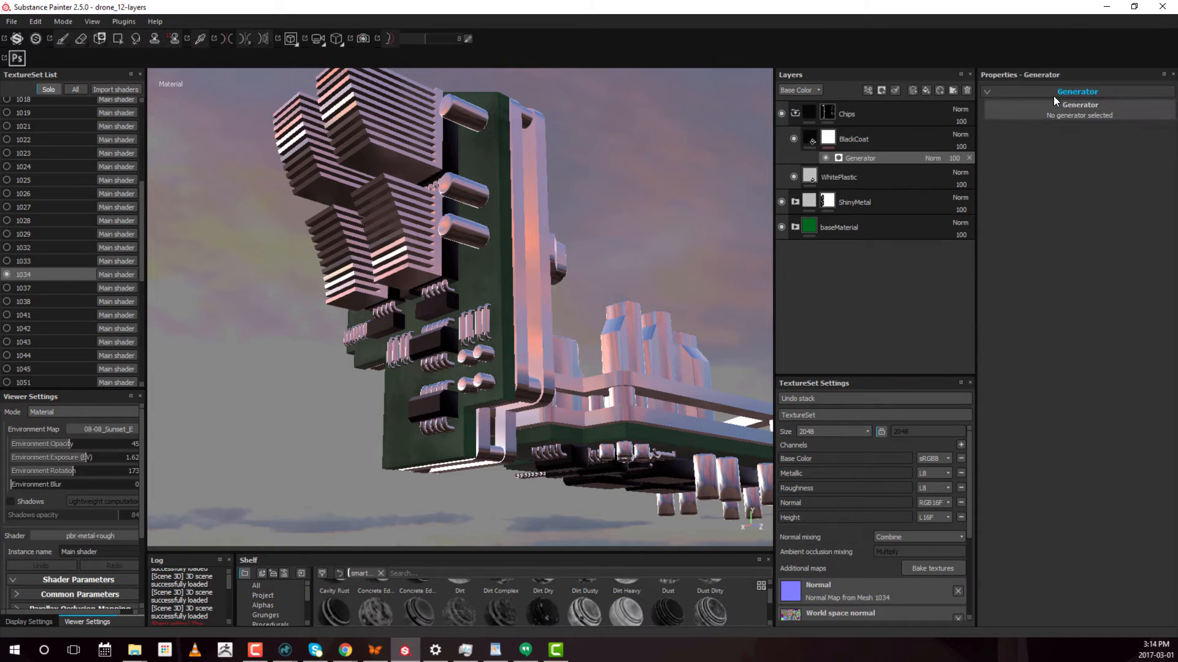
pyautogui.click(1067, 112)
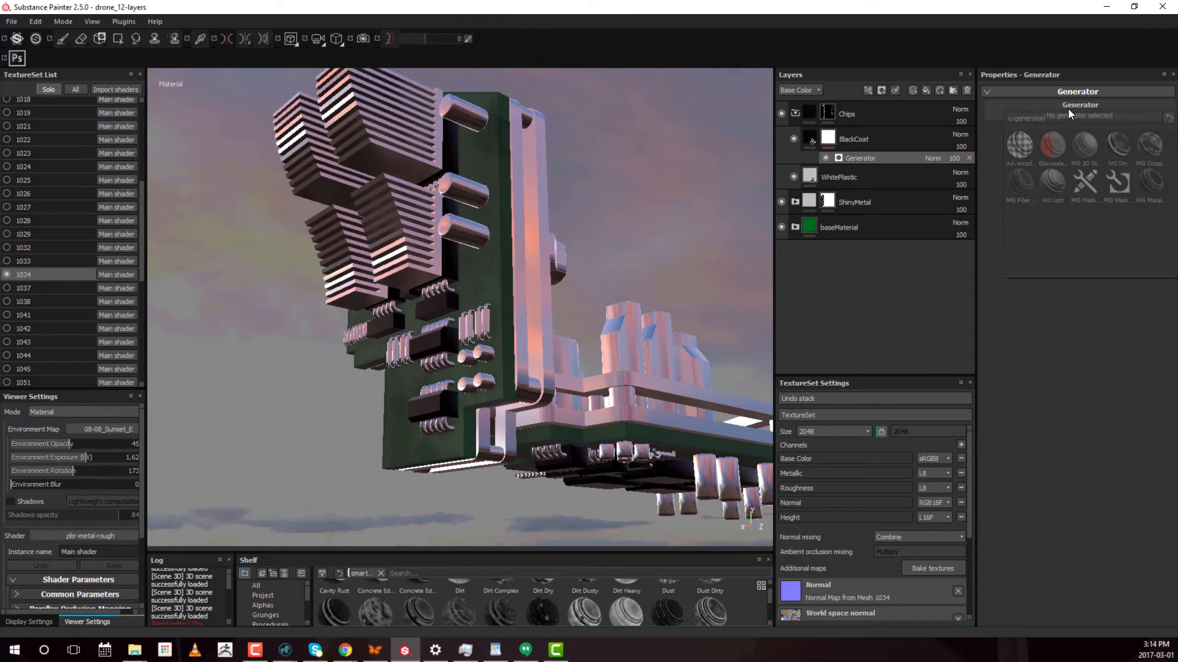
pyautogui.click(1150, 181)
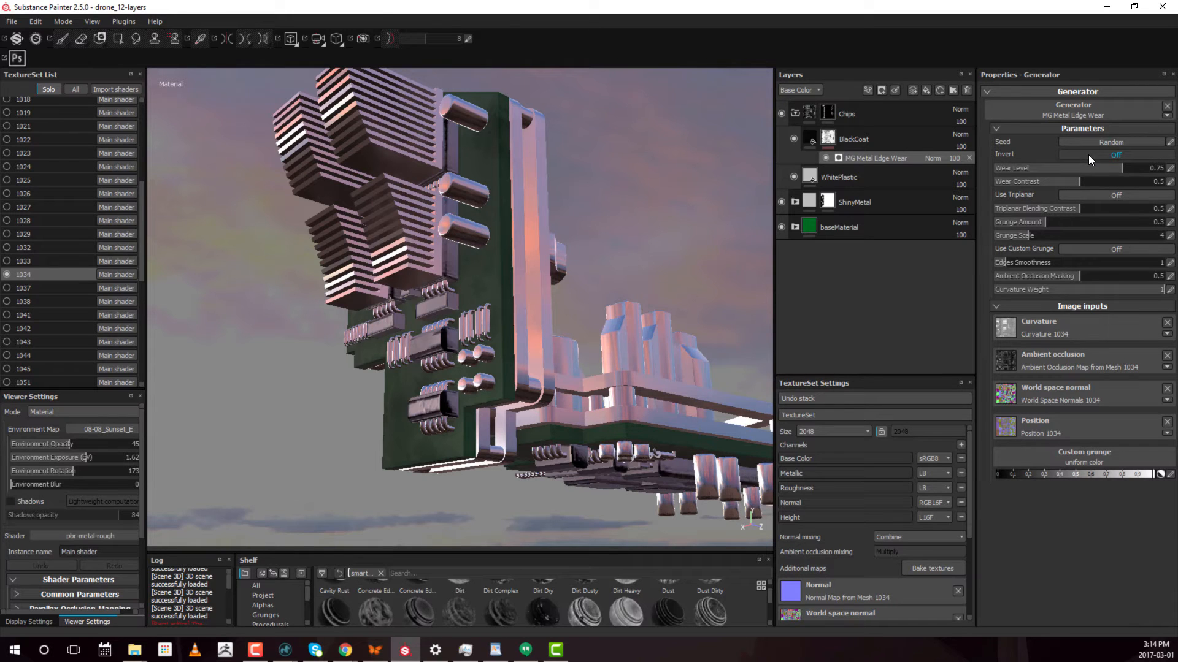
pyautogui.click(1109, 154)
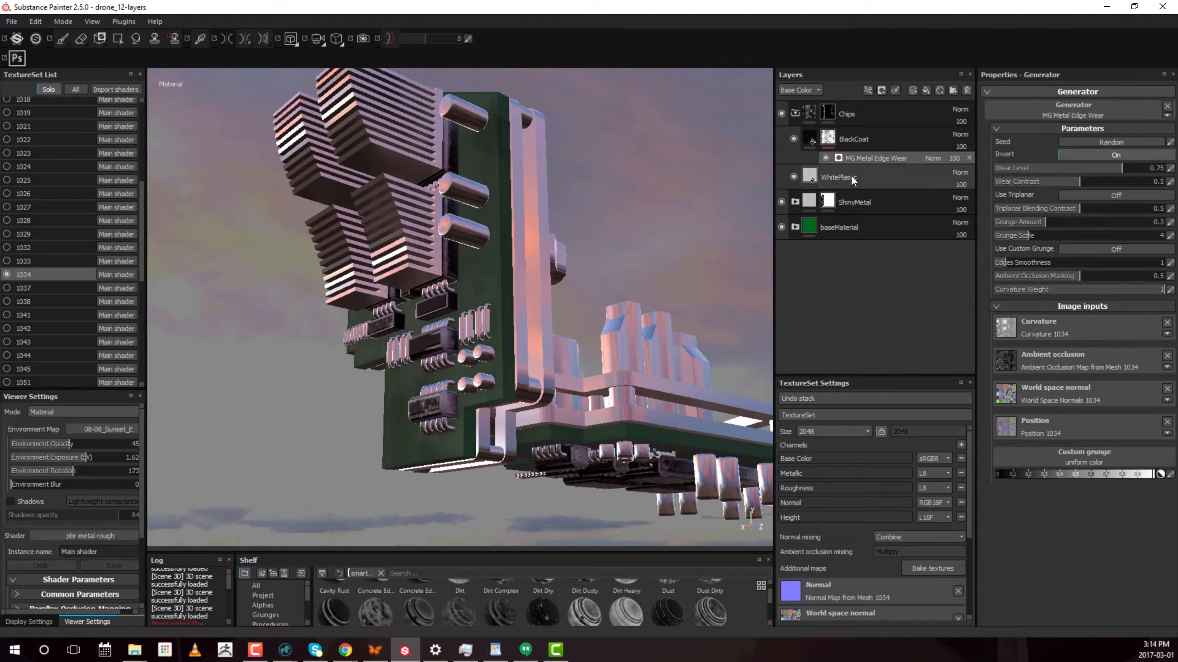
pyautogui.click(810, 139)
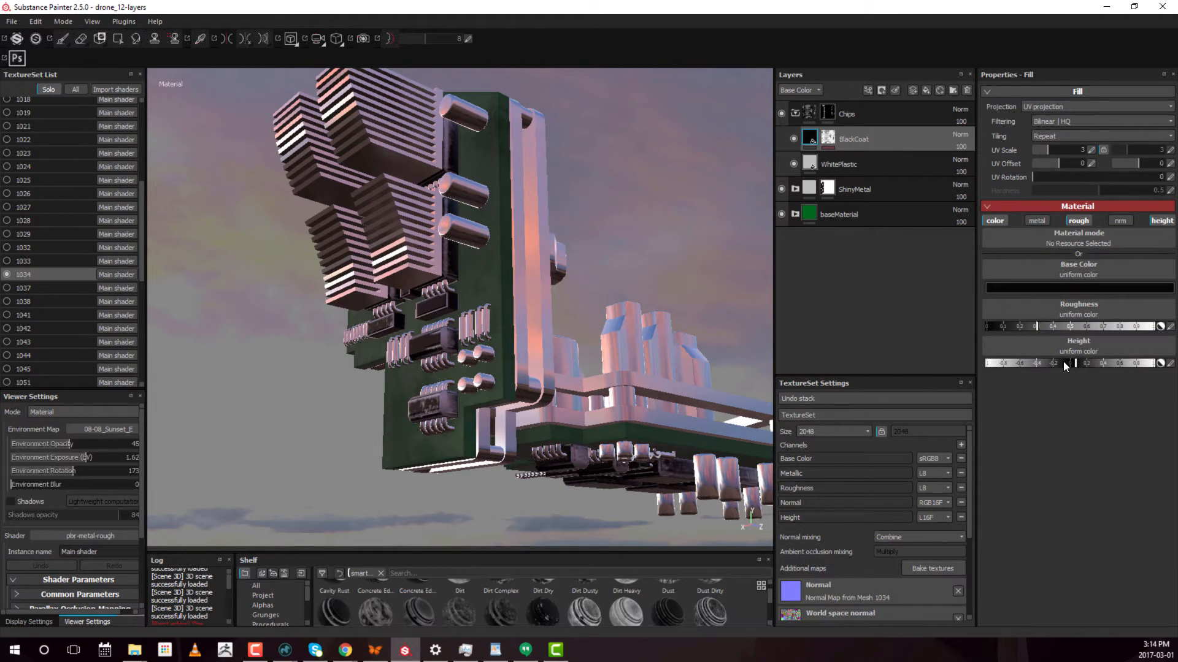
# Step: Toggle the BlackCoat fill's height channel off and on for comparison and set its height slightly above zero
pyautogui.moveTo(1077, 366); pyautogui.dragTo(1070, 366)
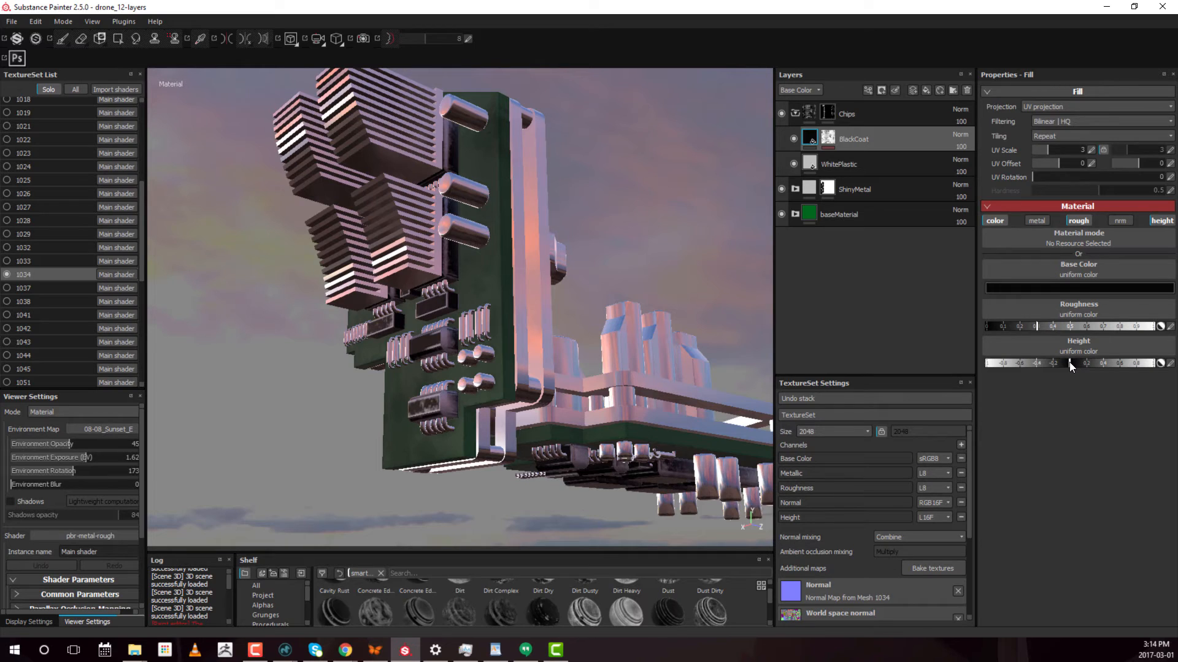
pyautogui.click(1163, 223)
pyautogui.click(1163, 223)
pyautogui.click(1074, 366)
pyautogui.keyDown('alt'); pyautogui.moveTo(474, 338); pyautogui.dragTo(464, 366); pyautogui.keyUp('alt')
pyautogui.keyDown('alt'); pyautogui.moveTo(463, 367); pyautogui.dragTo(520, 435, button='right'); pyautogui.keyUp('alt')
pyautogui.moveTo(520, 436)
pyautogui.keyDown('alt'); pyautogui.mouseDown()
pyautogui.moveTo(1102, 351)
pyautogui.moveTo(1081, 363)
pyautogui.mouseUp(); pyautogui.keyUp('alt')
# Step: Set the Curvature Weight of the MG Metal Edge Wear generator on the BlackCoat mask to 0.38
pyautogui.keyDown('alt'); pyautogui.moveTo(767, 377); pyautogui.dragTo(538, 314); pyautogui.keyUp('alt')
pyautogui.keyDown('alt'); pyautogui.moveTo(538, 313); pyautogui.dragTo(668, 328, button='right'); pyautogui.keyUp('alt')
pyautogui.keyDown('alt'); pyautogui.moveTo(668, 328); pyautogui.dragTo(668, 381, button='middle'); pyautogui.keyUp('alt')
pyautogui.keyDown('alt'); pyautogui.moveTo(668, 381); pyautogui.dragTo(465, 344); pyautogui.keyUp('alt')
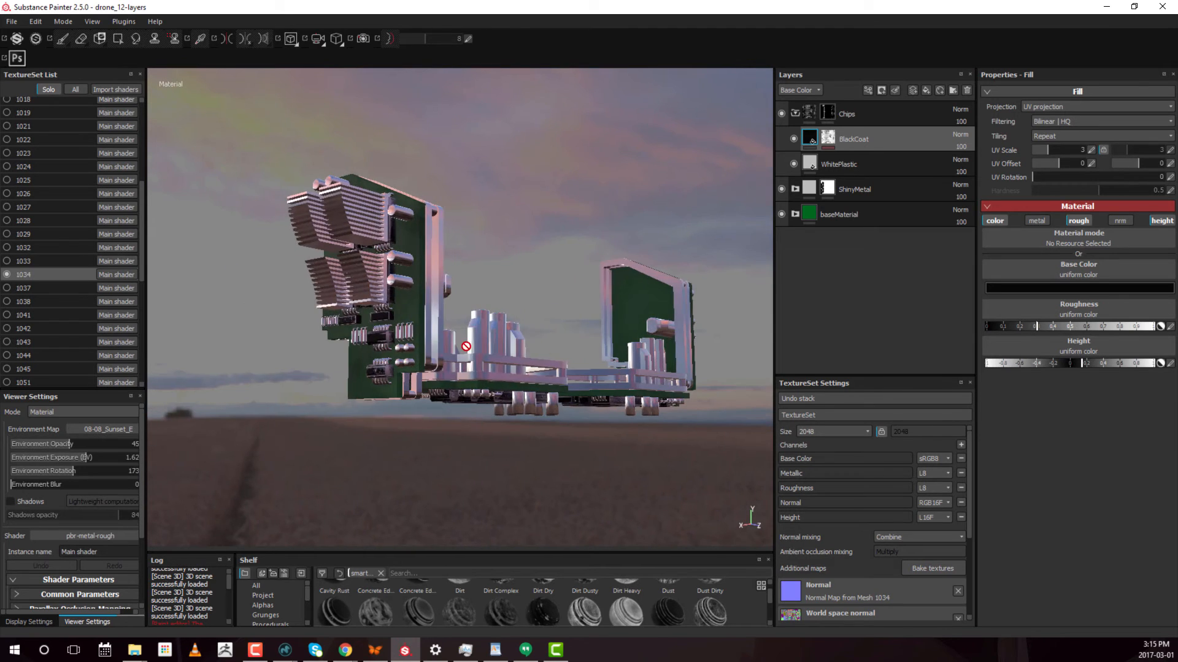
pyautogui.keyDown('alt'); pyautogui.moveTo(465, 344); pyautogui.dragTo(639, 352, button='right'); pyautogui.keyUp('alt')
pyautogui.keyDown('alt'); pyautogui.moveTo(639, 353); pyautogui.dragTo(752, 354, button='middle'); pyautogui.keyUp('alt')
pyautogui.keyDown('alt'); pyautogui.moveTo(751, 354); pyautogui.dragTo(481, 331); pyautogui.keyUp('alt')
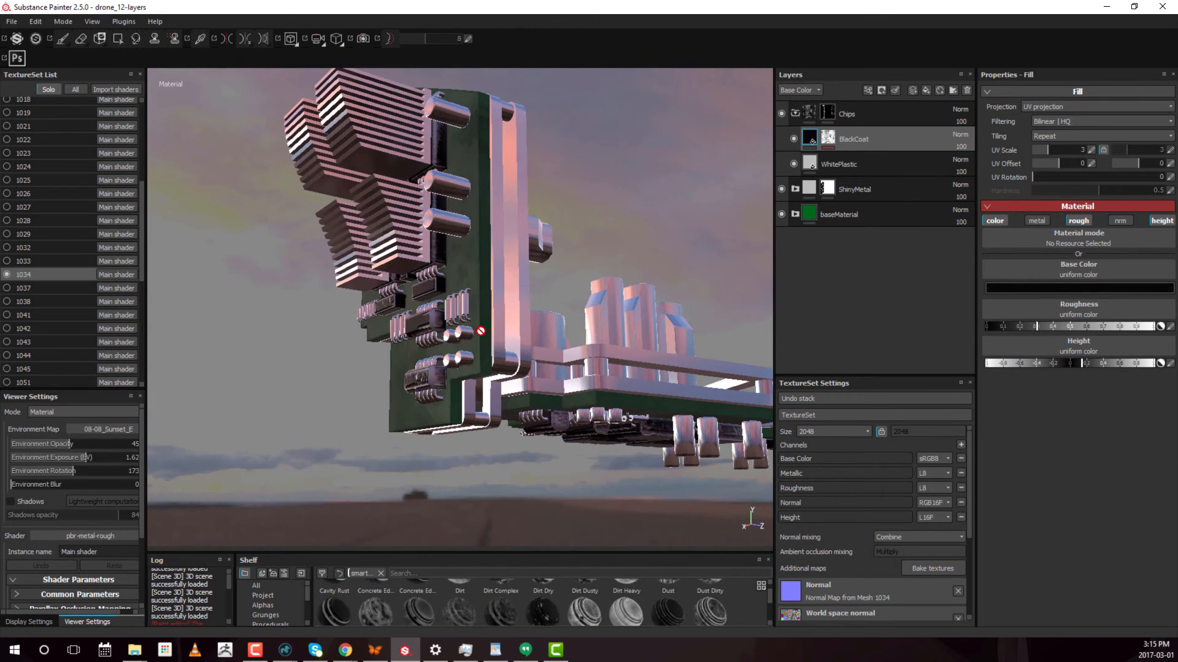
pyautogui.click(829, 139)
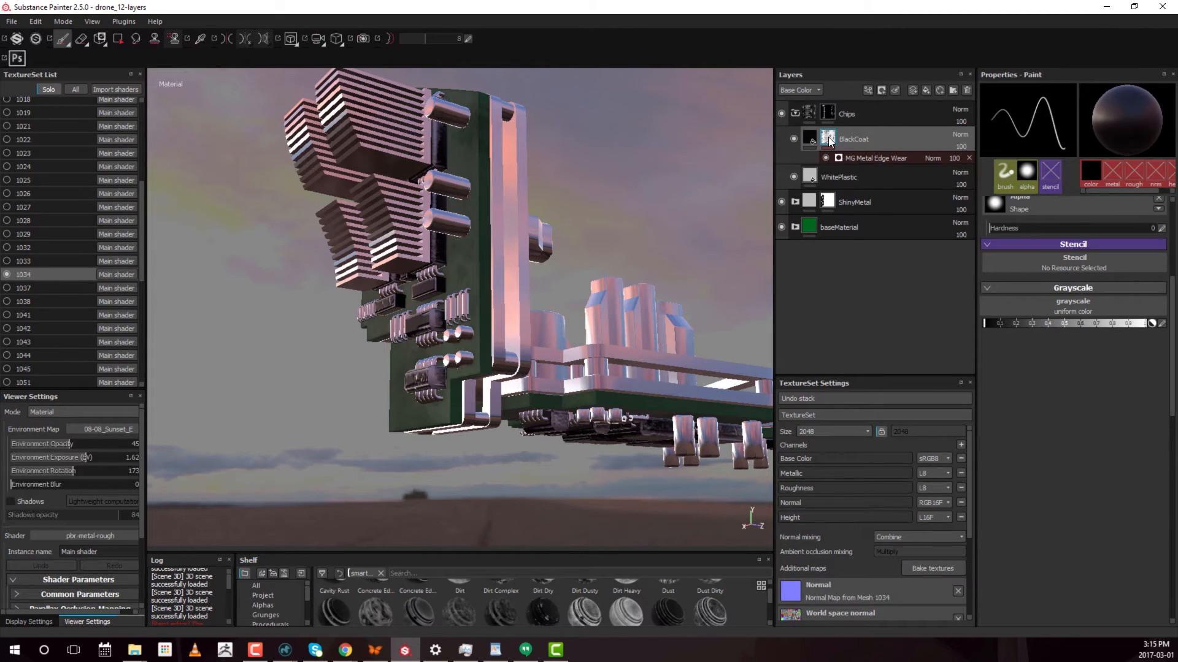
pyautogui.click(877, 158)
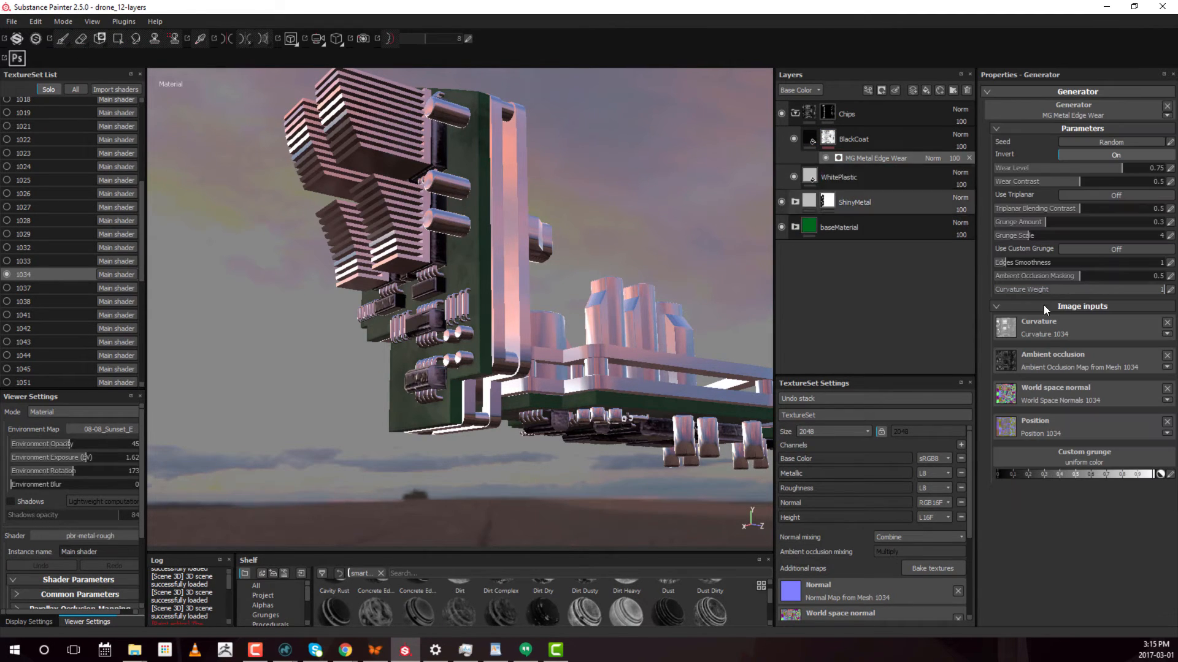
pyautogui.moveTo(1091, 296); pyautogui.dragTo(1051, 292)
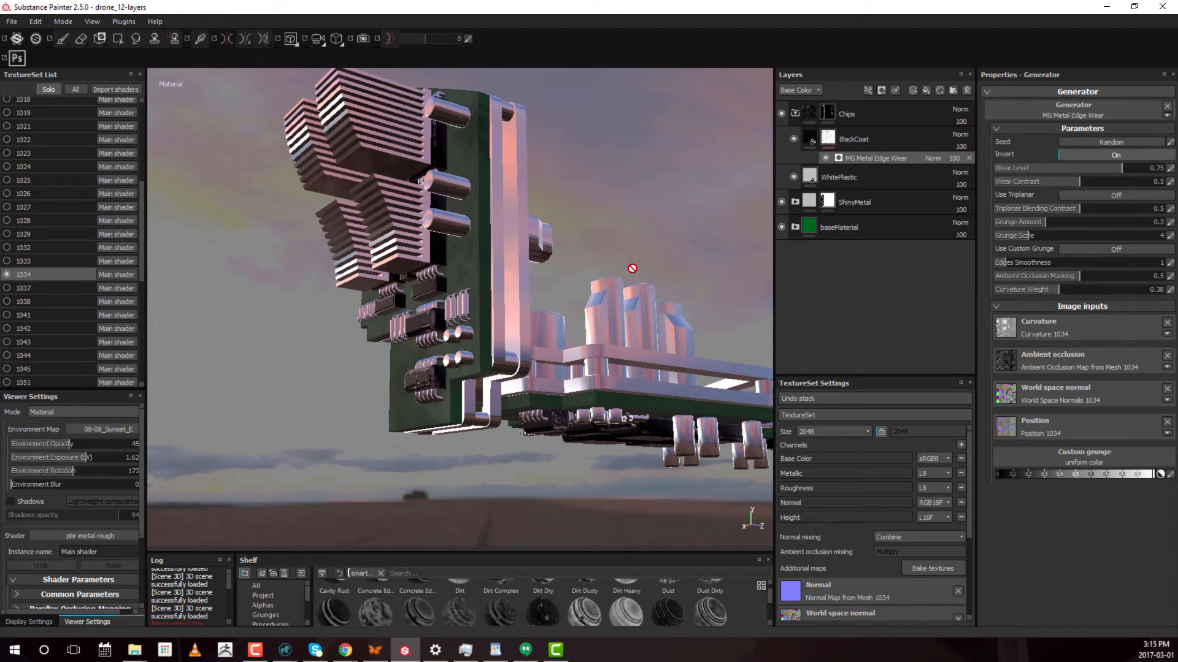
pyautogui.moveTo(638, 266)
pyautogui.keyDown('alt'); pyautogui.mouseDown()
pyautogui.moveTo(599, 274)
pyautogui.moveTo(609, 279)
pyautogui.mouseUp(); pyautogui.keyUp('alt')
# Step: Add a roughness-only fill layer above BlackCoat, set its roughness to about 0.6 and give it a black mask
pyautogui.click(894, 142)
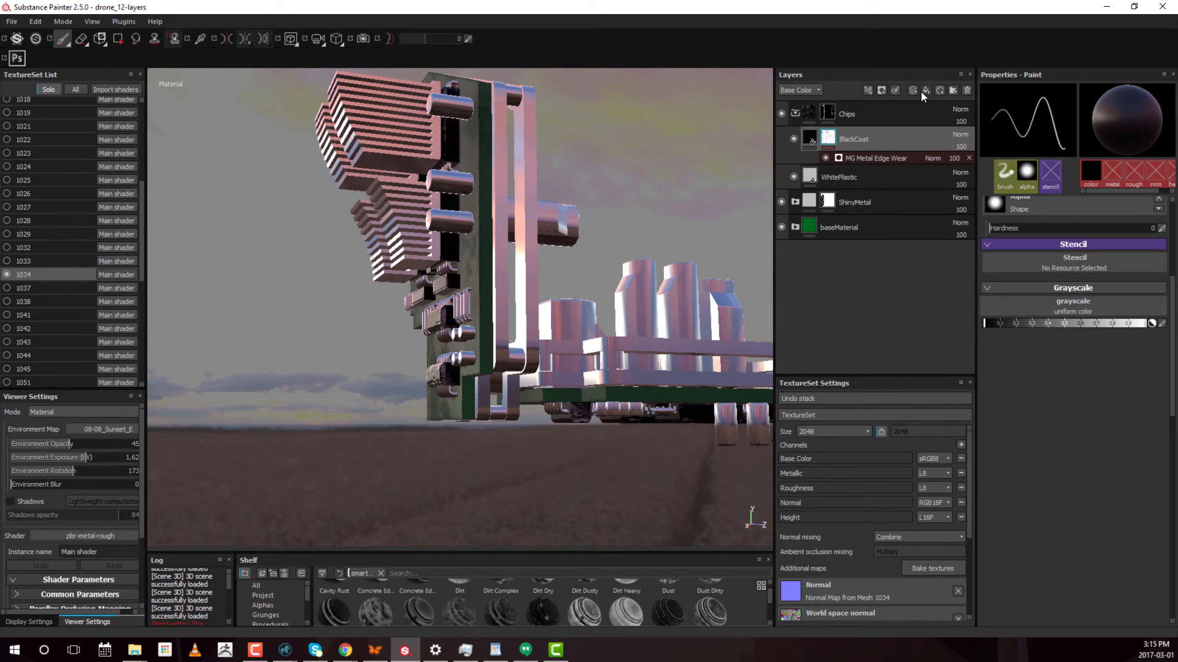
pyautogui.click(923, 91)
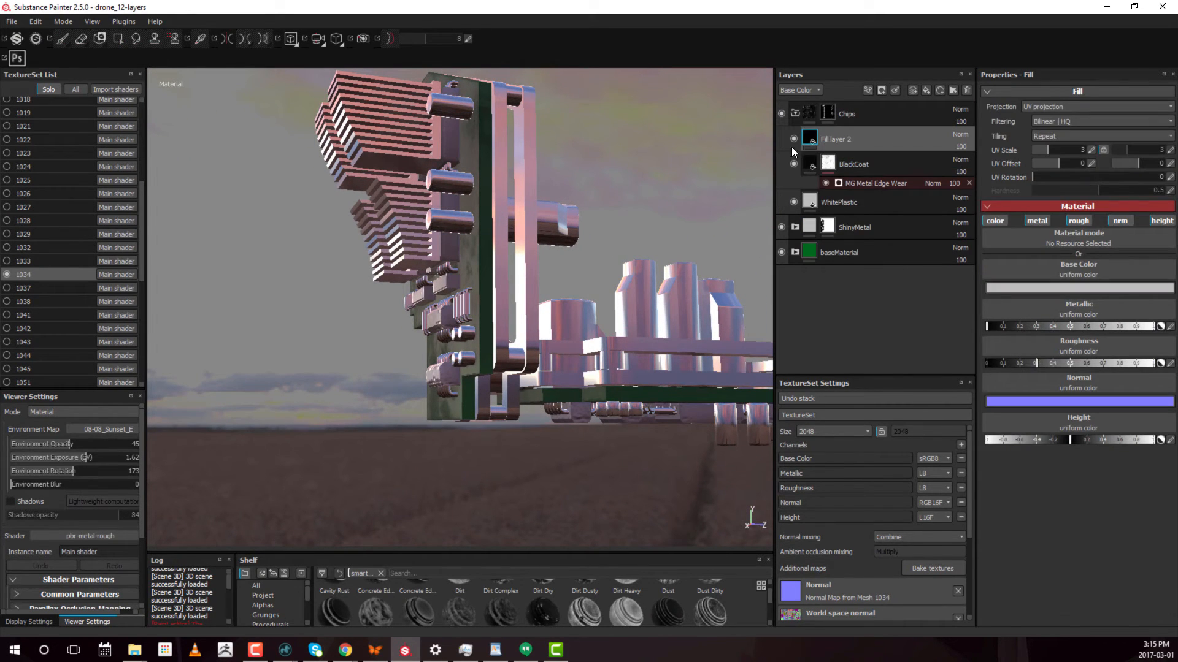
pyautogui.click(994, 220)
pyautogui.click(1038, 220)
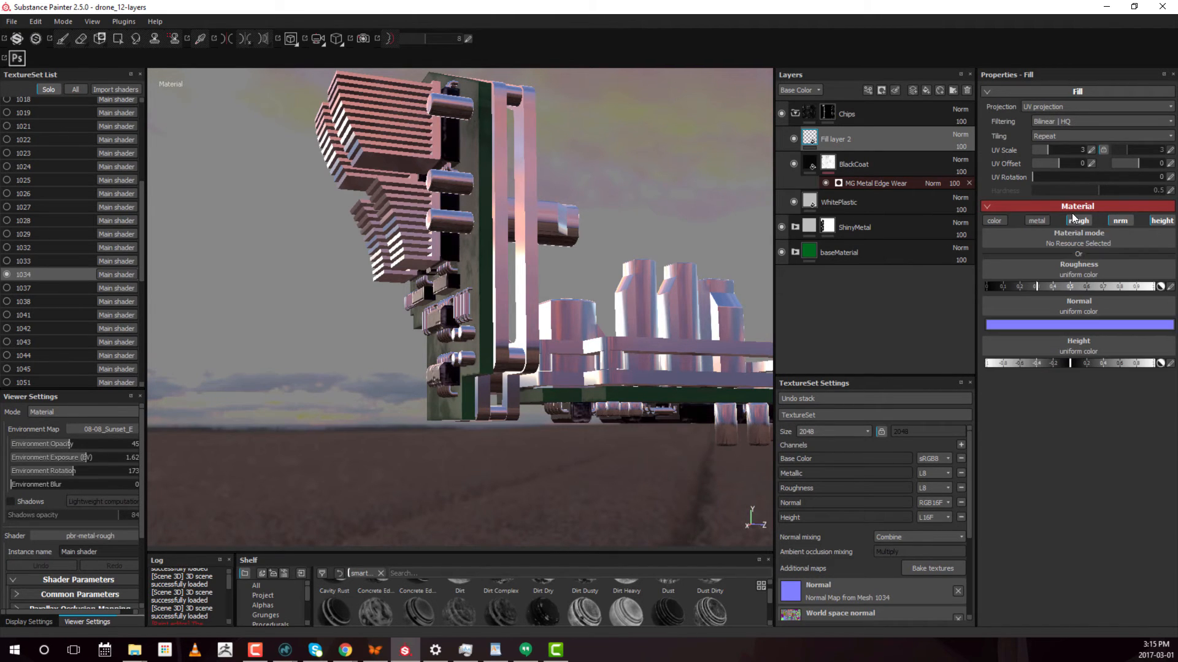
pyautogui.click(1118, 222)
pyautogui.click(1162, 220)
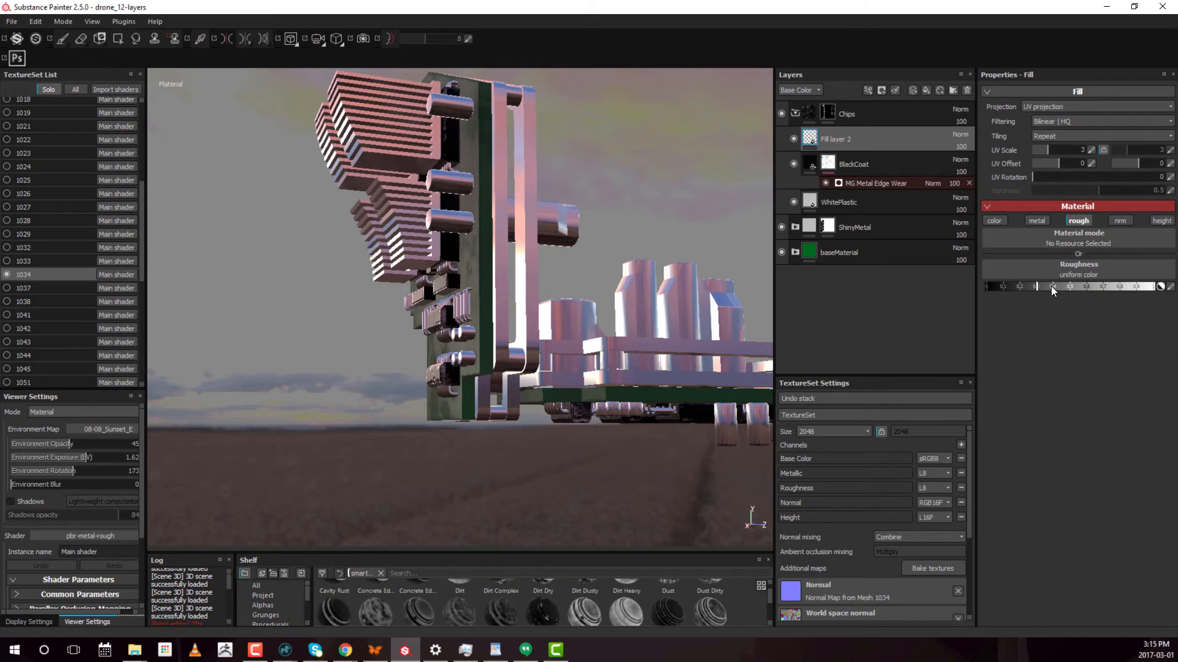
pyautogui.moveTo(1041, 286)
pyautogui.mouseDown()
pyautogui.moveTo(1106, 284)
pyautogui.moveTo(1070, 289)
pyautogui.moveTo(1092, 285)
pyautogui.mouseUp()
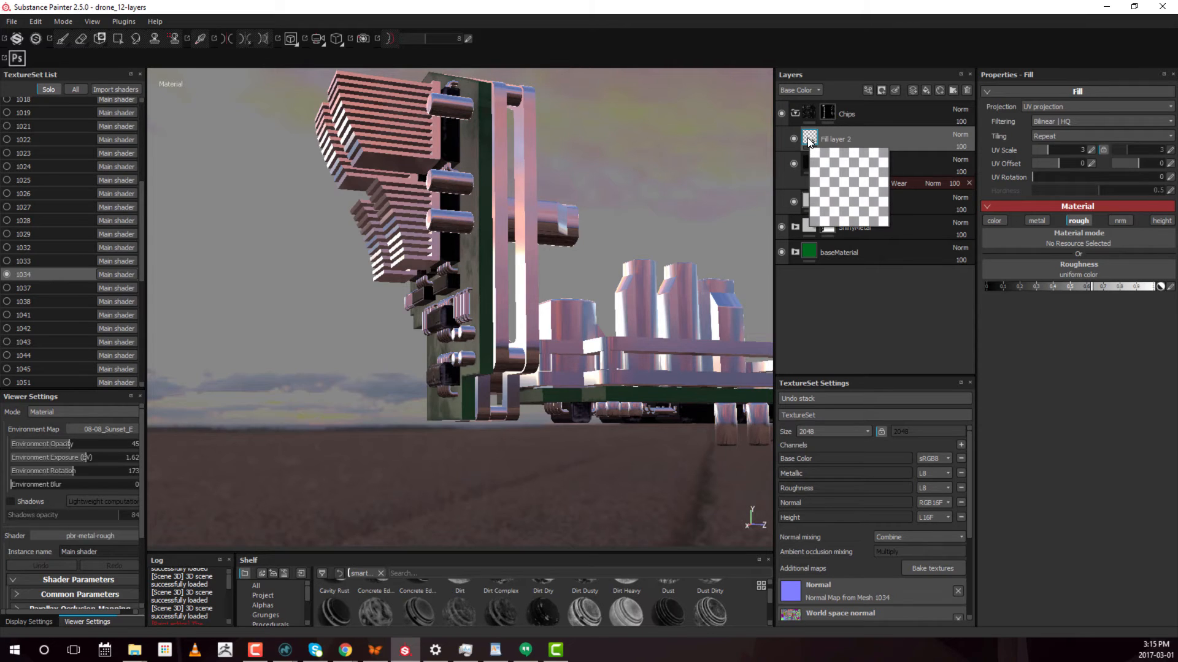
pyautogui.rightClick(809, 141)
pyautogui.click(844, 153)
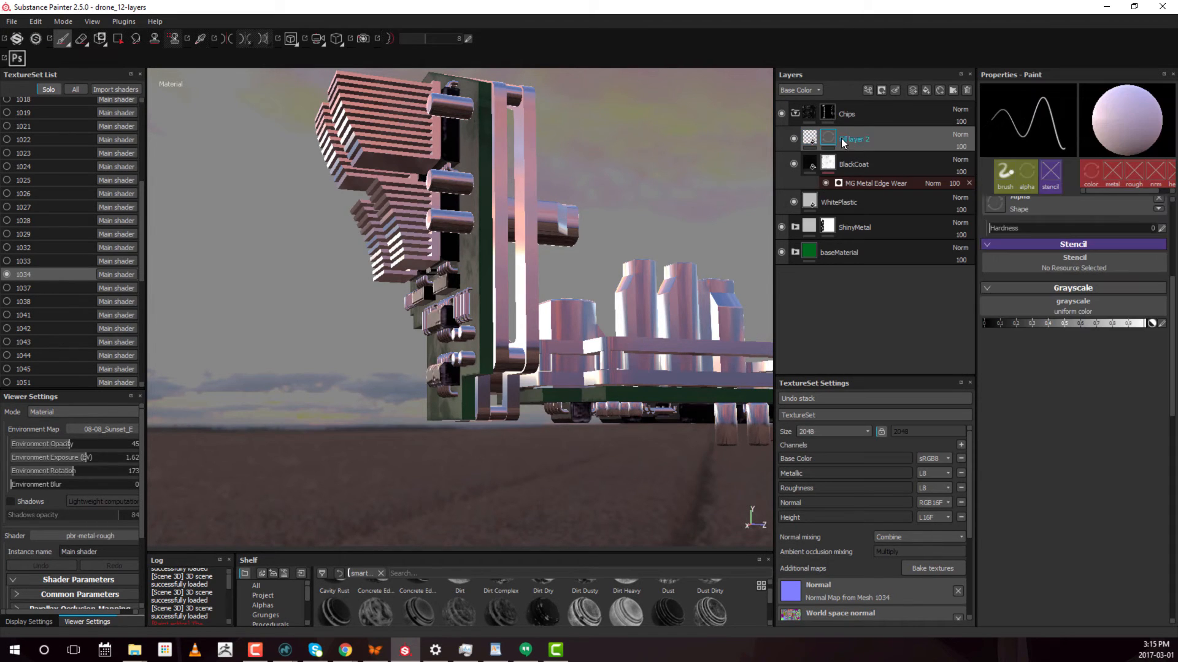
pyautogui.rightClick(832, 136)
pyautogui.click(906, 420)
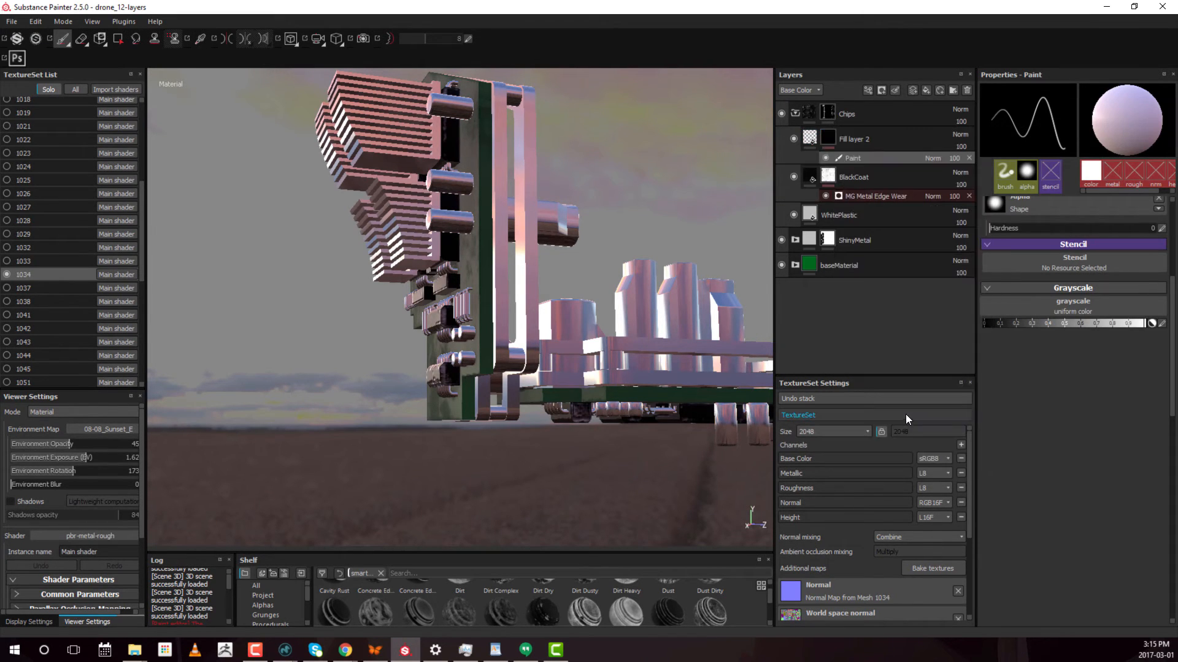
pyautogui.rightClick(863, 159)
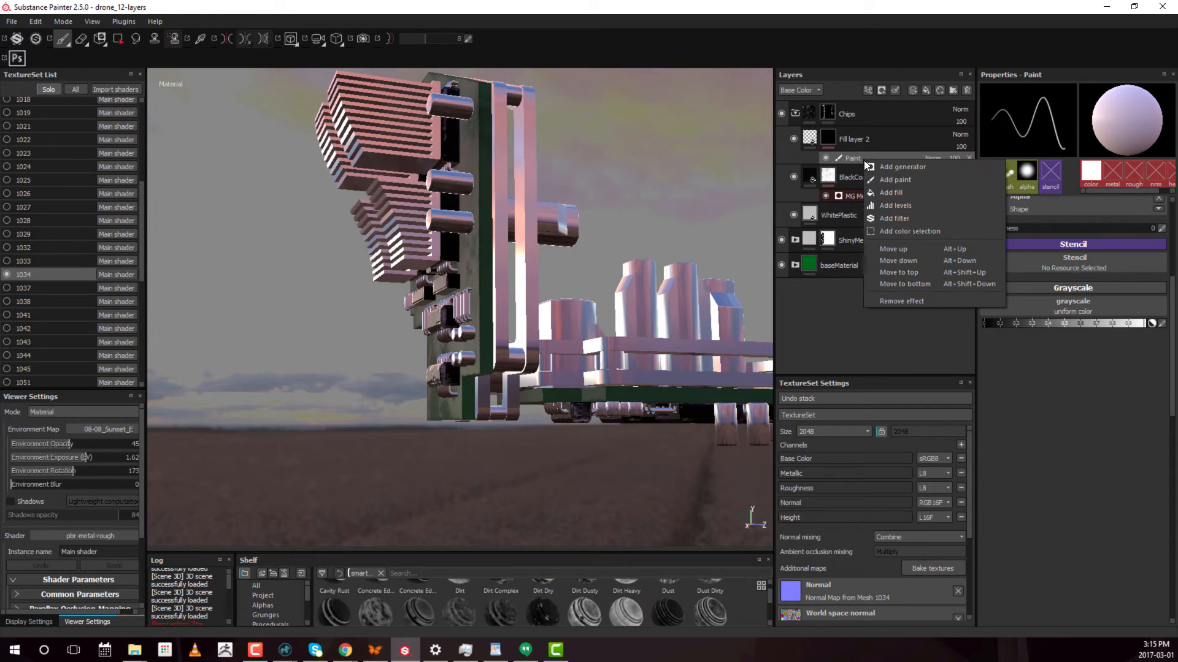
pyautogui.click(912, 304)
# Step: Add an MG Dirt generator to the mask of Fill layer 2
pyautogui.rightClick(828, 136)
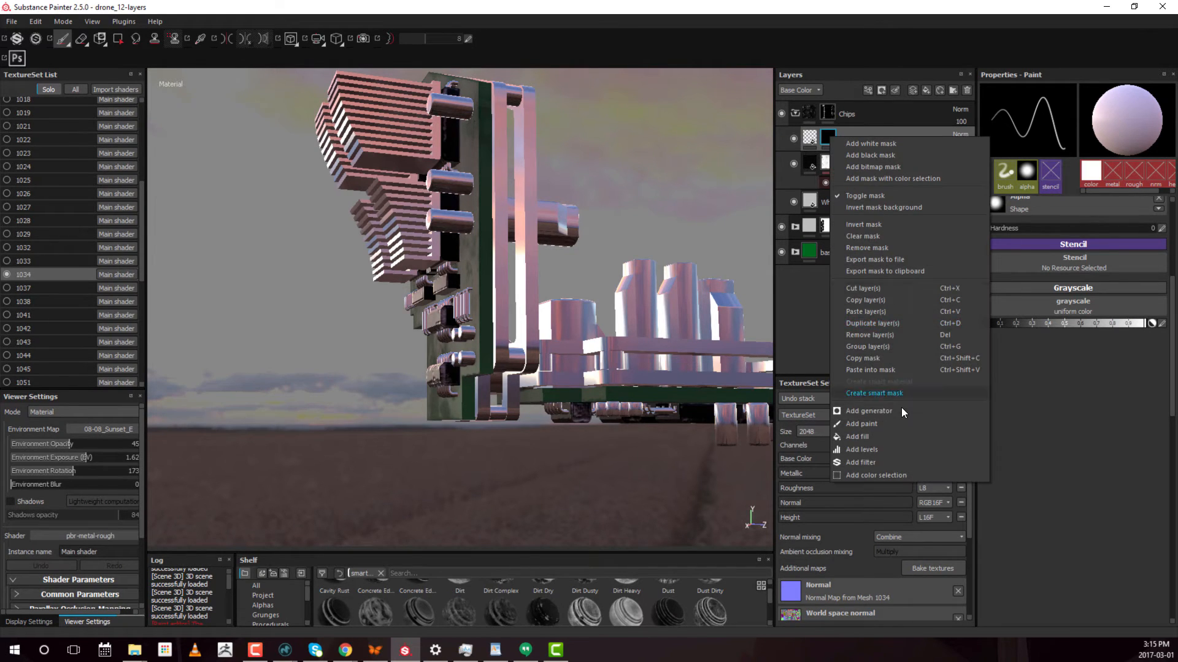
pyautogui.click(900, 411)
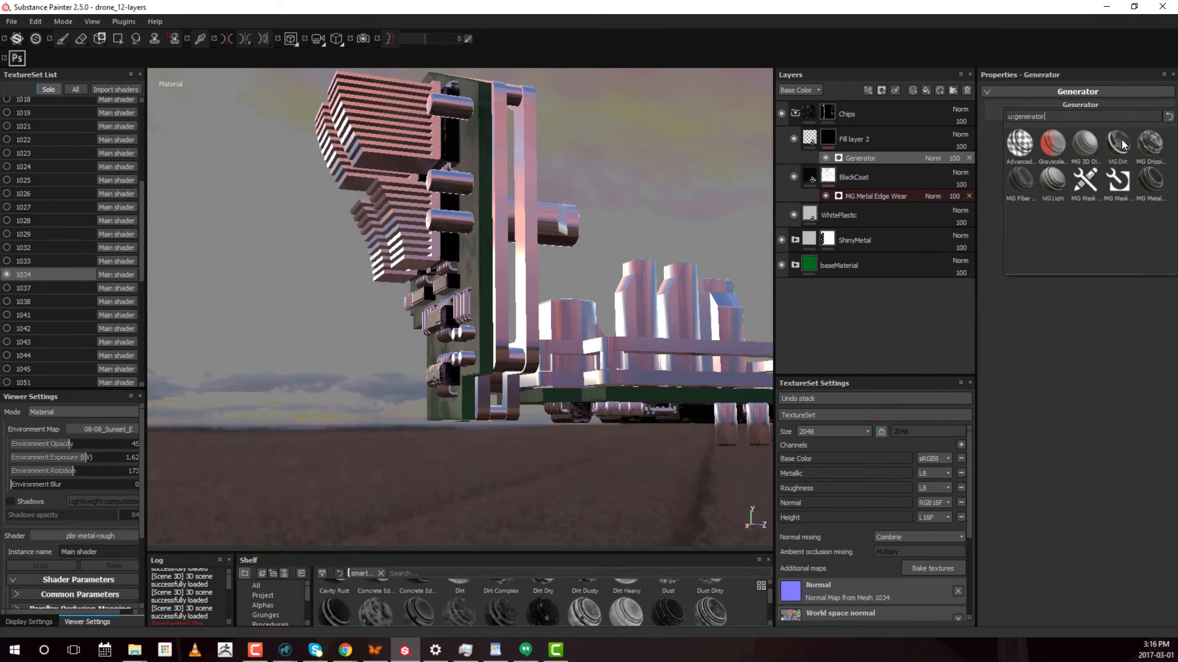
pyautogui.click(1122, 139)
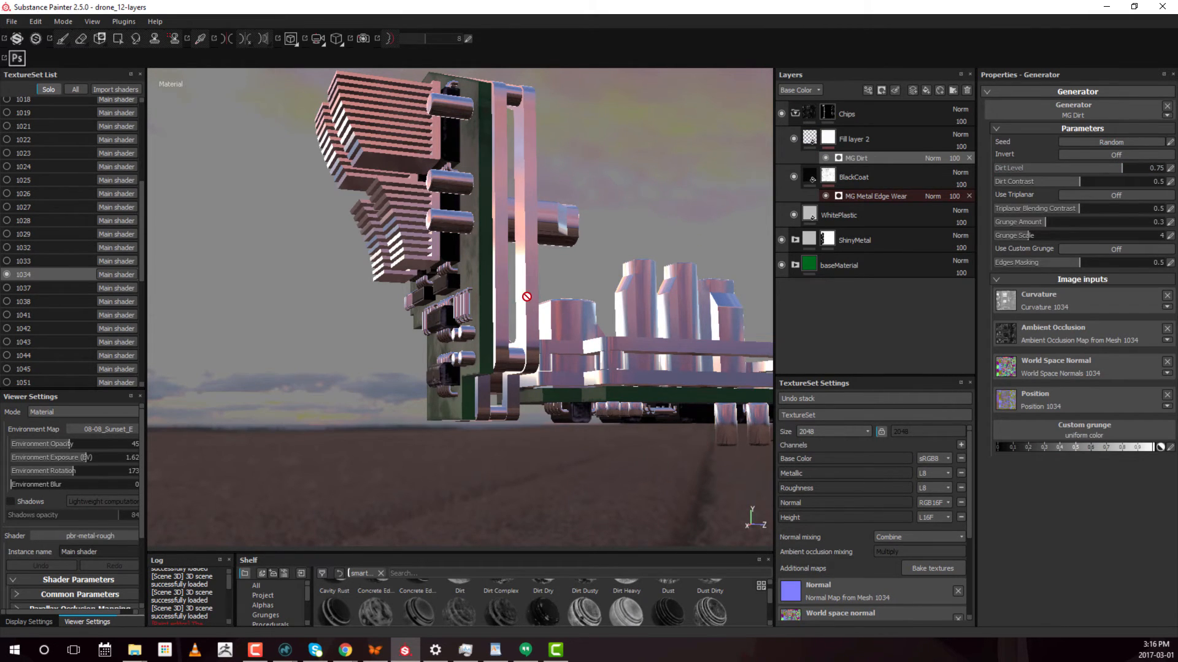
# Step: Set the MG Dirt generator's Edges Masking to 0.62, Dirt Level to 0.23 and Dirt Contrast to 0.39
pyautogui.keyDown('alt'); pyautogui.moveTo(527, 296); pyautogui.dragTo(565, 300); pyautogui.keyUp('alt')
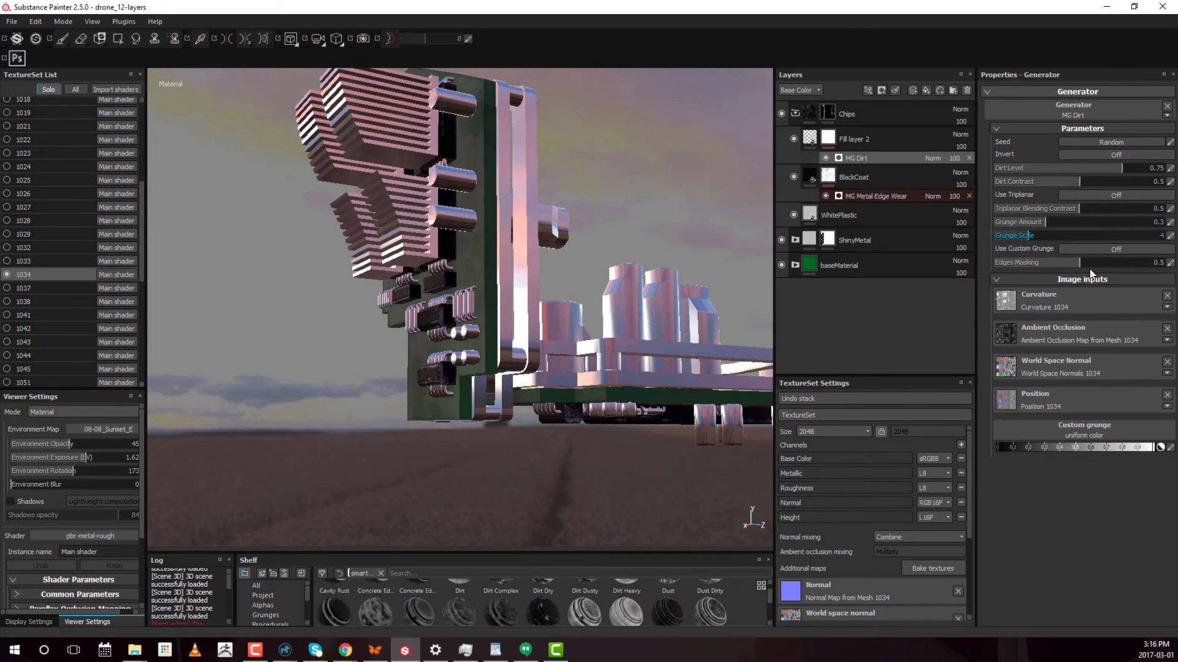
pyautogui.moveTo(1089, 267)
pyautogui.mouseDown()
pyautogui.moveTo(1051, 266)
pyautogui.moveTo(1134, 257)
pyautogui.moveTo(969, 259)
pyautogui.moveTo(1099, 248)
pyautogui.mouseUp()
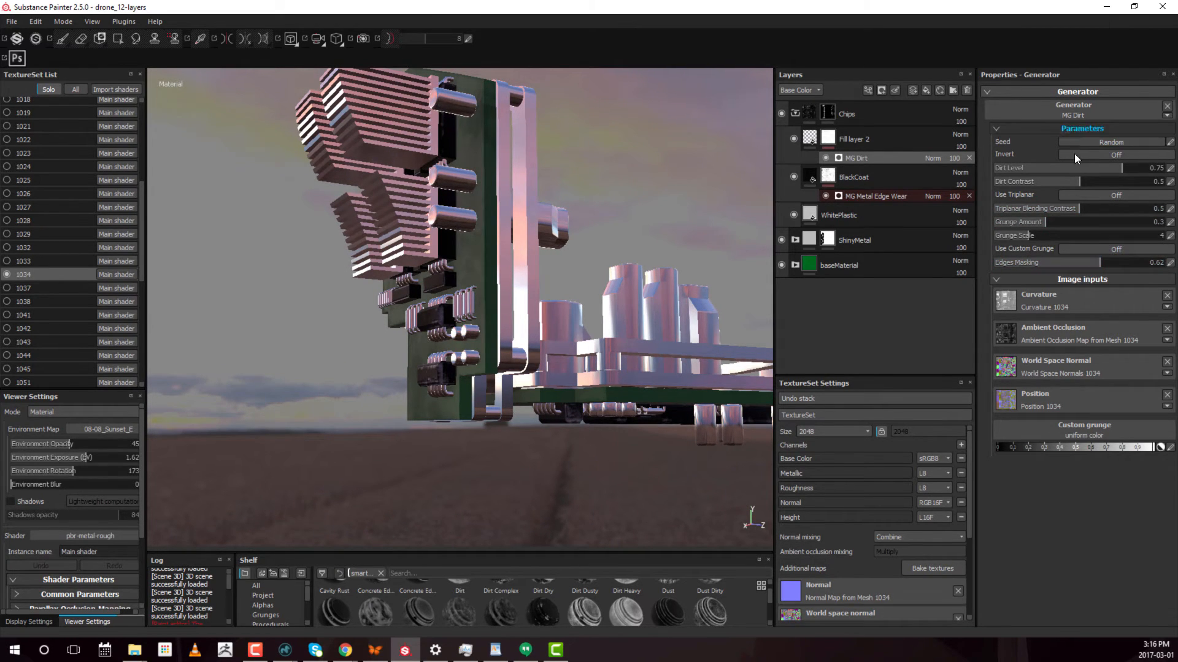
pyautogui.moveTo(1080, 181); pyautogui.dragTo(1034, 175)
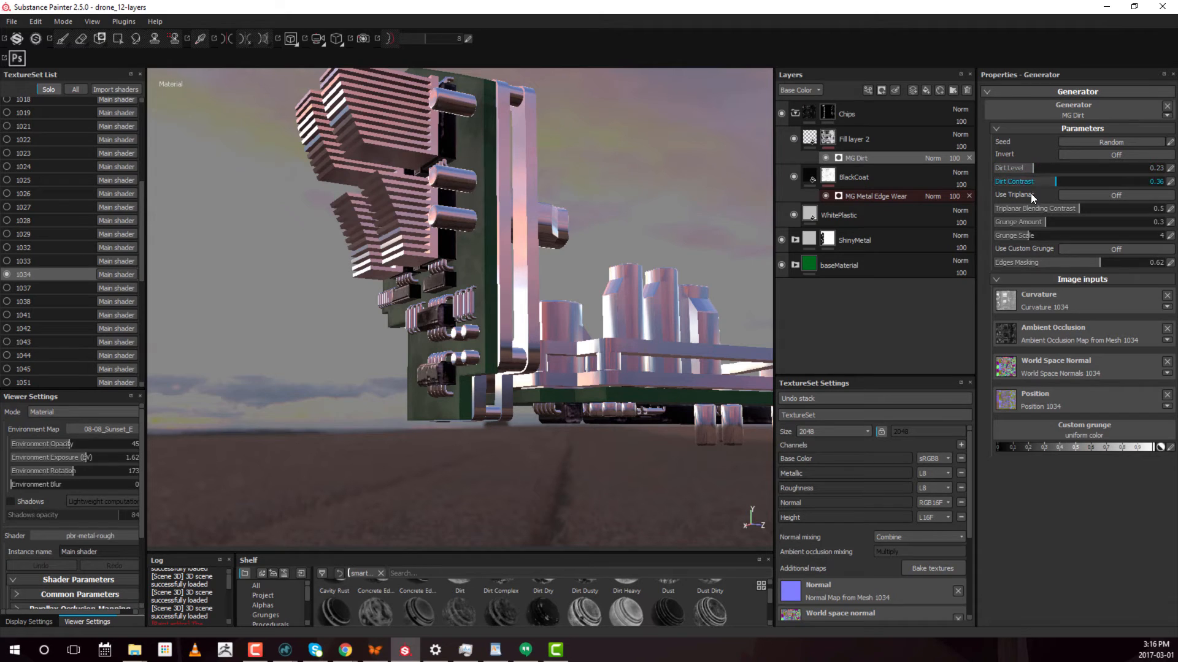
pyautogui.moveTo(1120, 179); pyautogui.dragTo(1038, 174)
pyautogui.keyDown('alt'); pyautogui.moveTo(609, 353); pyautogui.dragTo(398, 336); pyautogui.keyUp('alt')
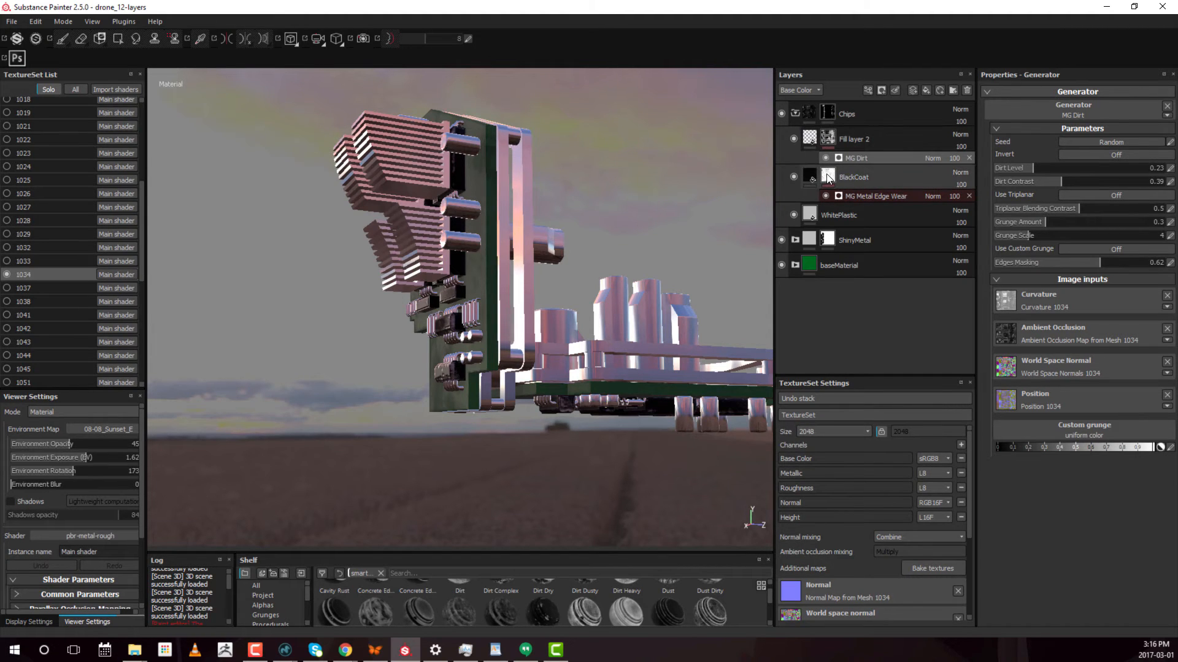
# Step: Examine the options for the BlackCoat layer's edge wear effect and mask, including smart mask creation and mask copying and pasting
pyautogui.moveTo(828, 178)
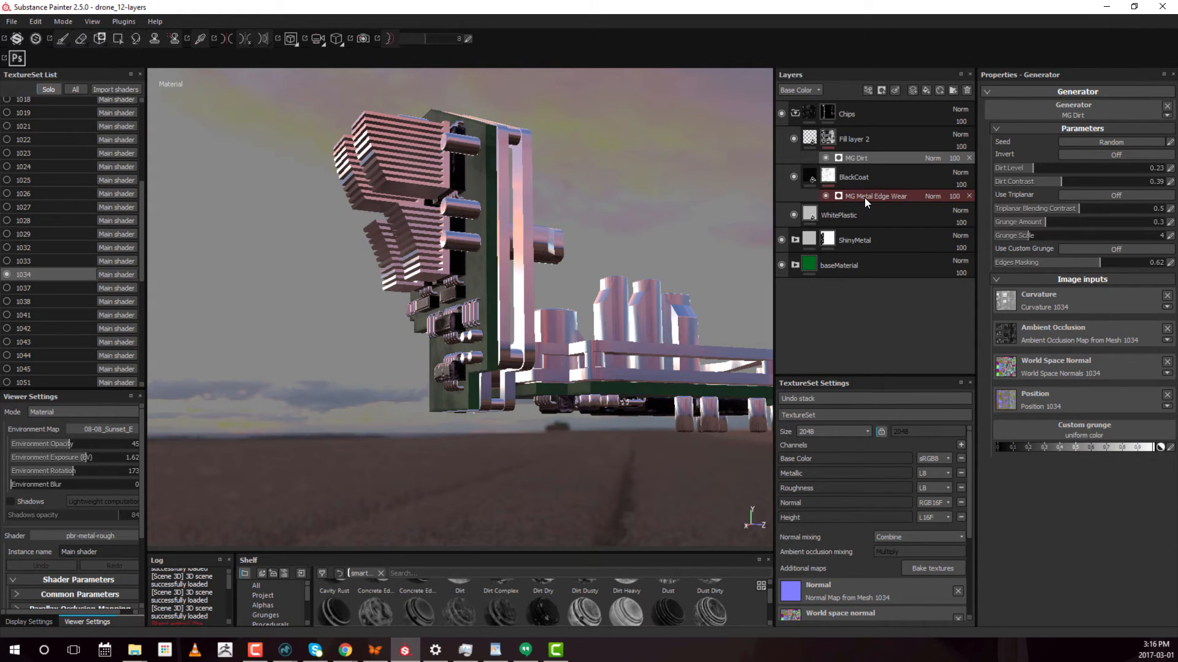
pyautogui.click(864, 196)
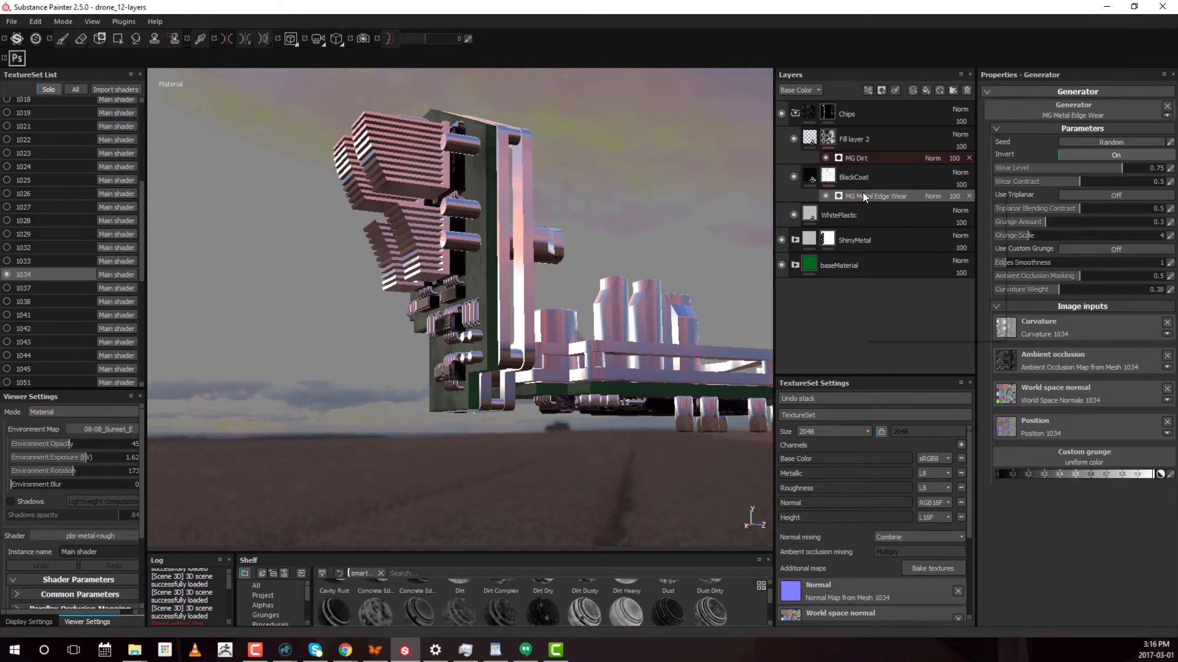
pyautogui.rightClick(864, 196)
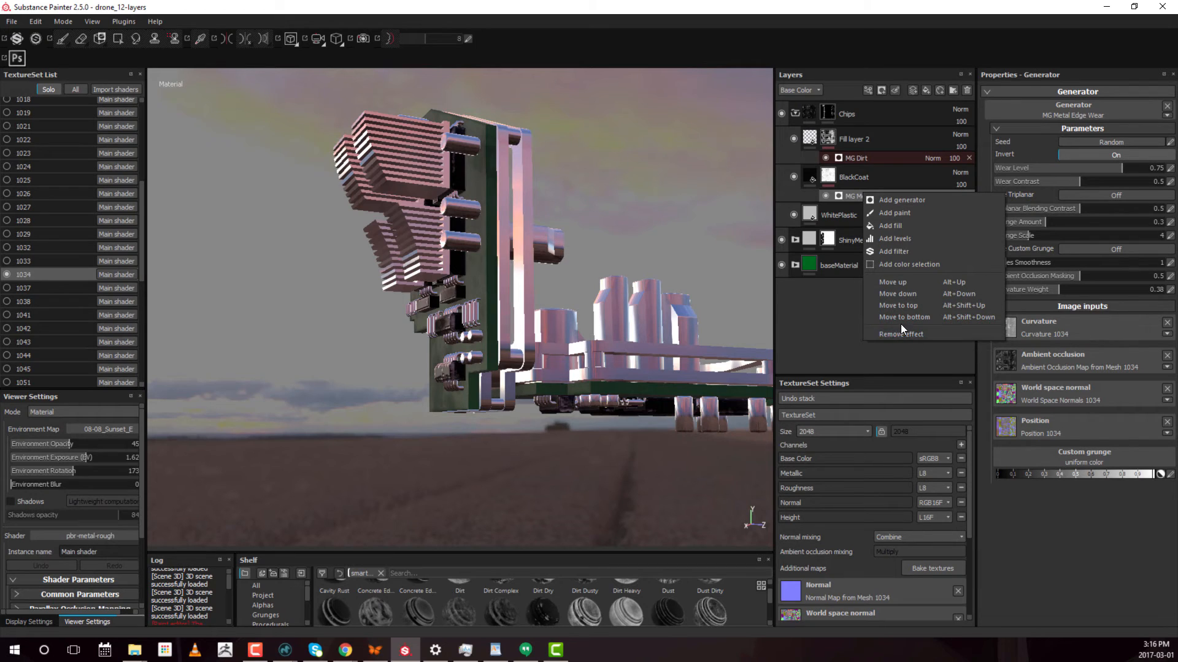
pyautogui.click(851, 194)
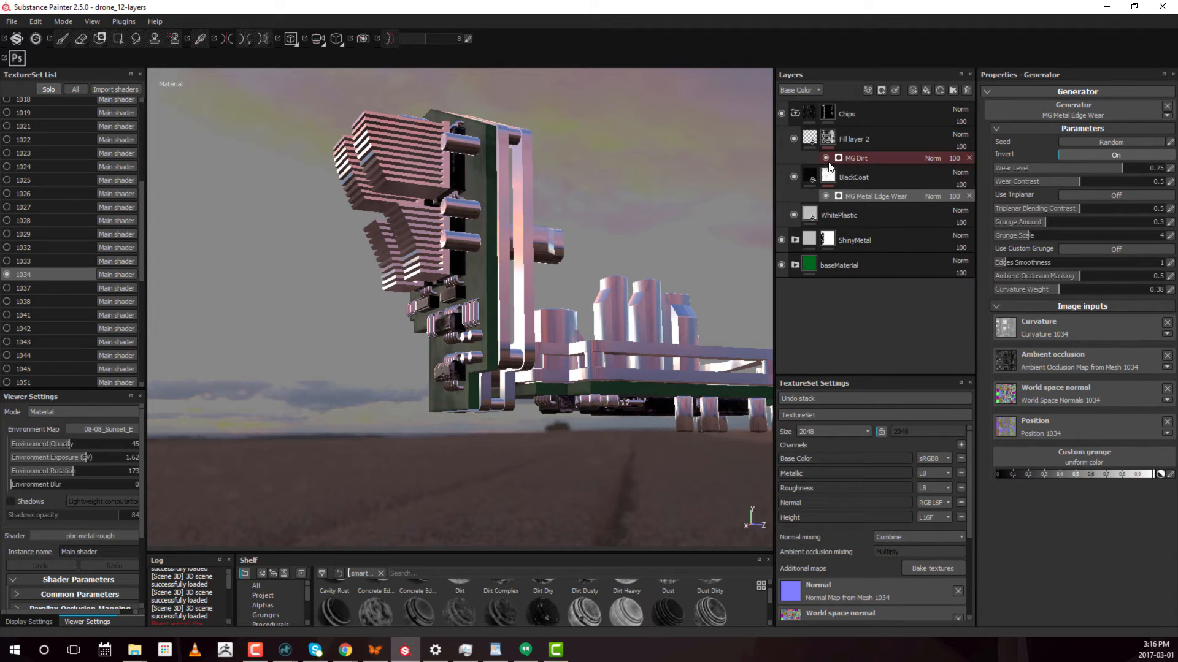
pyautogui.click(831, 180)
pyautogui.rightClick(830, 179)
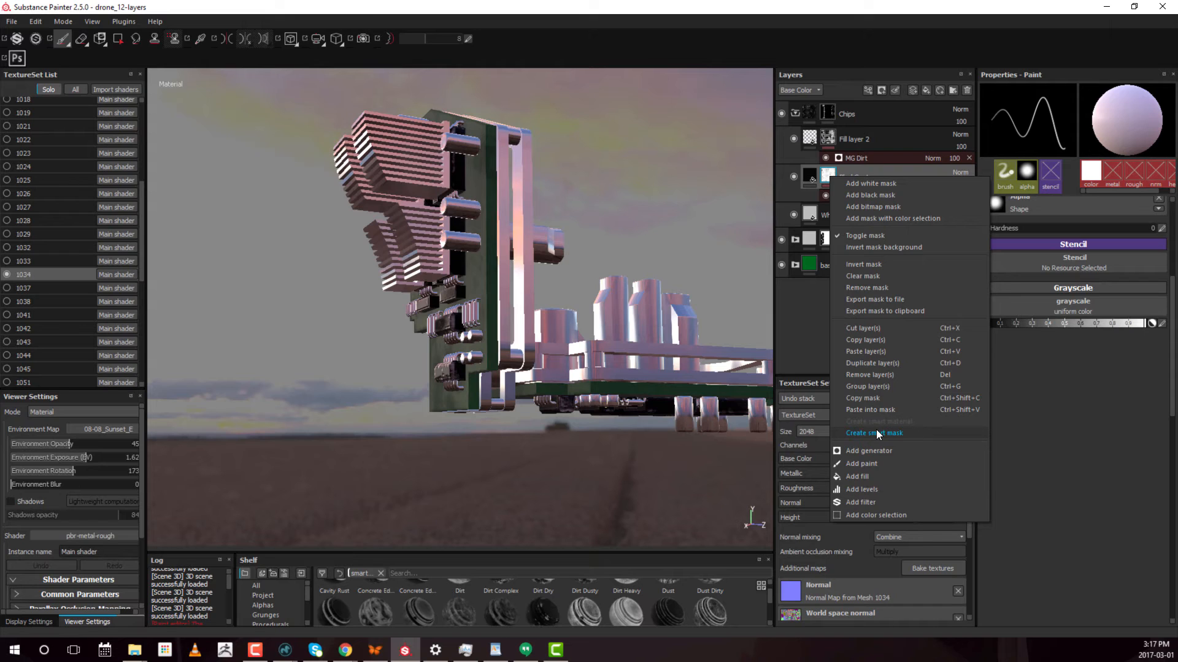
pyautogui.click(794, 325)
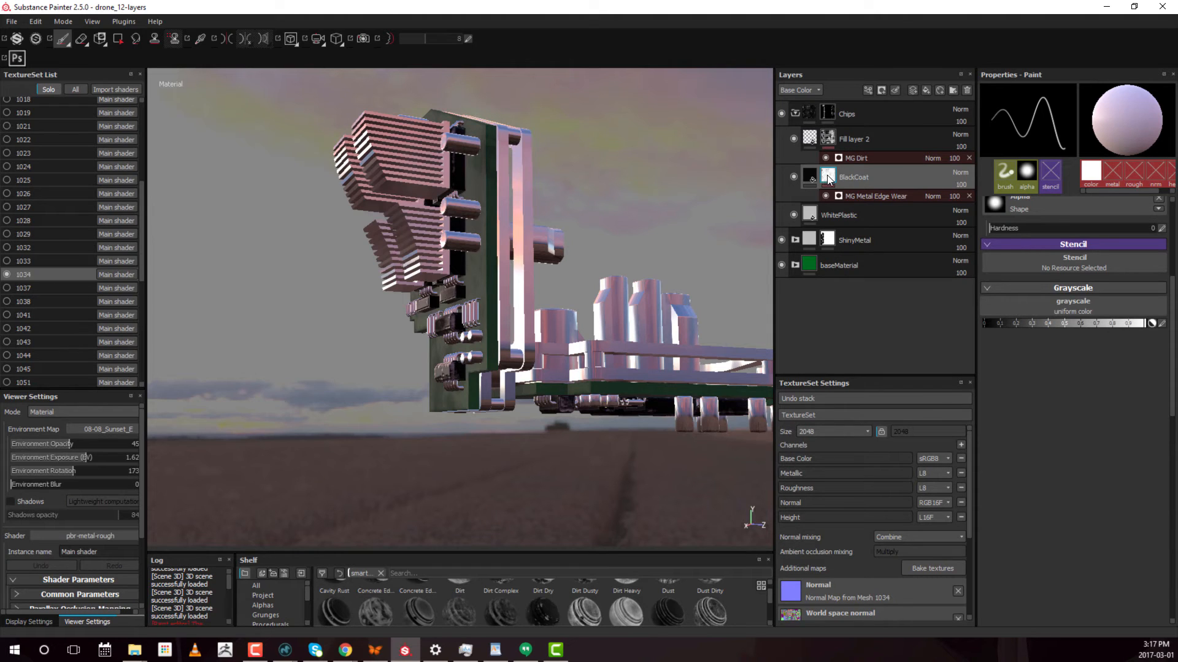
pyautogui.moveTo(828, 179)
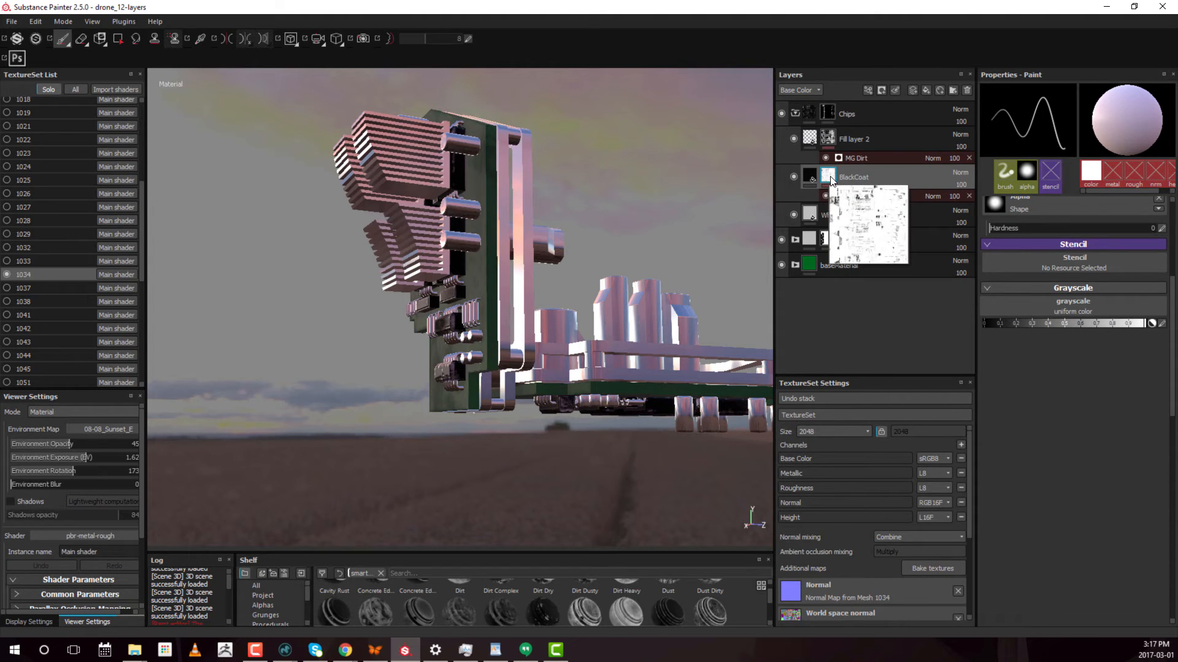
pyautogui.rightClick(830, 170)
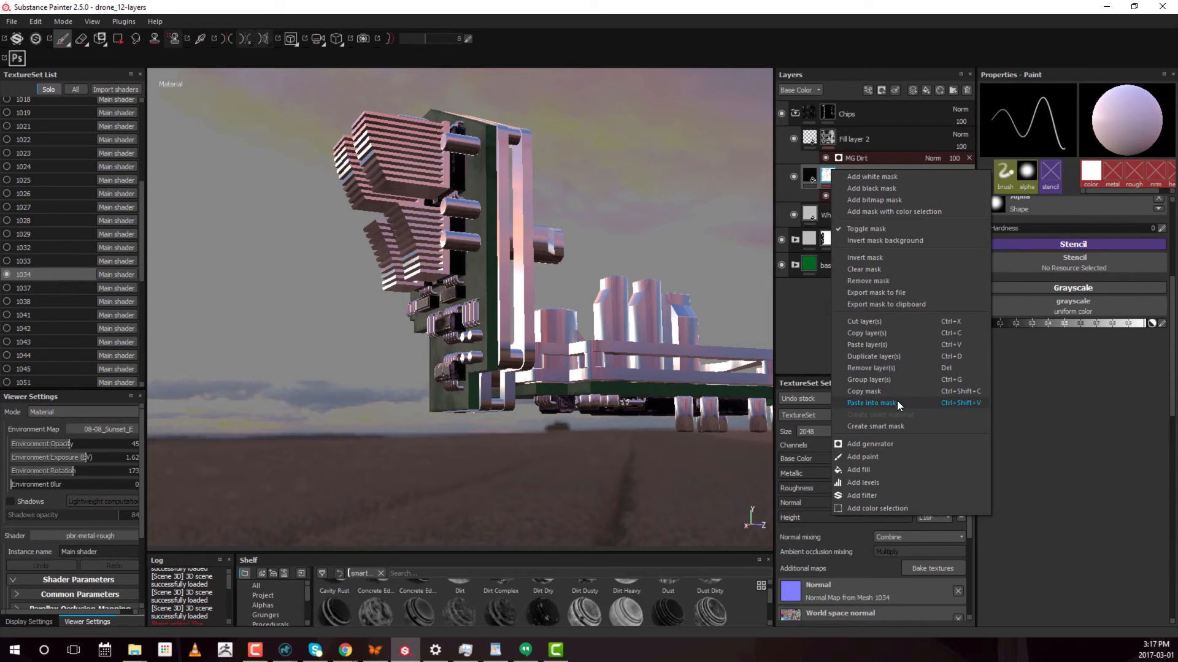
pyautogui.click(869, 400)
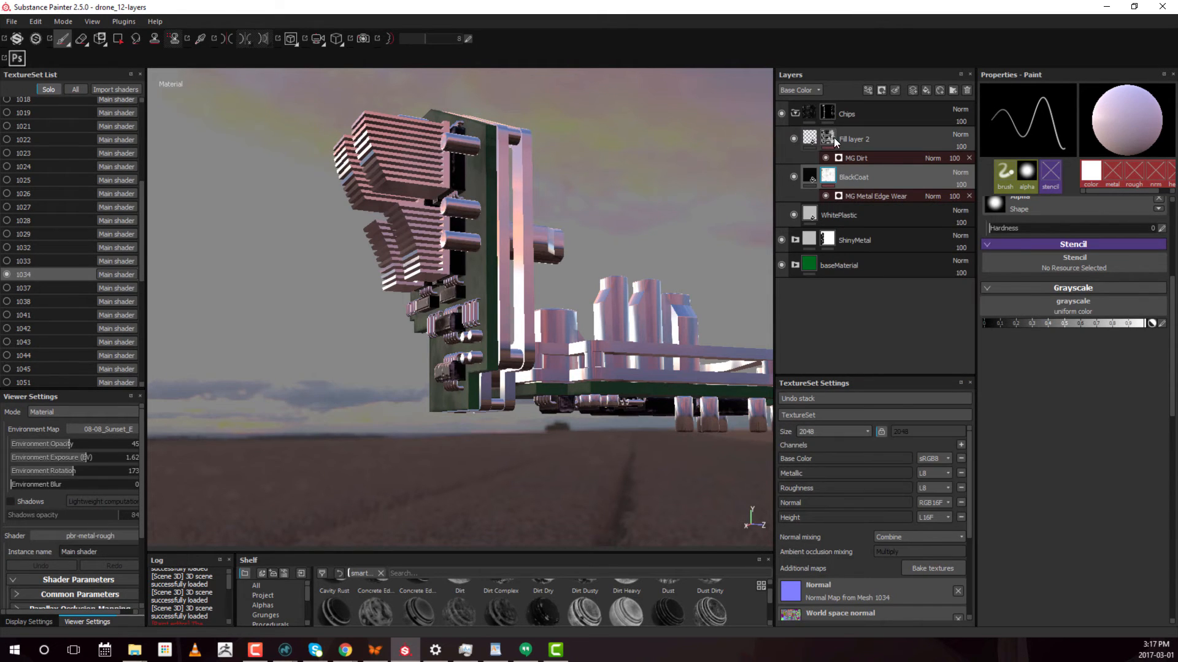
# Step: Rename Fill layer 2 to "dirt" and try Paste into mask on its mask
pyautogui.click(831, 135)
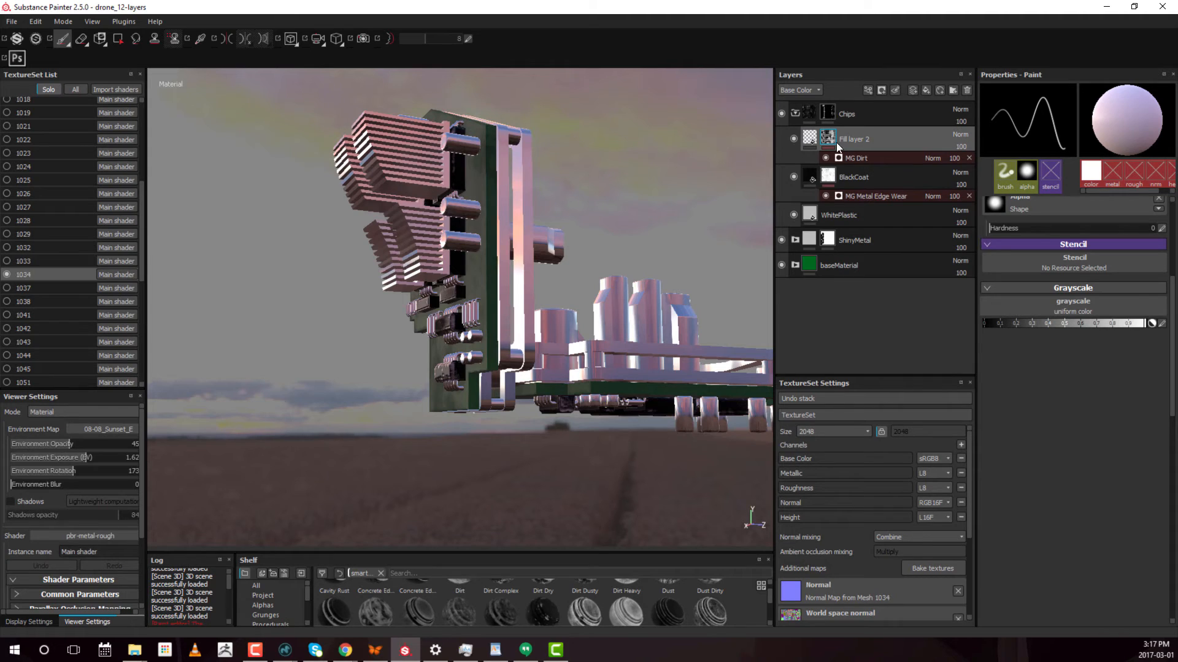
pyautogui.doubleClick(862, 138)
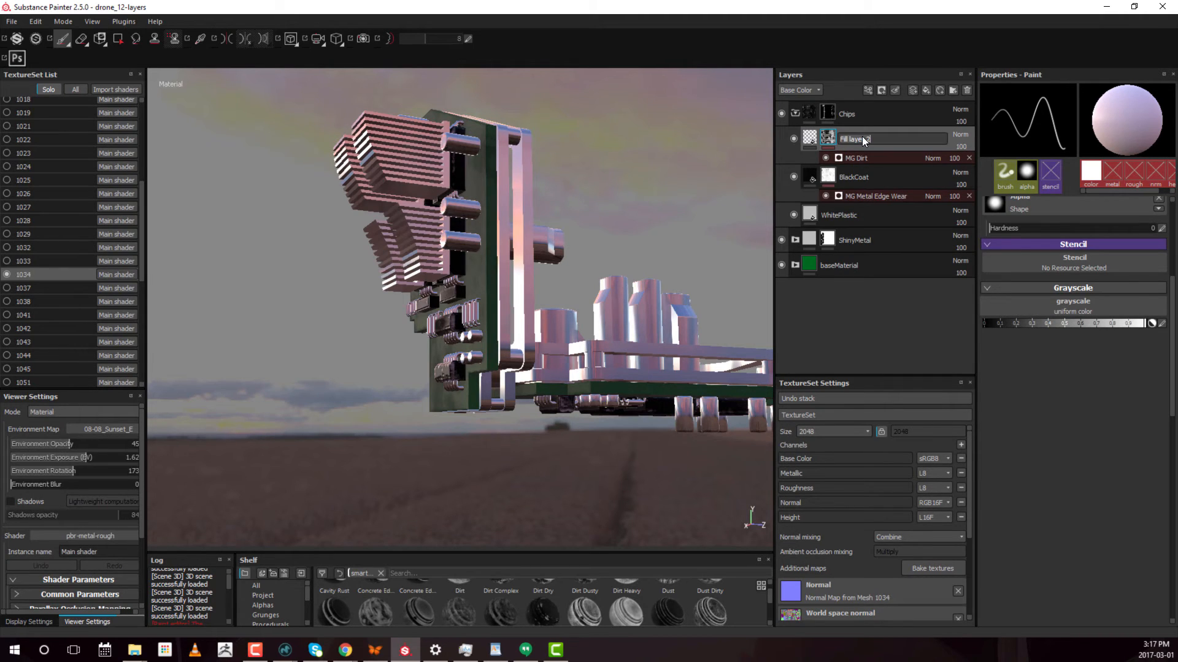
pyautogui.press('Return')
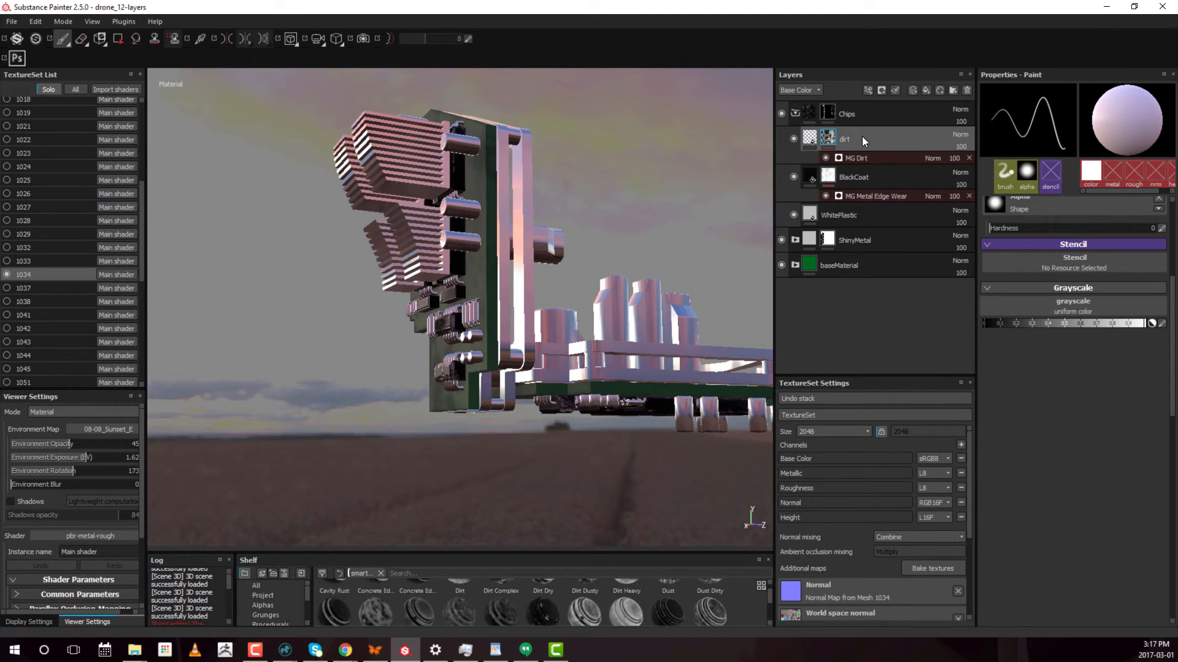
pyautogui.rightClick(827, 137)
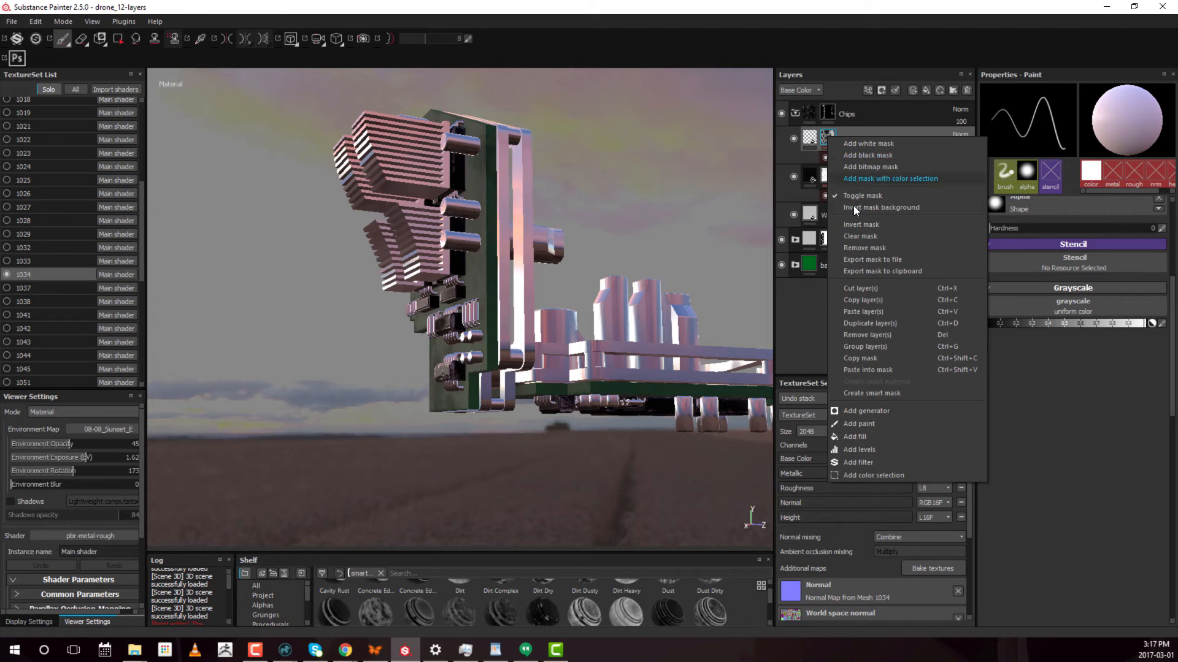
pyautogui.click(871, 368)
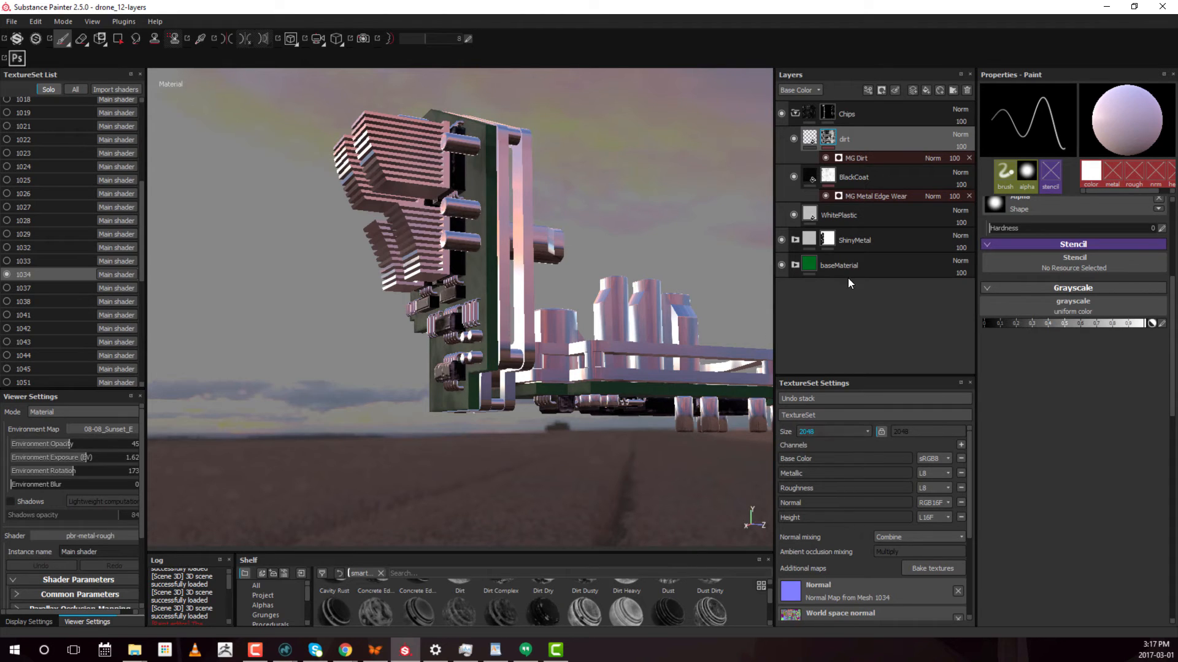
# Step: Reuse the BlackCoat layer's MG Metal Edge Wear effect in the dirt layer's mask, placing it above MG Dirt
pyautogui.click(829, 178)
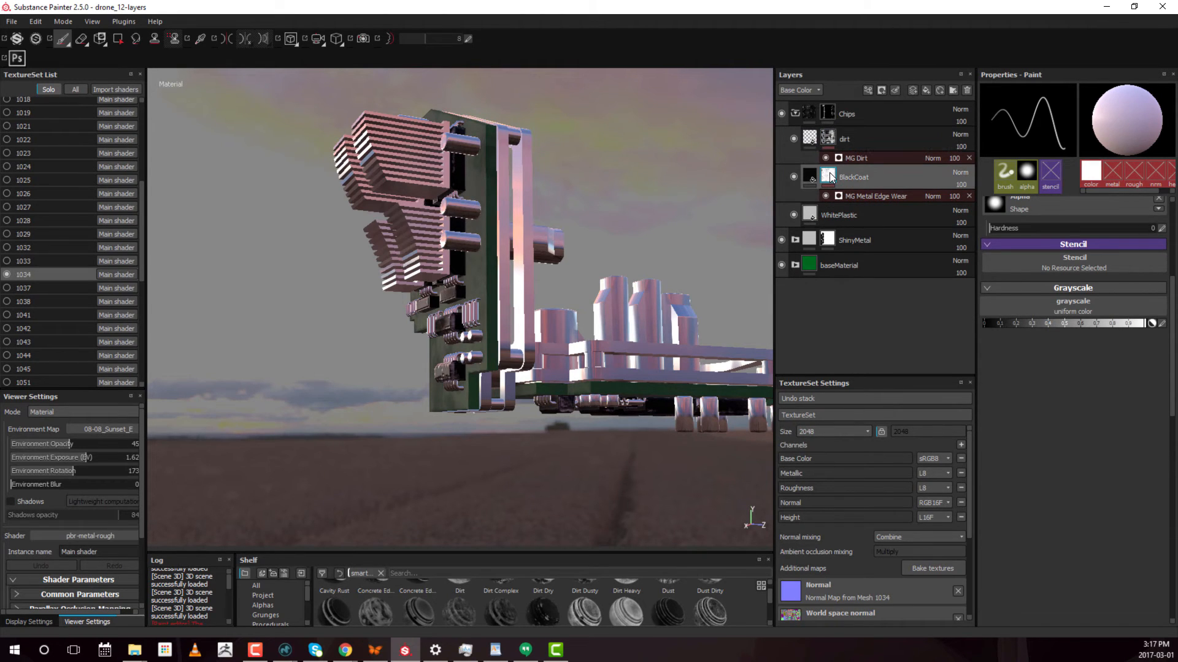
pyautogui.rightClick(831, 177)
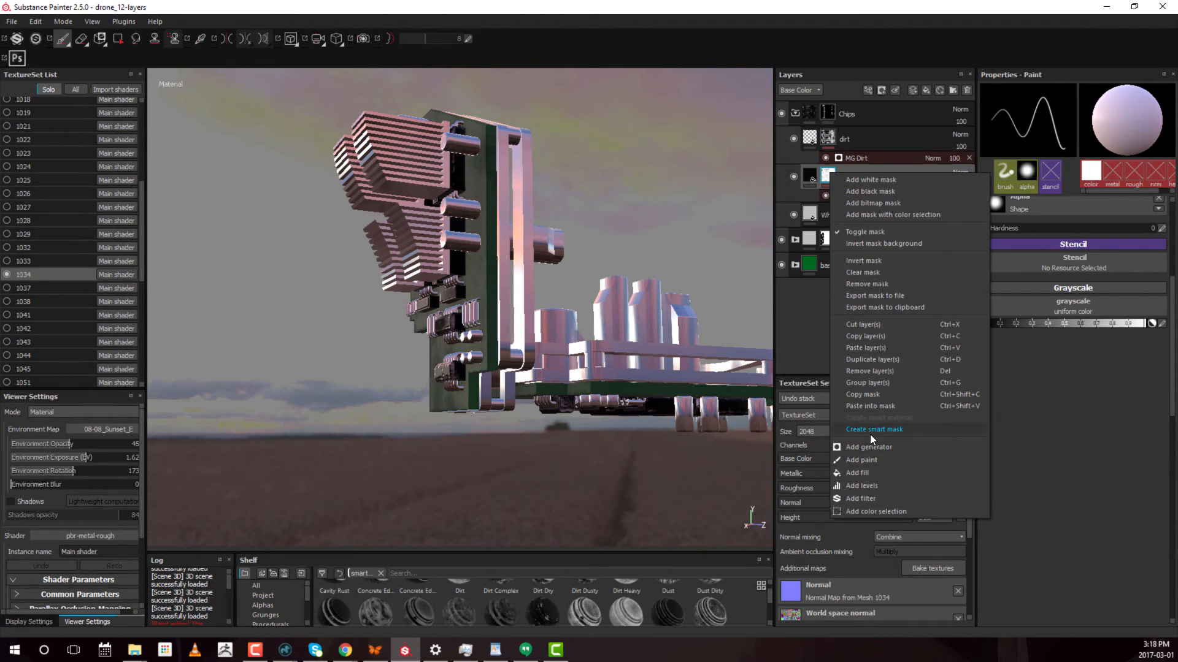
pyautogui.click(656, 571)
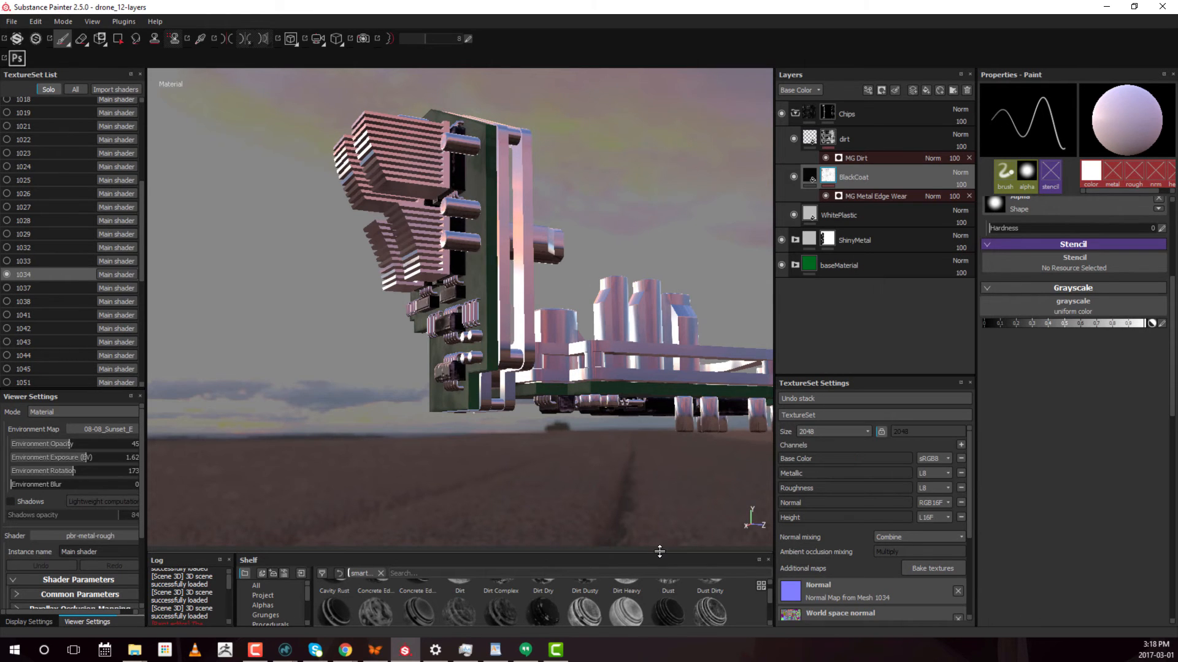
pyautogui.moveTo(660, 533); pyautogui.dragTo(657, 473)
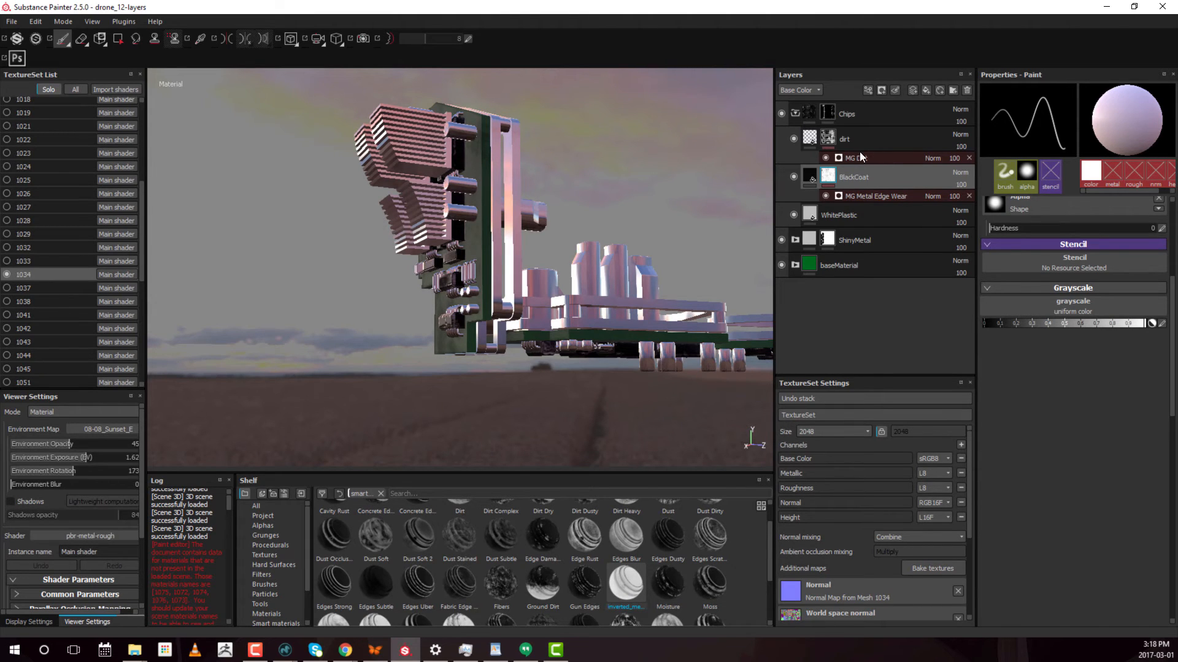
pyautogui.moveTo(860, 157); pyautogui.dragTo(856, 154)
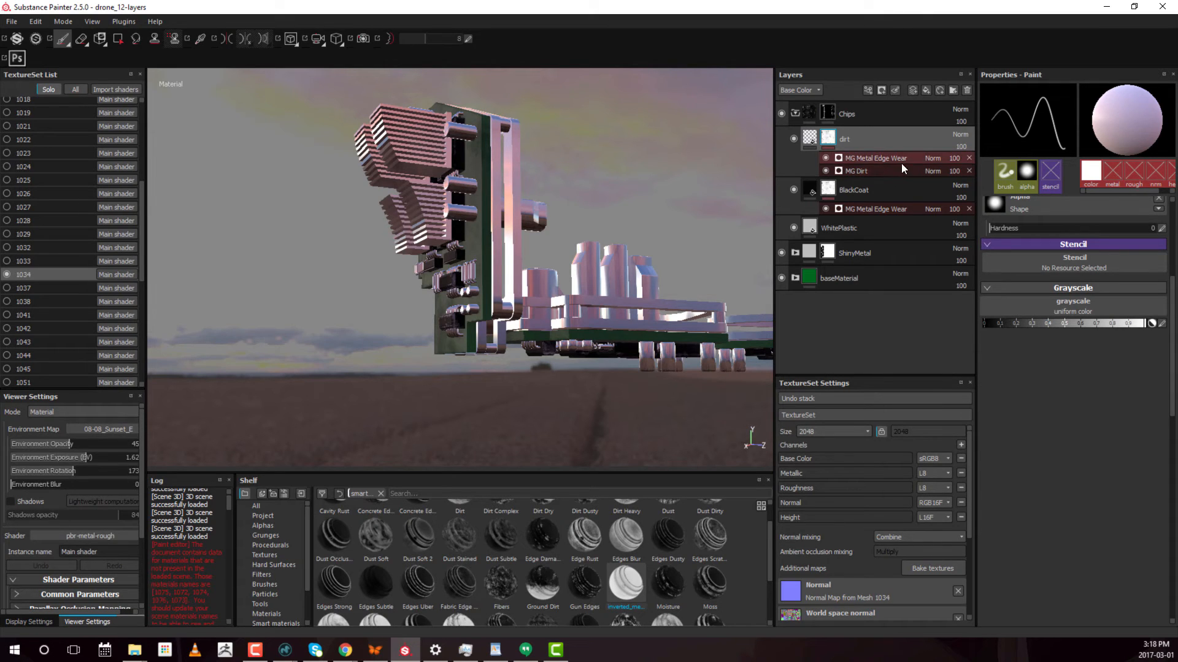
# Step: Set the blending mode of MG Metal Edge Wear in the dirt mask to Screen and its opacity to 94
pyautogui.click(933, 158)
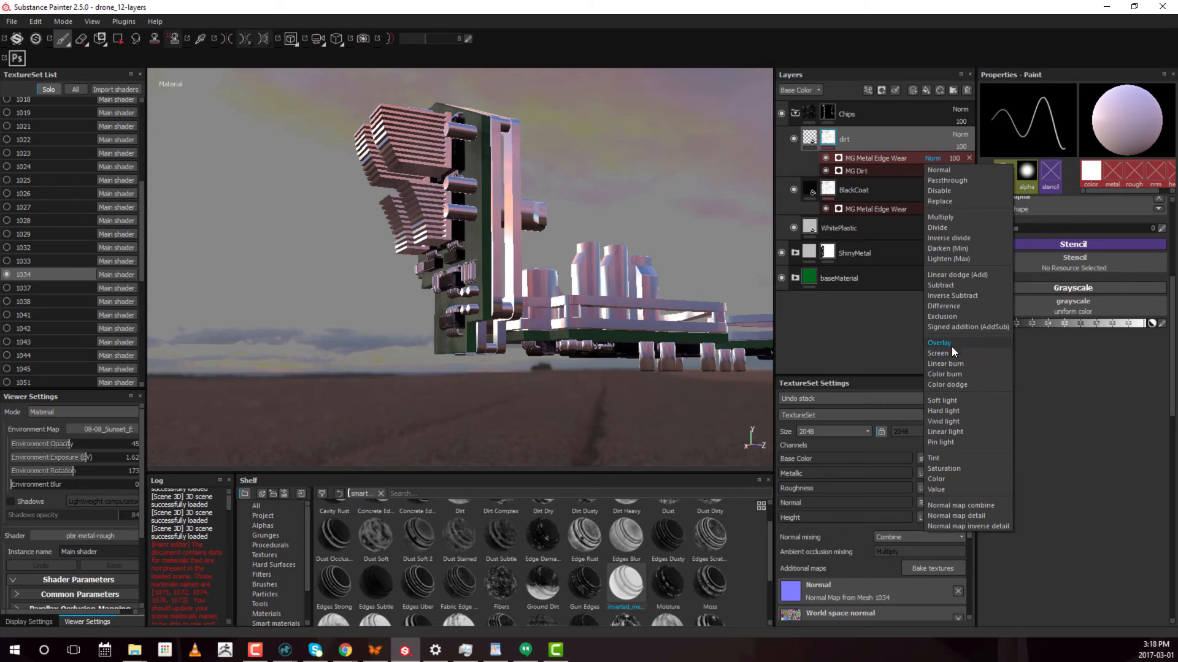
pyautogui.click(937, 354)
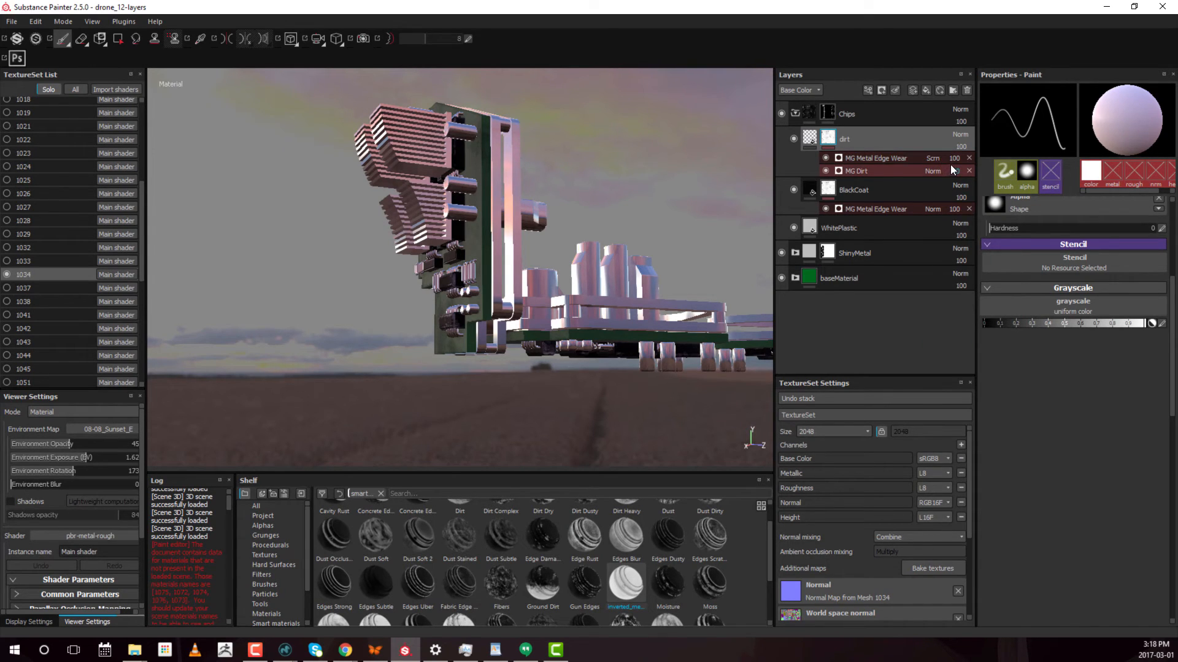
pyautogui.moveTo(962, 156); pyautogui.dragTo(975, 172)
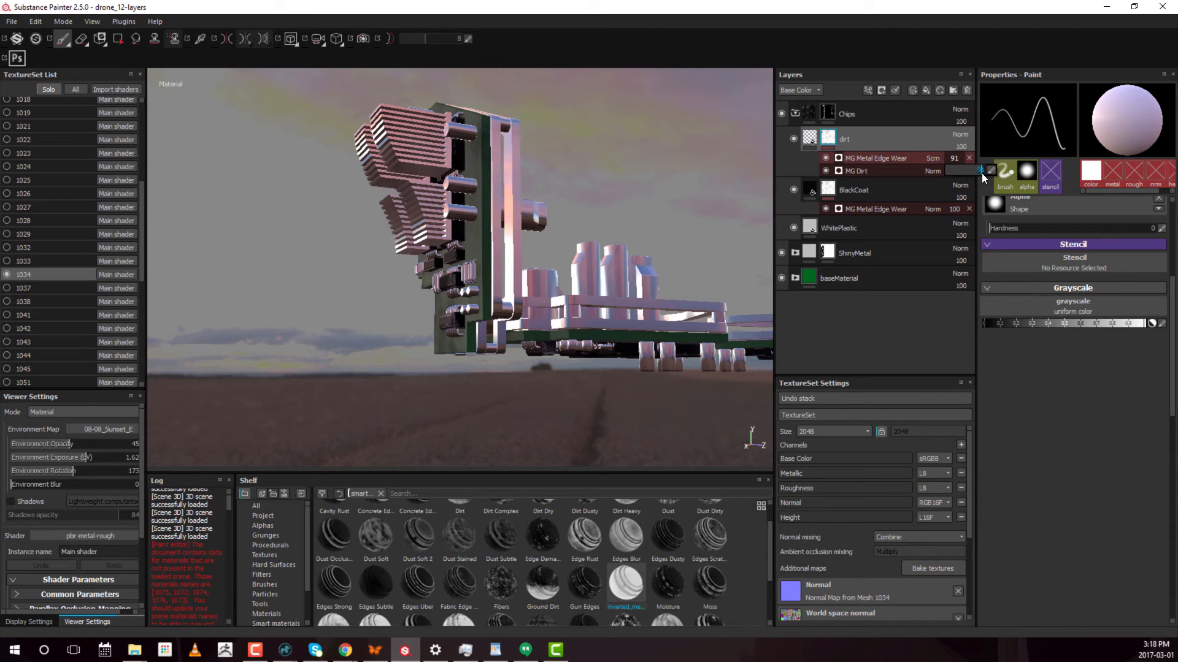
pyautogui.keyDown('alt'); pyautogui.moveTo(552, 245); pyautogui.dragTo(457, 291); pyautogui.keyUp('alt')
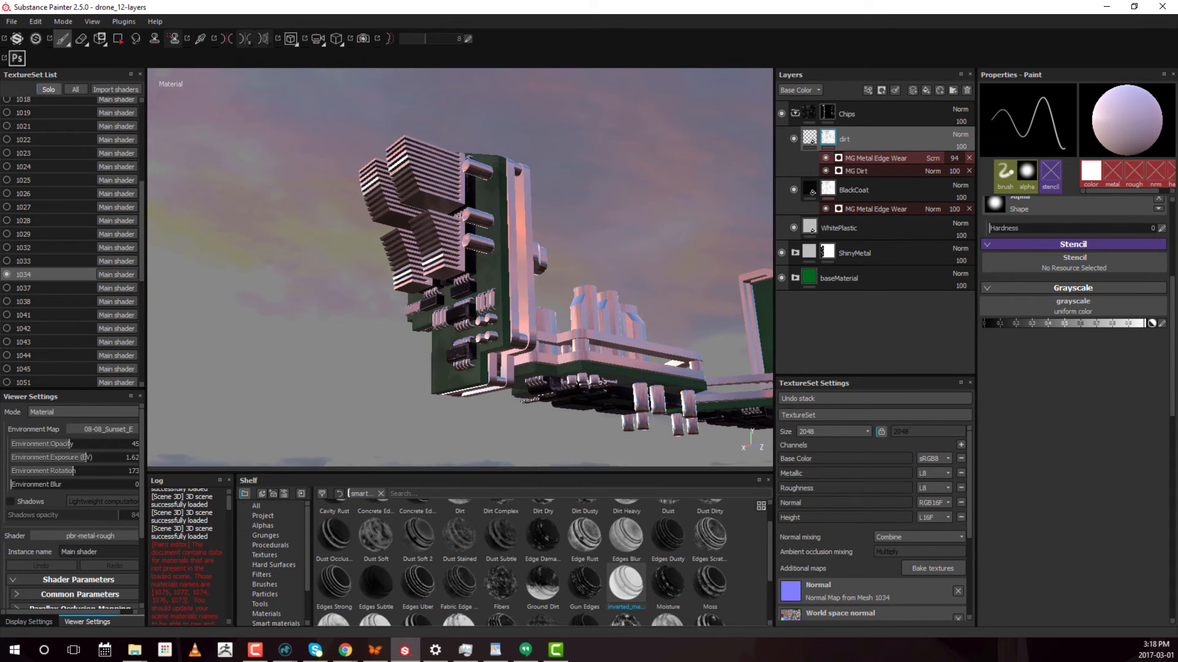
pyautogui.keyDown('alt'); pyautogui.moveTo(457, 292); pyautogui.dragTo(675, 307); pyautogui.keyUp('alt')
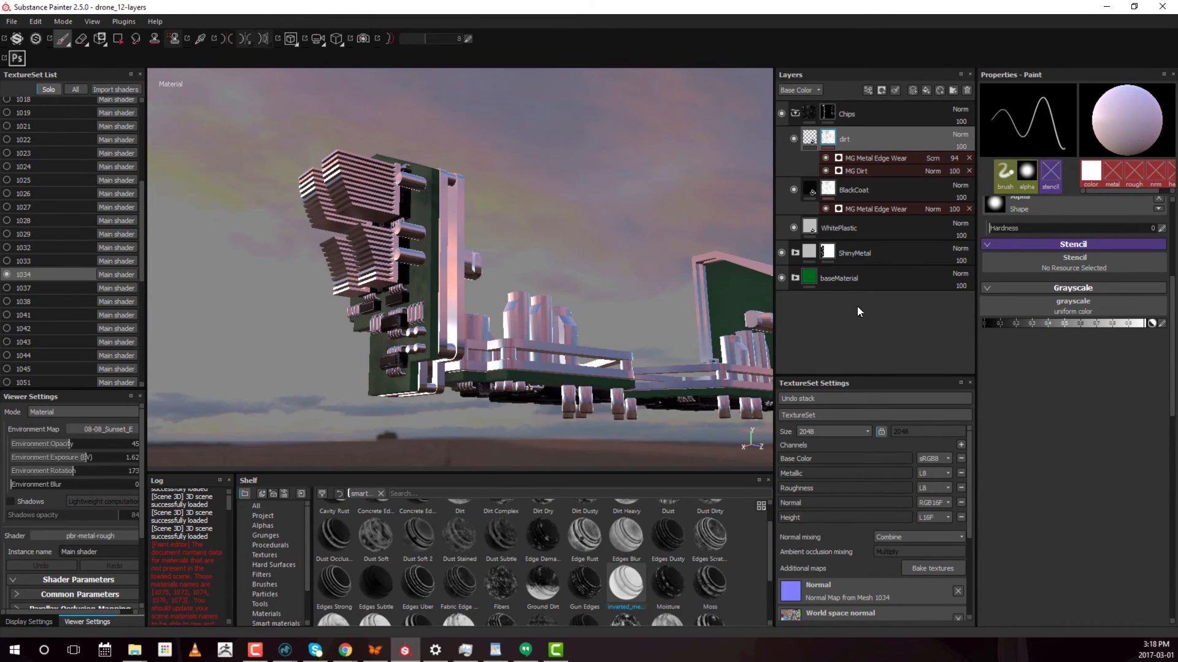
# Step: Add a fill layer above the base layer inside the baseMaterial folder and disable its metal, normal and height channels
pyautogui.click(795, 279)
pyautogui.click(864, 341)
pyautogui.click(927, 91)
pyautogui.keyDown('alt'); pyautogui.moveTo(576, 285); pyautogui.dragTo(563, 264, button='middle'); pyautogui.keyUp('alt')
pyautogui.click(1050, 287)
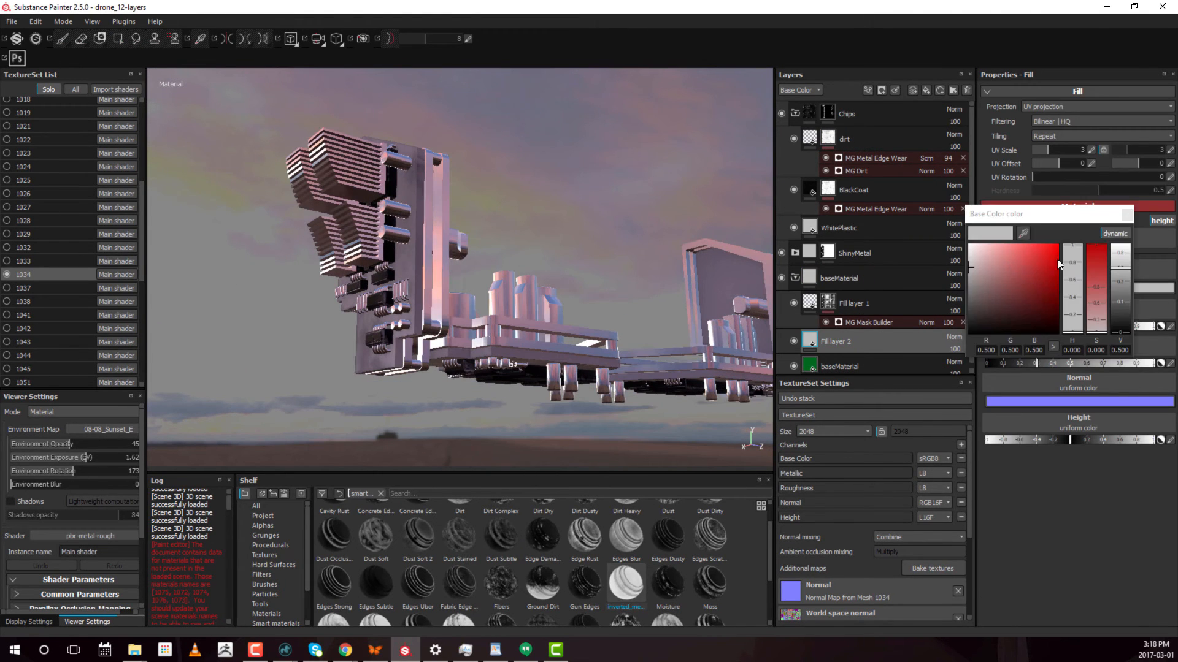
pyautogui.click(1037, 221)
pyautogui.click(1121, 221)
pyautogui.click(1160, 221)
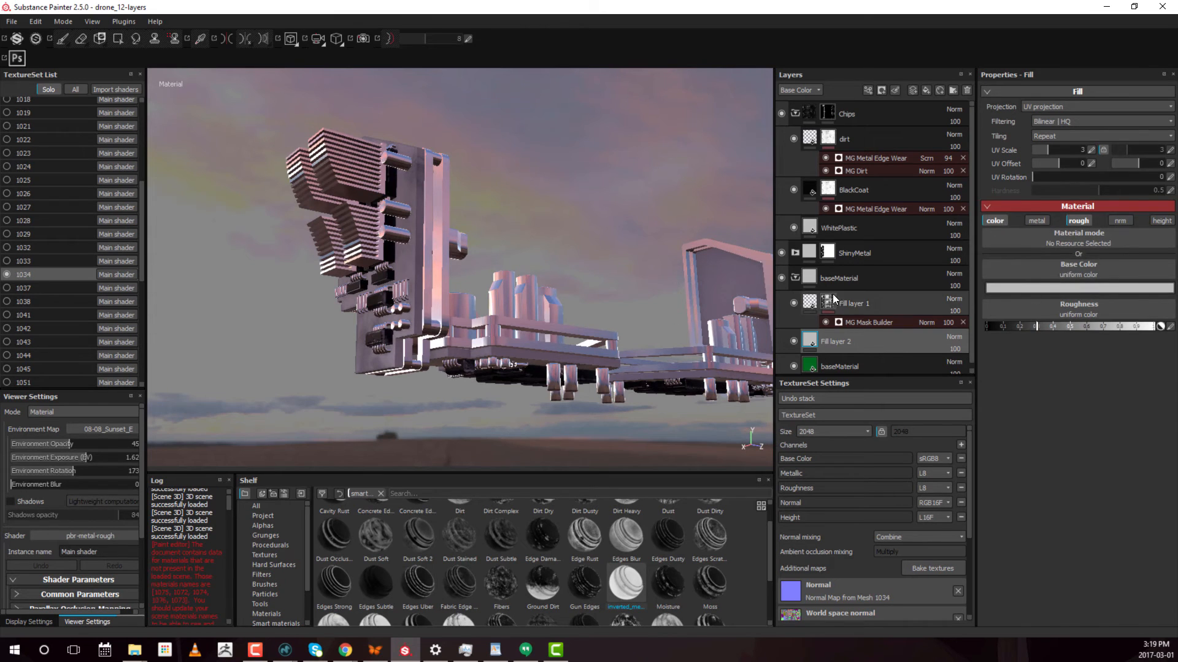
# Step: Set Fill layer 2's base color to a light green and lower its roughness to just under 0.1
pyautogui.click(1043, 288)
pyautogui.click(1072, 303)
pyautogui.click(1025, 255)
pyautogui.moveTo(1096, 278); pyautogui.dragTo(1097, 313)
pyautogui.click(1127, 214)
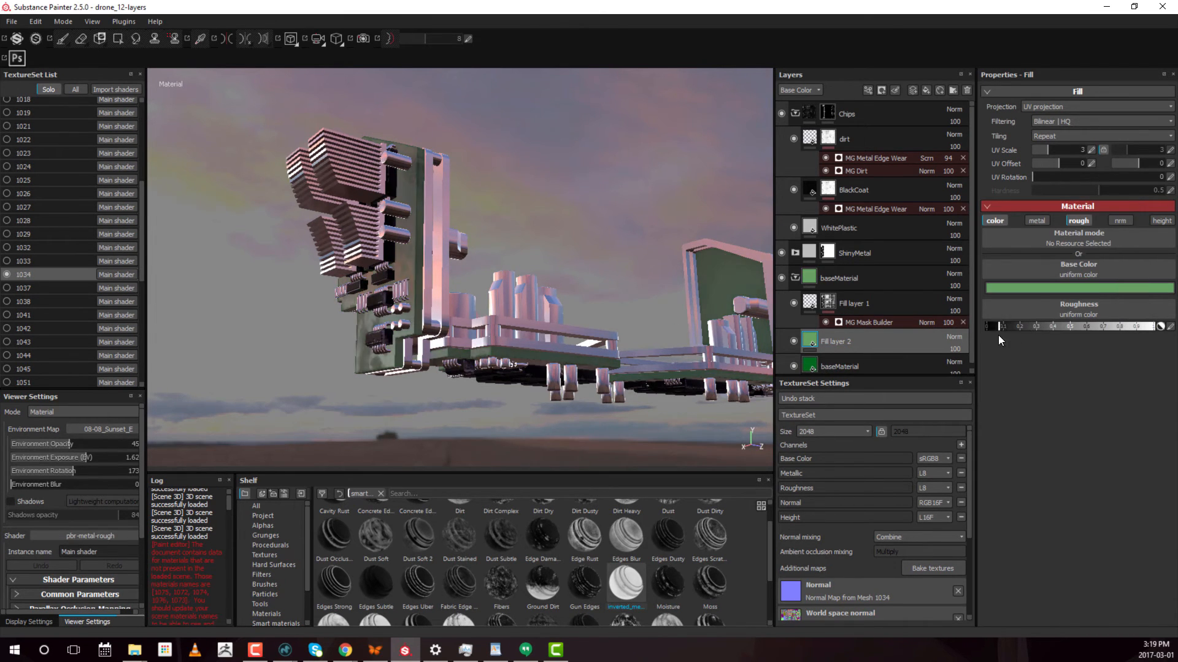
# Step: Add a black mask to Fill layer 2 with an MG Metal Edge Wear generator
pyautogui.rightClick(874, 344)
pyautogui.click(905, 221)
pyautogui.rightClick(885, 342)
pyautogui.click(921, 297)
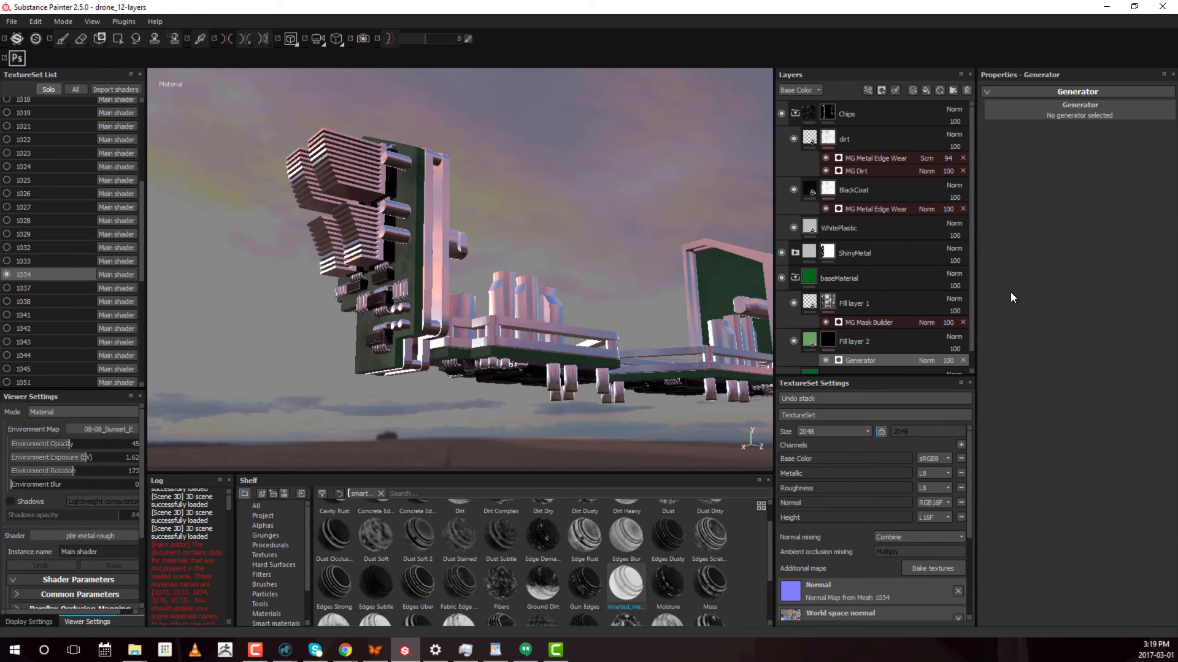
pyautogui.click(1104, 111)
pyautogui.click(1150, 182)
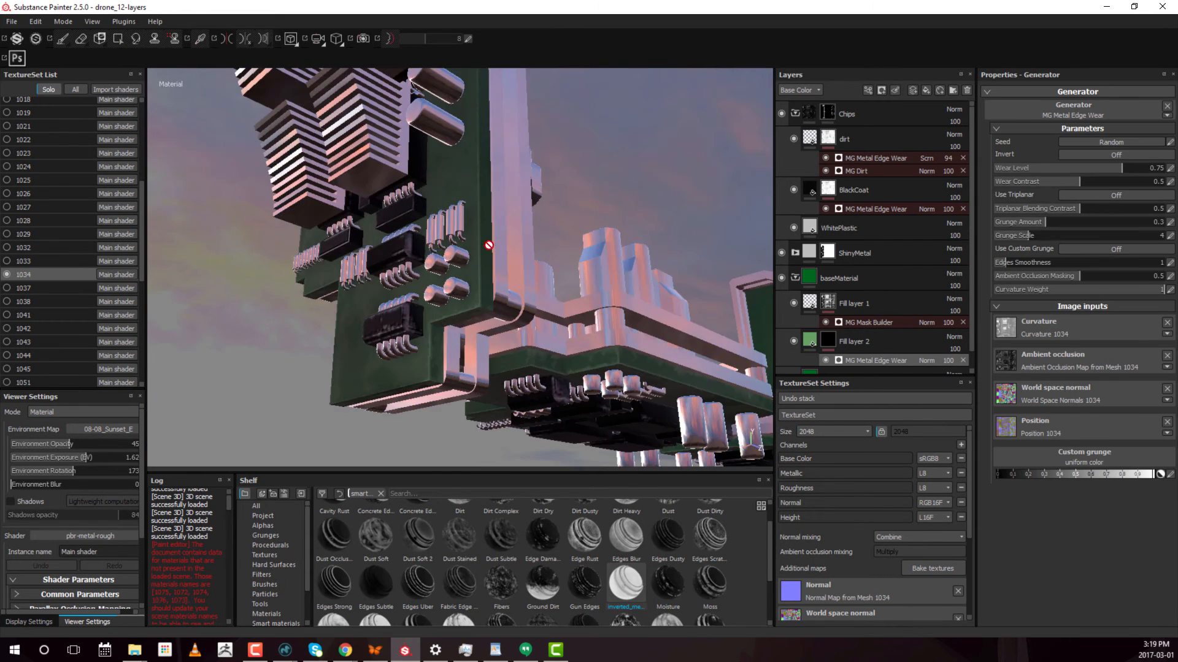
# Step: Raise Curvature Weight to 1 and adjust the grunge and wear contrast settings of Fill layer 2's MG Metal Edge Wear generator
pyautogui.moveTo(1113, 293); pyautogui.dragTo(1165, 291)
pyautogui.moveTo(1025, 238); pyautogui.dragTo(1011, 266)
pyautogui.click(1045, 209)
pyautogui.moveTo(1080, 182); pyautogui.dragTo(1103, 168)
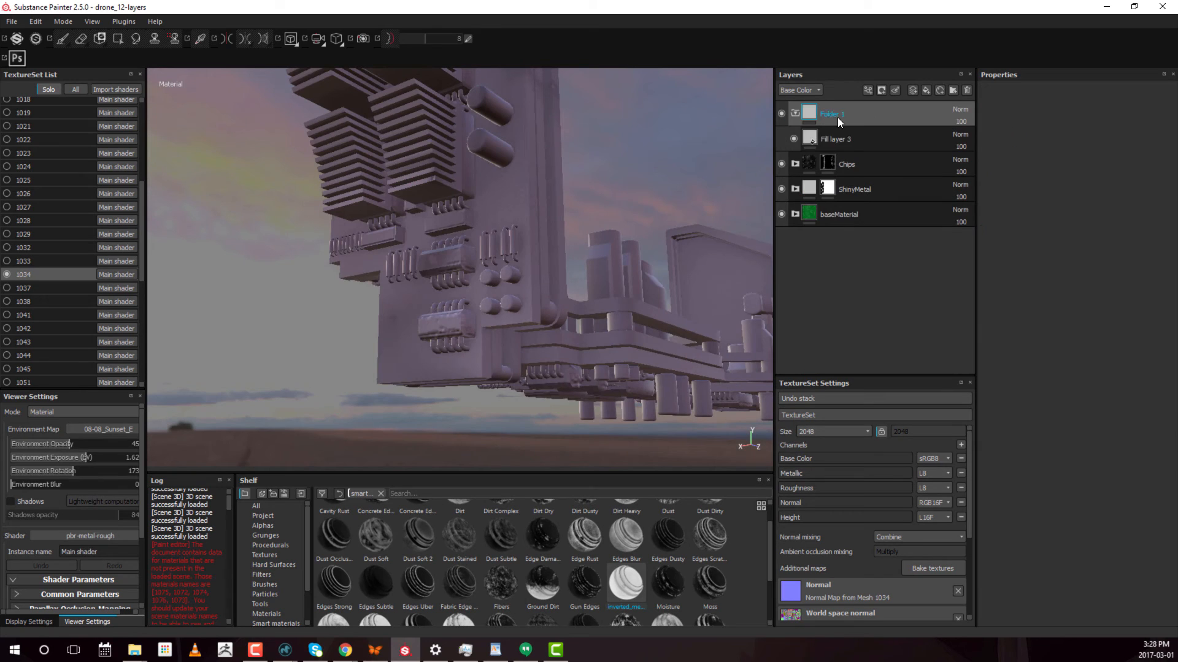
# Step: Rename the new folder "Resistors" and the fill layer inside it "metallic"
pyautogui.write('Resistors')
pyautogui.press('Return')
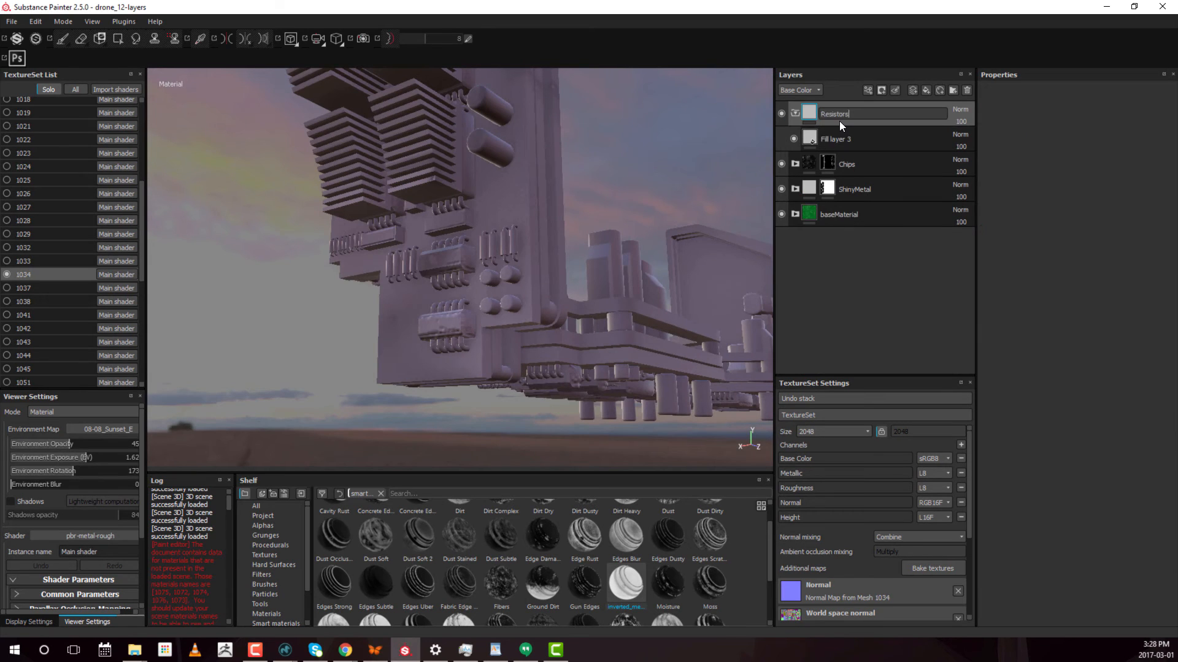
pyautogui.doubleClick(850, 139)
pyautogui.write('metallic')
pyautogui.press('Return')
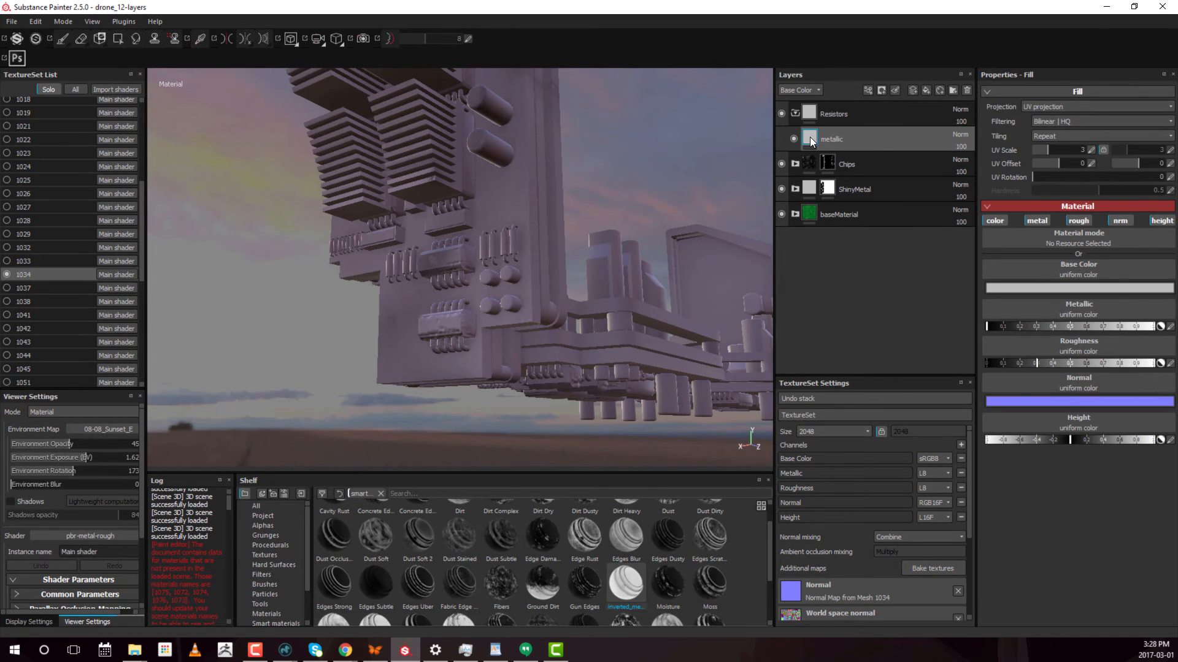
# Step: Give the metallic layer a red base color, metallic about 0.85 and roughness about 0.25, and disable its normal and height channels
pyautogui.click(1037, 289)
pyautogui.click(1029, 268)
pyautogui.click(1128, 215)
pyautogui.moveTo(1037, 363); pyautogui.dragTo(1026, 363)
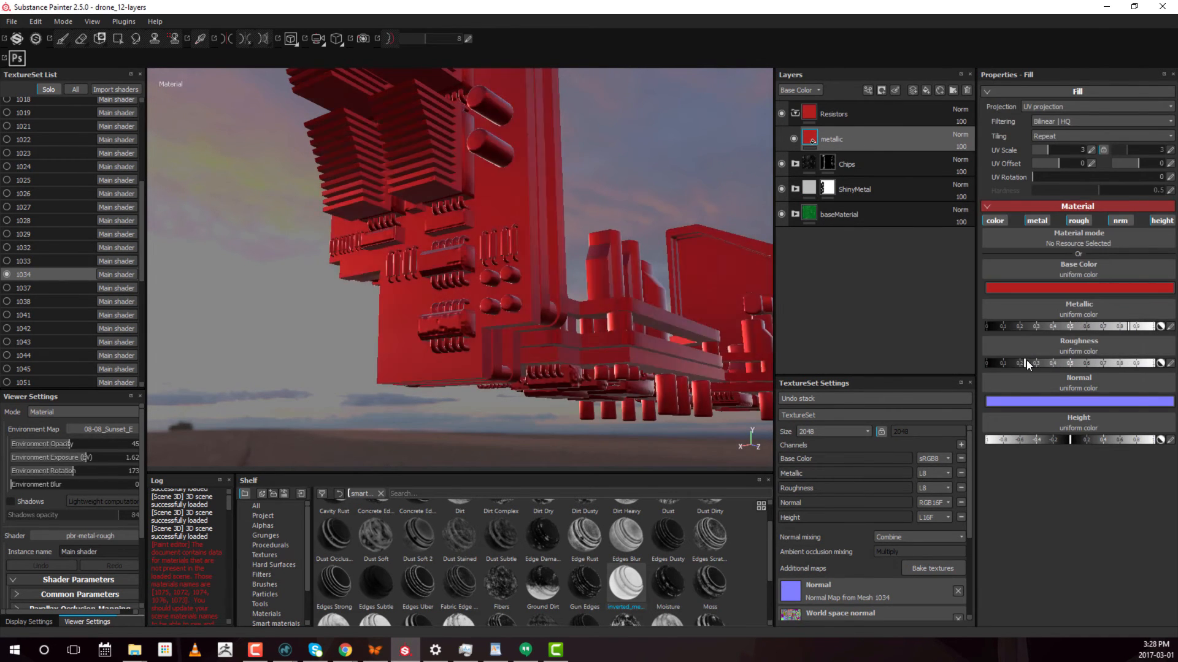
pyautogui.click(1162, 221)
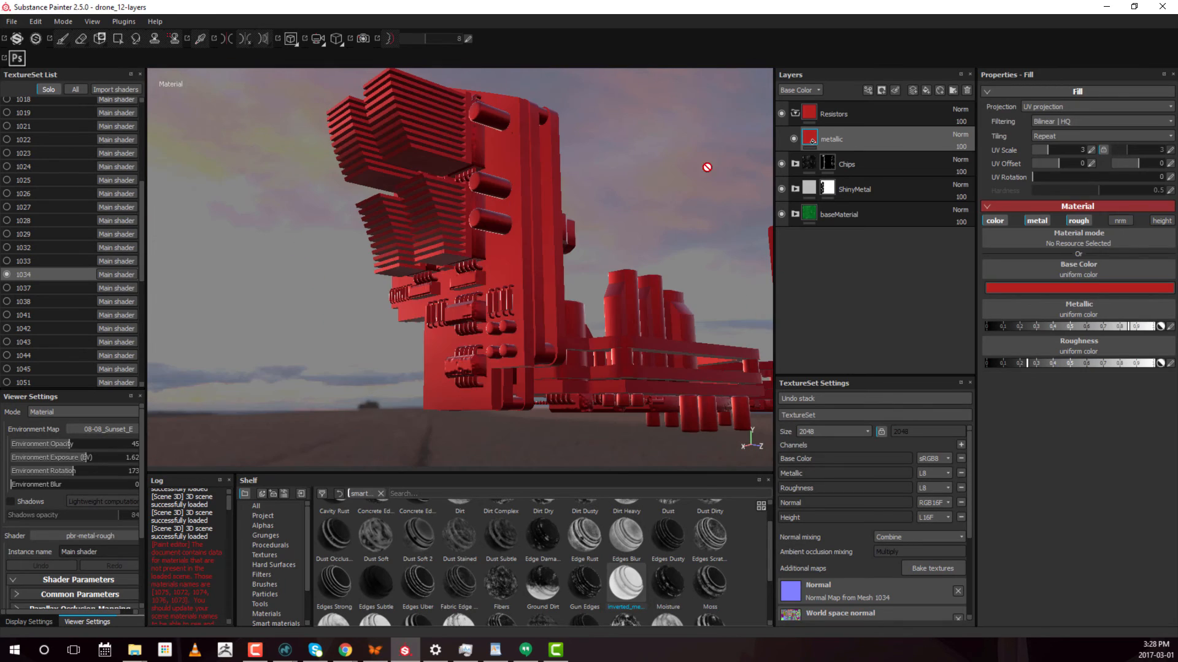
# Step: Add a black mask to the Resistors folder and set up Polygon Fill in mesh fill mode
pyautogui.rightClick(808, 108)
pyautogui.click(875, 127)
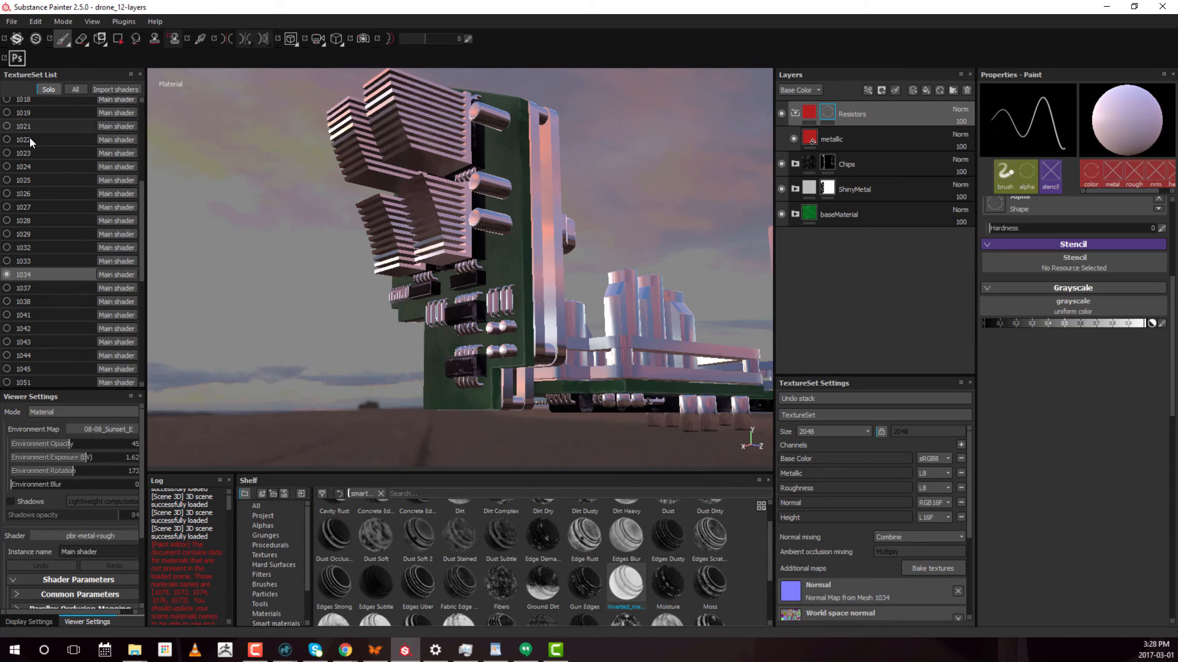
pyautogui.click(118, 38)
pyautogui.keyDown('alt'); pyautogui.moveTo(485, 118); pyautogui.dragTo(516, 141); pyautogui.keyUp('alt')
pyautogui.click(1053, 91)
# Step: Fill the large cylindrical components on the upright board and the board's underside in the Resistors mask
pyautogui.click(496, 148)
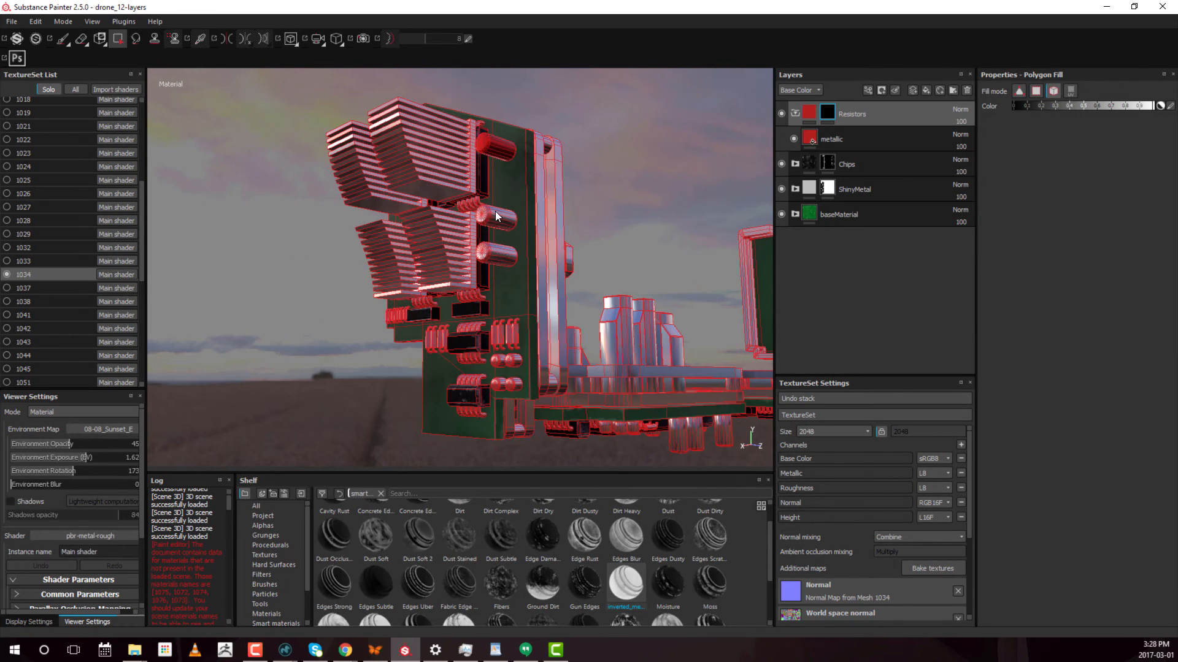
pyautogui.click(496, 217)
pyautogui.click(496, 254)
pyautogui.keyDown('alt'); pyautogui.moveTo(491, 331); pyautogui.dragTo(491, 258); pyautogui.keyUp('alt')
pyautogui.click(464, 283)
pyautogui.click(486, 285)
pyautogui.click(528, 296)
pyautogui.click(509, 345)
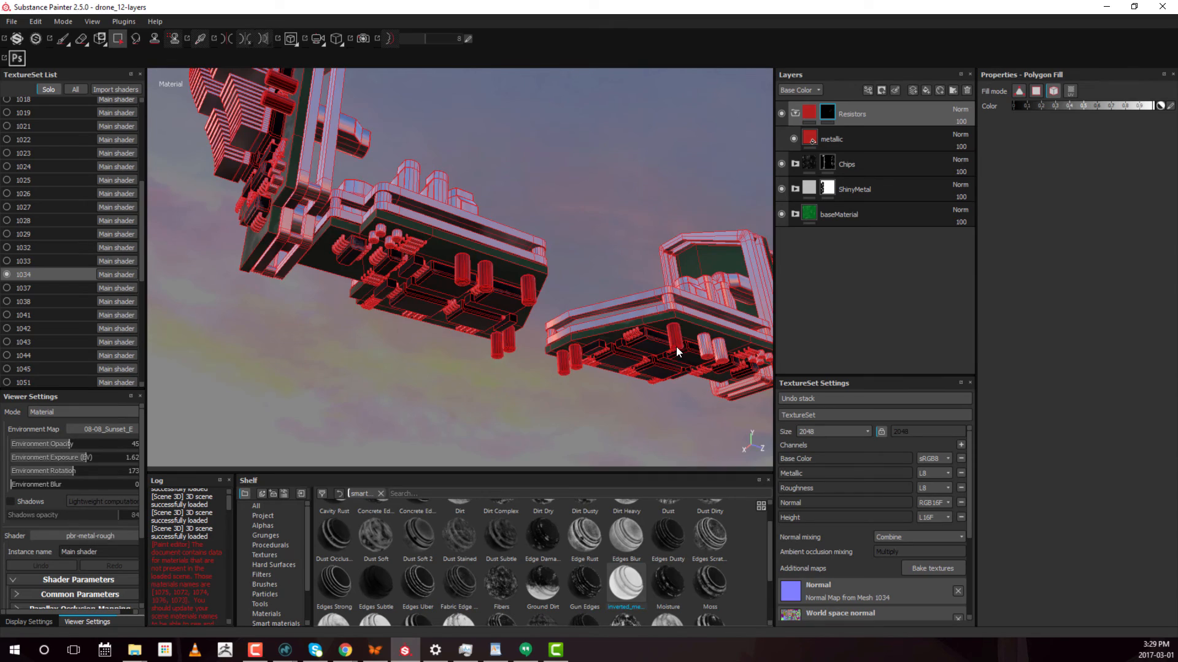
# Step: Fill the small round components on the board's underside in the Capasitors folder's mask
pyautogui.keyDown('alt'); pyautogui.moveTo(676, 351); pyautogui.dragTo(656, 193); pyautogui.keyUp('alt')
pyautogui.click(877, 215)
pyautogui.moveTo(570, 270)
pyautogui.keyDown('alt'); pyautogui.mouseDown()
pyautogui.moveTo(547, 229)
pyautogui.moveTo(582, 270)
pyautogui.mouseUp(); pyautogui.keyUp('alt')
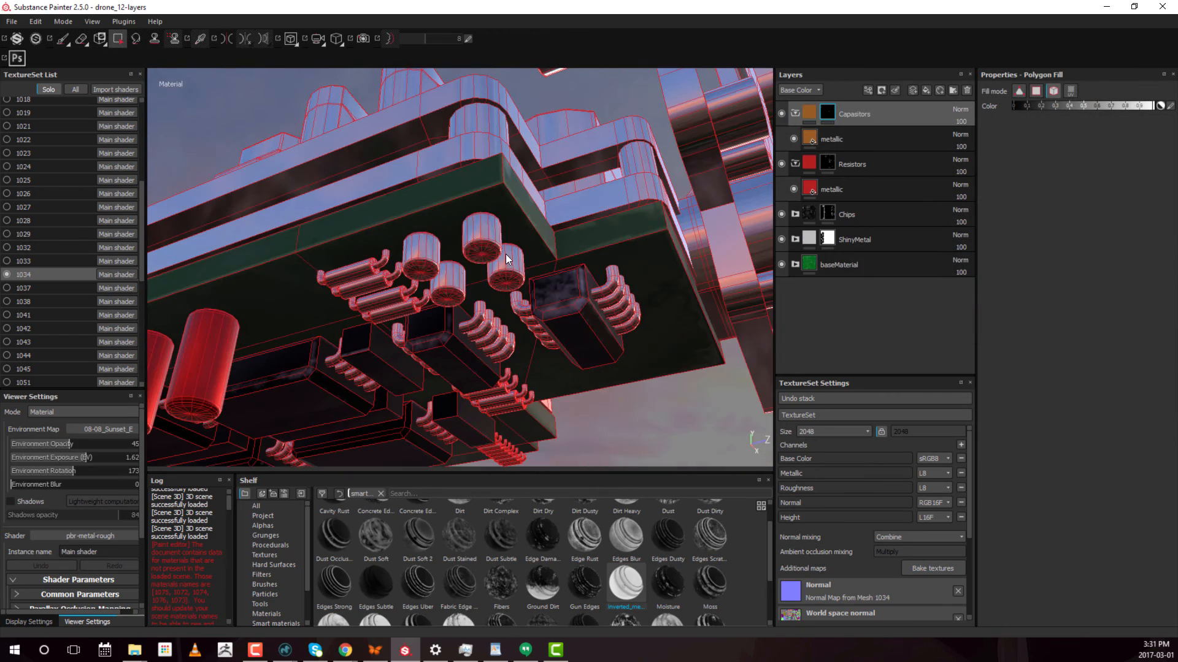
pyautogui.click(506, 255)
pyautogui.click(458, 288)
pyautogui.keyDown('alt'); pyautogui.moveTo(379, 280); pyautogui.dragTo(422, 267); pyautogui.keyUp('alt')
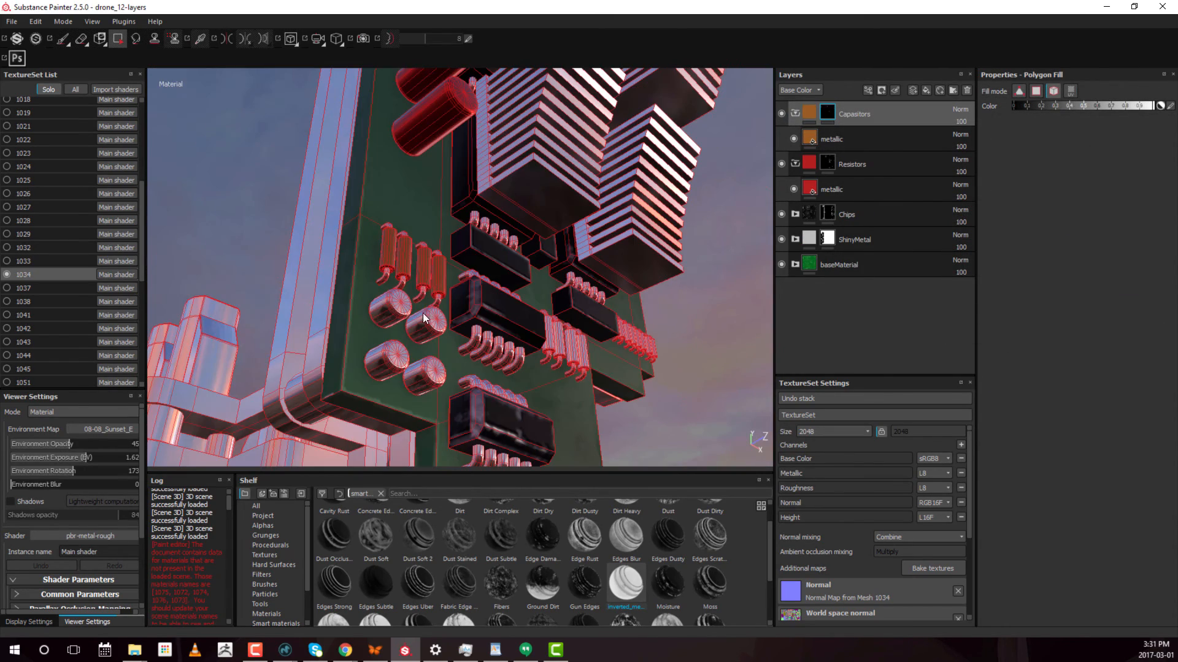
# Step: Fill the remaining small cylindrical components on the circuit boards in the Capasitors mask
pyautogui.keyDown('alt'); pyautogui.moveTo(422, 313); pyautogui.dragTo(485, 248); pyautogui.keyUp('alt')
pyautogui.click(839, 265)
pyautogui.keyDown('alt'); pyautogui.moveTo(565, 288); pyautogui.dragTo(380, 307); pyautogui.keyUp('alt')
pyautogui.click(828, 113)
pyautogui.click(515, 279)
pyautogui.click(491, 279)
pyautogui.click(452, 287)
pyautogui.keyDown('alt'); pyautogui.moveTo(379, 307); pyautogui.dragTo(454, 310, button='right'); pyautogui.keyUp('alt')
# Step: Show all texture sets and examine the textured circuit boards within the whole drone from several angles
pyautogui.hotkey('alt', 'q')
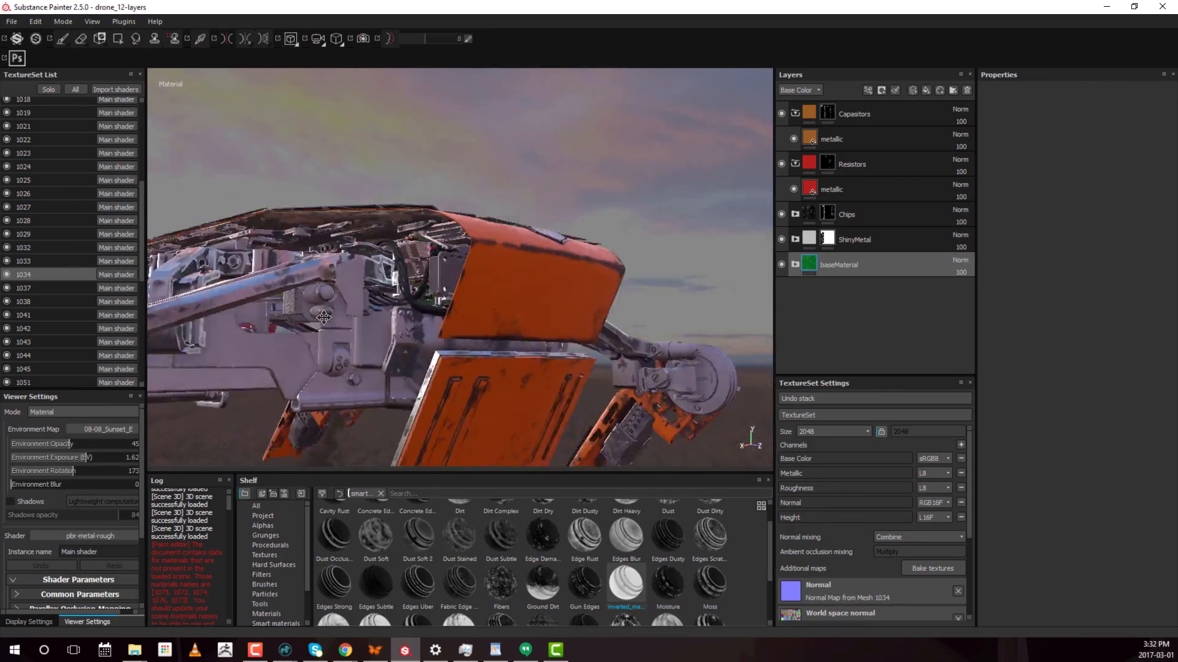
pyautogui.keyDown('alt'); pyautogui.moveTo(580, 319); pyautogui.dragTo(605, 329); pyautogui.keyUp('alt')
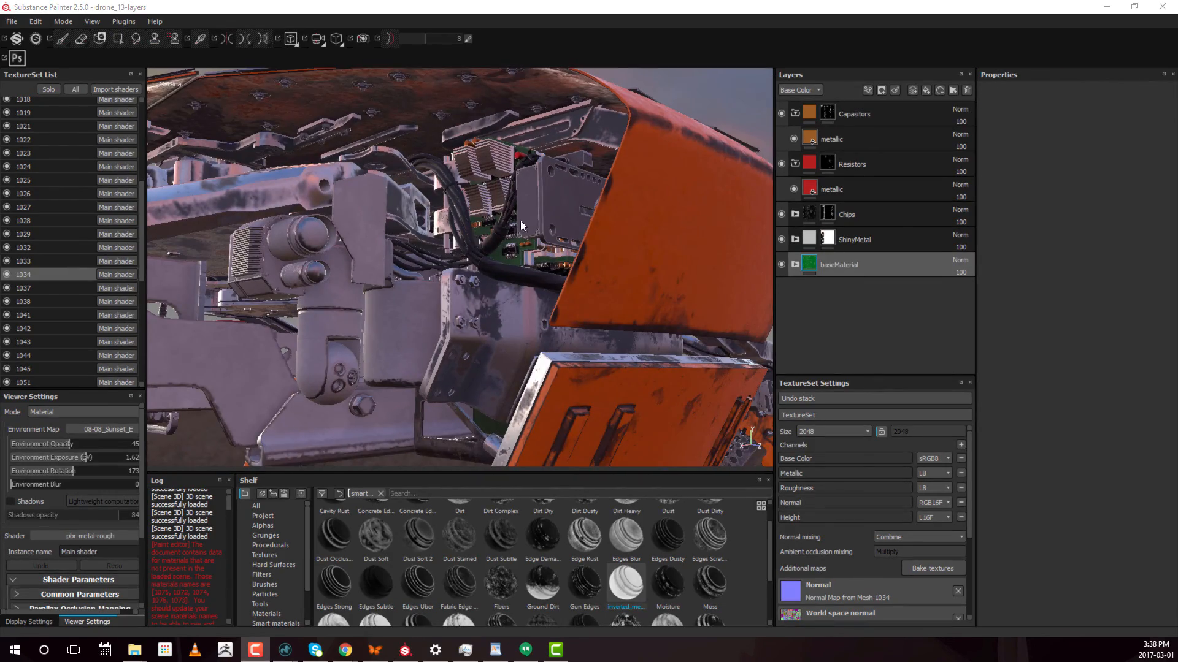
pyautogui.keyDown('alt'); pyautogui.moveTo(520, 219); pyautogui.dragTo(606, 171); pyautogui.keyUp('alt')
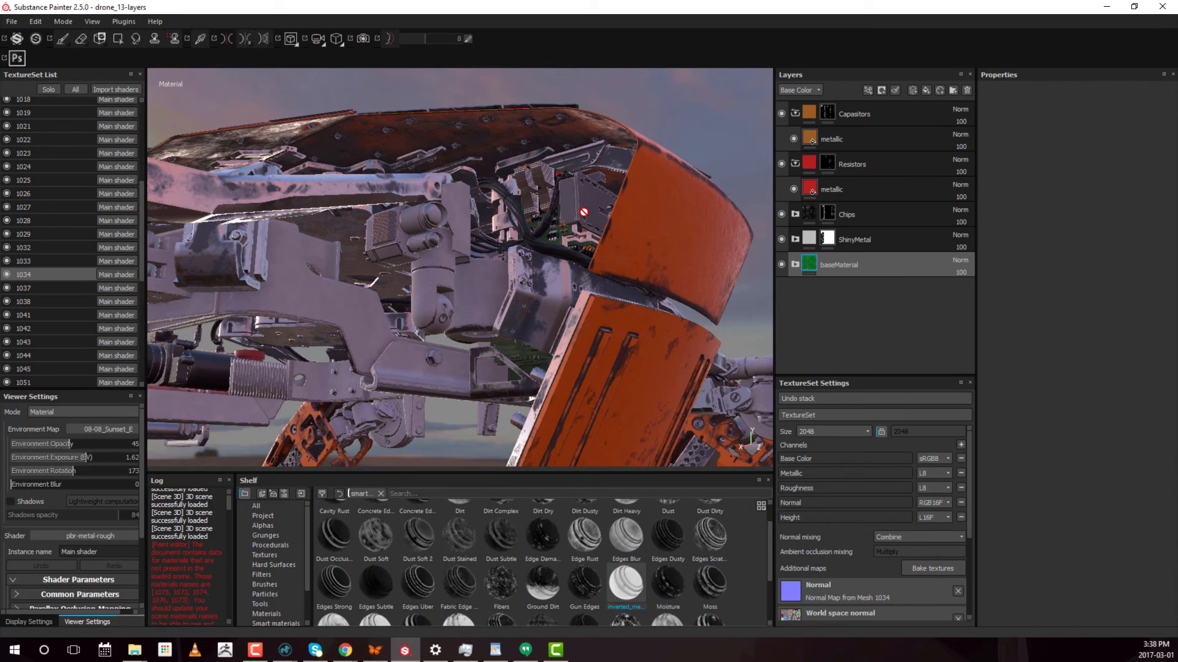
pyautogui.scroll(5, 583, 212)
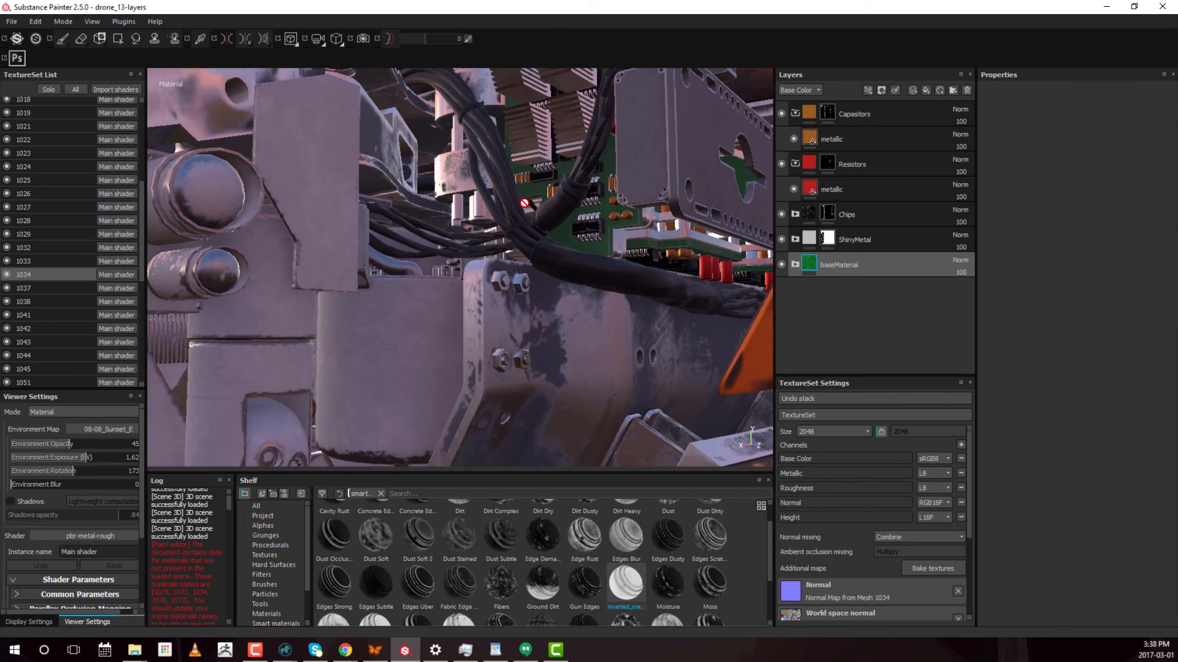
pyautogui.keyDown('alt'); pyautogui.moveTo(584, 155); pyautogui.dragTo(465, 227); pyautogui.keyUp('alt')
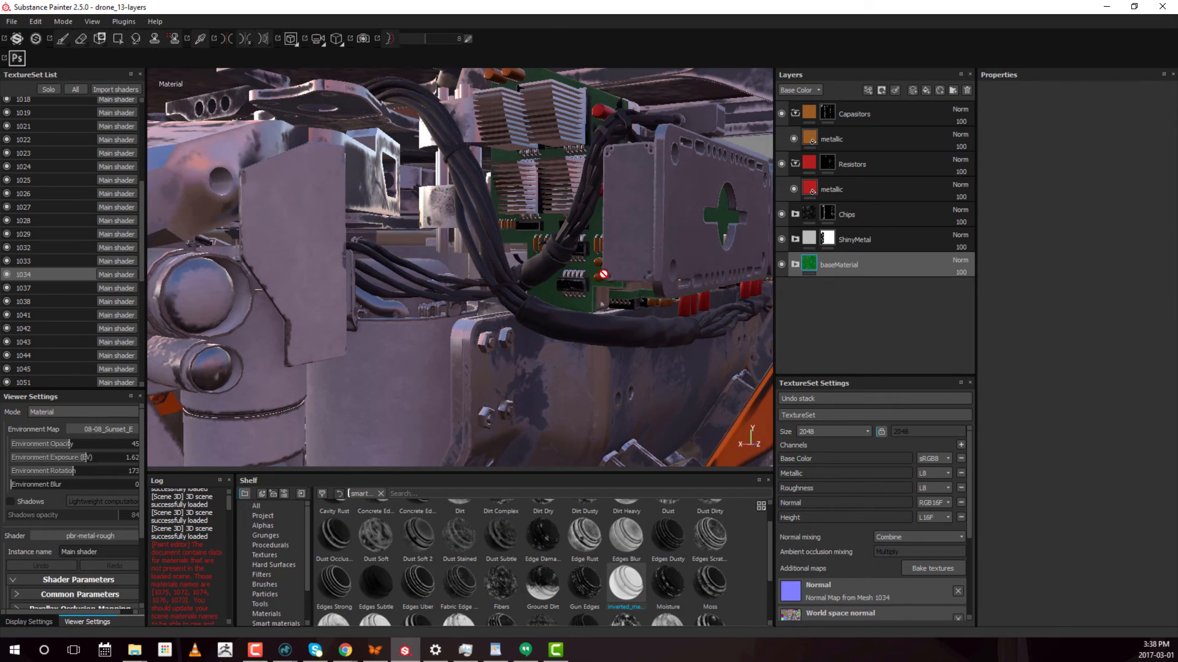
pyautogui.keyDown('alt'); pyautogui.moveTo(604, 274); pyautogui.dragTo(553, 198); pyautogui.keyUp('alt')
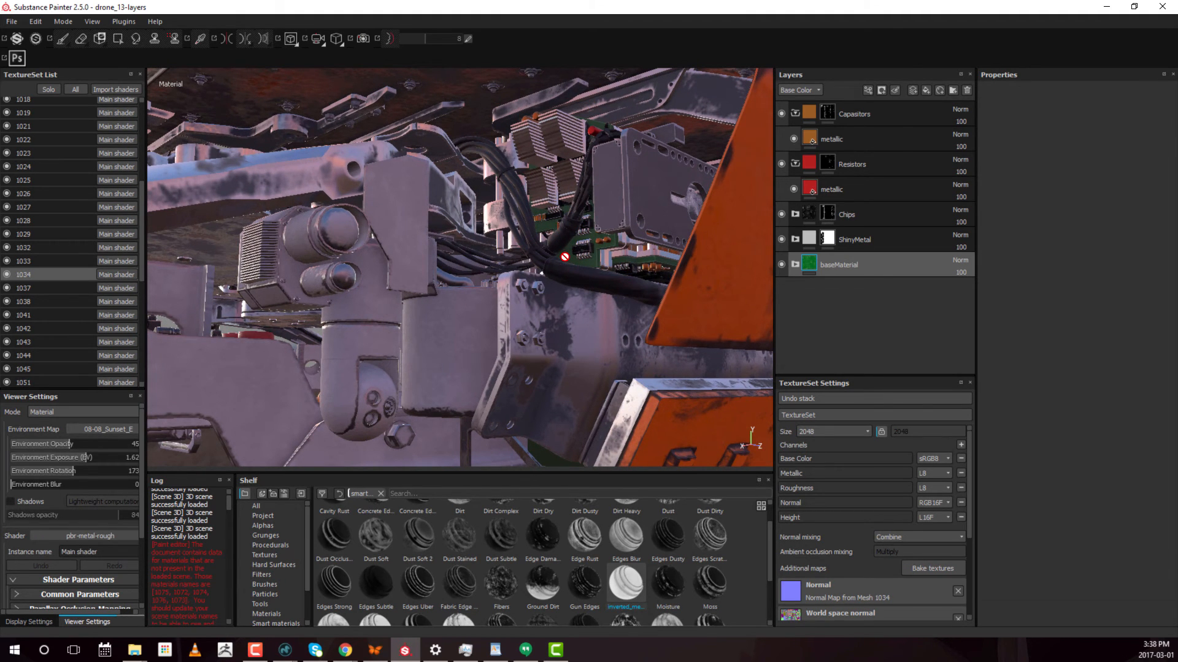
pyautogui.keyDown('alt'); pyautogui.moveTo(609, 411); pyautogui.dragTo(574, 285, button='middle'); pyautogui.keyUp('alt')
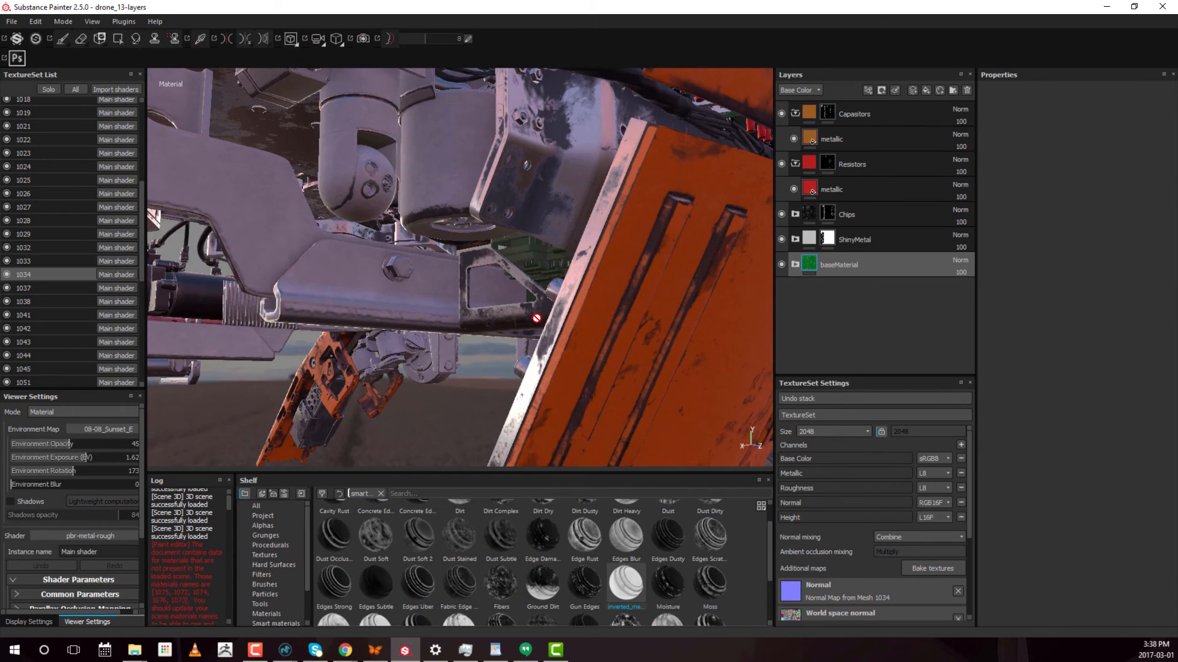
pyautogui.keyDown('alt'); pyautogui.moveTo(535, 319); pyautogui.dragTo(483, 251); pyautogui.keyUp('alt')
pyautogui.keyDown('alt'); pyautogui.moveTo(521, 292); pyautogui.dragTo(610, 180); pyautogui.keyUp('alt')
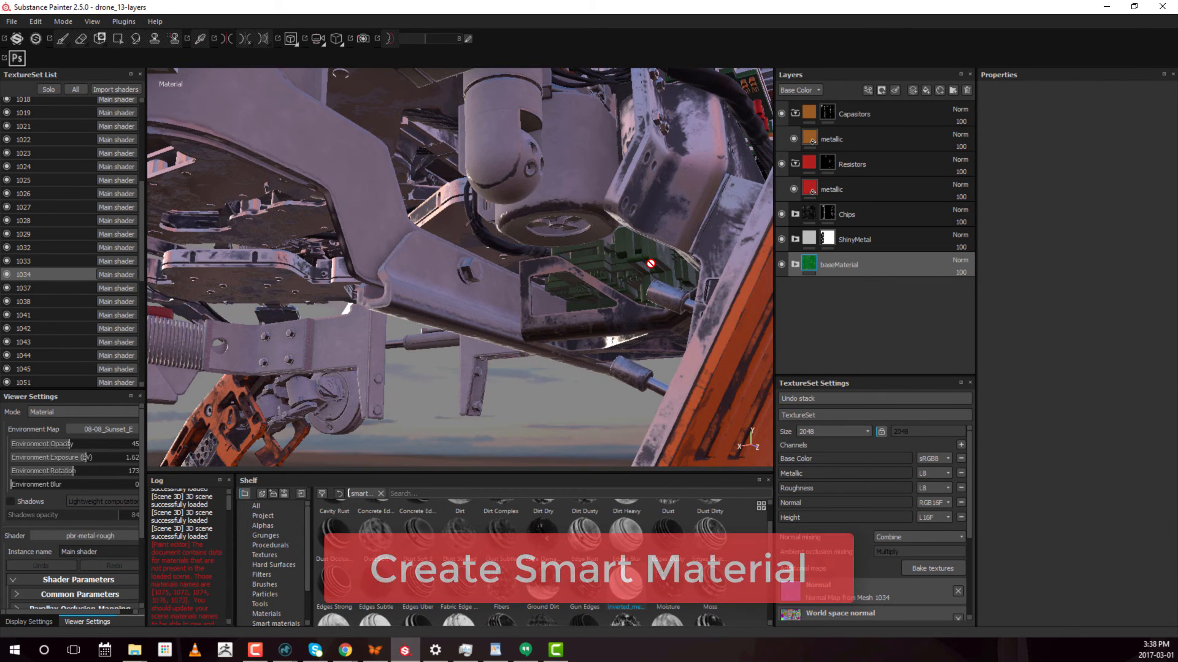
pyautogui.keyDown('alt'); pyautogui.moveTo(700, 219); pyautogui.dragTo(571, 326, button='middle'); pyautogui.keyUp('alt')
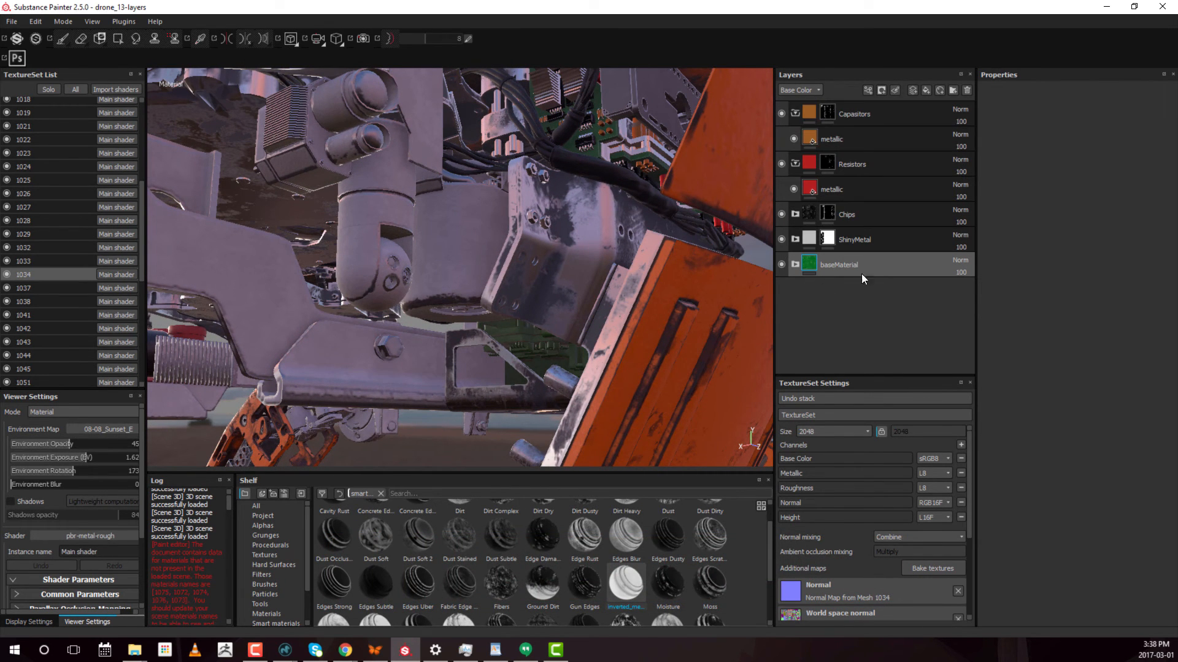
# Step: Group the Capasitors, Resistors, Chips, ShinyMetal and baseMaterial folders into one parent folder
pyautogui.click(795, 266)
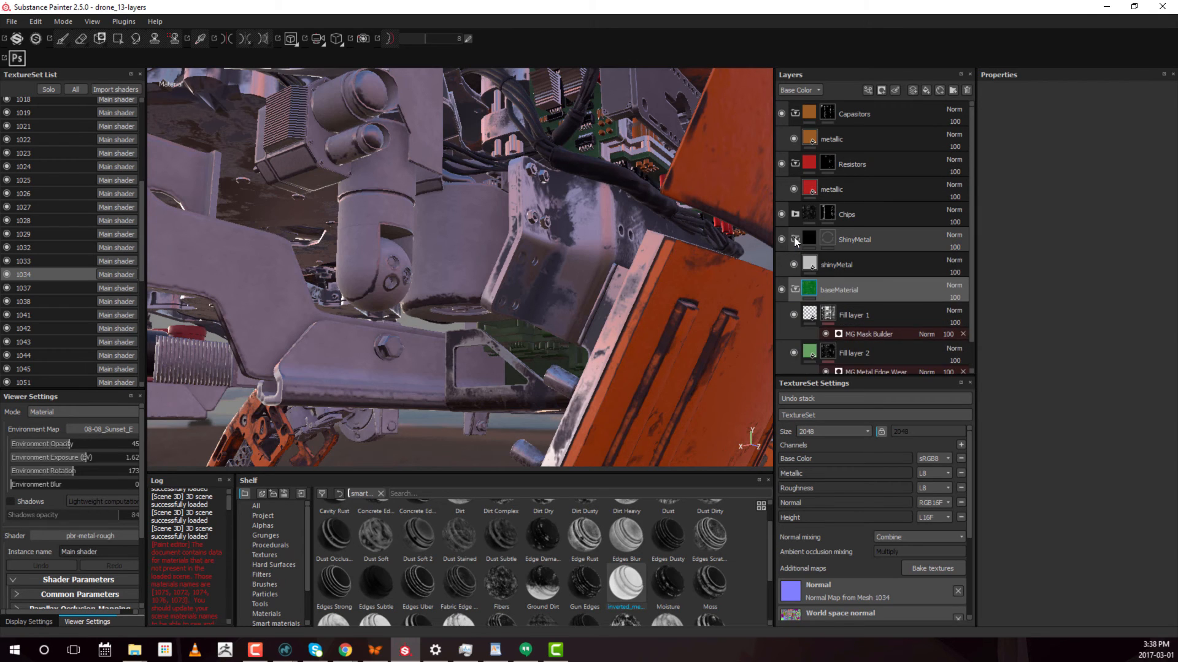
pyautogui.click(795, 262)
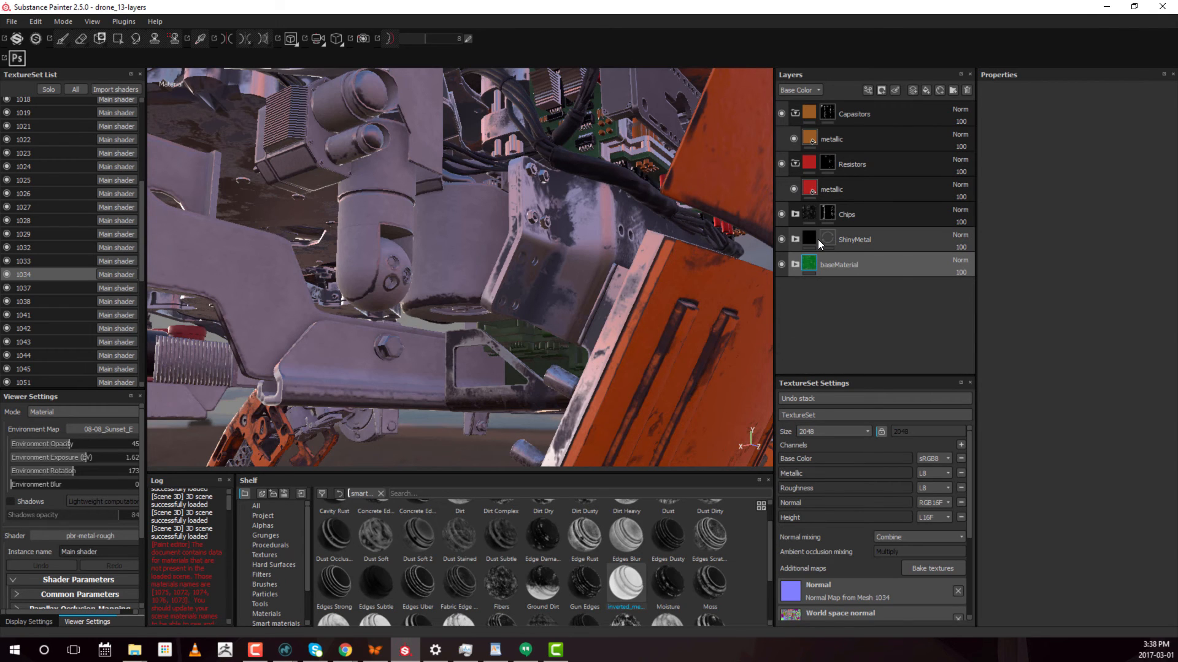
pyautogui.moveTo(819, 240)
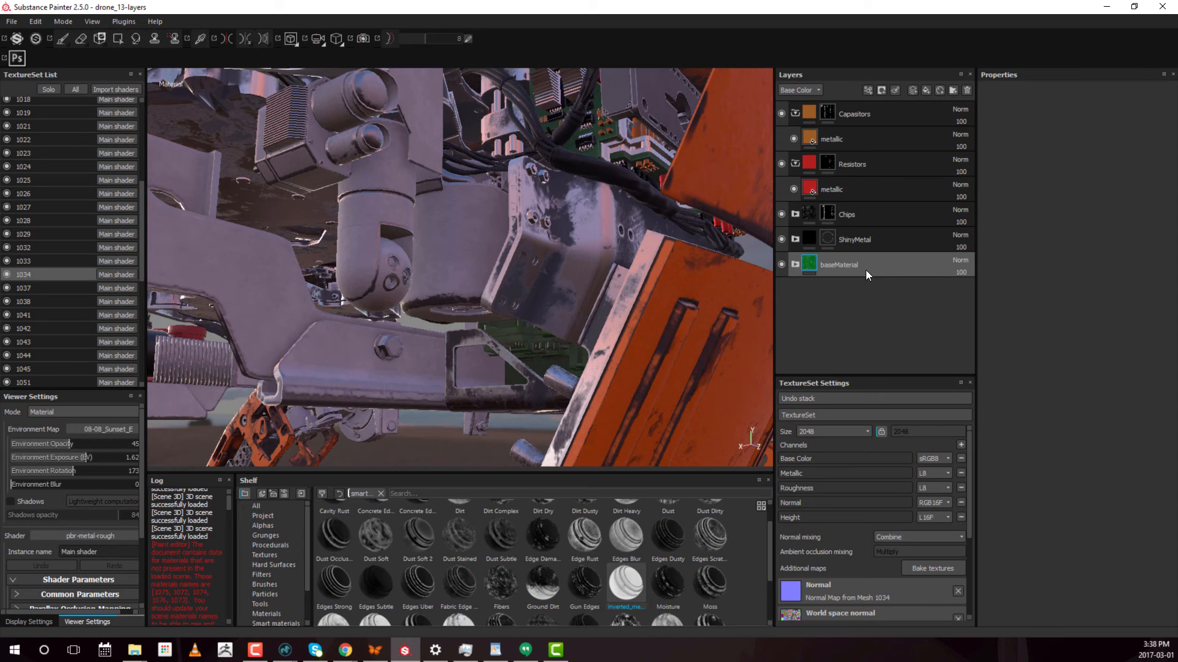
pyautogui.click(895, 269)
pyautogui.keyDown('shift'); pyautogui.click(870, 115); pyautogui.keyUp('shift')
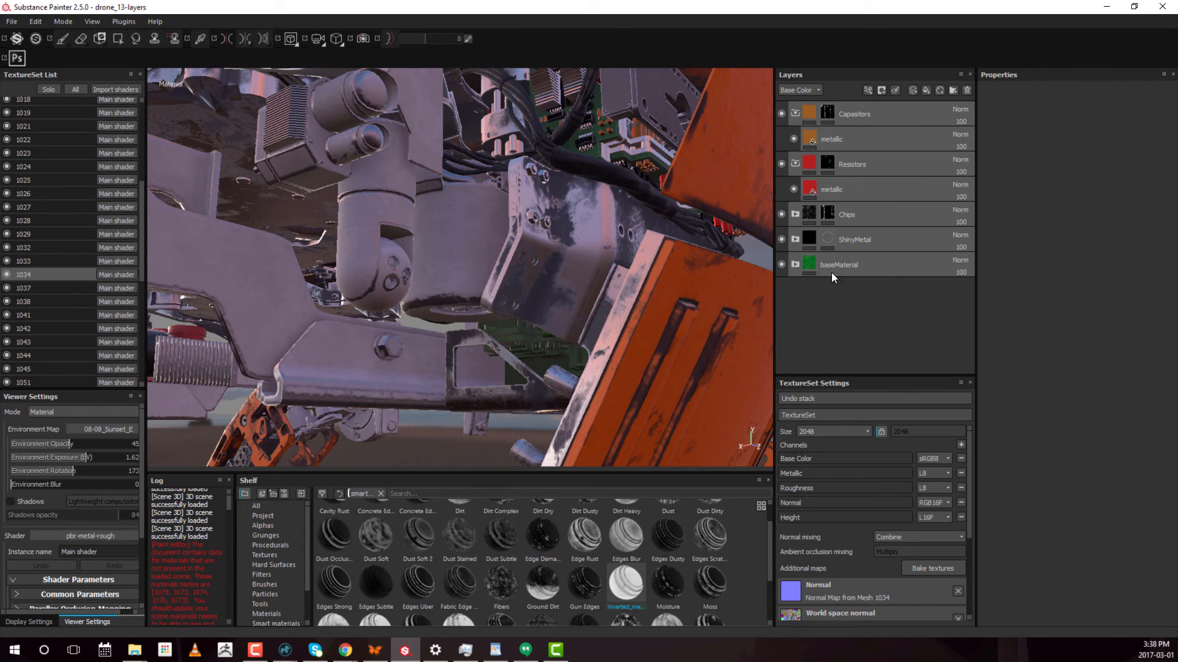
pyautogui.click(863, 190)
pyautogui.hotkey('ctrl', 'g')
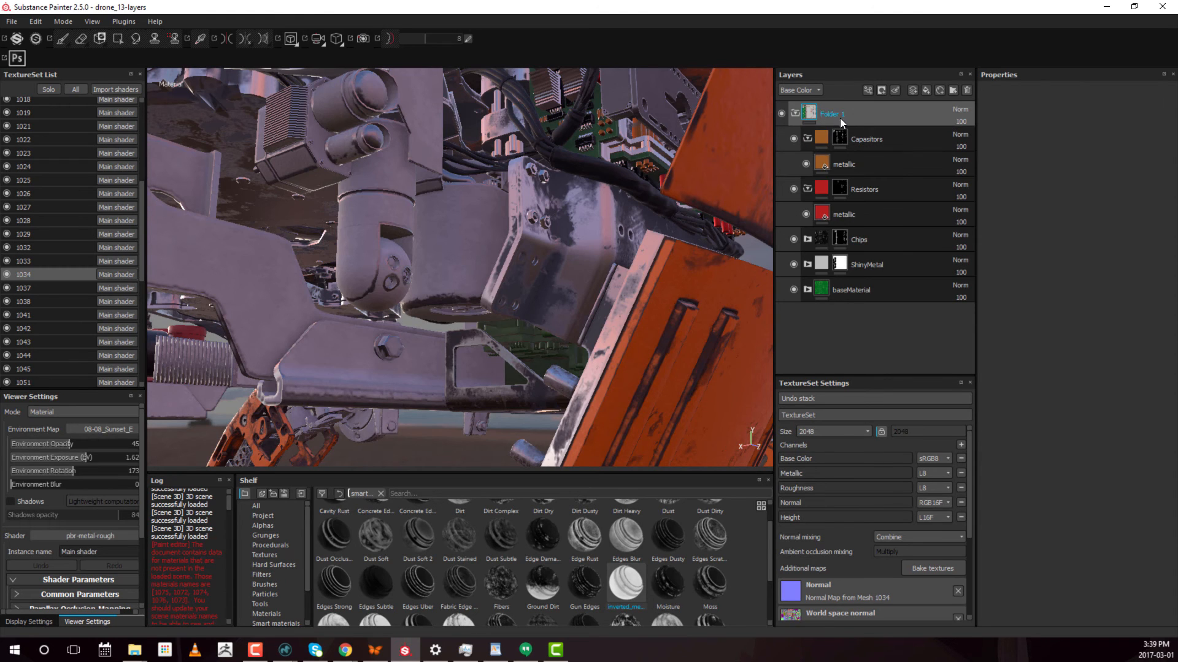
# Step: Rename the parent folder as CircuitBoard_mk and create a smart material from it
pyautogui.doubleClick(837, 114)
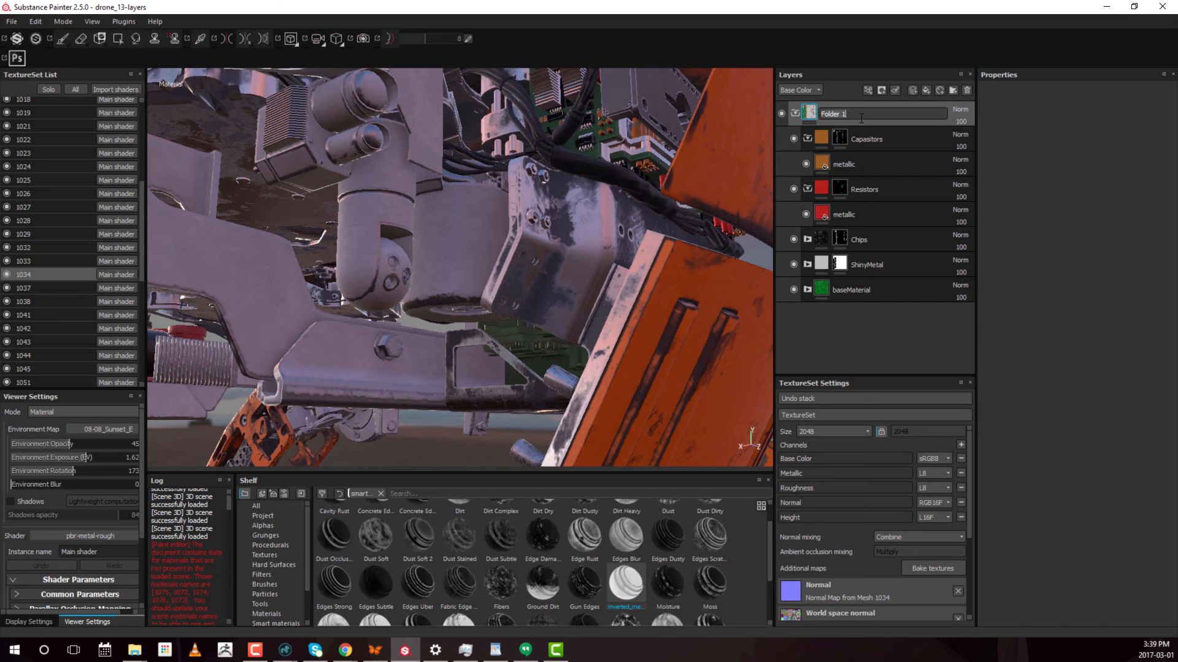
pyautogui.press('BackSpace')
pyautogui.press('Return')
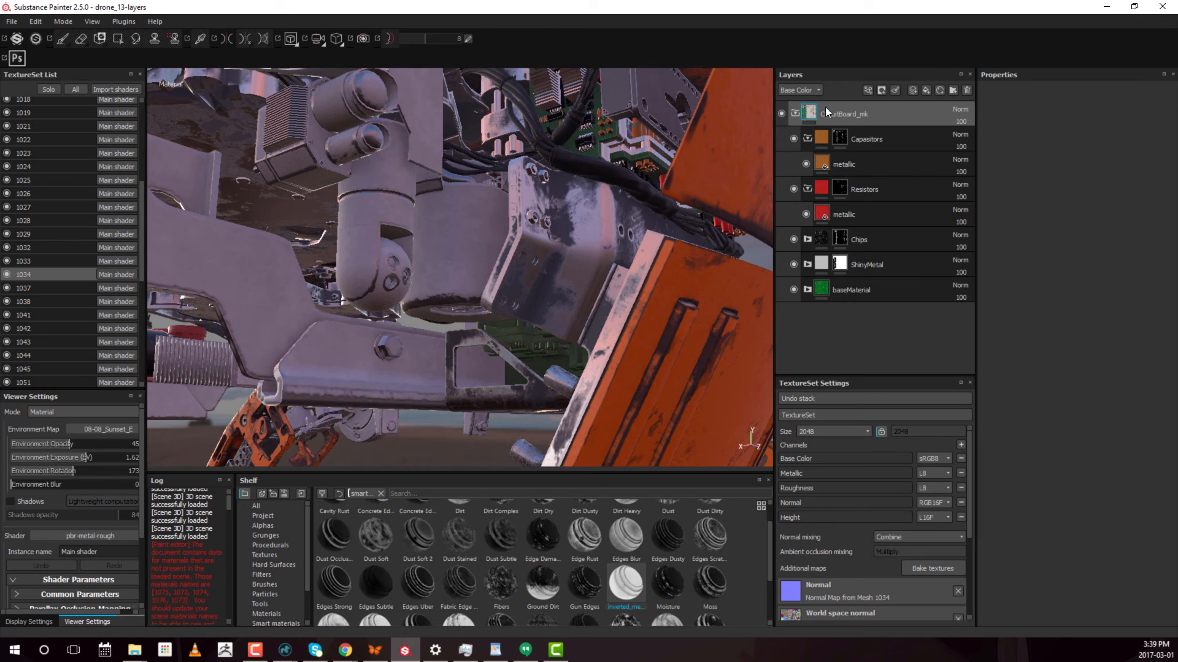
pyautogui.rightClick(838, 113)
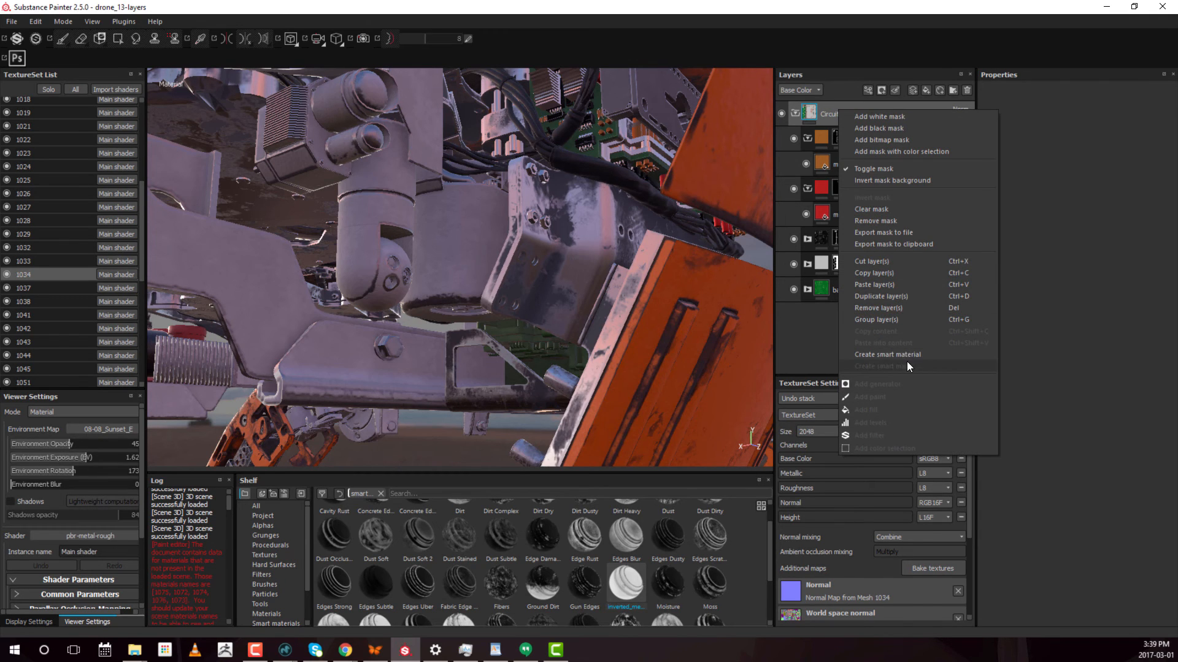
pyautogui.click(885, 354)
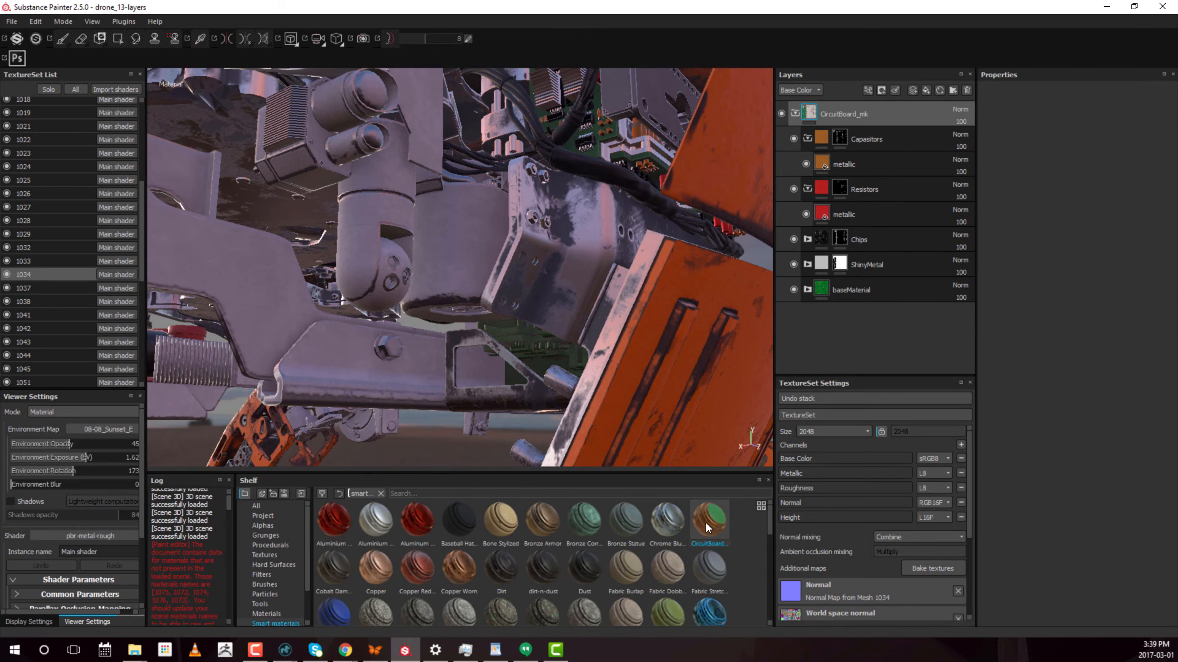
# Step: Isolate texture set 1016 and examine its circuit-board geometry from several angles
pyautogui.click(7, 261)
pyautogui.click(7, 262)
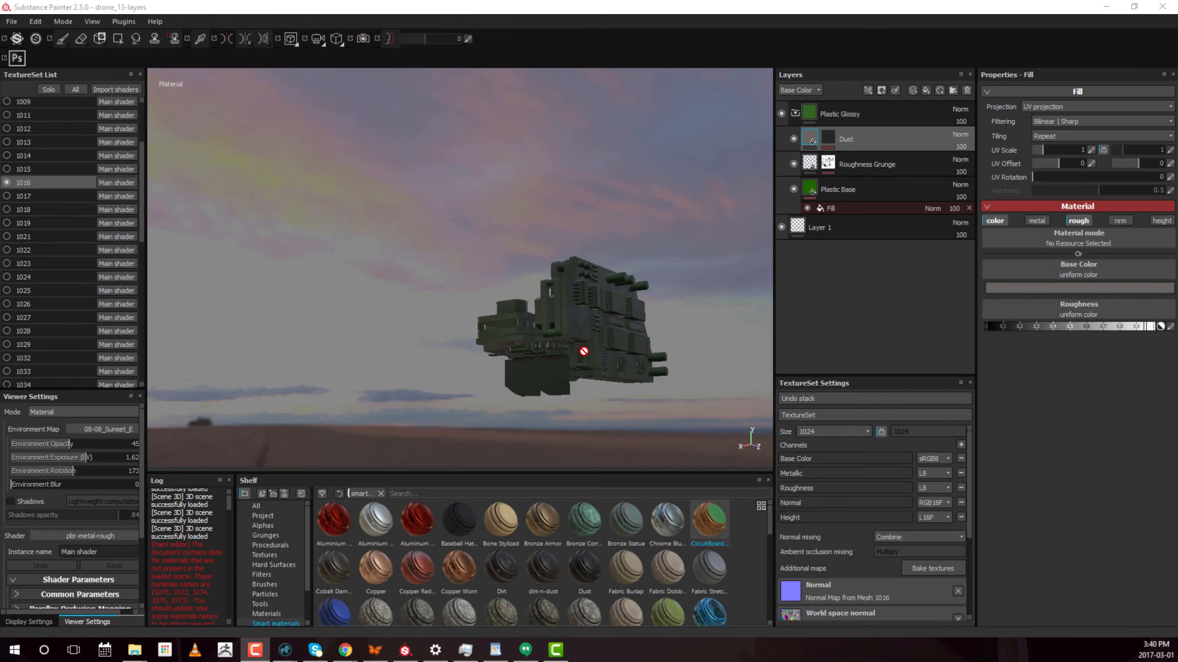
pyautogui.keyDown('alt'); pyautogui.moveTo(583, 352); pyautogui.dragTo(525, 341, button='middle'); pyautogui.keyUp('alt')
pyautogui.keyDown('alt'); pyautogui.moveTo(526, 342); pyautogui.dragTo(665, 329); pyautogui.keyUp('alt')
pyautogui.keyDown('alt'); pyautogui.moveTo(665, 329); pyautogui.dragTo(507, 306, button='right'); pyautogui.keyUp('alt')
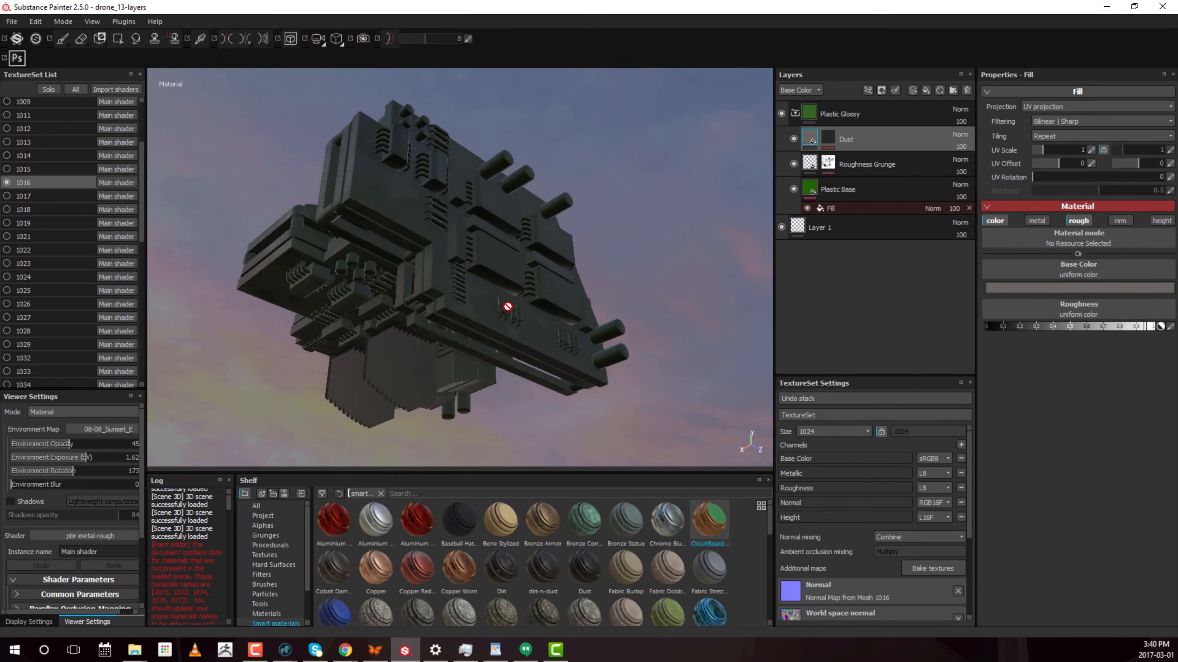
pyautogui.keyDown('alt'); pyautogui.moveTo(508, 306); pyautogui.dragTo(221, 329); pyautogui.keyUp('alt')
pyautogui.keyDown('alt'); pyautogui.moveTo(431, 350); pyautogui.dragTo(626, 310, button='right'); pyautogui.keyUp('alt')
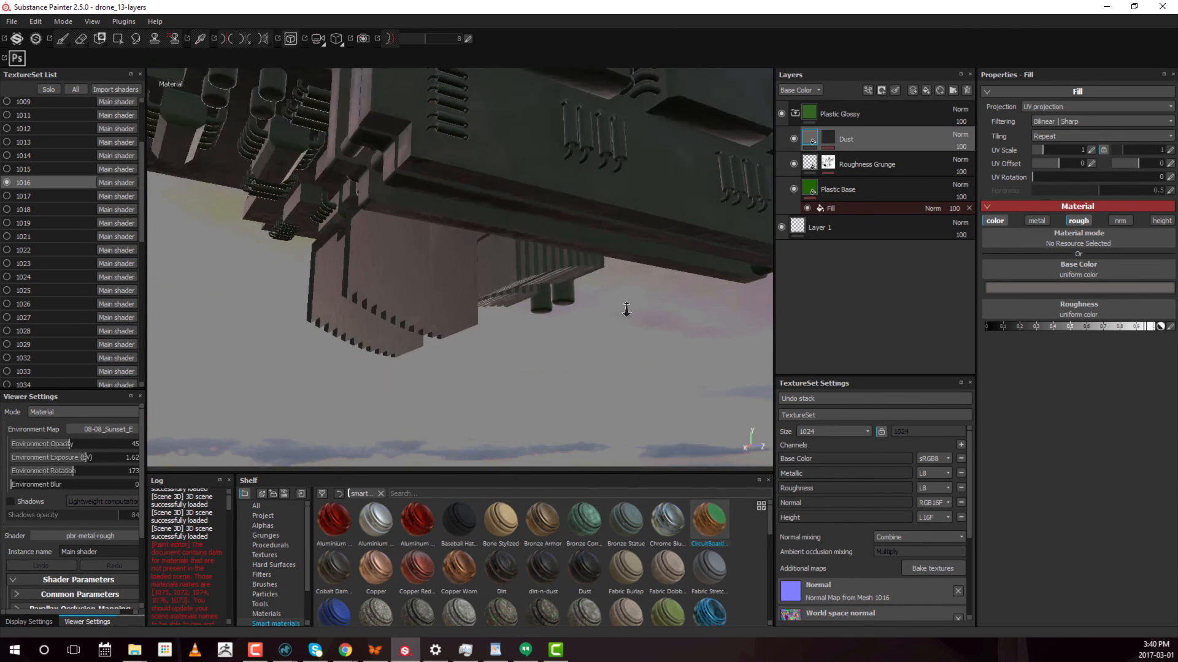
pyautogui.moveTo(627, 310)
pyautogui.keyDown('alt'); pyautogui.mouseDown()
pyautogui.moveTo(436, 276)
pyautogui.moveTo(403, 289)
pyautogui.moveTo(476, 315)
pyautogui.moveTo(466, 331)
pyautogui.moveTo(397, 318)
pyautogui.moveTo(638, 309)
pyautogui.mouseUp(); pyautogui.keyUp('alt')
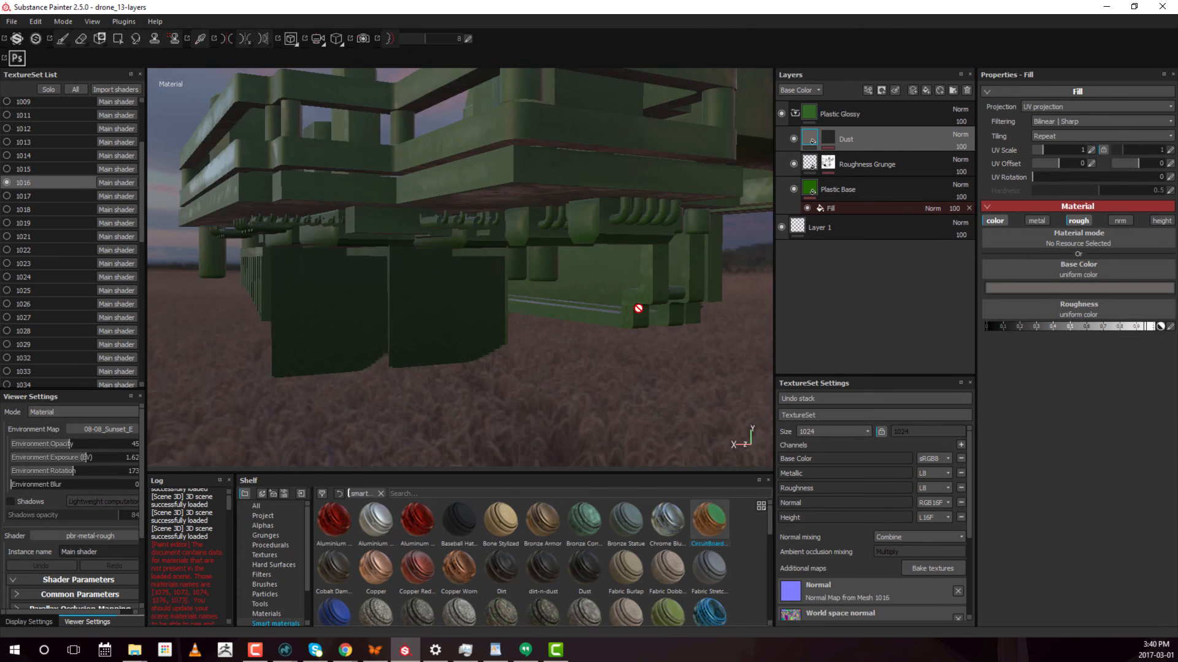
pyautogui.keyDown('alt'); pyautogui.moveTo(638, 309); pyautogui.dragTo(297, 339, button='right'); pyautogui.keyUp('alt')
pyautogui.keyDown('alt'); pyautogui.moveTo(297, 339); pyautogui.dragTo(439, 313); pyautogui.keyUp('alt')
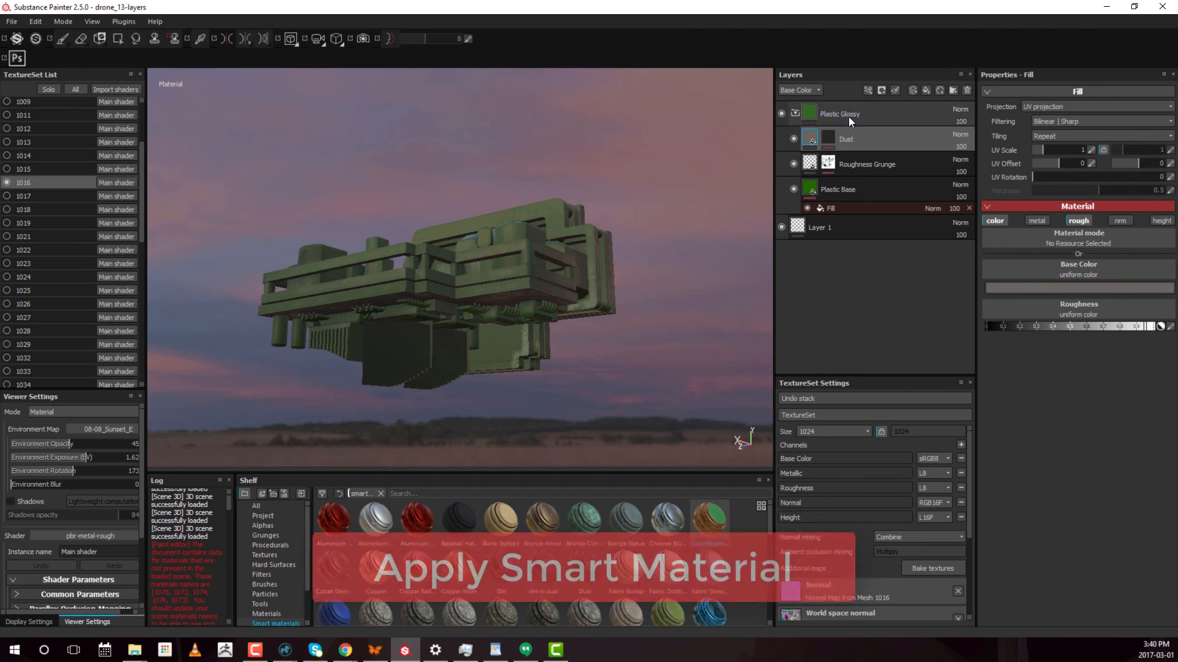
pyautogui.keyDown('alt'); pyautogui.moveTo(593, 211); pyautogui.dragTo(622, 227); pyautogui.keyUp('alt')
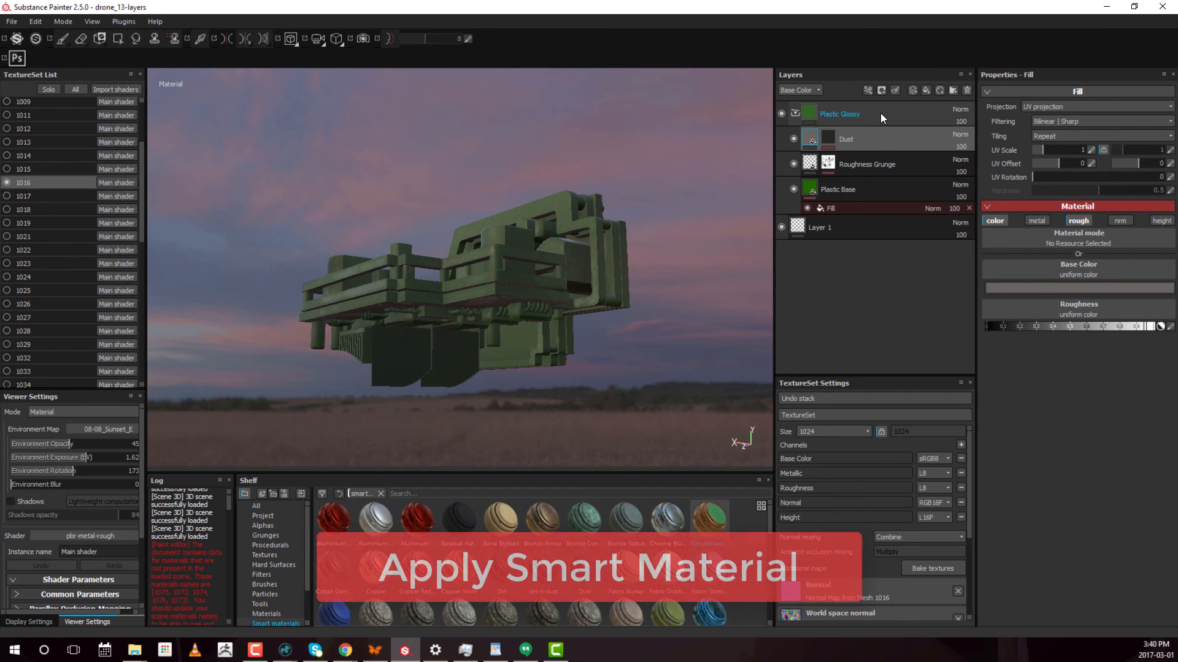
# Step: Delete all existing layers of texture set 1016 and apply the CircuitBoard_mk smart material to it
pyautogui.click(880, 113)
pyautogui.press('Delete')
pyautogui.press('Delete')
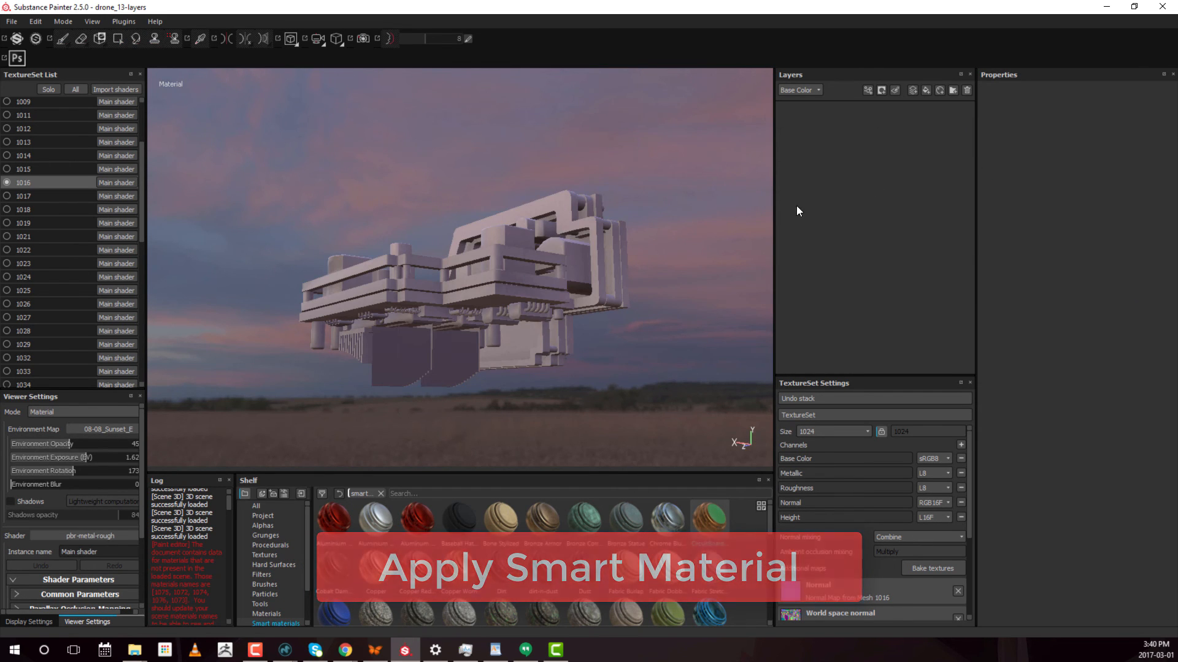
pyautogui.moveTo(703, 521); pyautogui.dragTo(871, 218)
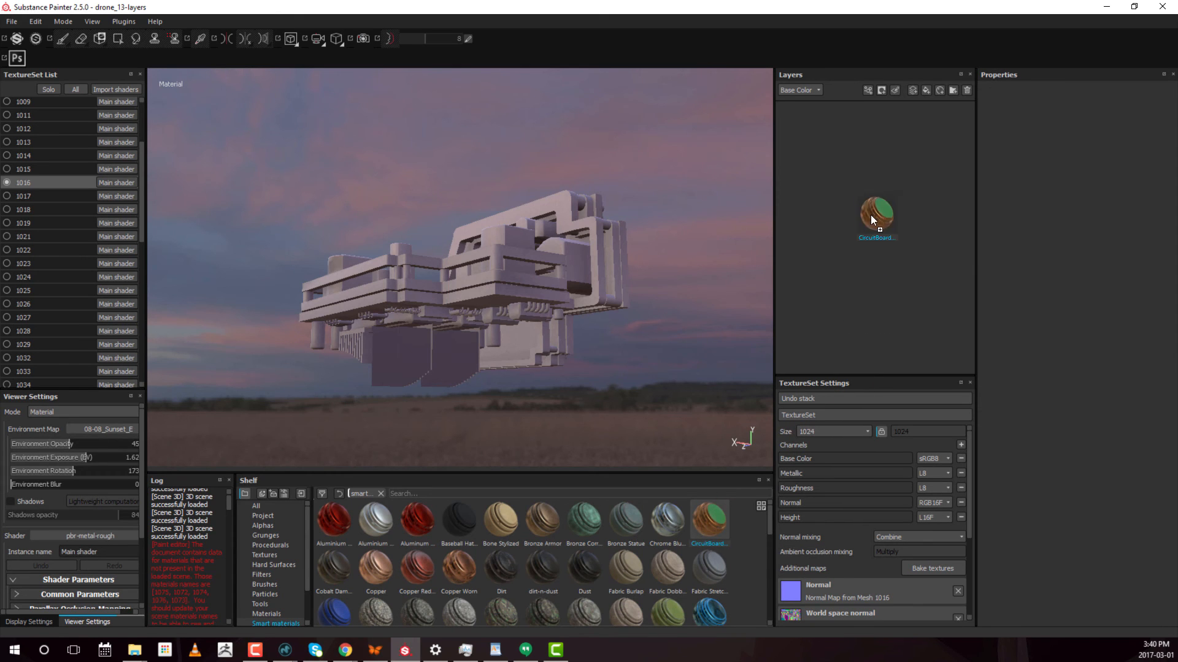
pyautogui.moveTo(849, 136); pyautogui.dragTo(851, 139)
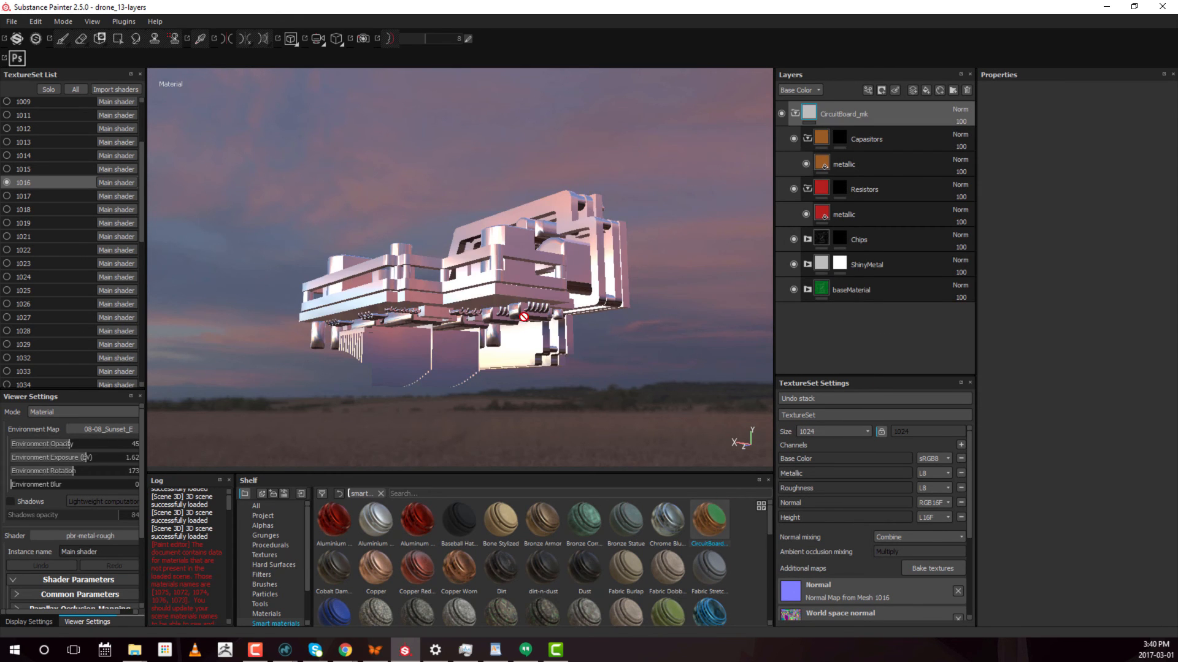
# Step: Hide the Capasitors, Resistors and Chips folders in the CircuitBoard_mk material
pyautogui.keyDown('alt'); pyautogui.moveTo(520, 319); pyautogui.dragTo(484, 316); pyautogui.keyUp('alt')
pyautogui.keyDown('alt'); pyautogui.moveTo(483, 316); pyautogui.dragTo(621, 284, button='middle'); pyautogui.keyUp('alt')
pyautogui.keyDown('alt'); pyautogui.moveTo(621, 283); pyautogui.dragTo(480, 311); pyautogui.keyUp('alt')
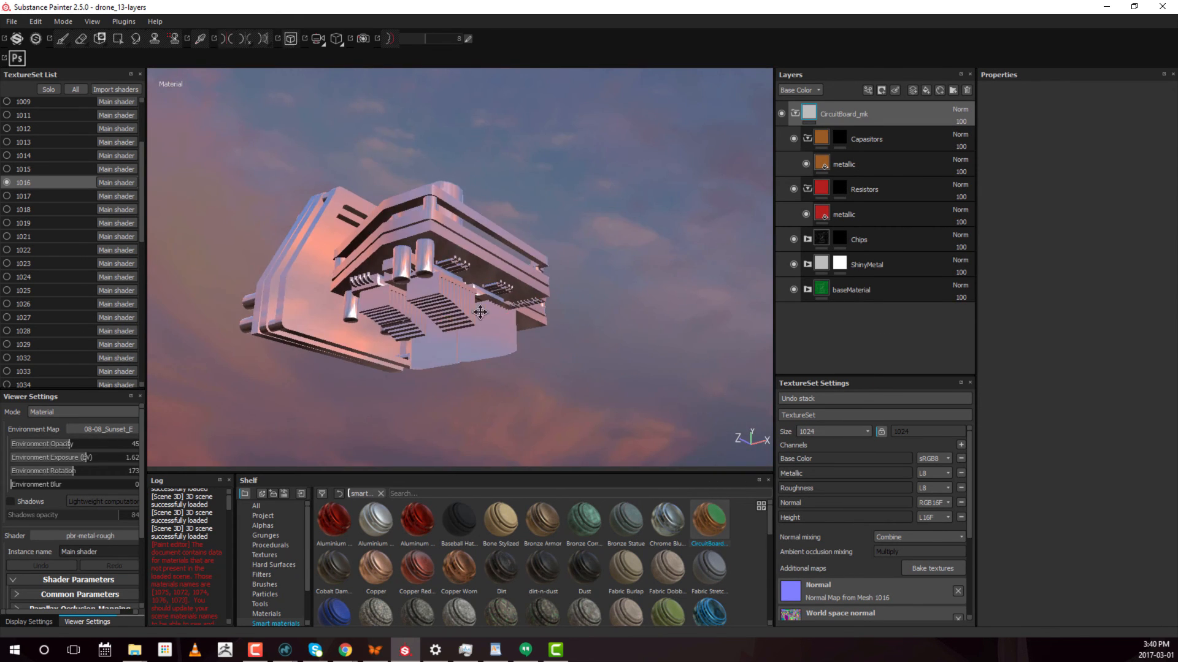
pyautogui.keyDown('alt'); pyautogui.moveTo(480, 310); pyautogui.dragTo(536, 310, button='middle'); pyautogui.keyUp('alt')
pyautogui.keyDown('alt'); pyautogui.moveTo(536, 310); pyautogui.dragTo(490, 323); pyautogui.keyUp('alt')
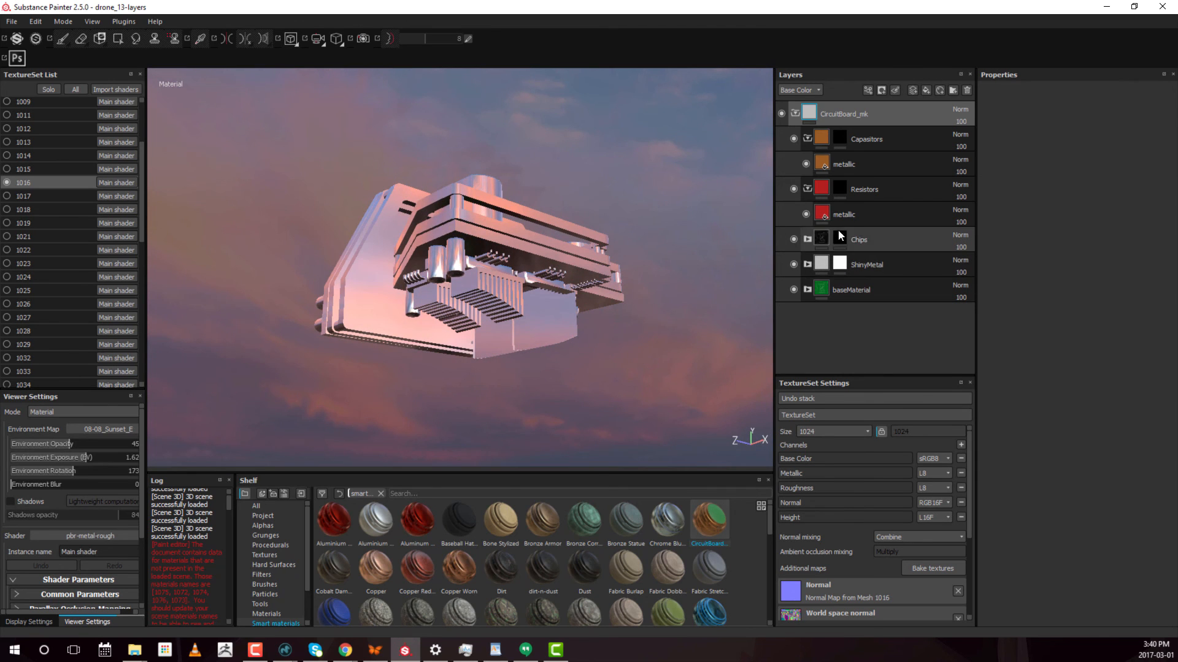
pyautogui.keyDown('alt'); pyautogui.moveTo(545, 228); pyautogui.dragTo(560, 258); pyautogui.keyUp('alt')
pyautogui.keyDown('alt'); pyautogui.moveTo(560, 257); pyautogui.dragTo(613, 273, button='right'); pyautogui.keyUp('alt')
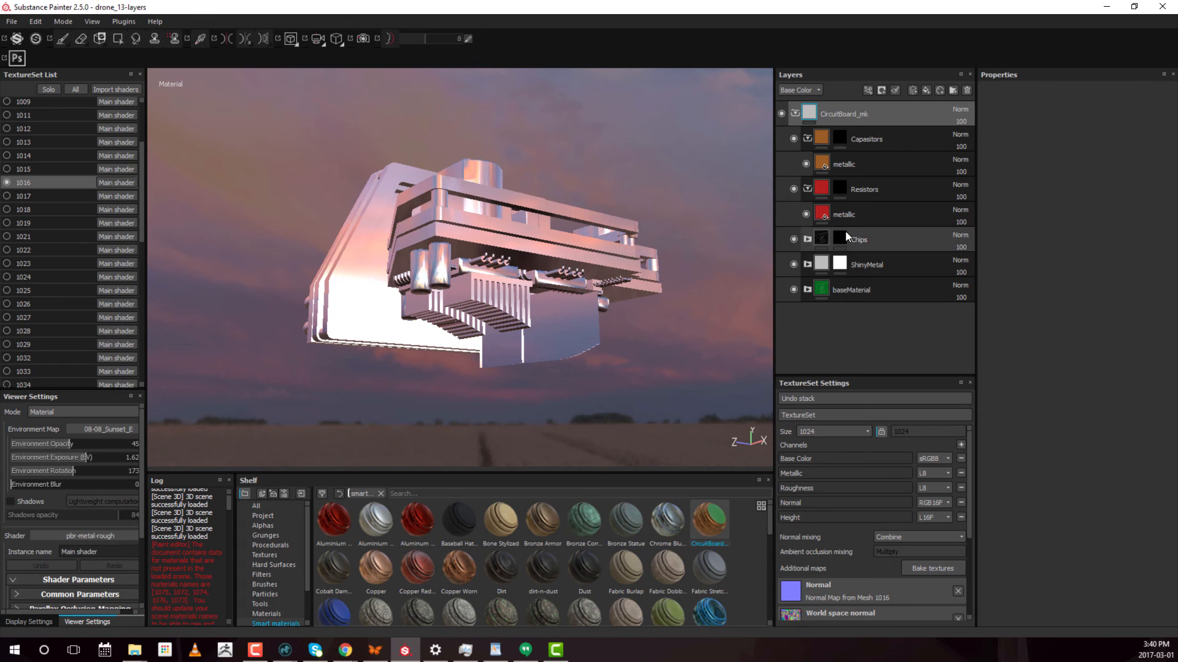
pyautogui.click(811, 111)
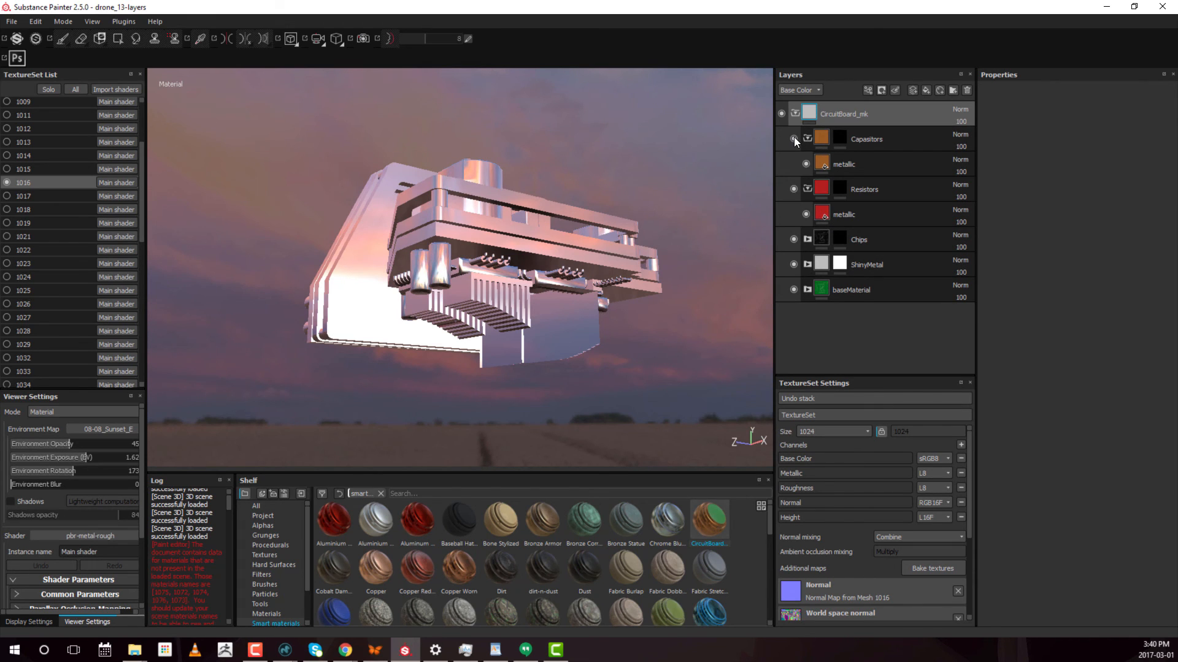
pyautogui.click(793, 239)
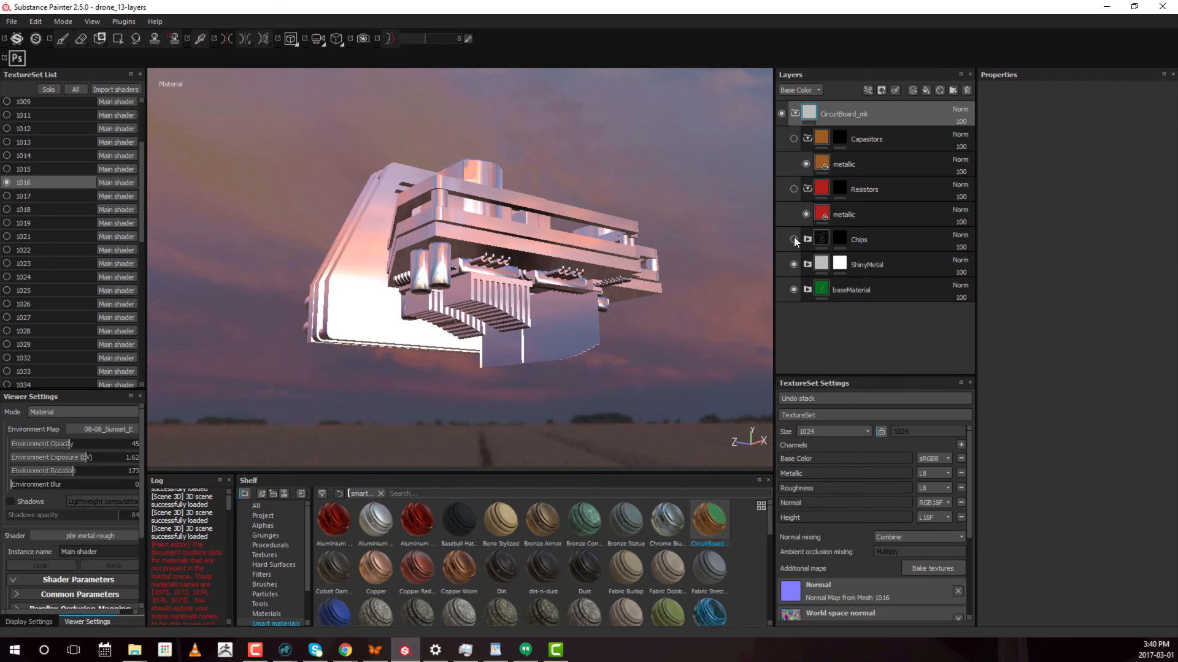
# Step: Fill the flat board surfaces with black in the ShinyMetal mask to reveal the green base material
pyautogui.click(840, 265)
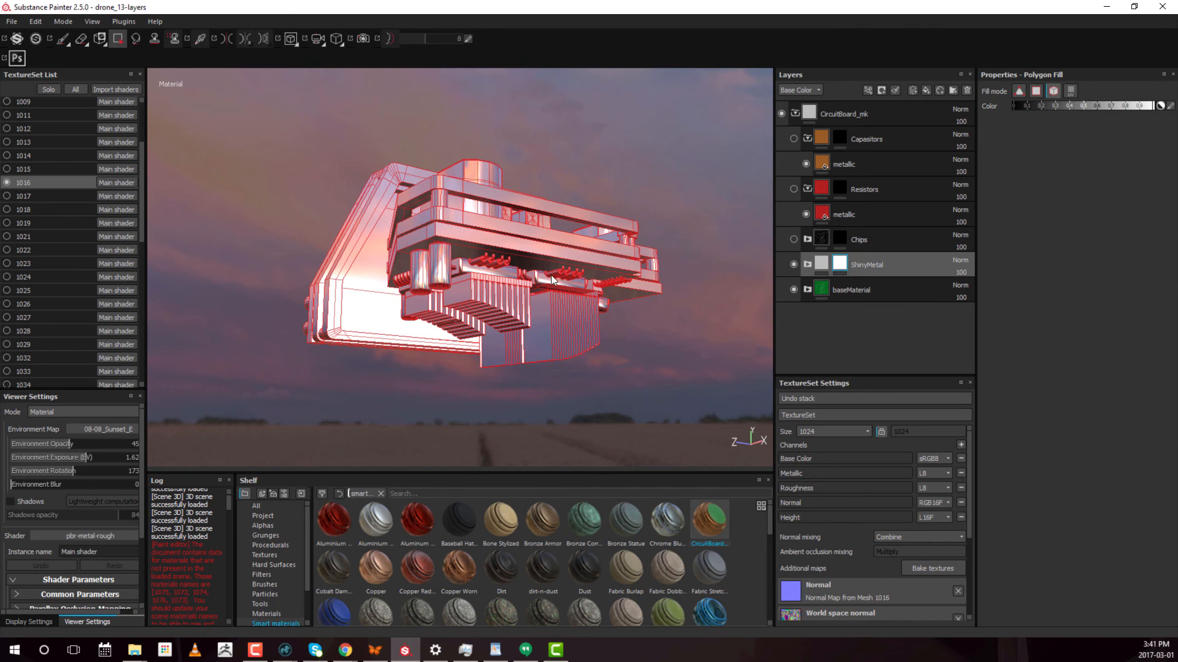
pyautogui.scroll(2, 551, 275)
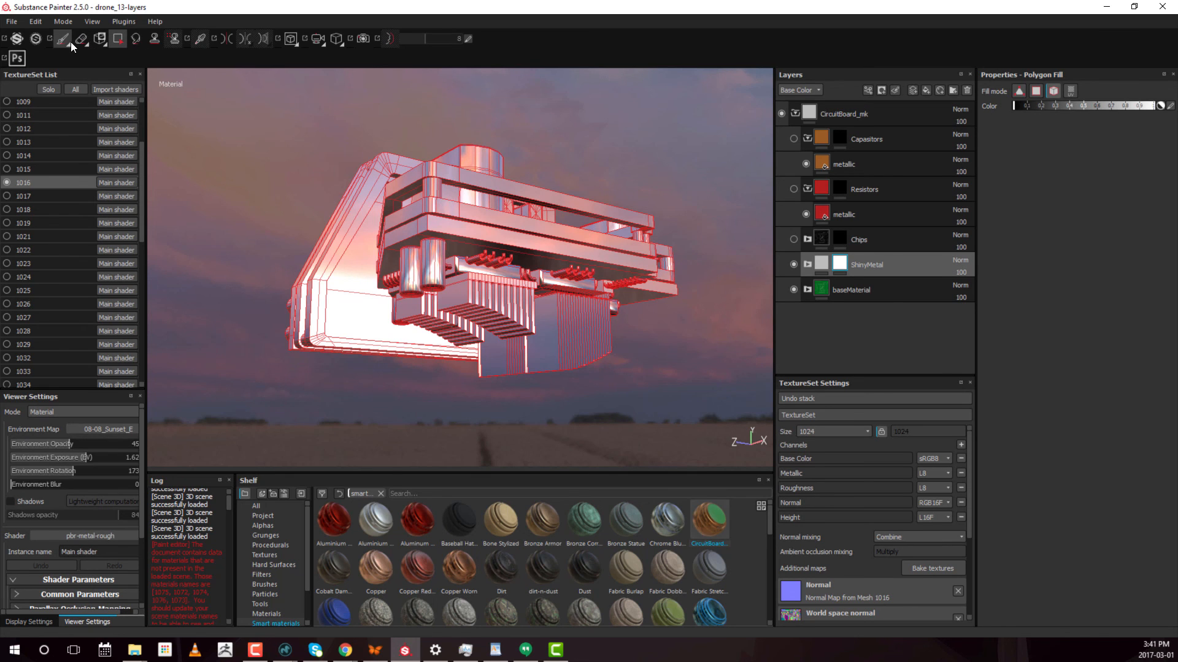
pyautogui.keyDown('alt'); pyautogui.moveTo(488, 356); pyautogui.dragTo(563, 366); pyautogui.keyUp('alt')
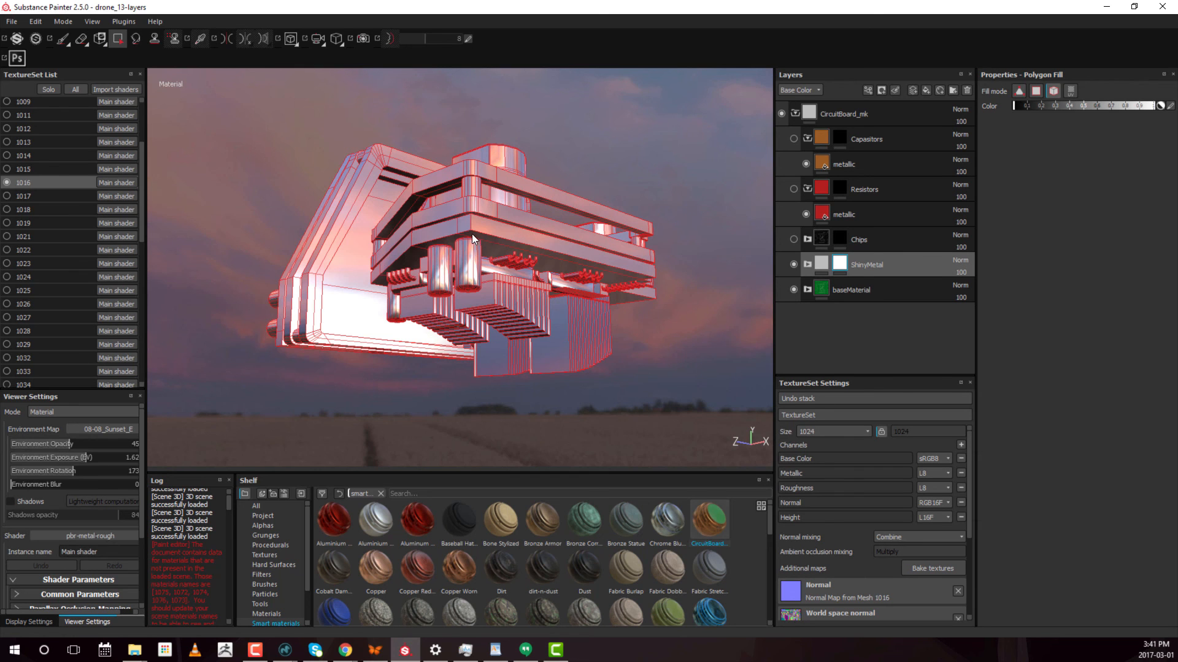
pyautogui.keyDown('alt'); pyautogui.moveTo(472, 234); pyautogui.dragTo(686, 258); pyautogui.keyUp('alt')
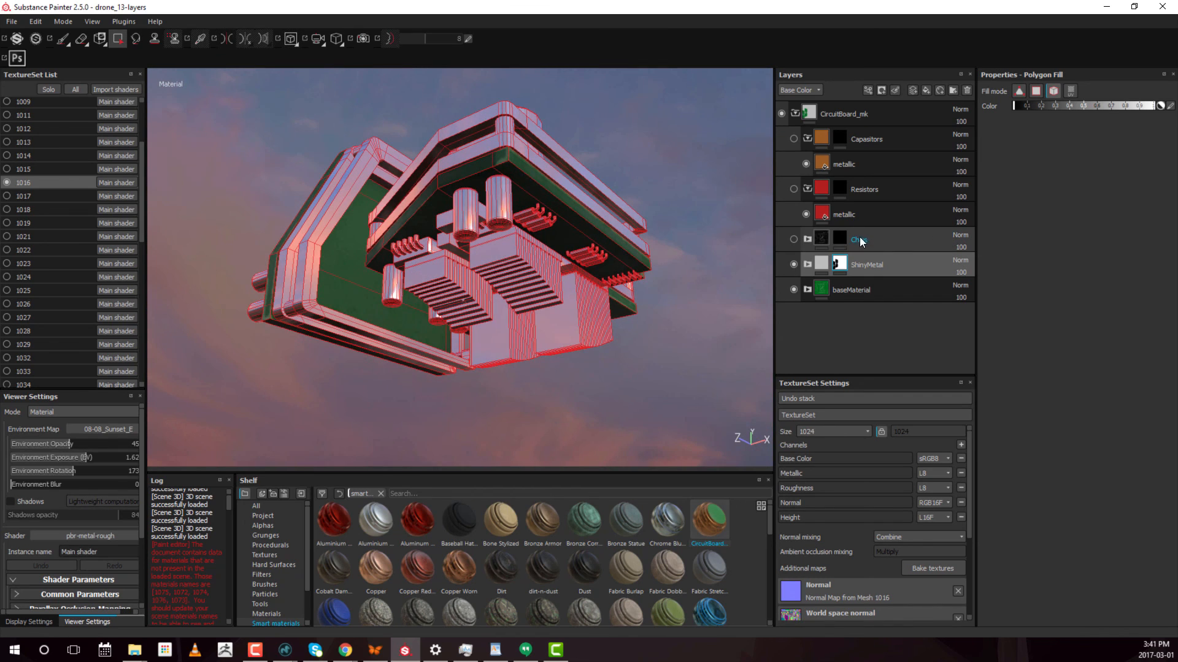
# Step: Show the Chips folder and fill the rectangular chips on the boards in its mask
pyautogui.click(844, 238)
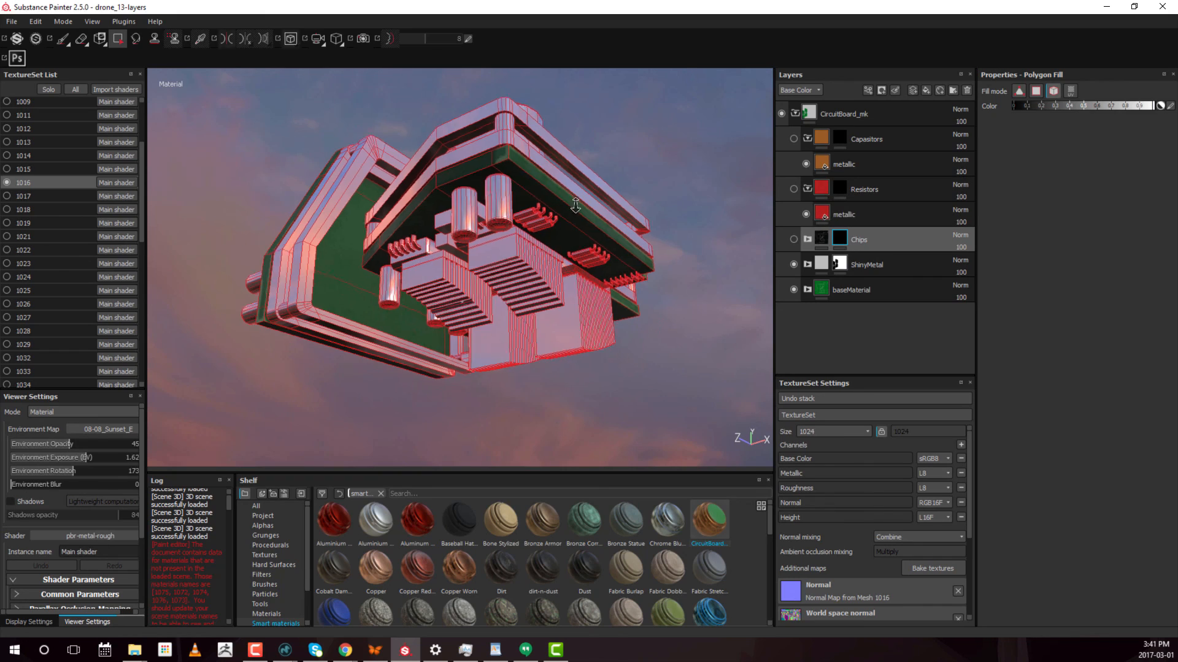
pyautogui.keyDown('alt'); pyautogui.moveTo(650, 270); pyautogui.dragTo(690, 256, button='middle'); pyautogui.keyUp('alt')
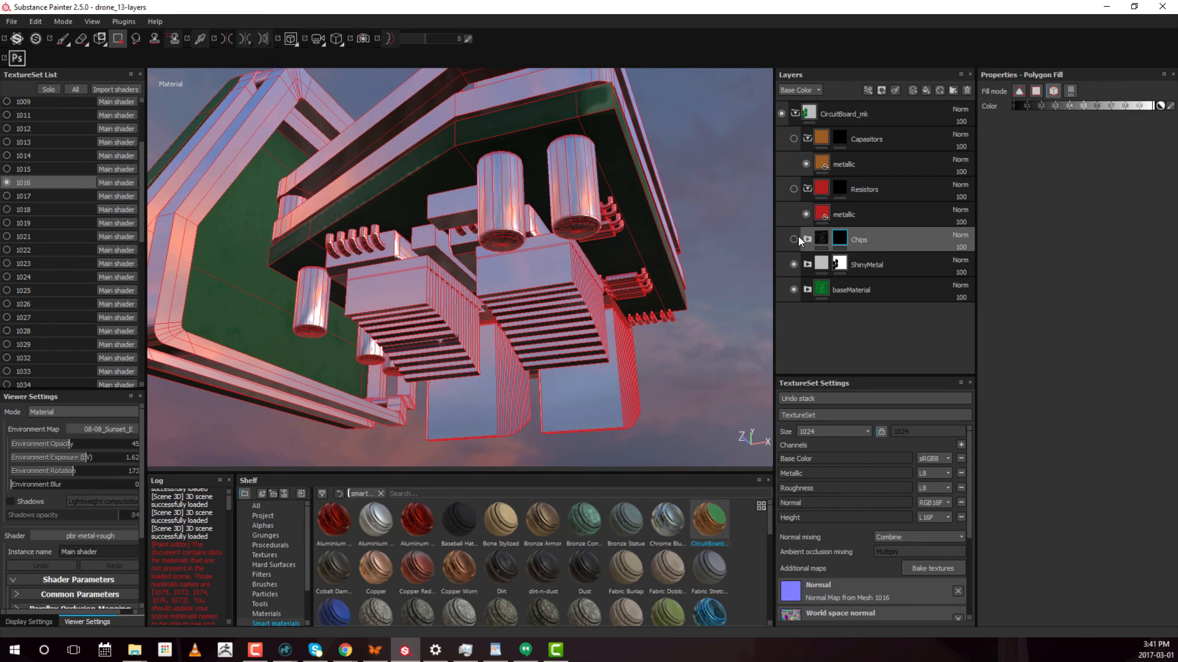
pyautogui.click(794, 239)
pyautogui.keyDown('alt'); pyautogui.moveTo(443, 306); pyautogui.dragTo(529, 329); pyautogui.keyUp('alt')
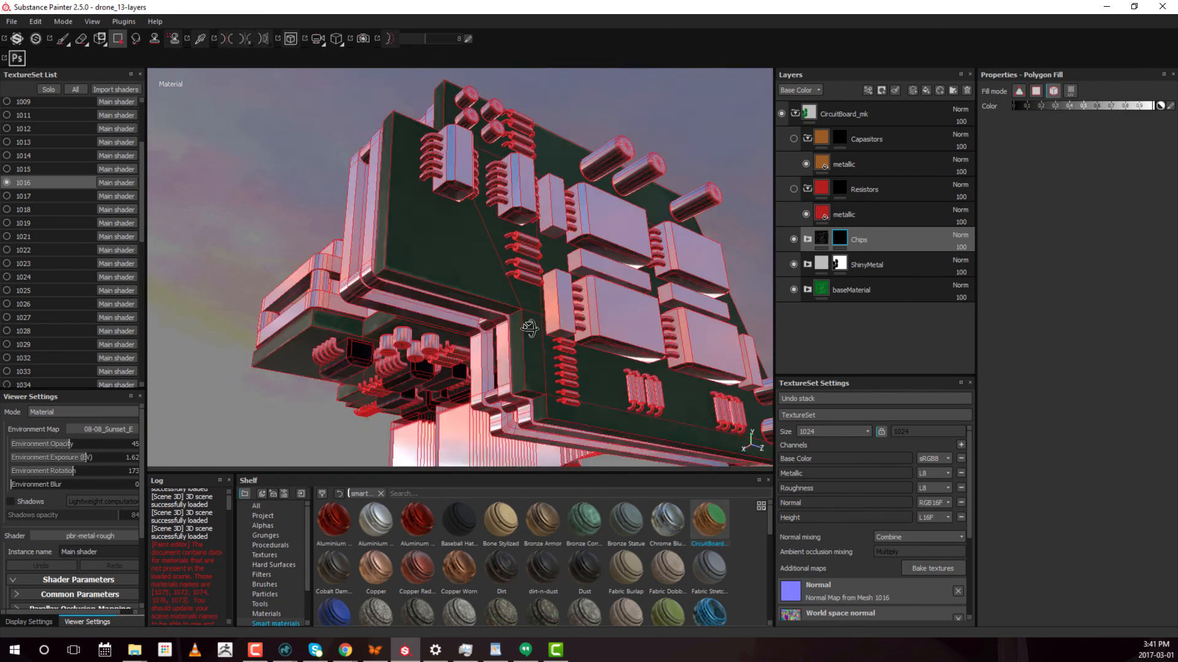
pyautogui.click(517, 189)
pyautogui.click(455, 165)
pyautogui.click(608, 224)
pyautogui.click(708, 331)
pyautogui.click(621, 319)
# Step: Show the Resistors folder and fill the large cylindrical components on the boards in its mask
pyautogui.keyDown('alt'); pyautogui.moveTo(663, 289); pyautogui.dragTo(466, 276); pyautogui.keyUp('alt')
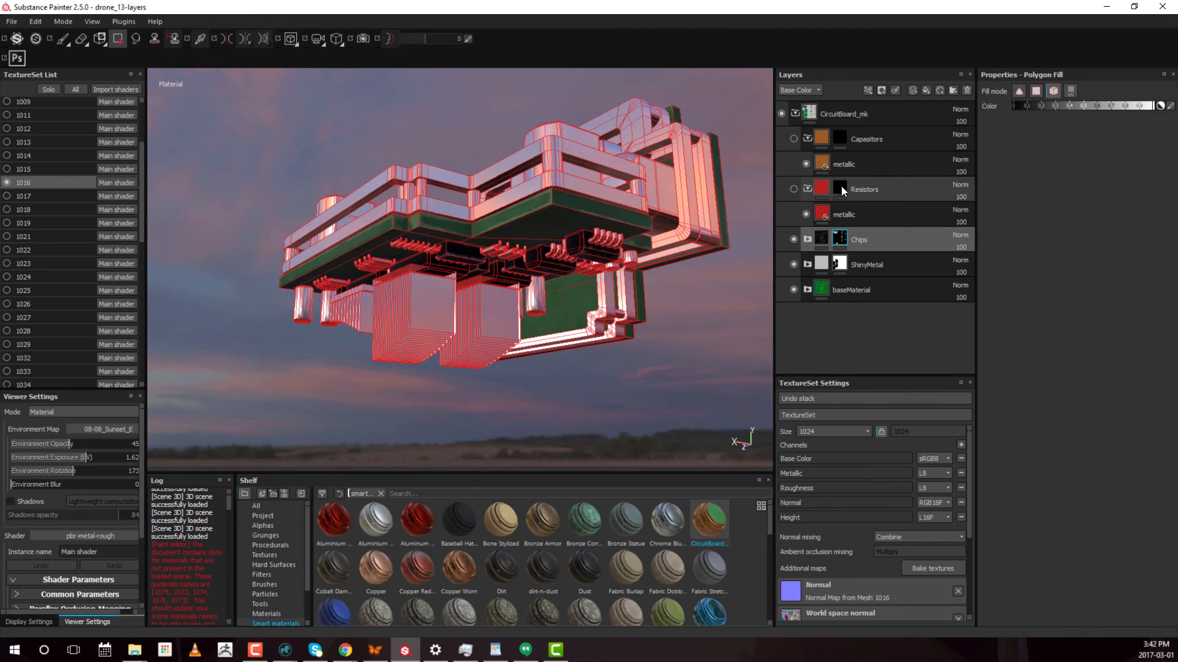
pyautogui.click(840, 187)
pyautogui.keyDown('alt'); pyautogui.moveTo(614, 263); pyautogui.dragTo(519, 164); pyautogui.keyUp('alt')
pyautogui.click(454, 201)
pyautogui.hotkey('ctrl', 'z')
pyautogui.click(438, 201)
pyautogui.keyDown('alt'); pyautogui.moveTo(491, 257); pyautogui.dragTo(442, 270); pyautogui.keyUp('alt')
# Step: Show the Capasitors folder and fill a large component on the board's upper side in its mask
pyautogui.click(840, 137)
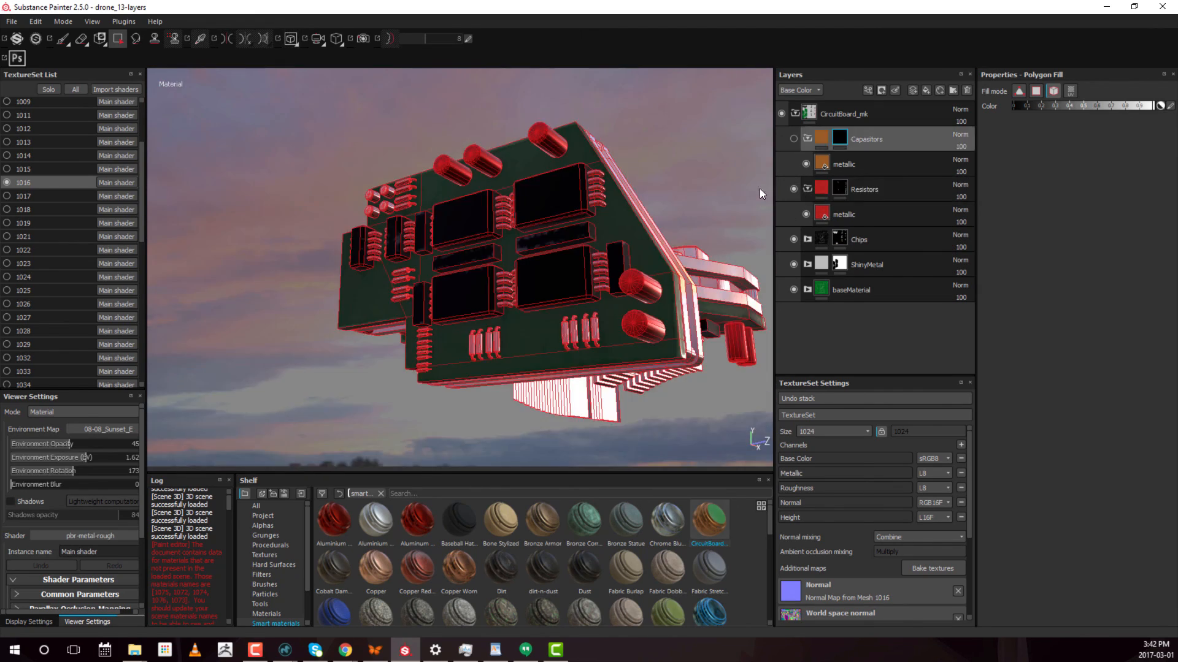
pyautogui.keyDown('alt'); pyautogui.moveTo(760, 189); pyautogui.dragTo(601, 299); pyautogui.keyUp('alt')
pyautogui.keyDown('alt'); pyautogui.moveTo(546, 232); pyautogui.dragTo(546, 209); pyautogui.keyUp('alt')
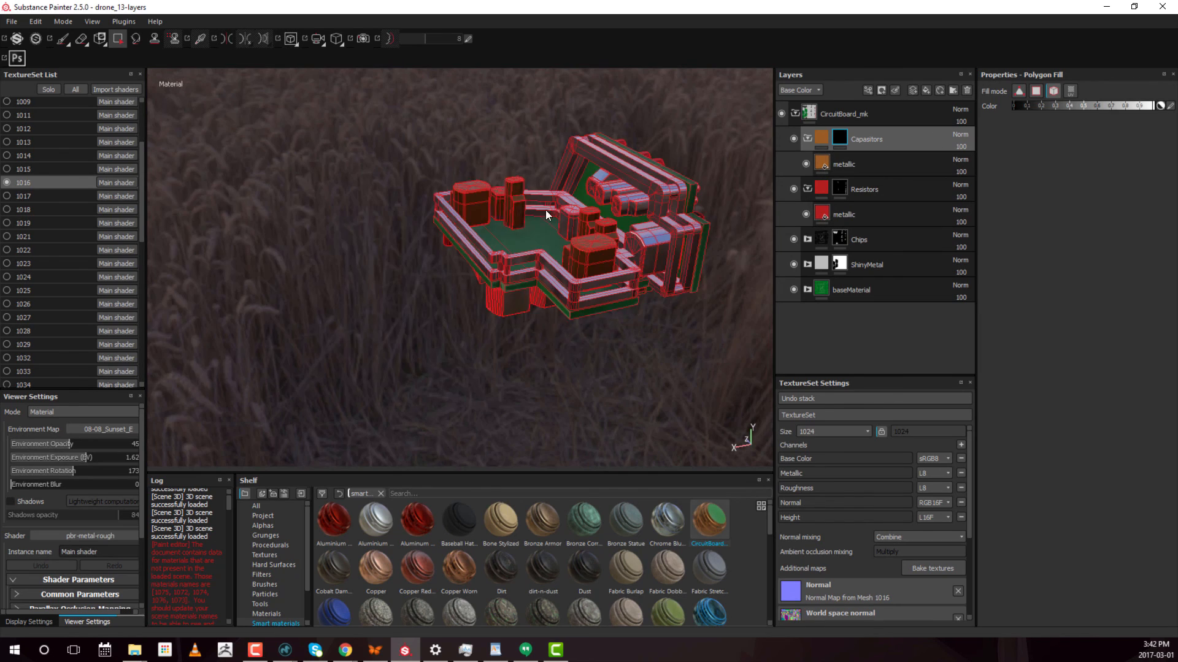
pyautogui.keyDown('alt'); pyautogui.moveTo(546, 210); pyautogui.dragTo(501, 253, button='right'); pyautogui.keyUp('alt')
pyautogui.click(478, 211)
pyautogui.keyDown('alt'); pyautogui.moveTo(500, 253); pyautogui.dragTo(670, 197); pyautogui.keyUp('alt')
# Step: Fill the small round components on the board's underside in the Capasitors mask
pyautogui.keyDown('alt'); pyautogui.moveTo(670, 197); pyautogui.dragTo(614, 233, button='right'); pyautogui.keyUp('alt')
pyautogui.click(581, 208)
pyautogui.click(550, 202)
pyautogui.click(525, 220)
pyautogui.click(561, 232)
pyautogui.keyDown('alt'); pyautogui.moveTo(561, 245); pyautogui.dragTo(613, 233); pyautogui.keyUp('alt')
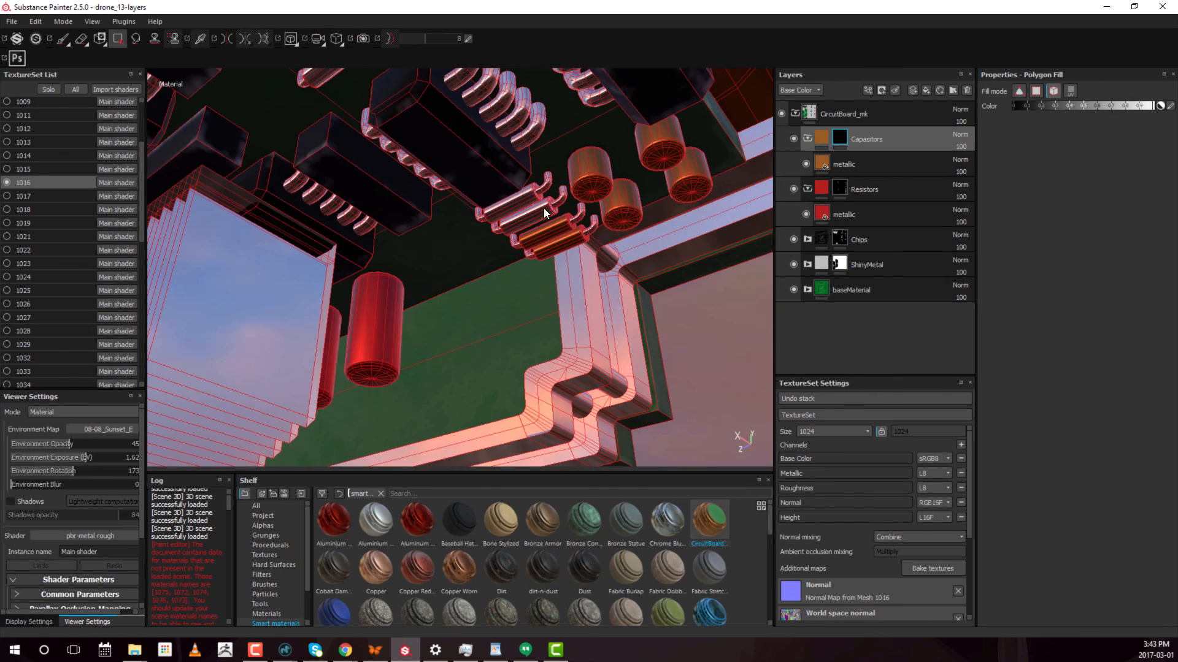
# Step: Fill the small wire-leaded components beside the round capacitors and near the heat sinks in the Capasitors mask
pyautogui.click(506, 215)
pyautogui.click(503, 202)
pyautogui.keyDown('alt'); pyautogui.moveTo(509, 209); pyautogui.dragTo(564, 270); pyautogui.keyUp('alt')
pyautogui.rightClick(838, 136)
pyautogui.click(826, 27)
pyautogui.click(453, 240)
pyautogui.keyDown('alt'); pyautogui.moveTo(476, 245); pyautogui.dragTo(556, 205); pyautogui.keyUp('alt')
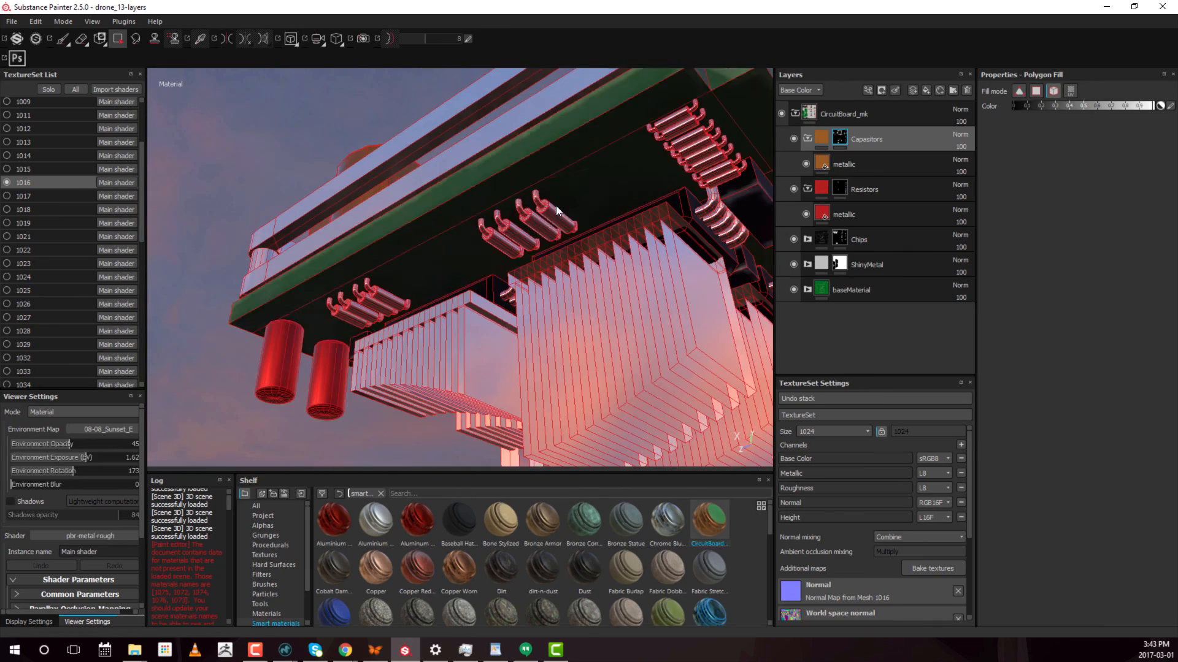
pyautogui.keyDown('alt'); pyautogui.moveTo(530, 221); pyautogui.dragTo(552, 236, button='right'); pyautogui.keyUp('alt')
pyautogui.click(572, 241)
pyautogui.click(512, 270)
# Step: Fill more of the wire-leaded components along the board's edge in the Capasitors mask, undoing the stray fills
pyautogui.keyDown('alt'); pyautogui.moveTo(470, 260); pyautogui.dragTo(423, 270); pyautogui.keyUp('alt')
pyautogui.click(382, 276)
pyautogui.click(405, 276)
pyautogui.hotkey('ctrl', 'z')
pyautogui.click(413, 274)
pyautogui.click(536, 266)
pyautogui.click(574, 256)
pyautogui.hotkey('ctrl', 'z')
# Step: Fill the stacked wire-leaded components around the narrow chip at the board's corner in the Capasitors mask
pyautogui.keyDown('alt'); pyautogui.moveTo(574, 256); pyautogui.dragTo(689, 237); pyautogui.keyUp('alt')
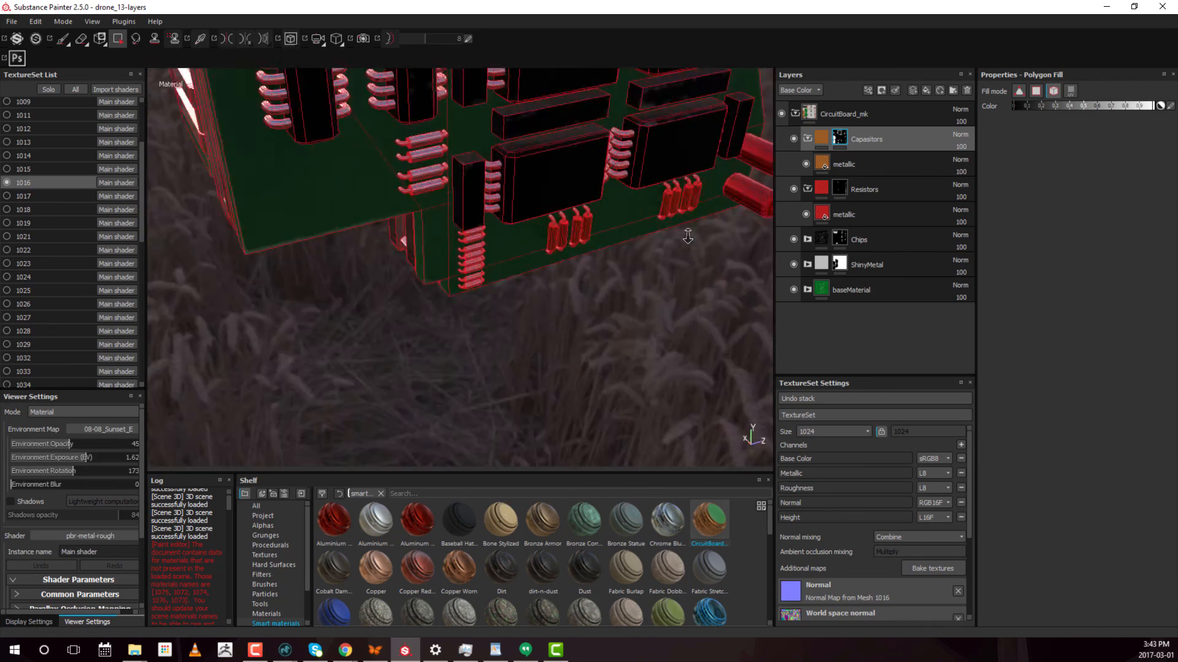
pyautogui.keyDown('alt'); pyautogui.moveTo(429, 246); pyautogui.dragTo(491, 239, button='right'); pyautogui.keyUp('alt')
pyautogui.click(477, 226)
pyautogui.click(478, 212)
pyautogui.keyDown('alt'); pyautogui.moveTo(479, 246); pyautogui.dragTo(454, 236); pyautogui.keyUp('alt')
pyautogui.click(474, 303)
pyautogui.click(473, 328)
pyautogui.click(474, 358)
pyautogui.keyDown('alt'); pyautogui.moveTo(474, 368); pyautogui.dragTo(509, 276); pyautogui.keyUp('alt')
# Step: Select the baseMaterial folder and examine the masked circuit board's components from several sides
pyautogui.keyDown('alt'); pyautogui.moveTo(510, 217); pyautogui.dragTo(332, 246, button='right'); pyautogui.keyUp('alt')
pyautogui.keyDown('alt'); pyautogui.moveTo(429, 257); pyautogui.dragTo(622, 242); pyautogui.keyUp('alt')
pyautogui.click(851, 290)
pyautogui.keyDown('alt'); pyautogui.moveTo(491, 270); pyautogui.dragTo(526, 288); pyautogui.keyUp('alt')
pyautogui.keyDown('alt'); pyautogui.moveTo(525, 288); pyautogui.dragTo(755, 289, button='right'); pyautogui.keyUp('alt')
pyautogui.keyDown('alt'); pyautogui.moveTo(754, 290); pyautogui.dragTo(529, 299, button='middle'); pyautogui.keyUp('alt')
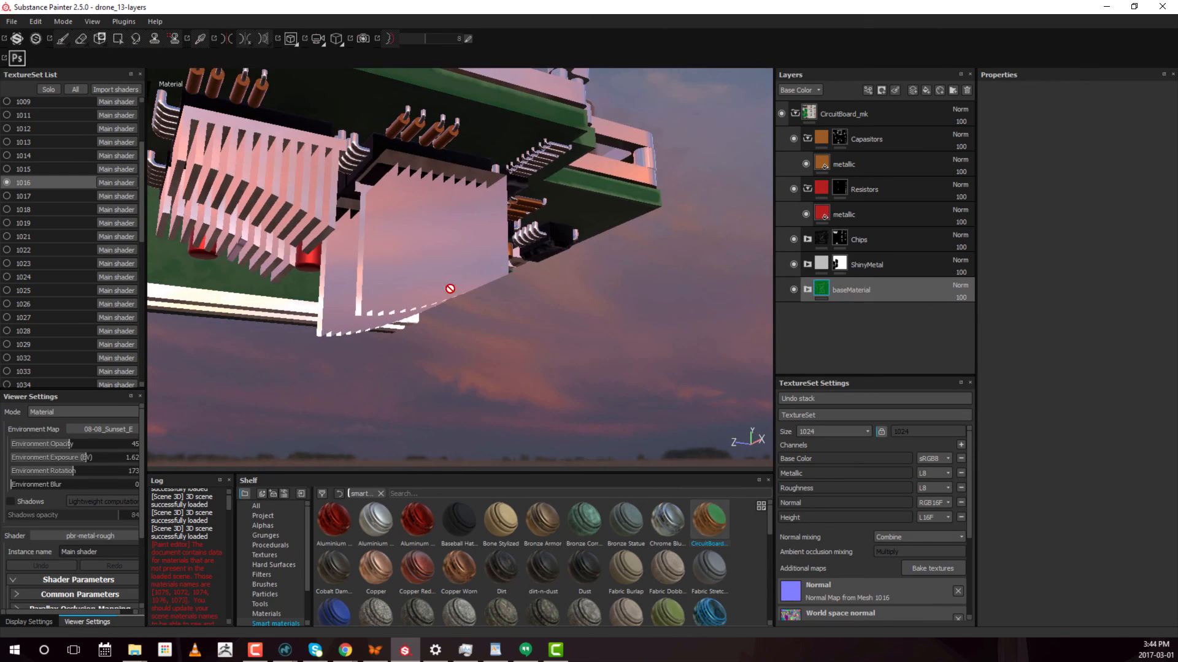
pyautogui.keyDown('alt'); pyautogui.moveTo(450, 288); pyautogui.dragTo(576, 213); pyautogui.keyUp('alt')
pyautogui.keyDown('alt'); pyautogui.moveTo(576, 212); pyautogui.dragTo(448, 236, button='right'); pyautogui.keyUp('alt')
pyautogui.keyDown('alt'); pyautogui.moveTo(447, 237); pyautogui.dragTo(566, 311); pyautogui.keyUp('alt')
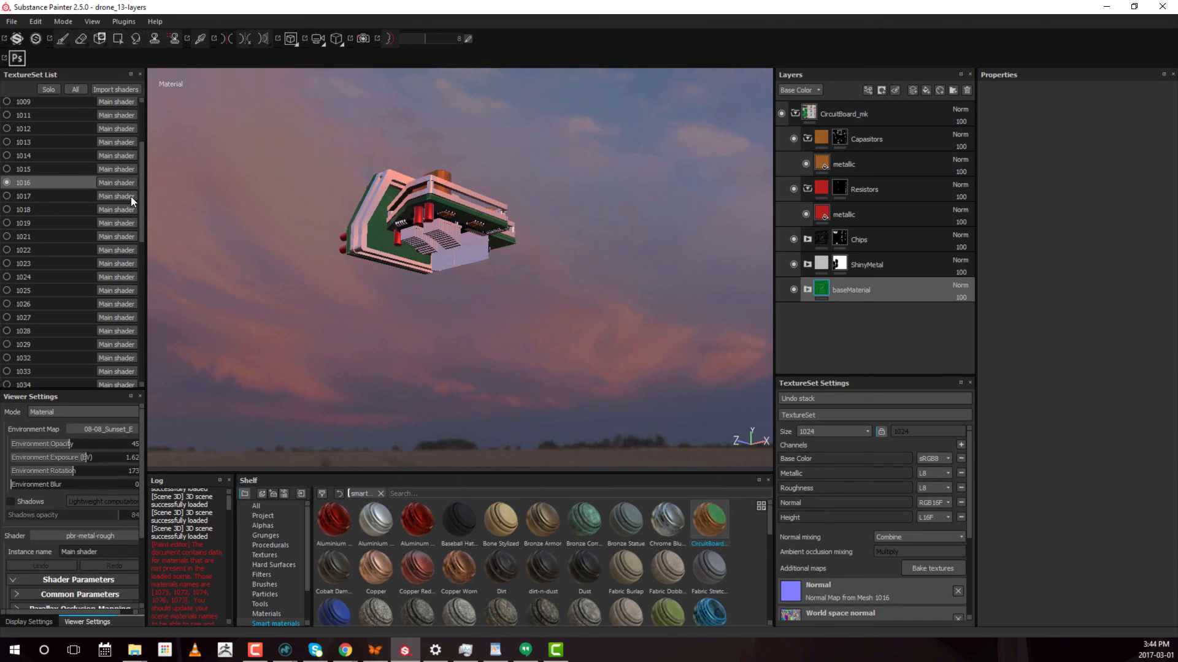
# Step: Show all texture sets and inspect how the circuit boards look inside the complete drone
pyautogui.click(73, 90)
pyautogui.keyDown('alt'); pyautogui.moveTo(279, 157); pyautogui.dragTo(491, 263); pyautogui.keyUp('alt')
pyautogui.keyDown('alt'); pyautogui.moveTo(491, 263); pyautogui.dragTo(494, 329, button='right'); pyautogui.keyUp('alt')
pyautogui.keyDown('alt'); pyautogui.moveTo(494, 328); pyautogui.dragTo(516, 295); pyautogui.keyUp('alt')
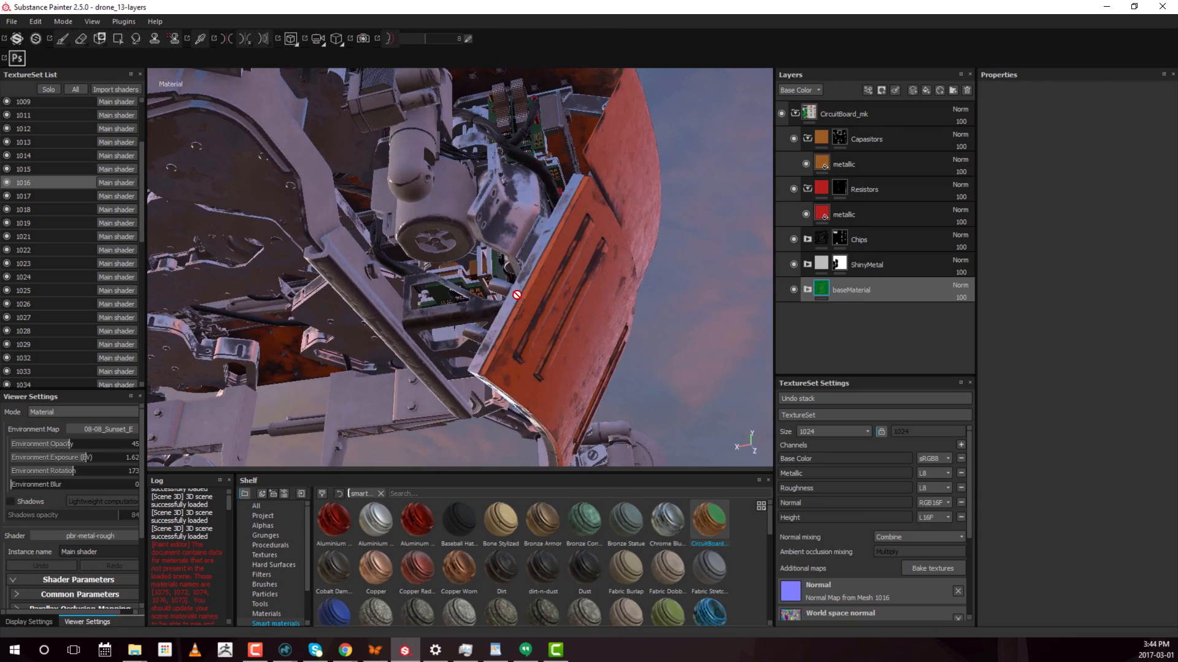
pyautogui.keyDown('alt'); pyautogui.moveTo(593, 290); pyautogui.dragTo(518, 362); pyautogui.keyUp('alt')
pyautogui.keyDown('alt'); pyautogui.moveTo(509, 240); pyautogui.dragTo(518, 334, button='middle'); pyautogui.keyUp('alt')
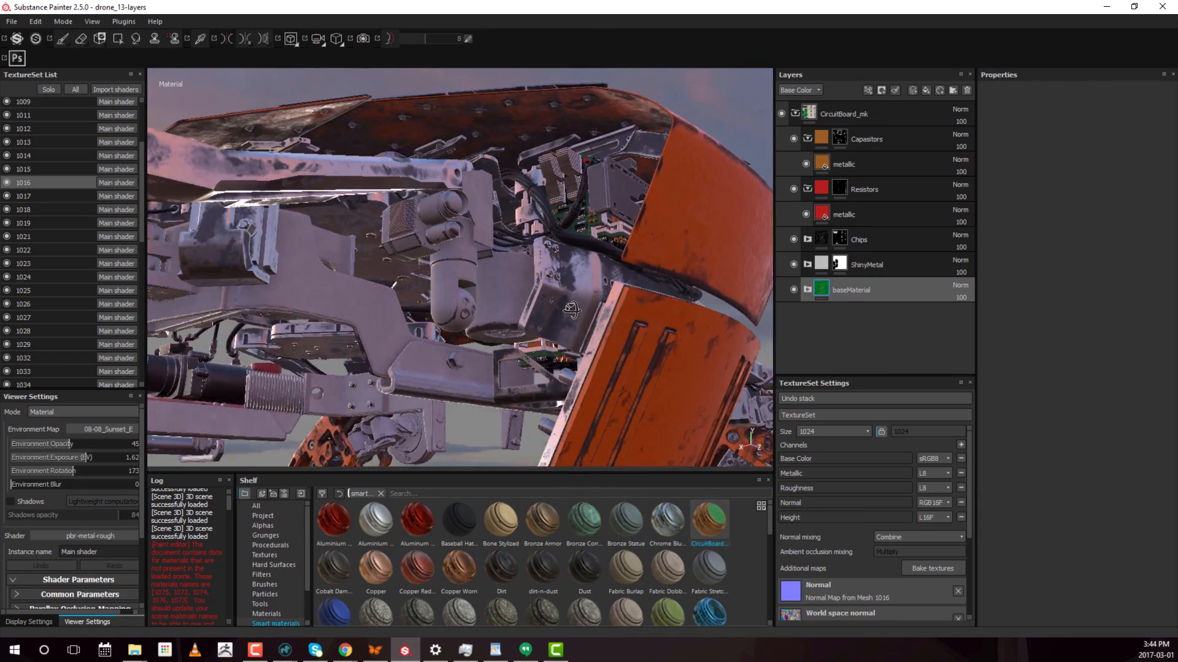
pyautogui.keyDown('alt'); pyautogui.moveTo(518, 264); pyautogui.dragTo(483, 288); pyautogui.keyUp('alt')
pyautogui.keyDown('alt'); pyautogui.moveTo(484, 289); pyautogui.dragTo(479, 258, button='right'); pyautogui.keyUp('alt')
pyautogui.keyDown('alt'); pyautogui.moveTo(480, 270); pyautogui.dragTo(538, 301); pyautogui.keyUp('alt')
pyautogui.keyDown('alt'); pyautogui.moveTo(627, 275); pyautogui.dragTo(473, 246); pyautogui.keyUp('alt')
pyautogui.keyDown('alt'); pyautogui.moveTo(498, 233); pyautogui.dragTo(521, 251, button='right'); pyautogui.keyUp('alt')
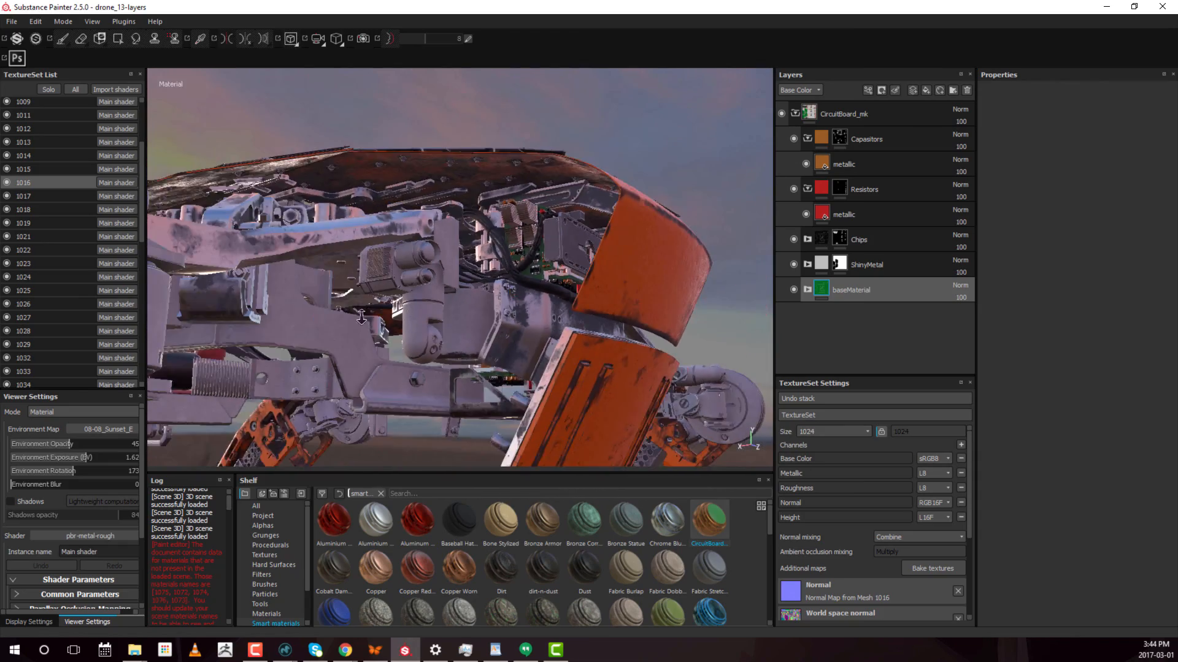
pyautogui.keyDown('alt'); pyautogui.moveTo(479, 307); pyautogui.dragTo(413, 331); pyautogui.keyUp('alt')
pyautogui.keyDown('alt'); pyautogui.moveTo(413, 331); pyautogui.dragTo(500, 304, button='middle'); pyautogui.keyUp('alt')
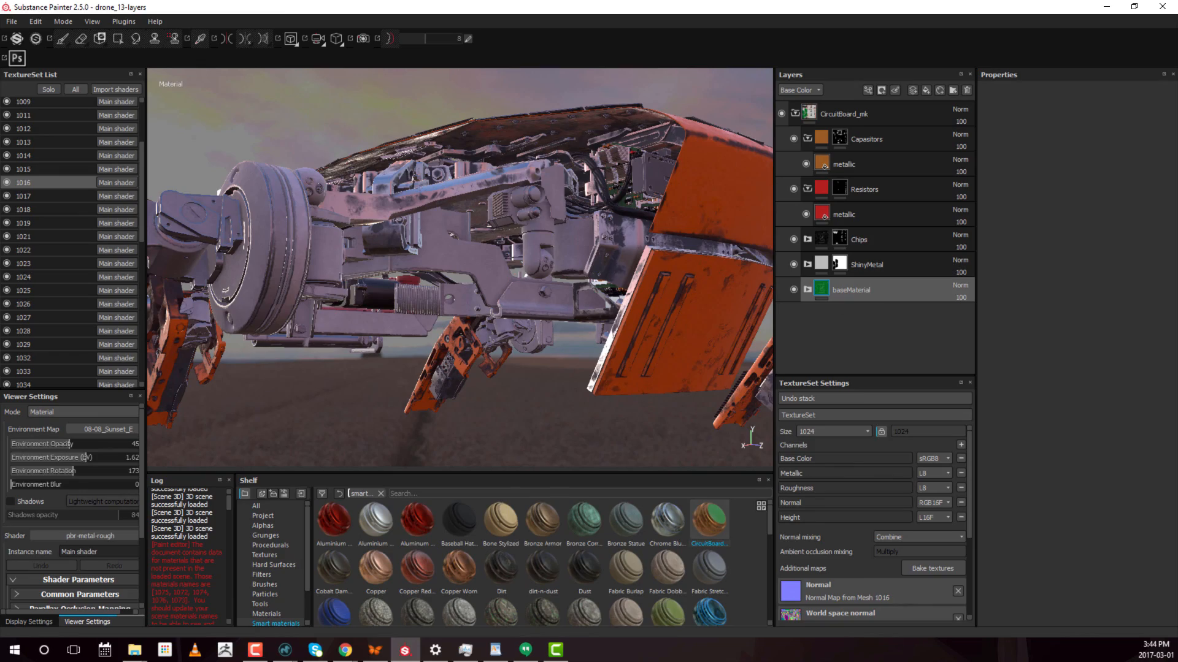